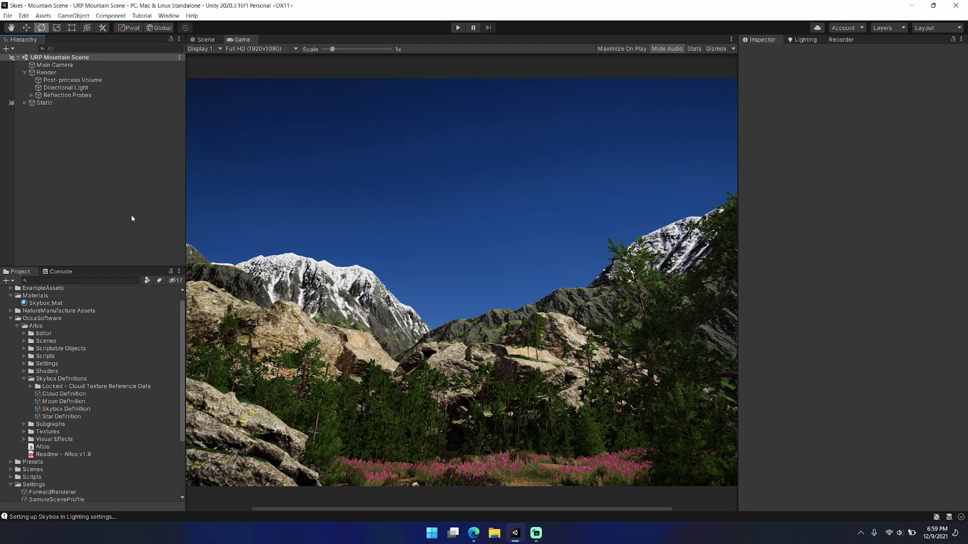
- Add a Skybox Director object to the URP Mountain Scene hierarchy
left_click(24, 378)
left_click(50, 318)
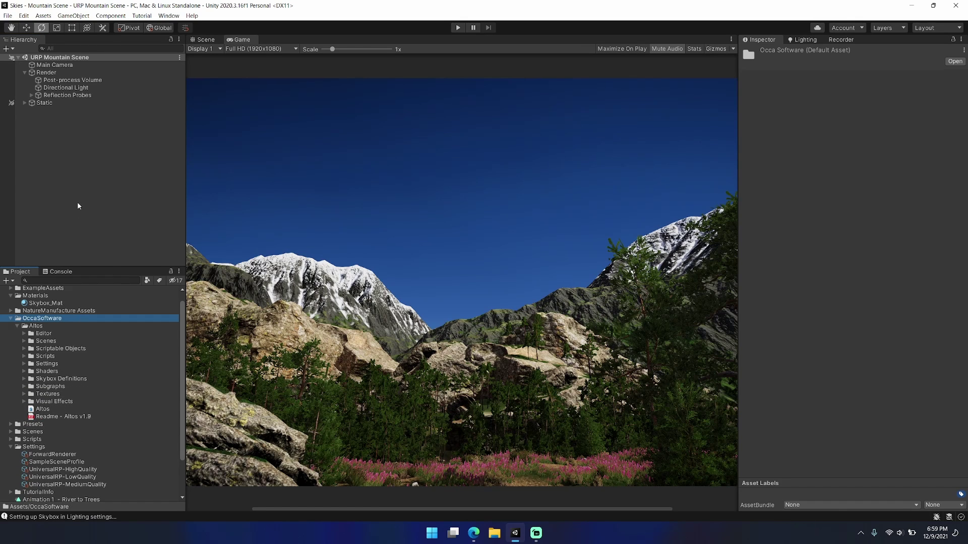
left_click(82, 145)
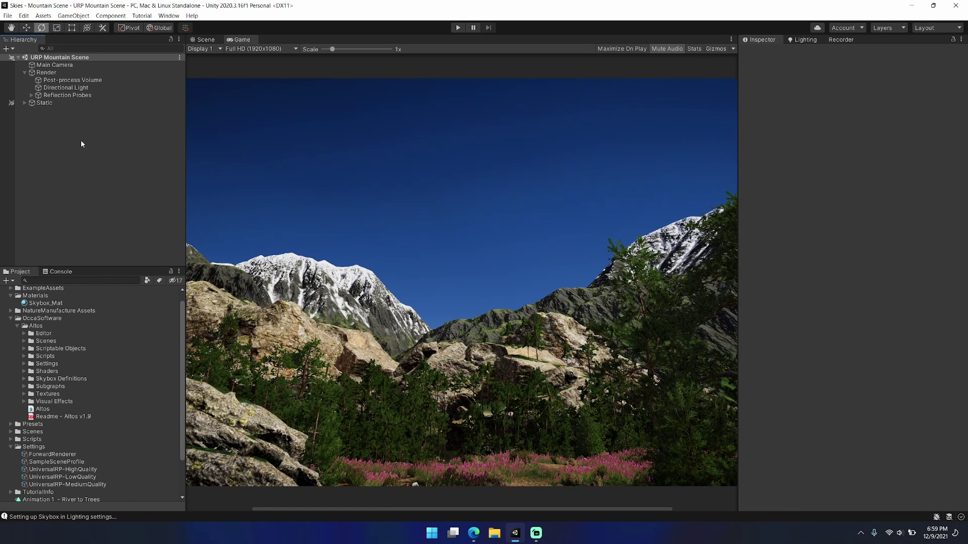
right_click(82, 144)
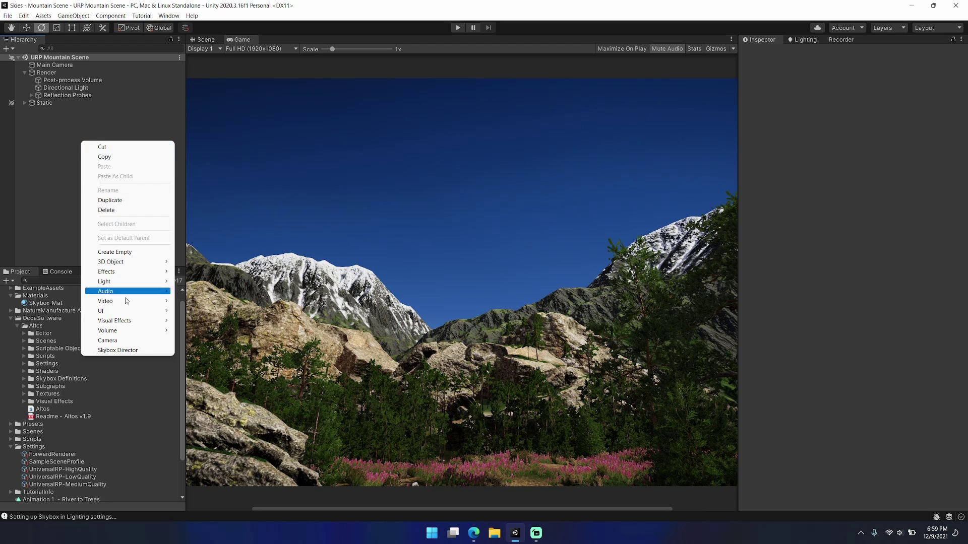
left_click(132, 351)
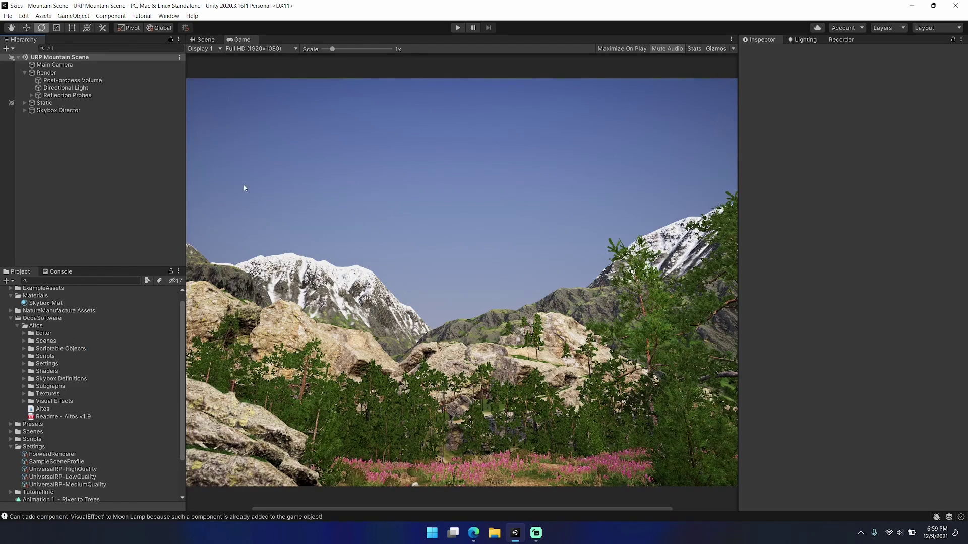
- Expand the Skybox Director's child objects and deactivate the scene's original Directional Light
left_click(25, 110)
left_click(76, 111)
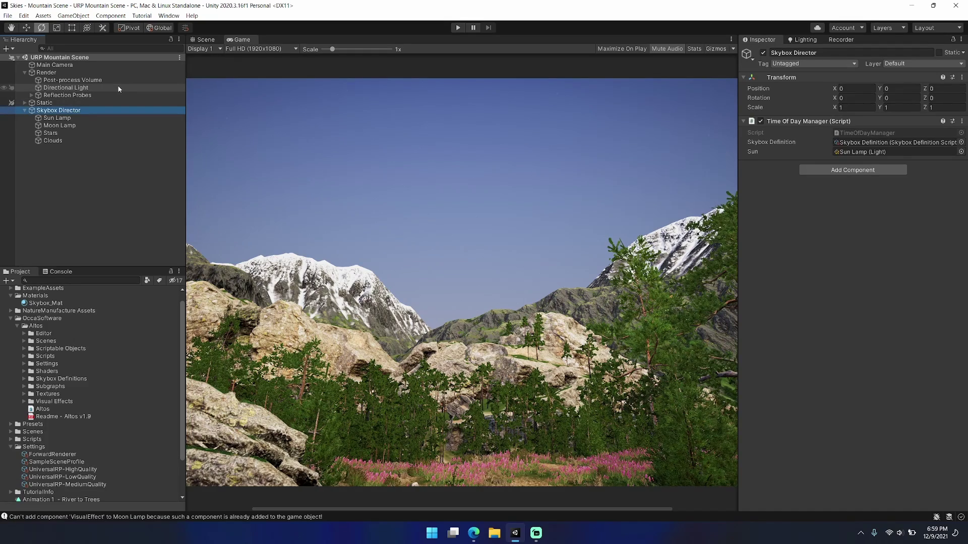
left_click(119, 88)
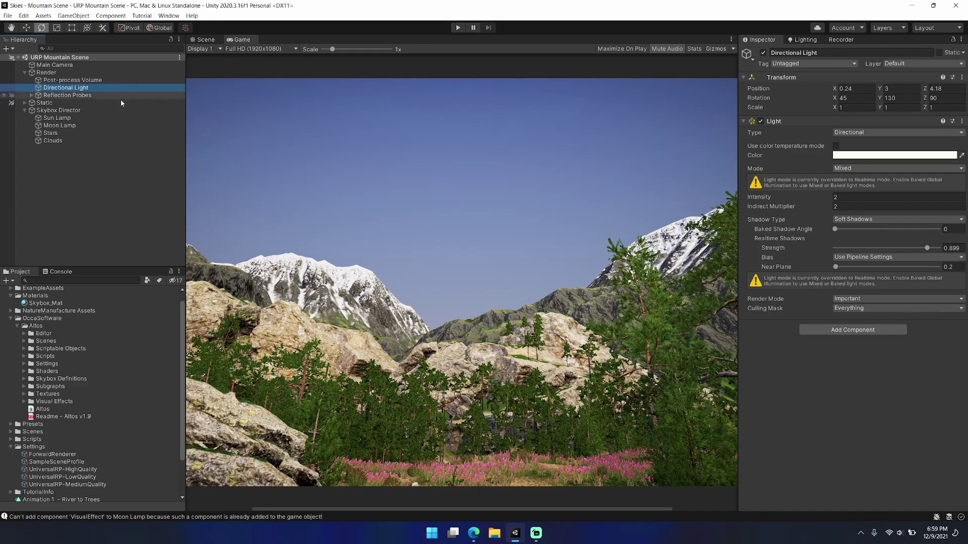
left_click(764, 53)
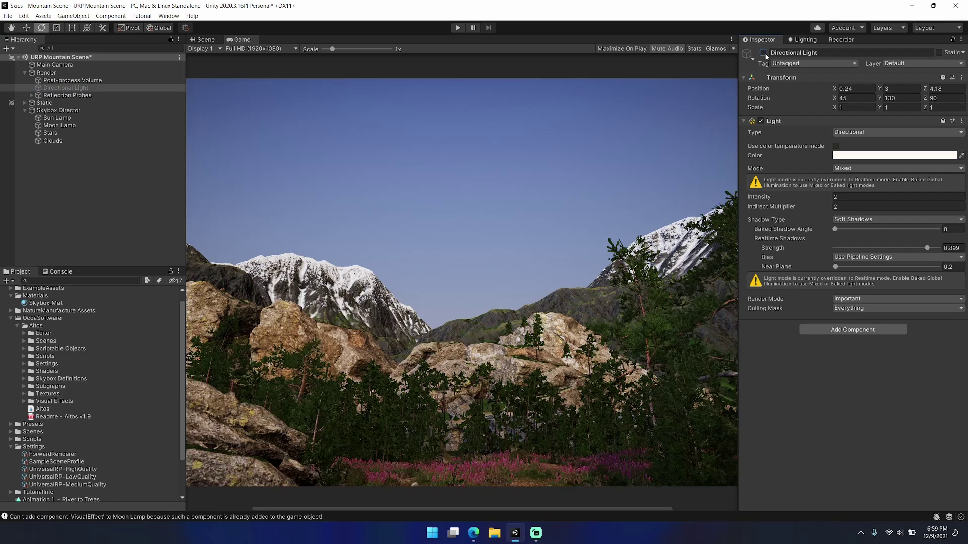
- Examine the Sun Lamp, Moon Lamp and Skybox Director properties, plus the environment lighting's Sun Source and Skybox Material
left_click(76, 118)
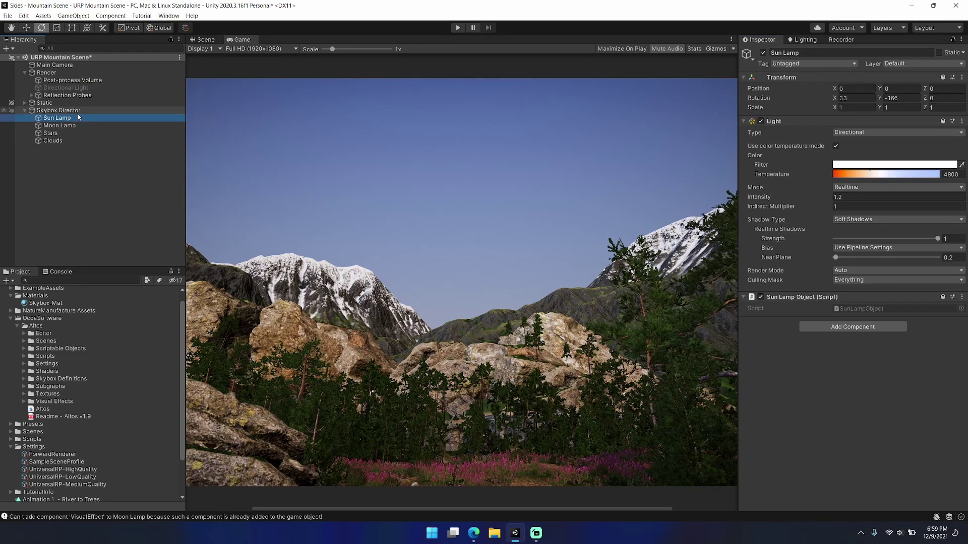
left_click(84, 125)
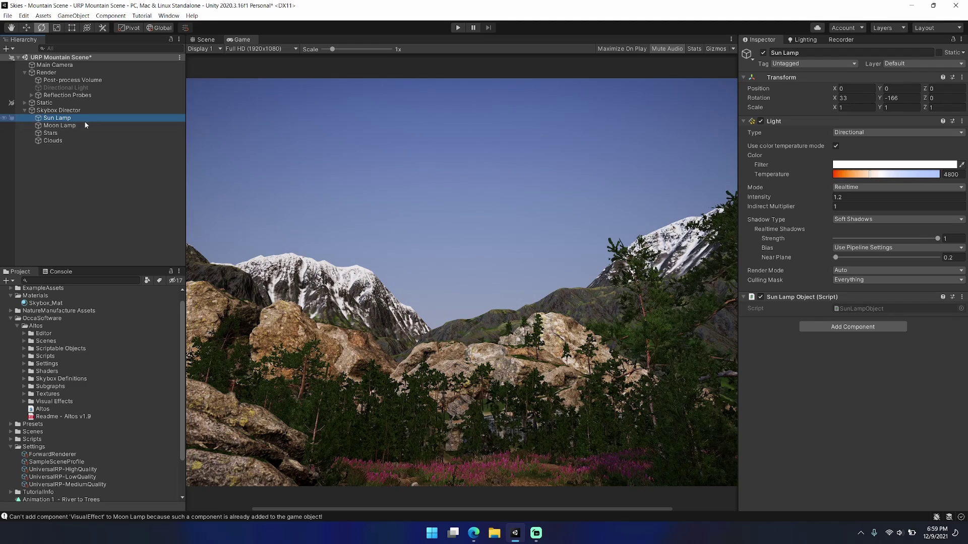
left_click(87, 109)
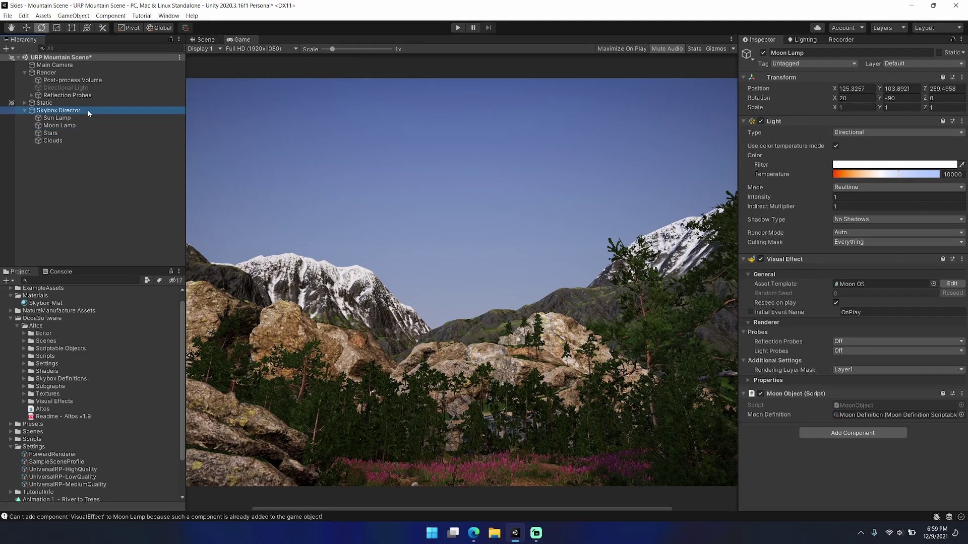
left_click(804, 40)
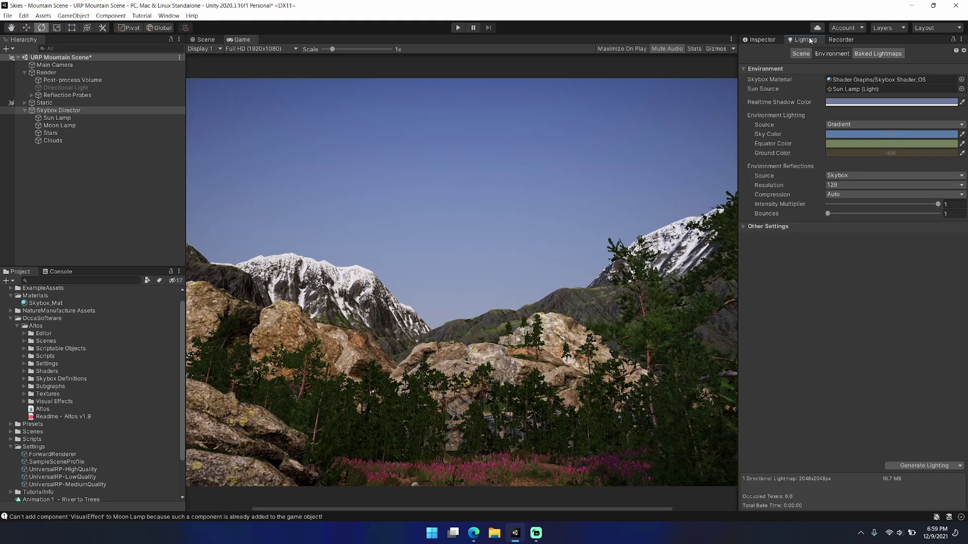
left_click(864, 90)
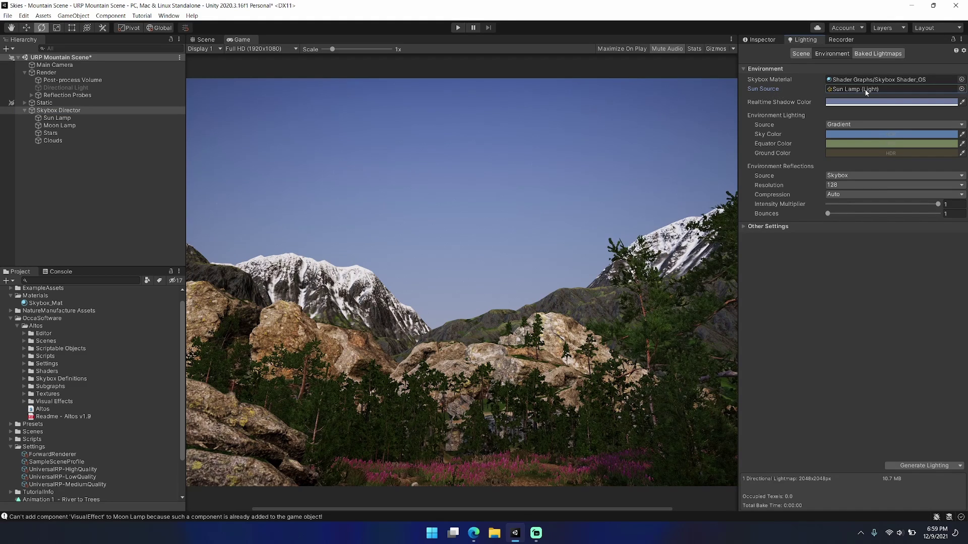
left_click(784, 78)
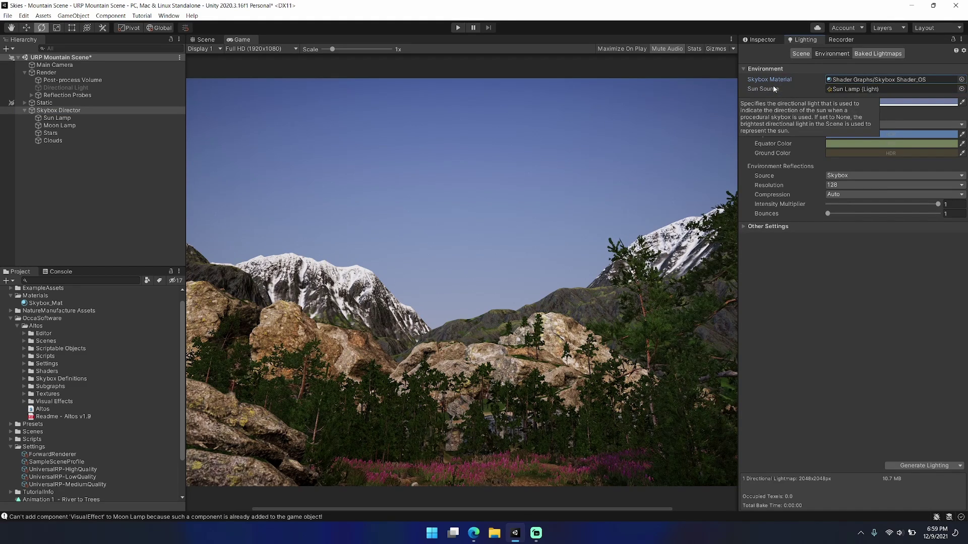
left_click(71, 118)
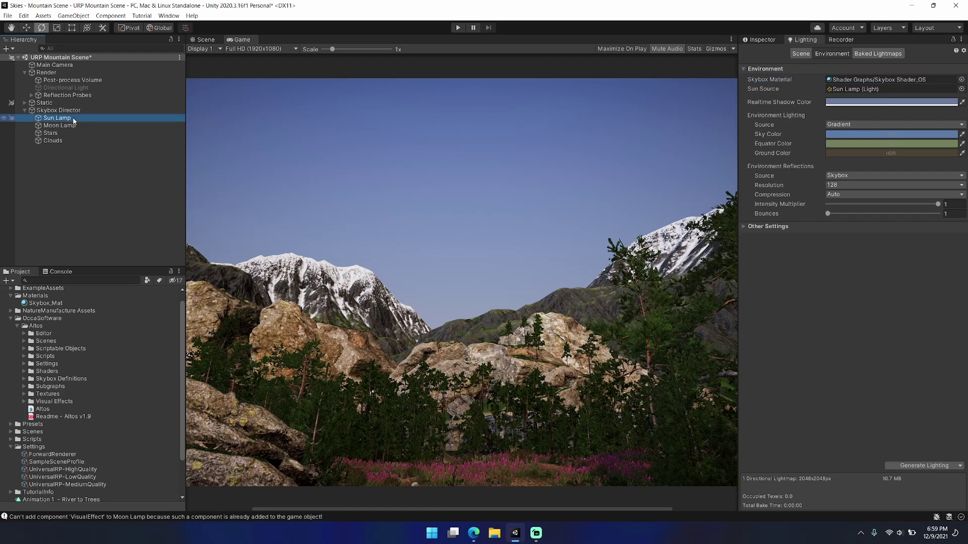
left_click(761, 39)
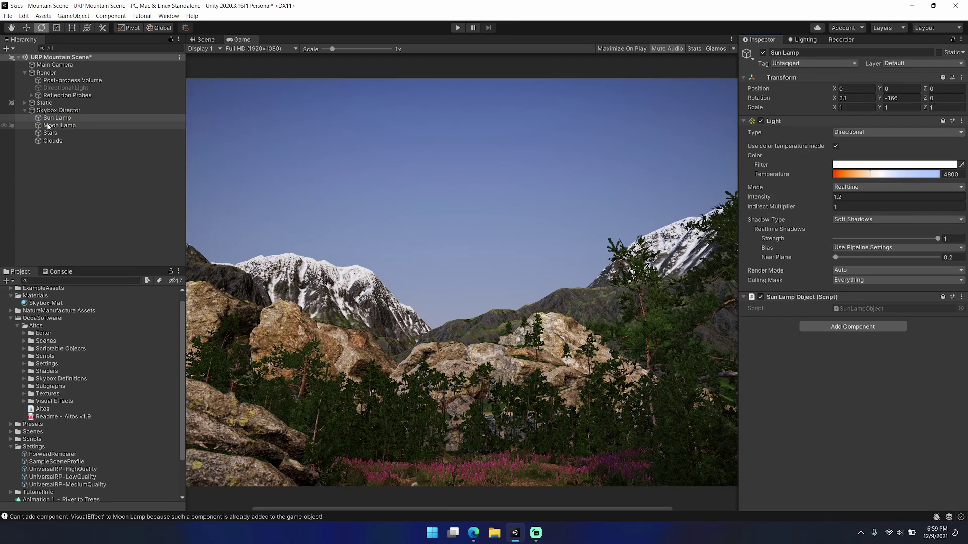
left_click(62, 110)
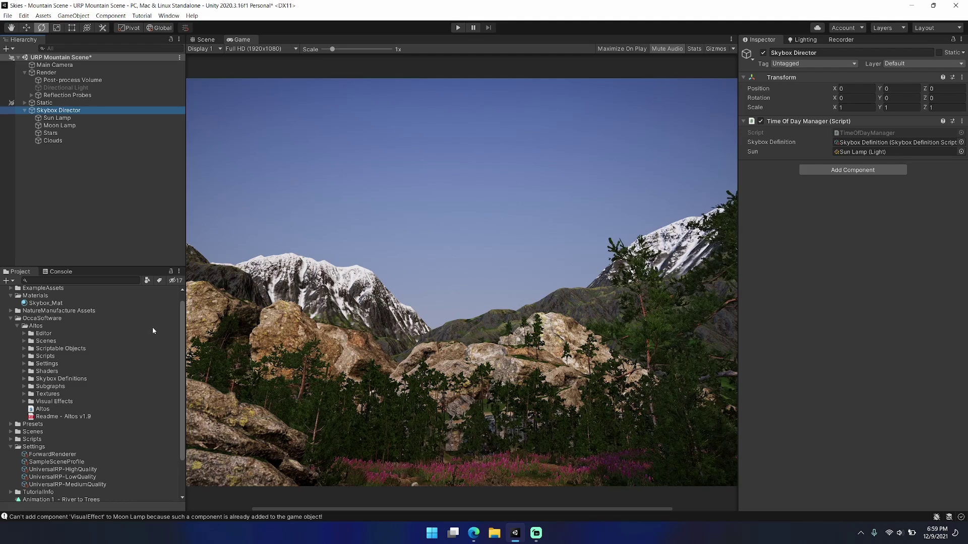
- Add the Stars Render Feature, Skybox Clouds Feature and Depth Fog Render Feature to the ForwardRenderer asset
left_click(70, 455)
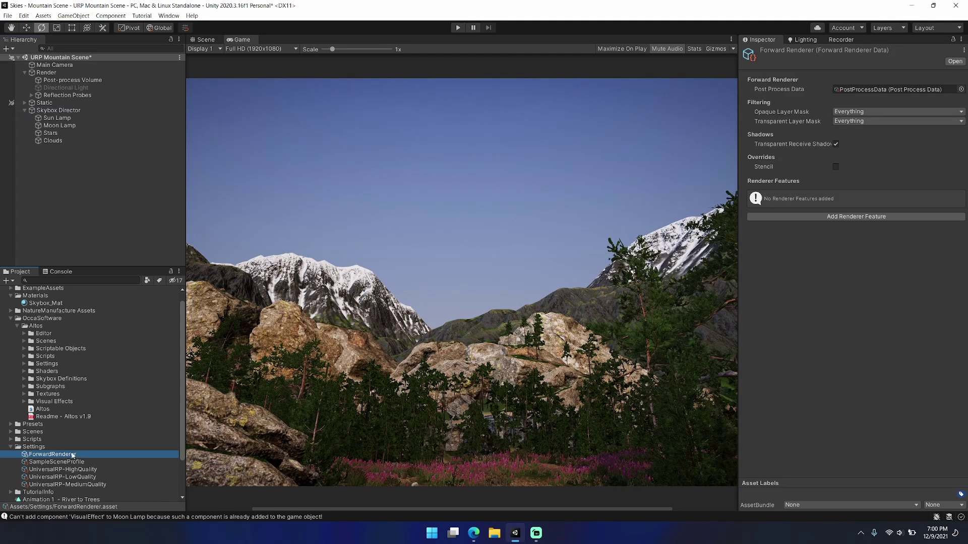
left_click(856, 217)
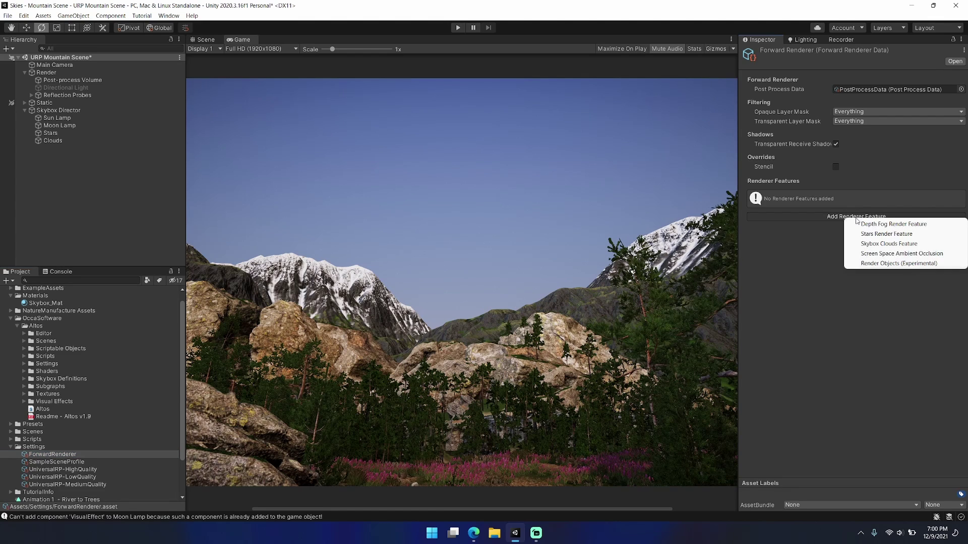
left_click(909, 234)
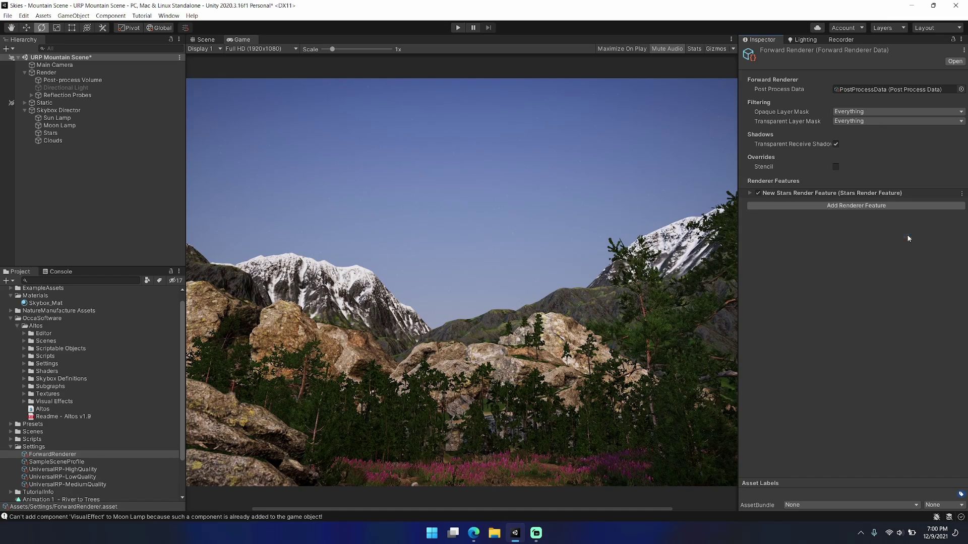
left_click(857, 206)
left_click(900, 231)
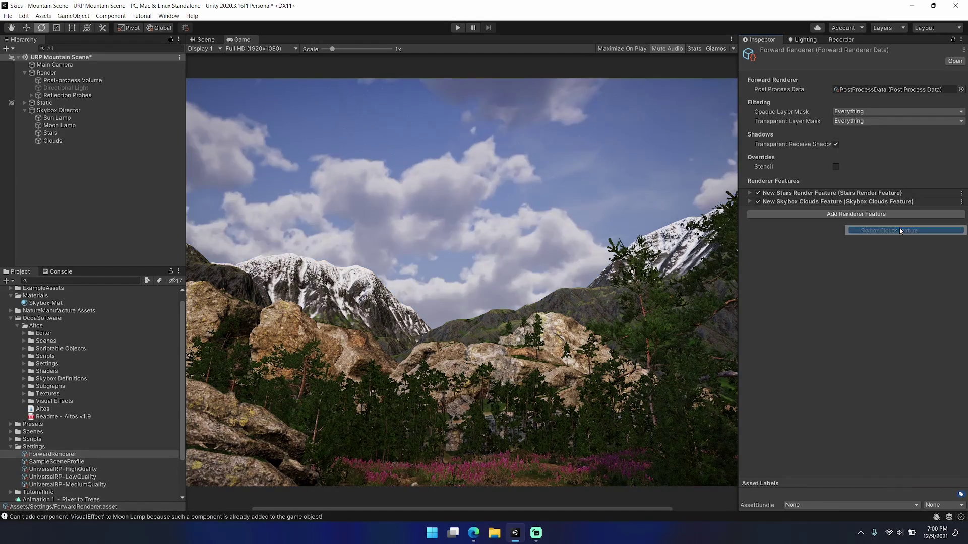
left_click(866, 214)
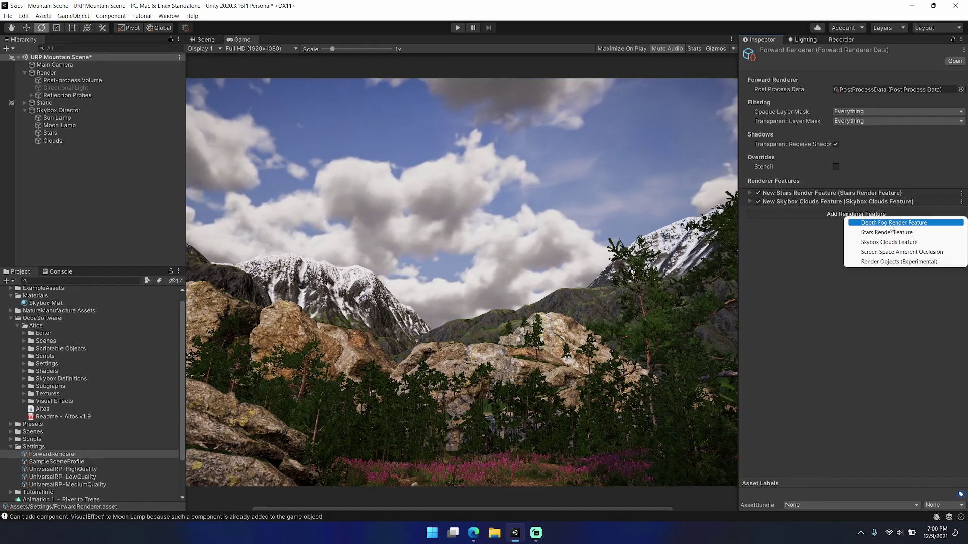
left_click(890, 223)
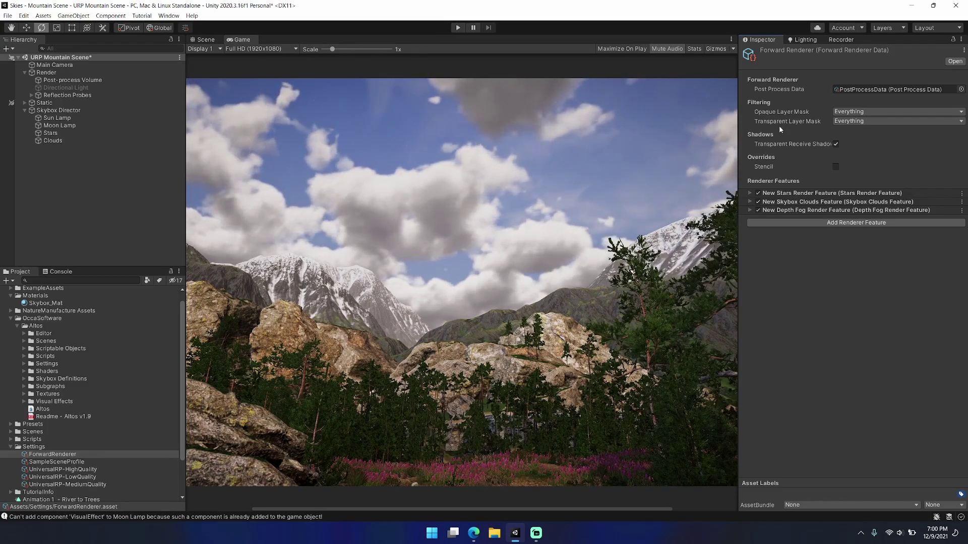
- Assign the Stars object under Skybox Director to the Stars layer
left_click(89, 132)
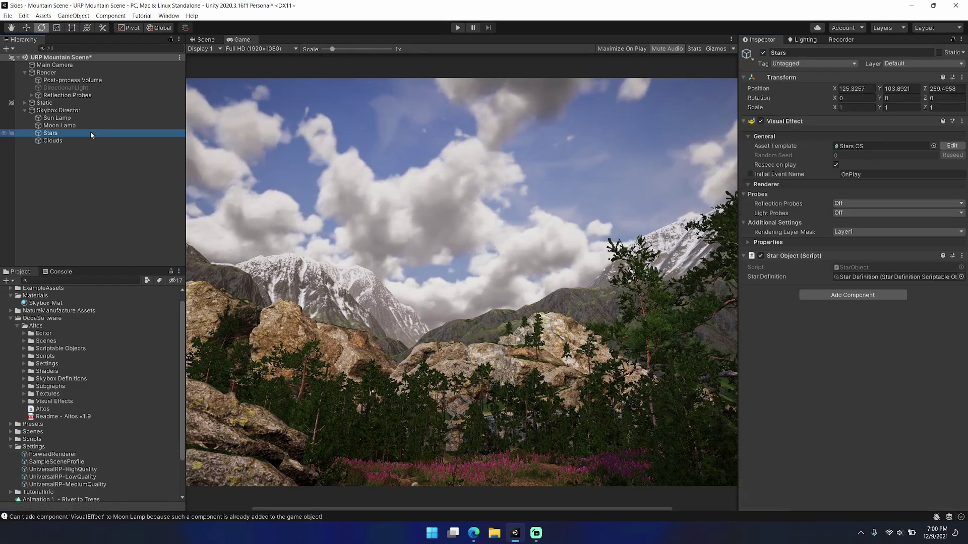
left_click(926, 64)
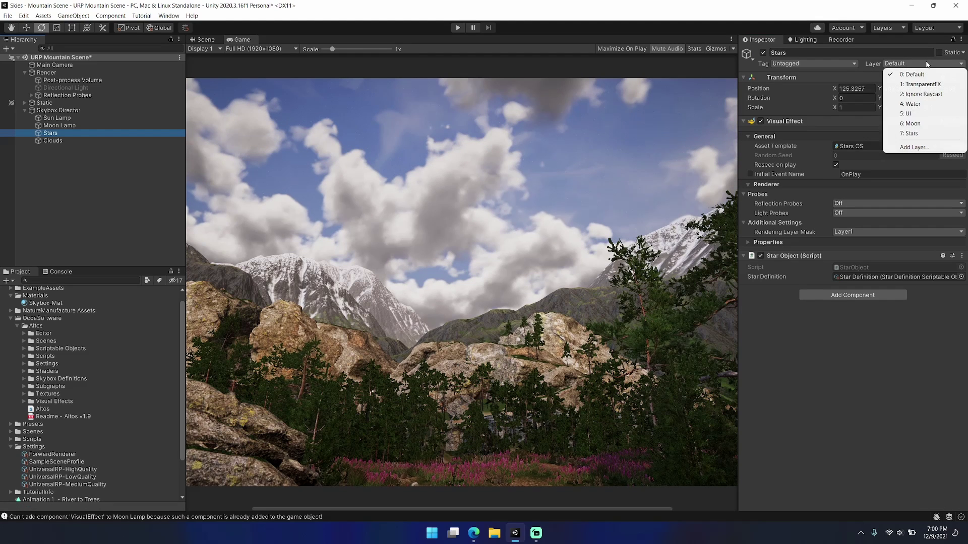
left_click(926, 134)
- Assign the Moon Lamp to the Moon layer and check the project's user layer definitions
left_click(161, 127)
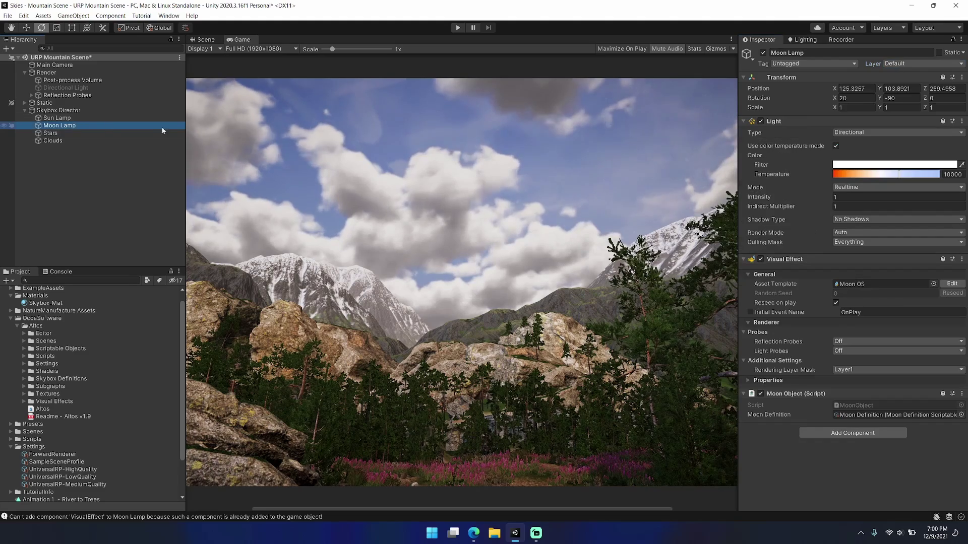
left_click(936, 62)
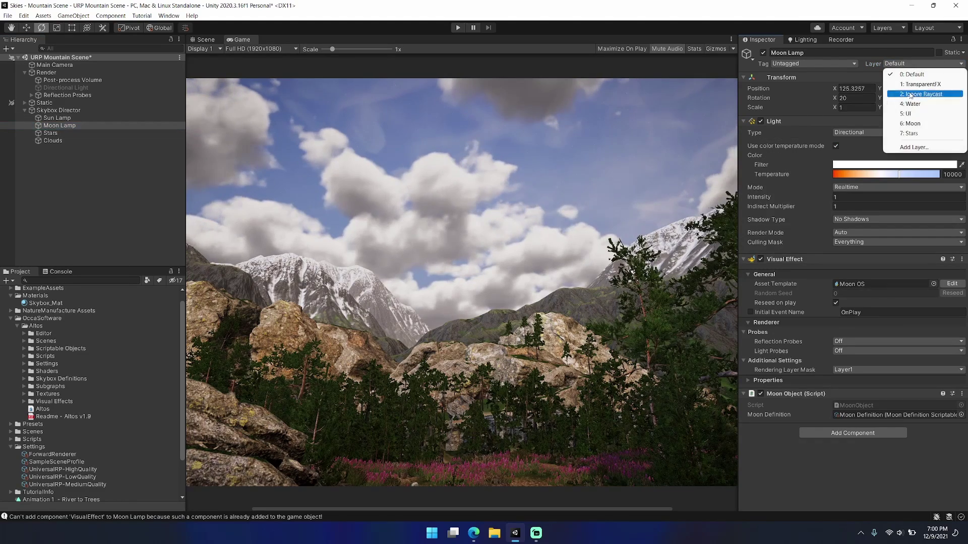
left_click(919, 124)
left_click(895, 64)
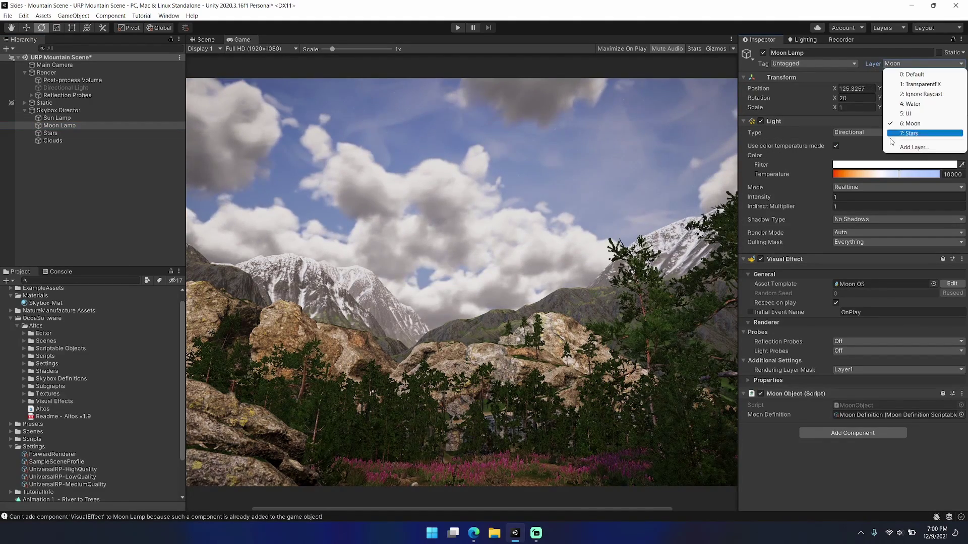
left_click(892, 147)
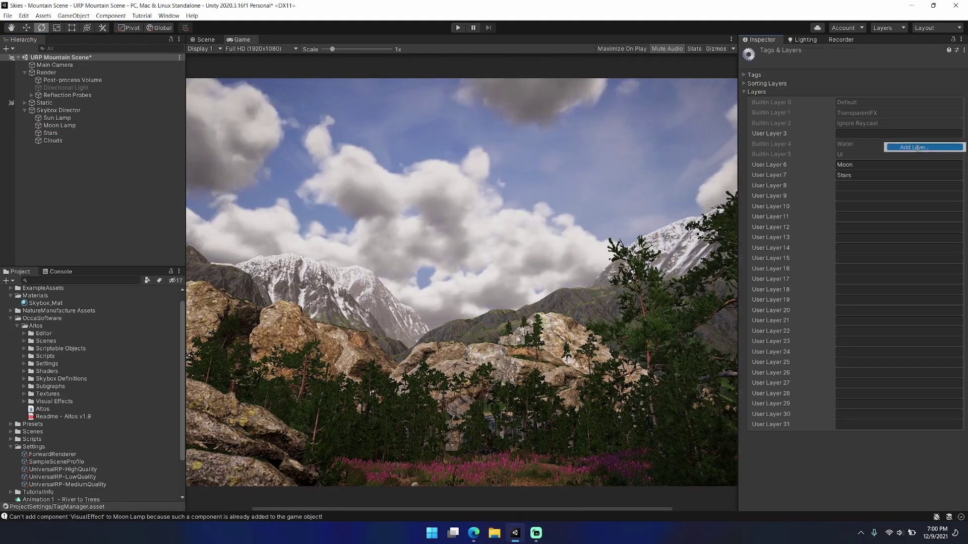
left_click(101, 123)
- Exclude the Stars layer from the ForwardRenderer's Transparent Layer Mask and Opaque Layer Mask
left_click(78, 455)
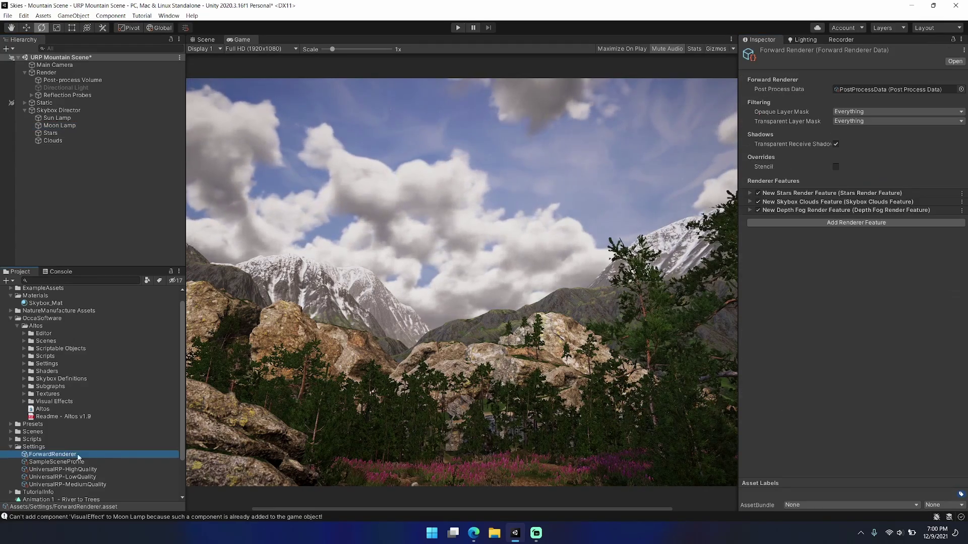
left_click(799, 121)
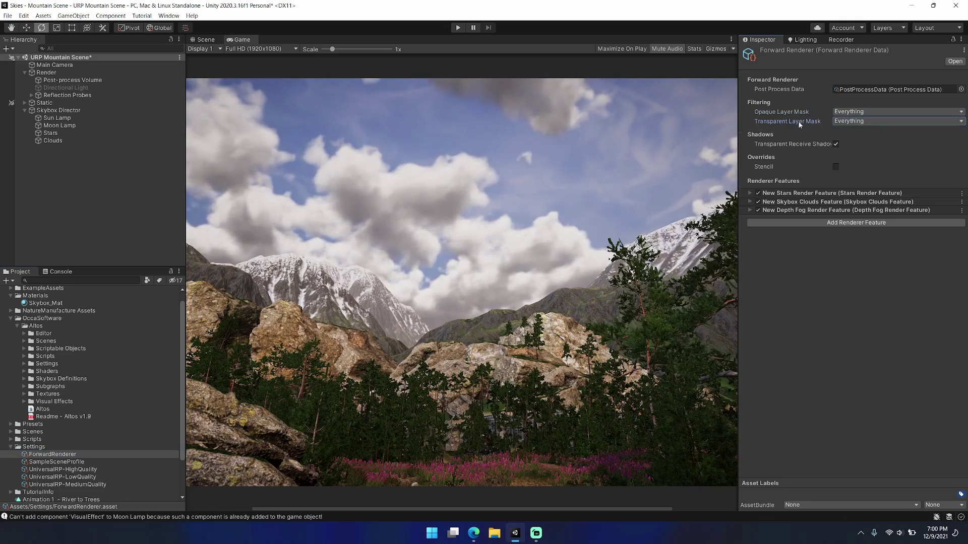
left_click(853, 121)
left_click(862, 201)
left_click(850, 122)
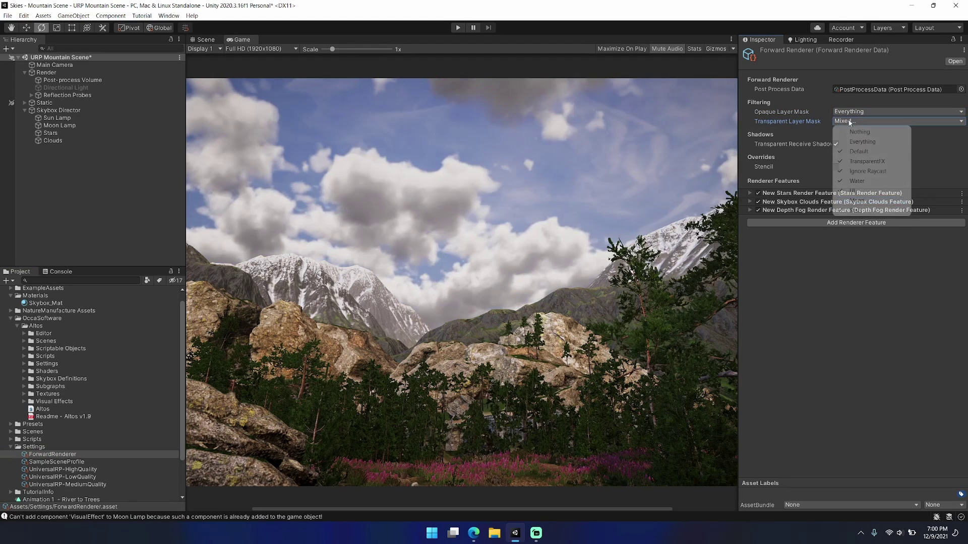
left_click(860, 201)
left_click(852, 121)
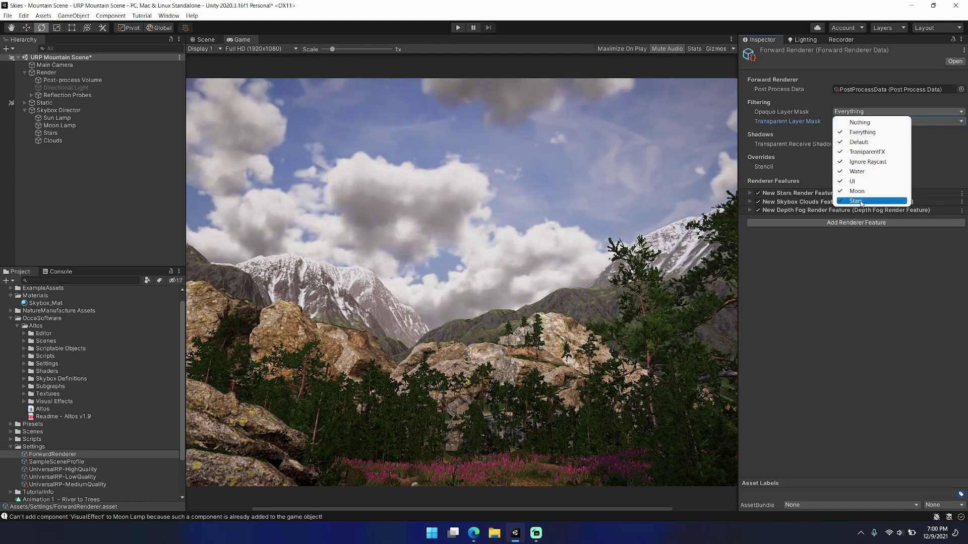
left_click(861, 201)
left_click(852, 112)
left_click(860, 192)
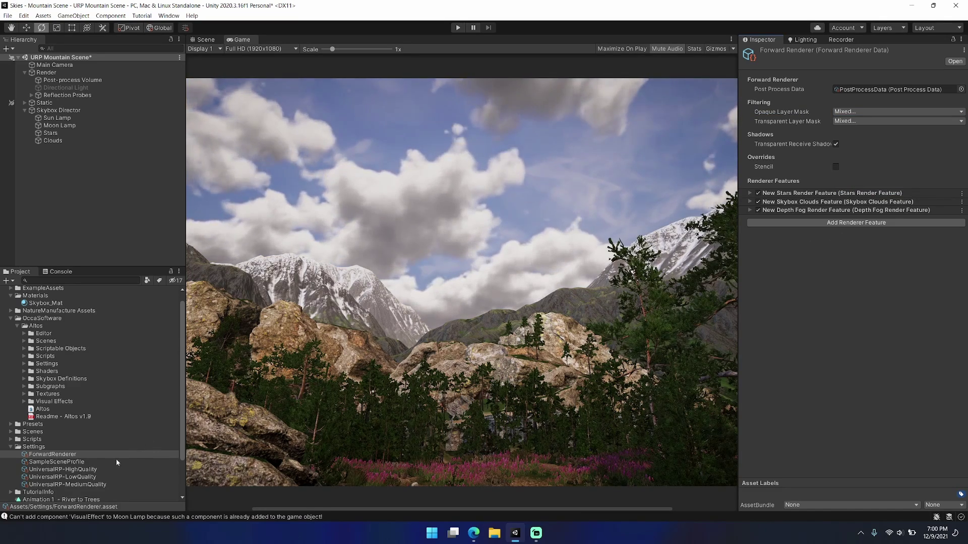
- Enable Depth Texture and Opaque Texture in the UniversalRP-HighQuality asset, with Opaque Downsampling set to None
left_click(86, 471)
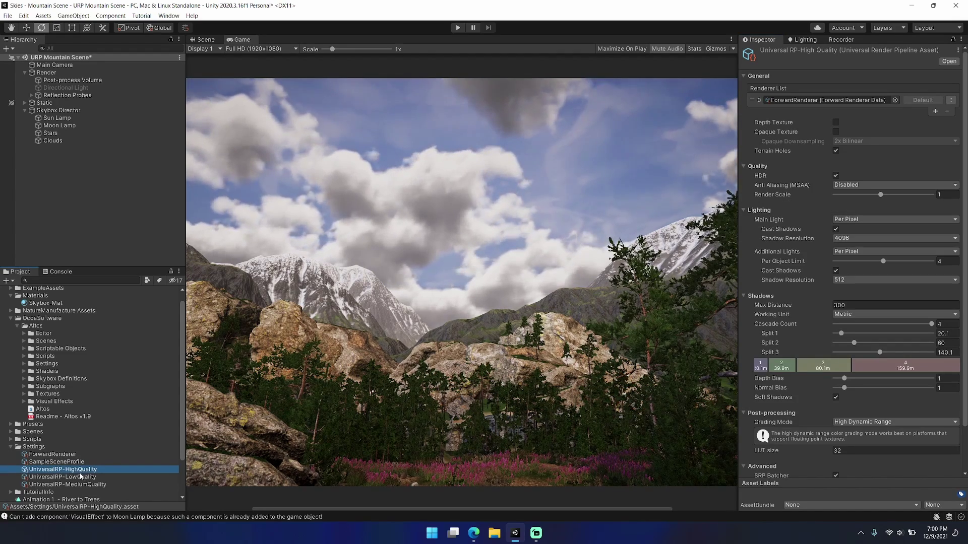
left_click(835, 131)
left_click(792, 133)
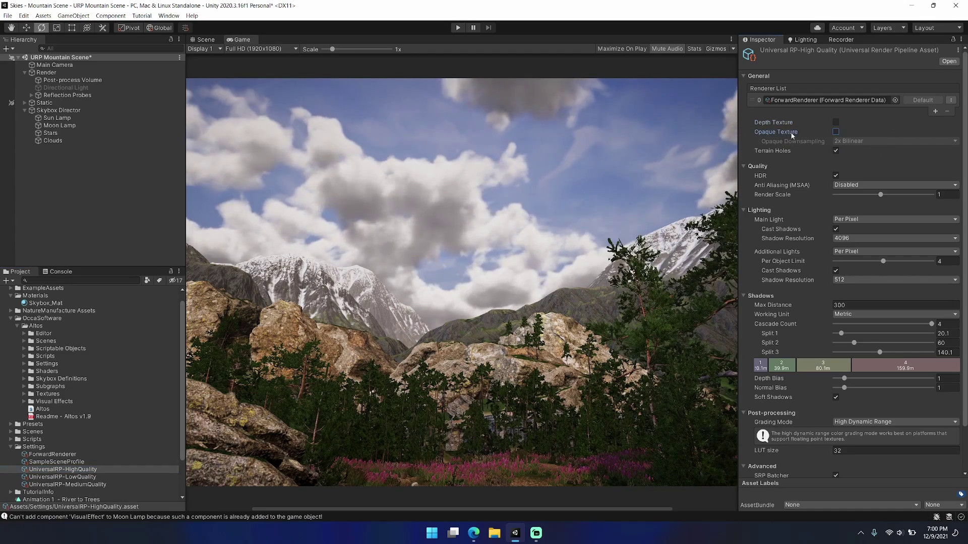
left_click(835, 132)
left_click(861, 141)
left_click(861, 150)
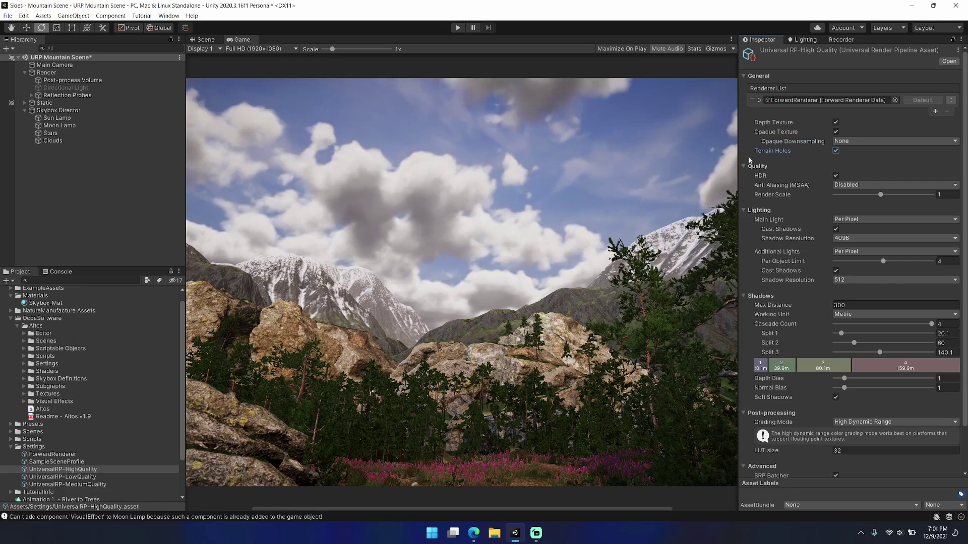
- Open the Skybox Definition assigned to Skybox Director and set its Time Of Day to 8.8
left_click(106, 180)
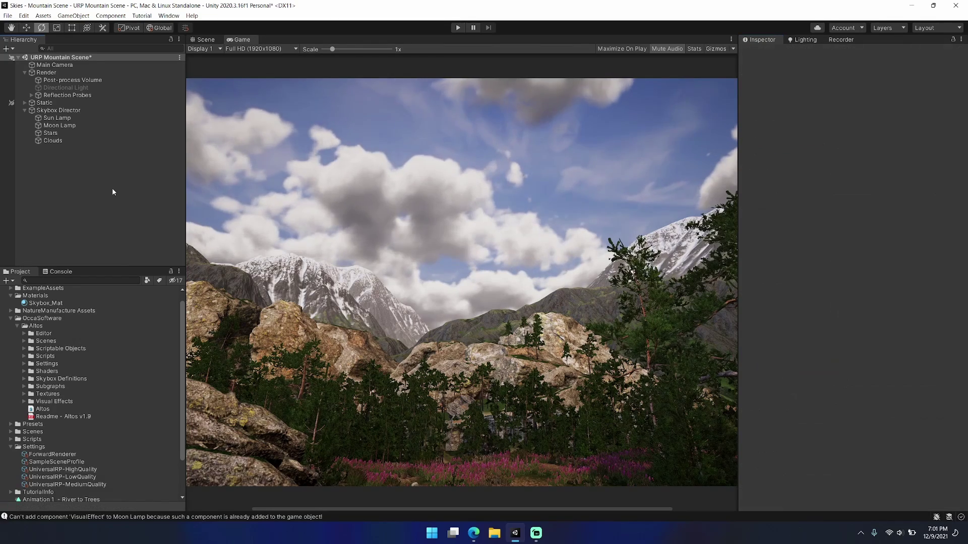
left_click(87, 112)
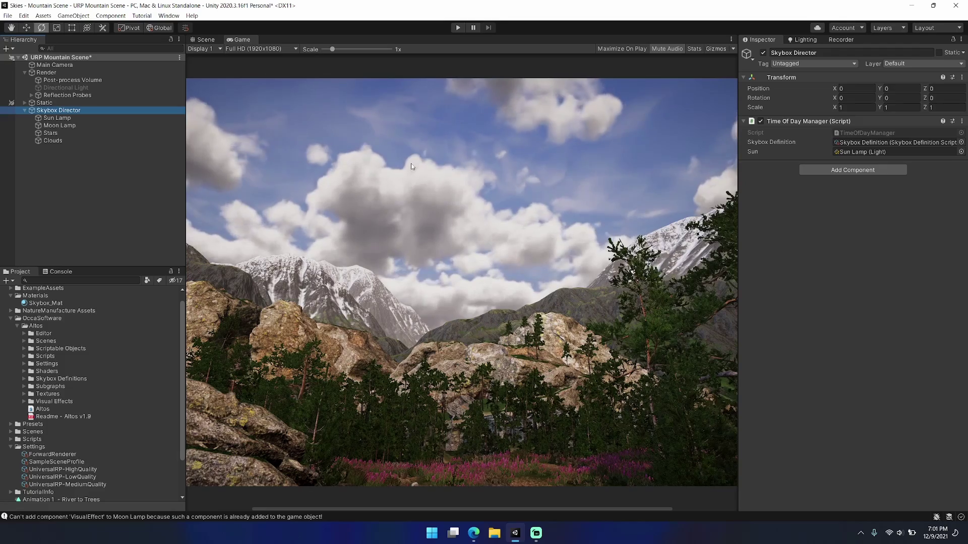
left_click(899, 143)
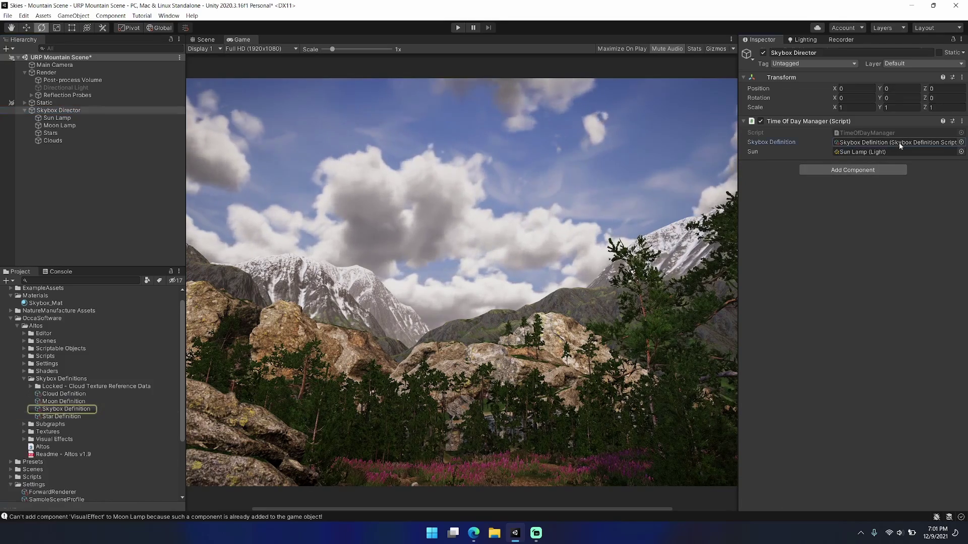
double_click(899, 143)
mouse_move(876, 325)
left_mouse_down()
mouse_move(850, 327)
mouse_move(910, 328)
mouse_move(862, 327)
mouse_move(872, 326)
left_mouse_up()
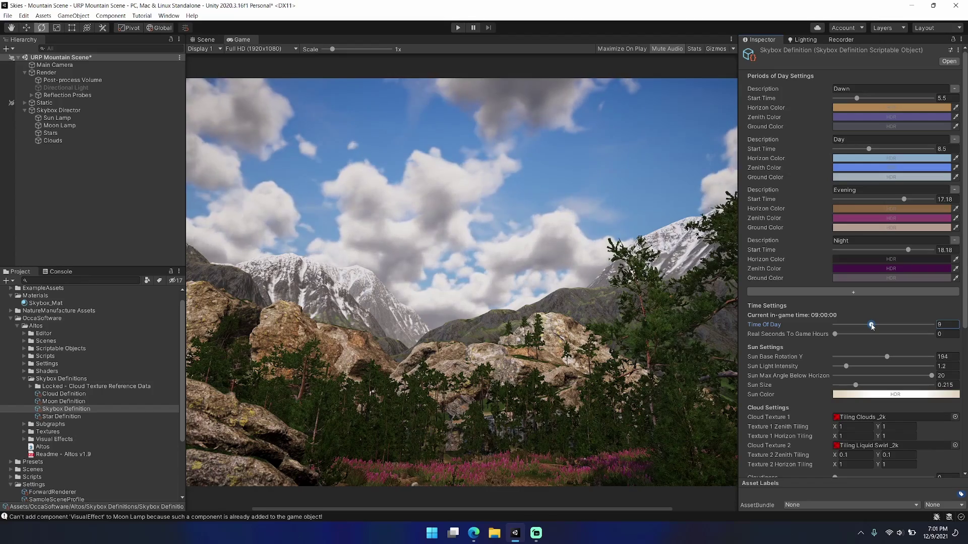
mouse_move(871, 326)
left_mouse_down()
mouse_move(860, 327)
mouse_move(905, 330)
mouse_move(870, 324)
left_mouse_up()
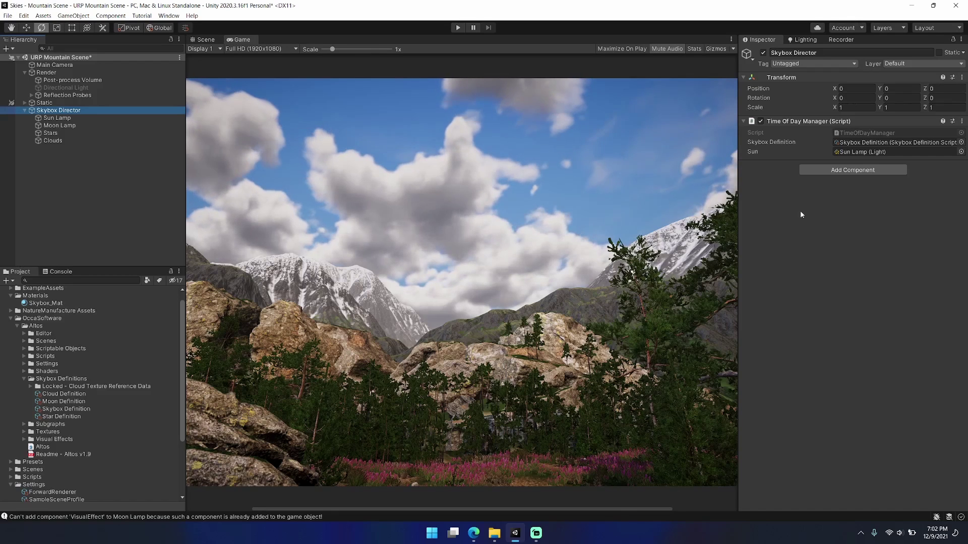
- Reopen the Skybox Definition, review its settings, and change the Day period's Horizon Color to a lighter blue
double_click(884, 141)
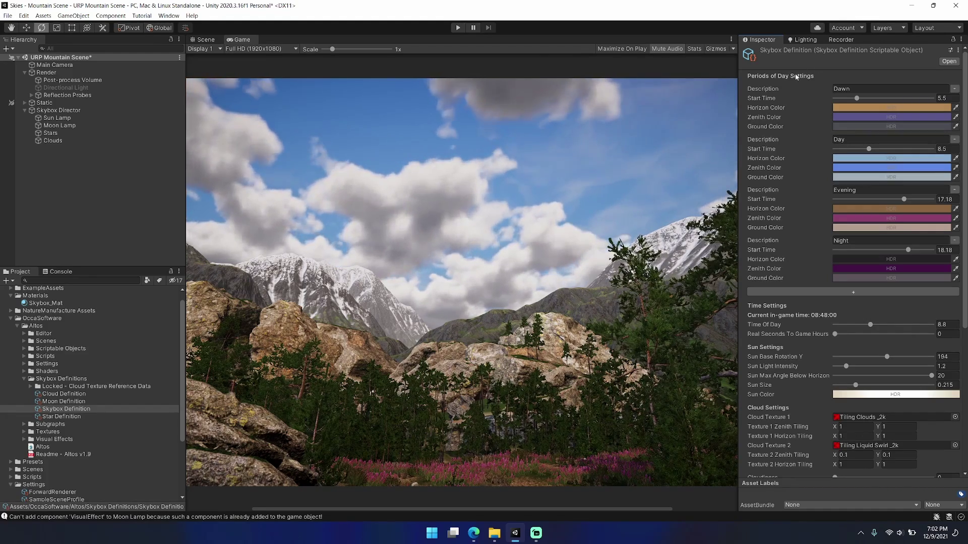
scroll(790, 315, "down", 3)
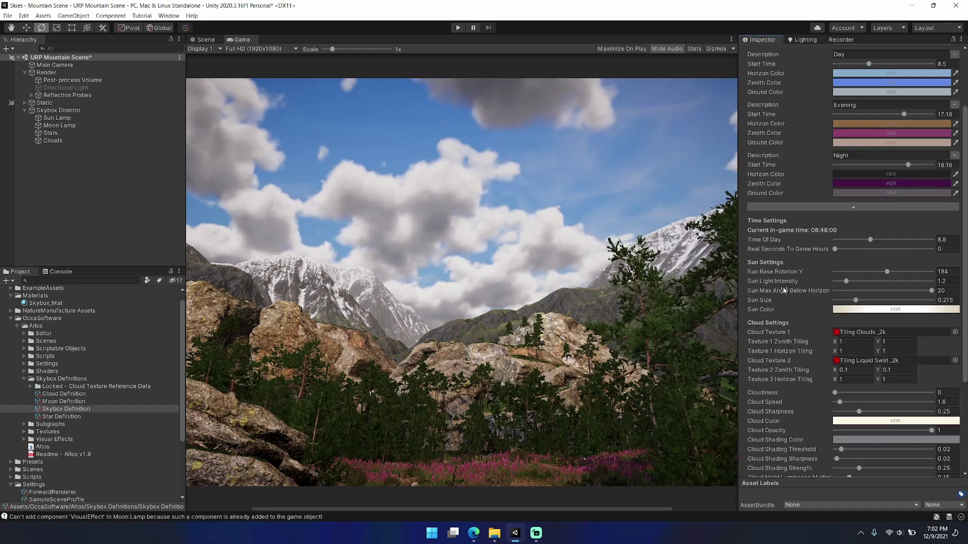
scroll(787, 298, "down", 2)
scroll(809, 320, "down", 2)
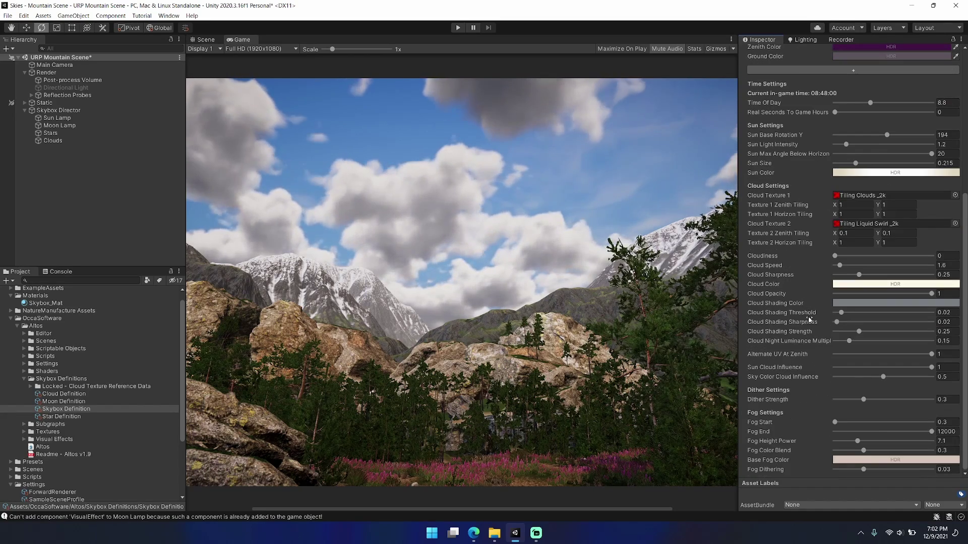
scroll(789, 227, "up", 8)
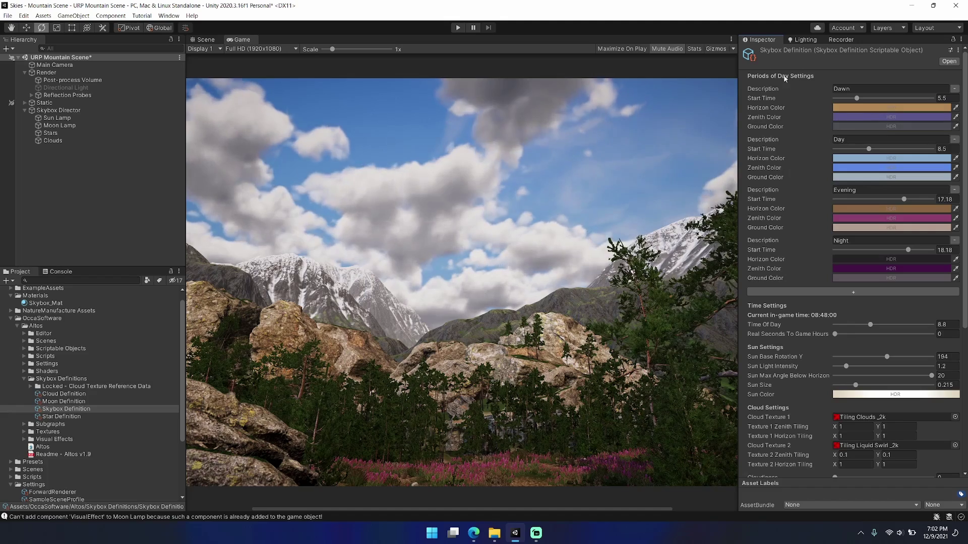
left_click(898, 161)
mouse_move(903, 228)
left_mouse_down()
mouse_move(894, 217)
mouse_move(913, 216)
left_mouse_up()
left_click(959, 151)
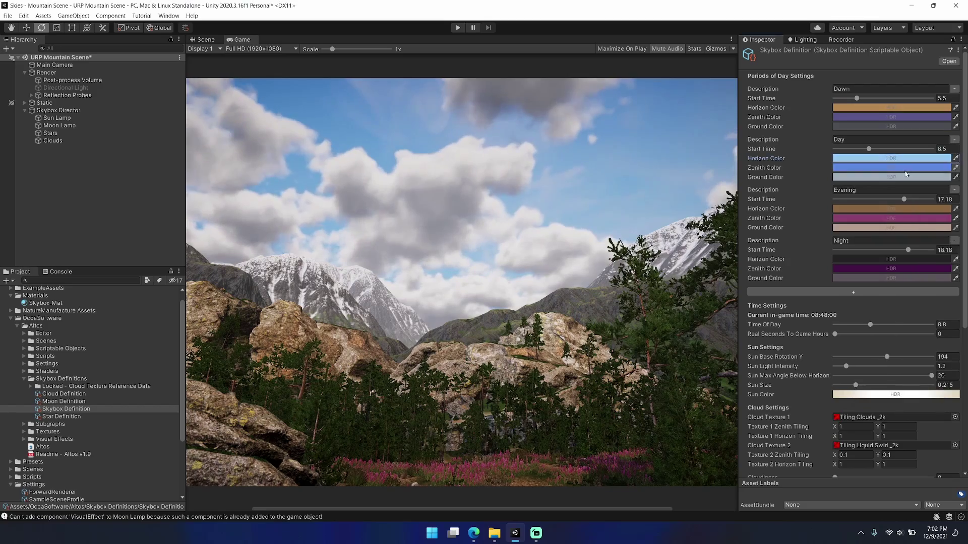
- Try a muted teal Zenith Color and a Start Time of 11 for the Day period, undoing each change
left_click(897, 171)
left_click_drag(923, 237, 854, 264)
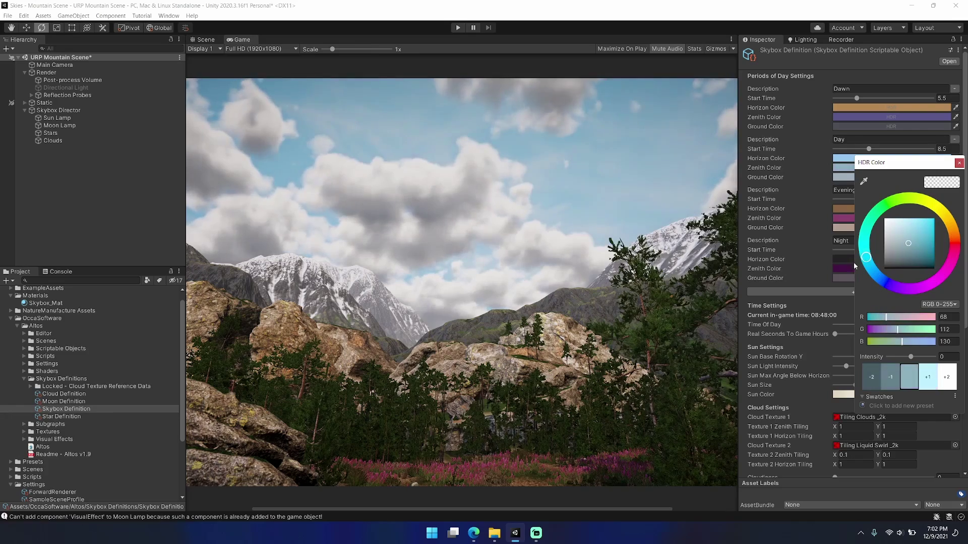
mouse_move(910, 247)
left_mouse_down()
mouse_move(885, 269)
mouse_move(907, 241)
left_mouse_up()
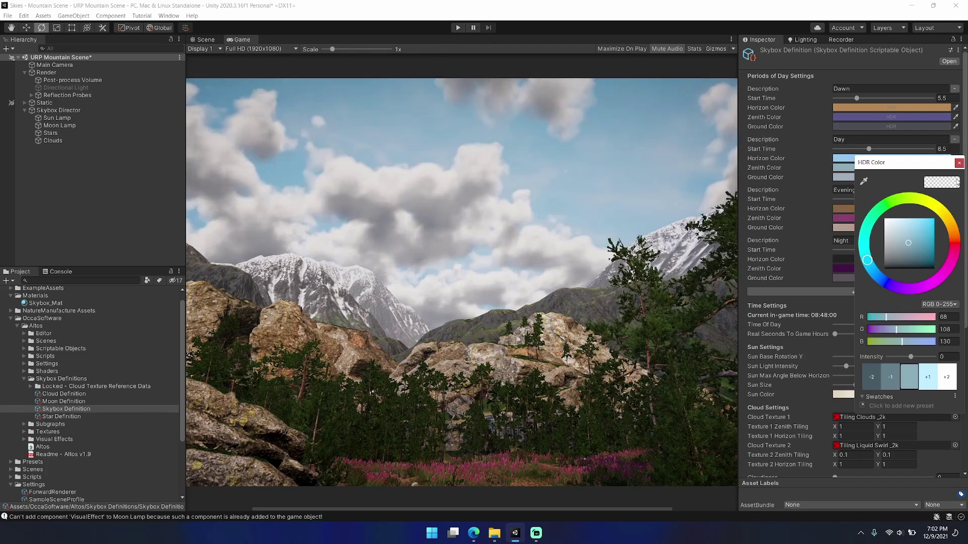
left_click(959, 163)
key("ctrl+z")
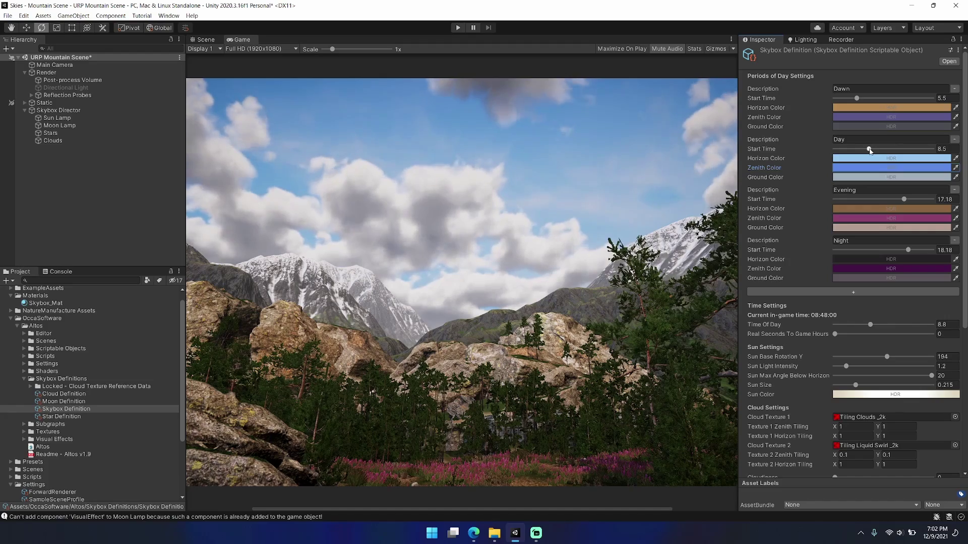
left_click_drag(869, 150, 877, 151)
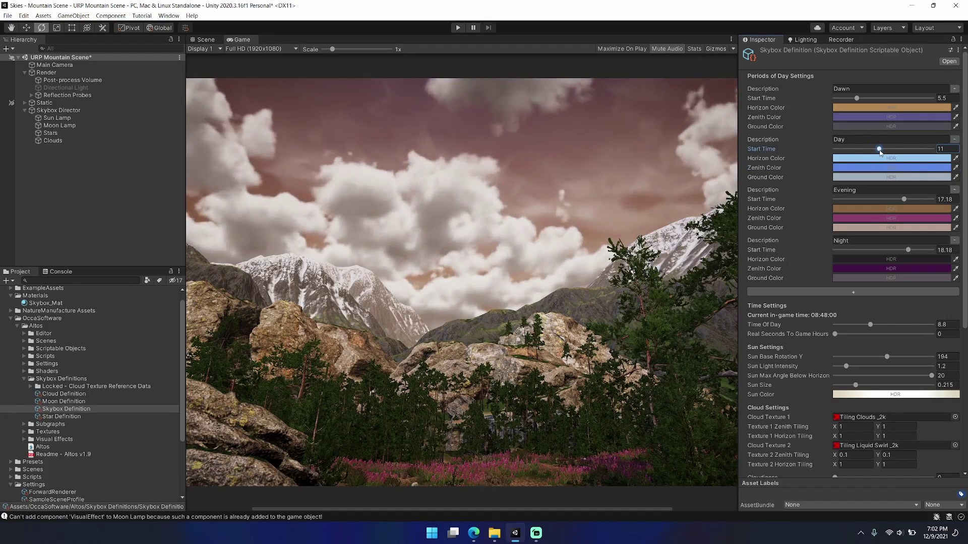
key("ctrl+z")
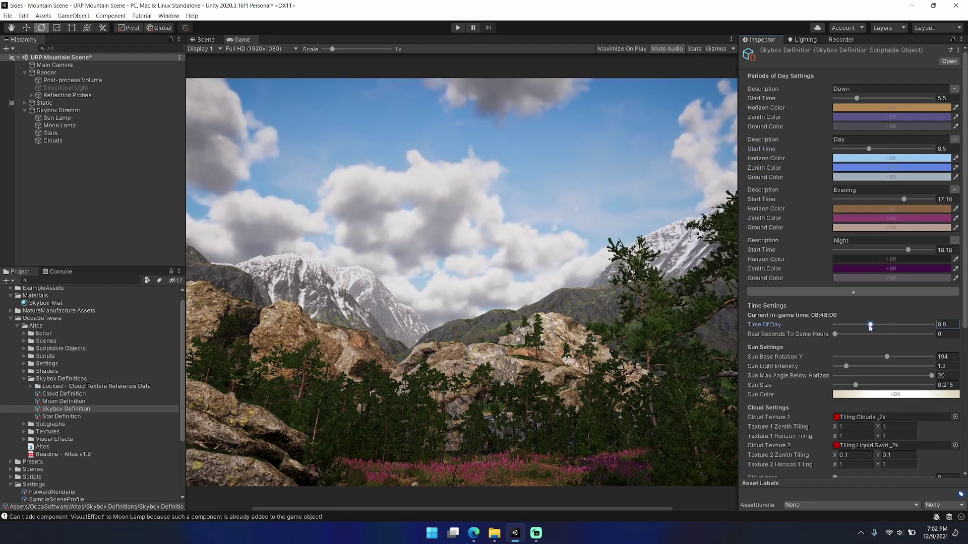
- Add another Night period starting at 20.4 and set Time Of Day to 20.1
mouse_move(870, 327)
left_mouse_down()
mouse_move(852, 326)
mouse_move(891, 328)
mouse_move(868, 325)
left_mouse_up()
left_click(884, 291)
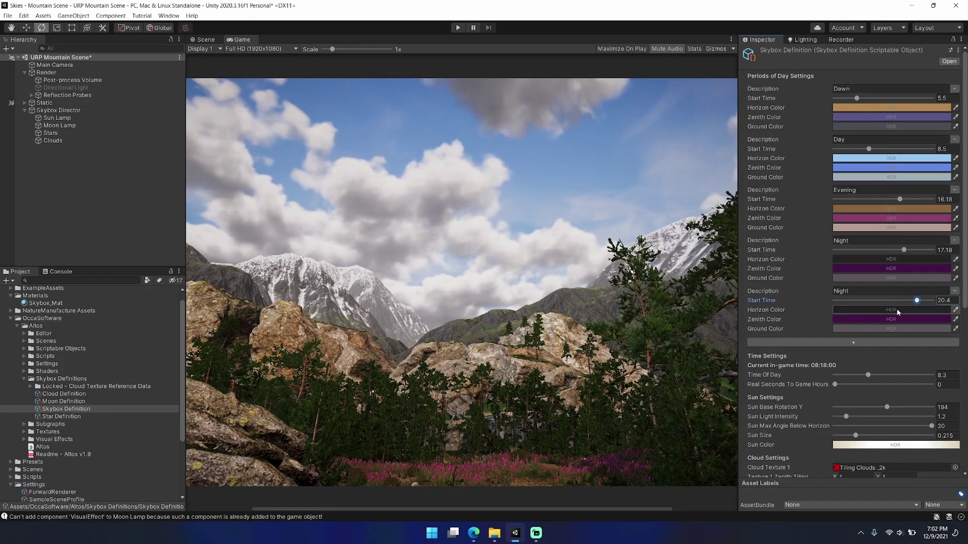
mouse_move(873, 374)
left_mouse_down()
mouse_move(918, 377)
mouse_move(886, 377)
left_mouse_up()
- Set the Horizon Color and Zenith Color of the added Night period to black
left_click(897, 310)
left_click(889, 372)
left_click(959, 268)
left_click(899, 319)
left_click(959, 267)
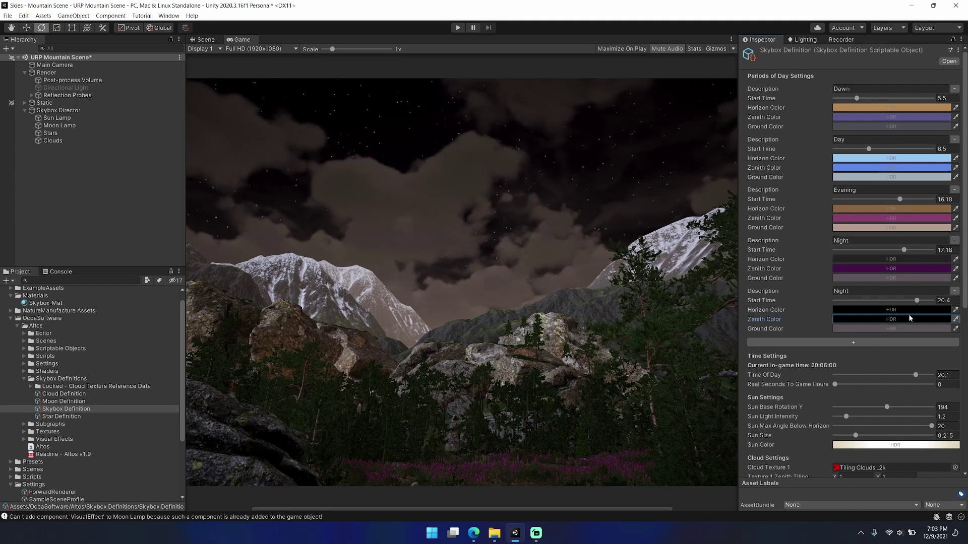
- Undo the black color changes and remove the added Night period
key("ctrl+z")
key("ctrl+z")
left_click(953, 292)
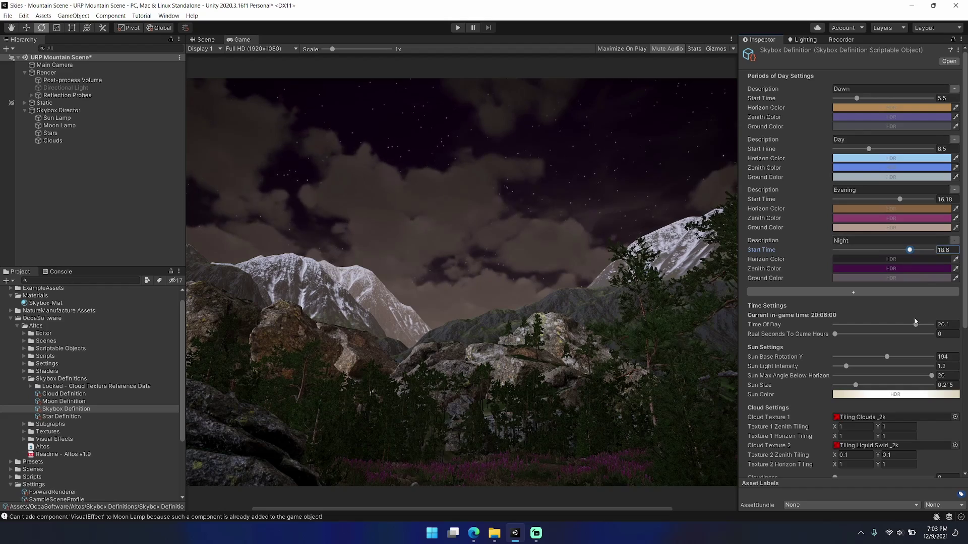
- Set the Night period's Start Time to 19.2, the Evening period's to 17.1, and Time Of Day to 15.7
mouse_move(916, 324)
left_mouse_down()
mouse_move(901, 326)
mouse_move(913, 327)
left_mouse_up()
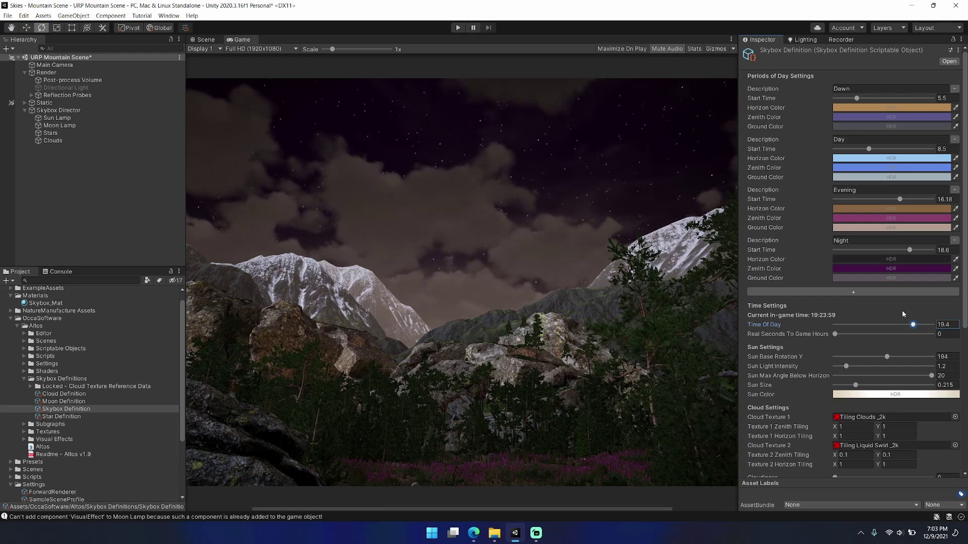
left_click(908, 250)
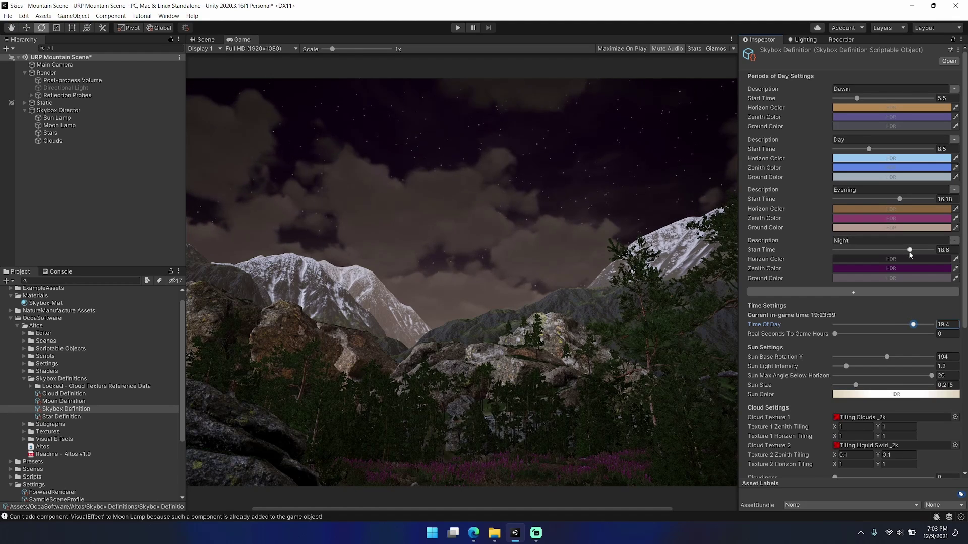
left_click(898, 325)
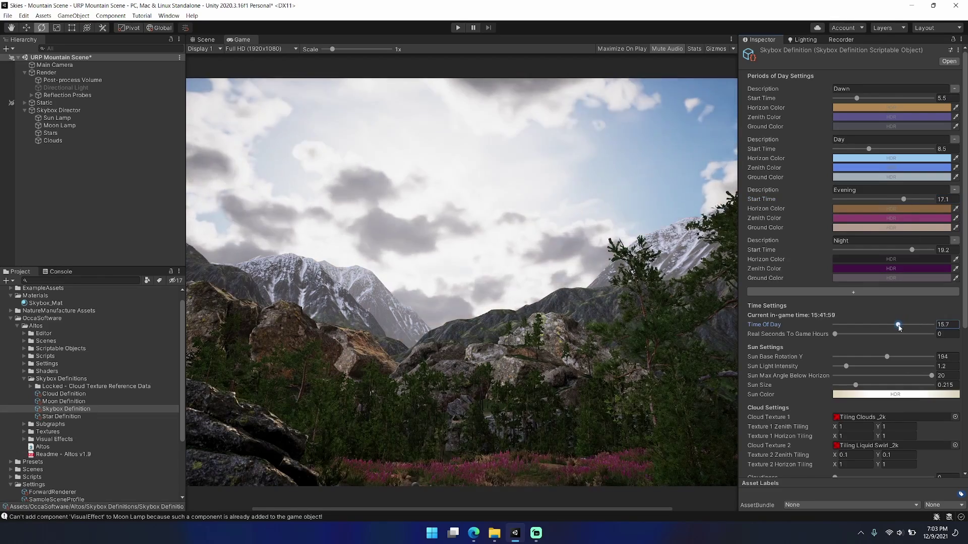
- Set Time Of Day to 15.6 and Real Seconds To Game Hours to 2.89, save the scene and run it
left_click_drag(899, 327, 927, 335)
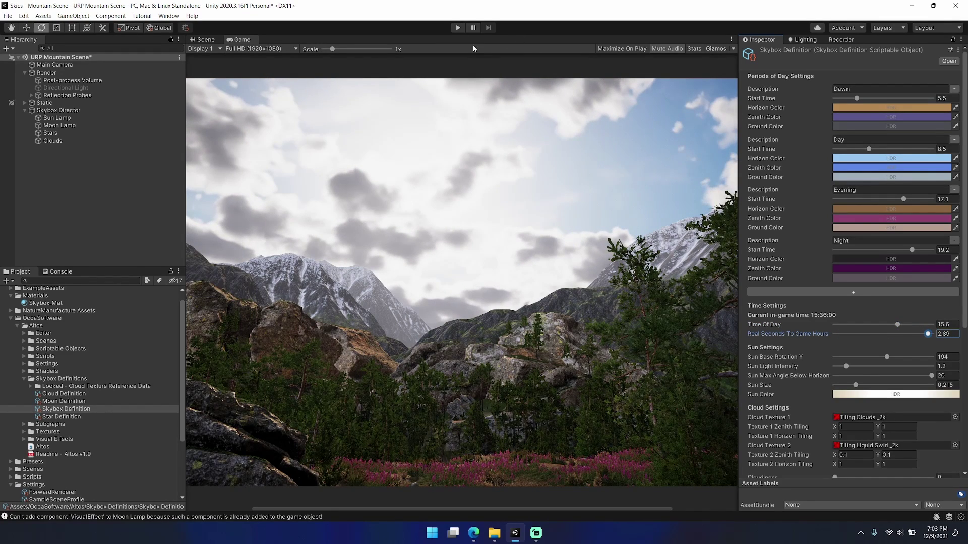
key("ctrl+s")
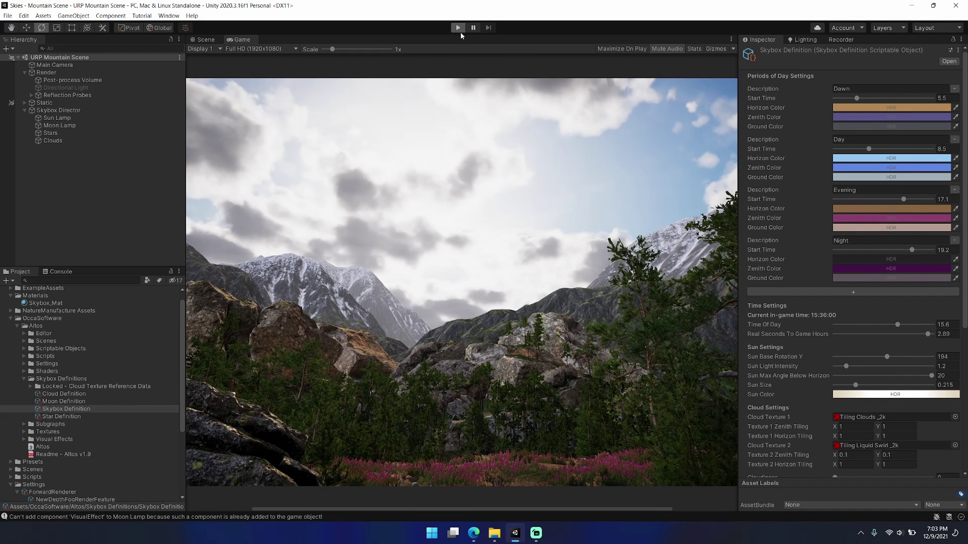
left_click(460, 32)
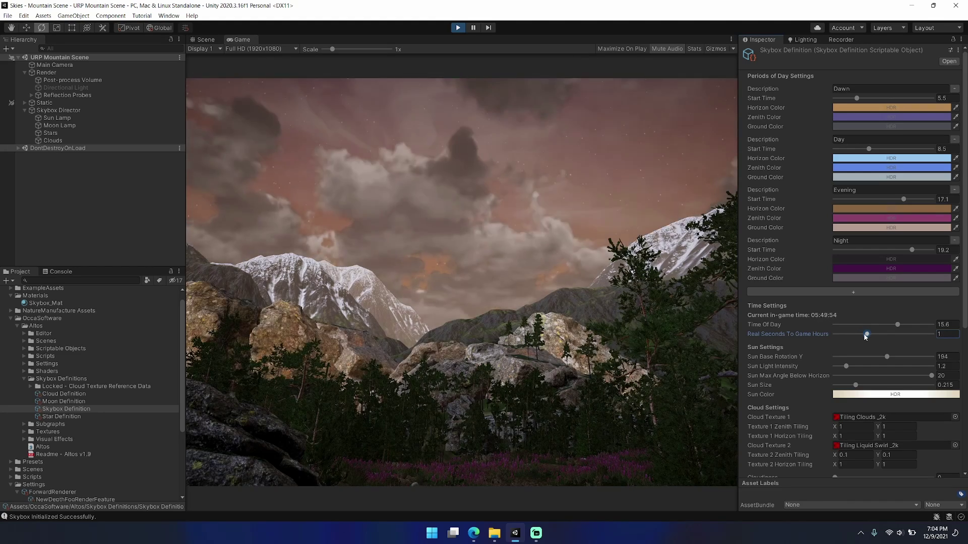
- While the scene runs, set Real Seconds To Game Hours to 0.73 and Sun Base Rotation Y to 80, and exit play mode
left_click_drag(867, 334, 834, 335)
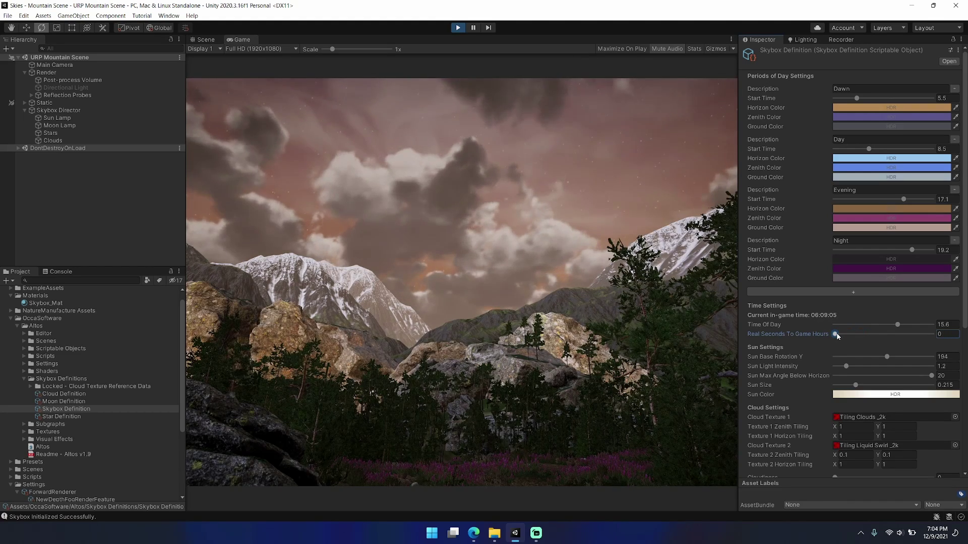
left_click_drag(839, 334, 841, 338)
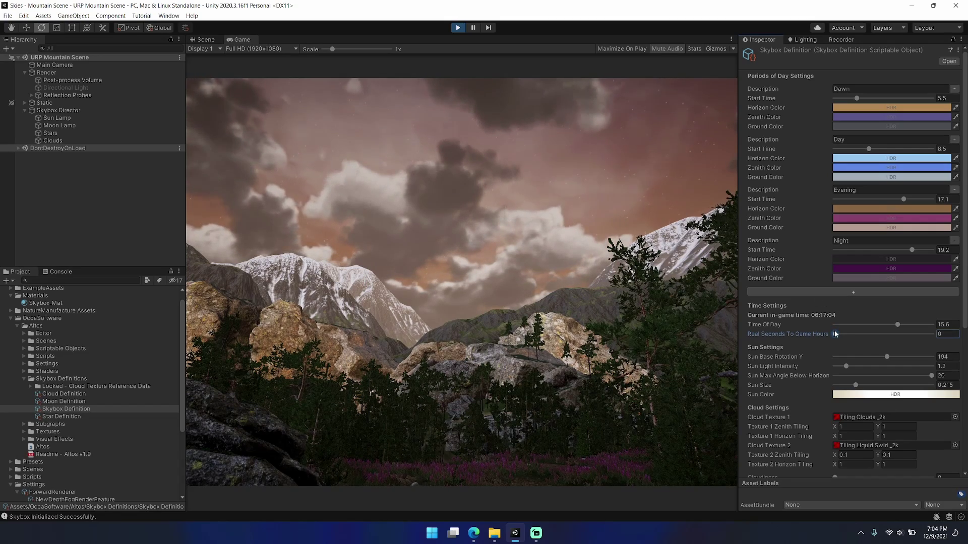
left_click_drag(835, 333, 920, 353)
left_click(459, 28)
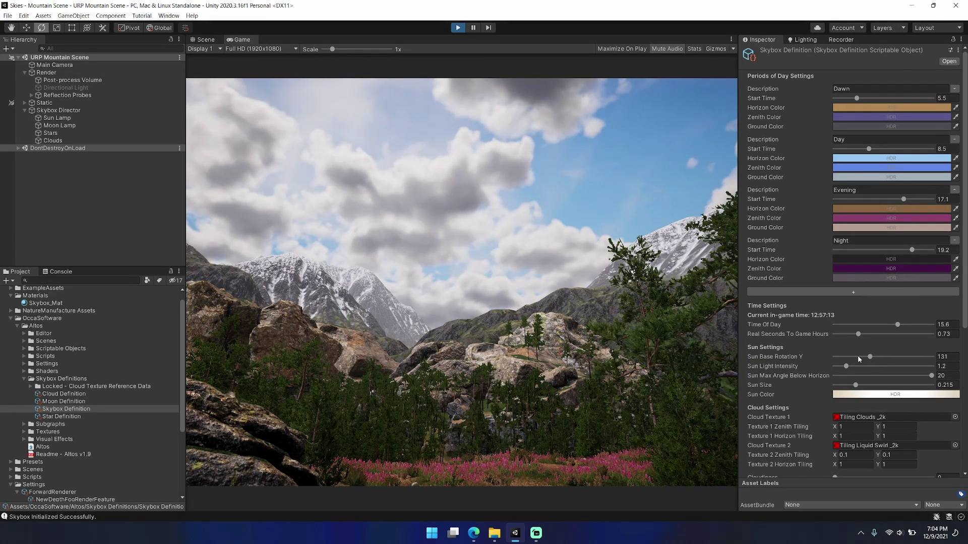
key("ctrl+p")
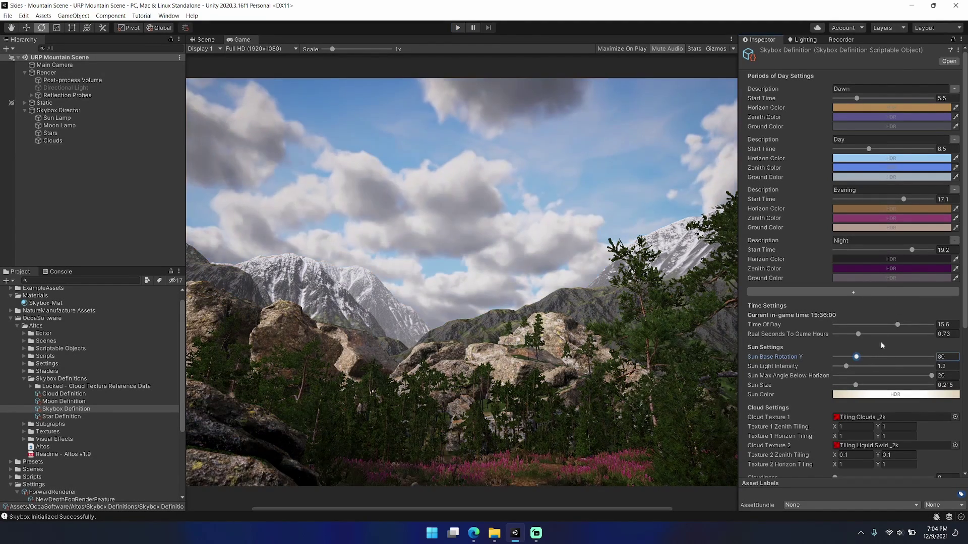
- Set Time Of Day to 15.8, Sun Base Rotation Y to 229 and Sun Light Intensity to 4.66 in the Skybox Definition
left_click_drag(898, 324, 903, 326)
left_click_drag(856, 357, 898, 327)
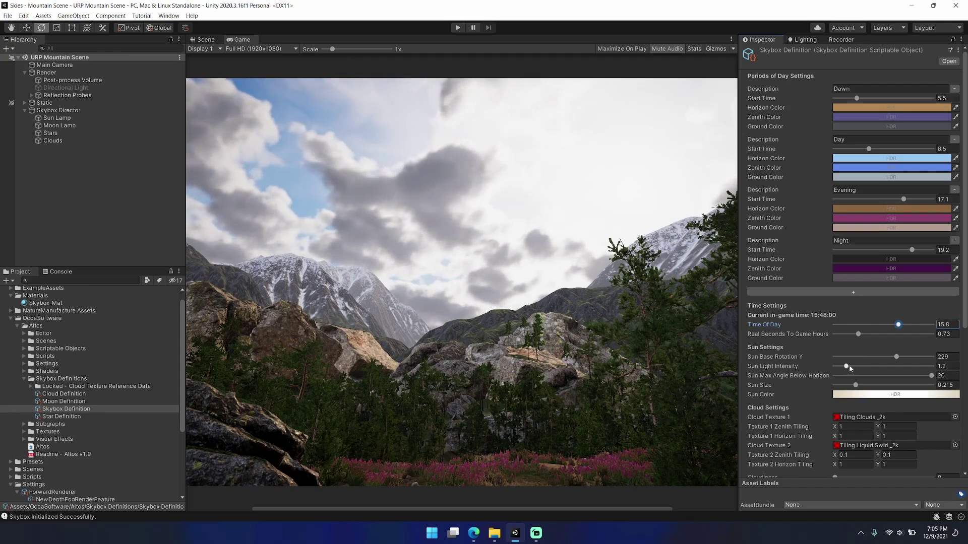
mouse_move(847, 367)
left_mouse_down()
mouse_move(923, 369)
mouse_move(836, 369)
mouse_move(845, 368)
left_mouse_up()
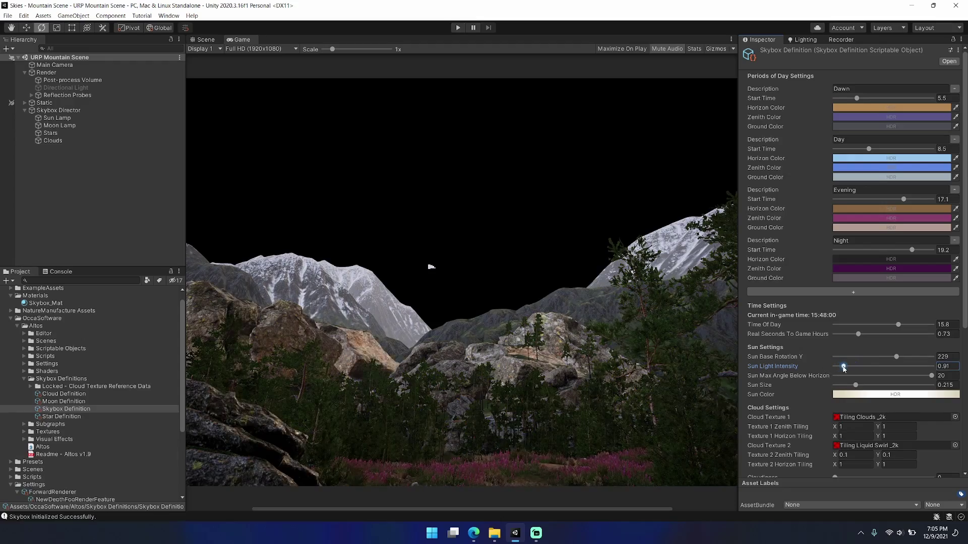
left_click(242, 40)
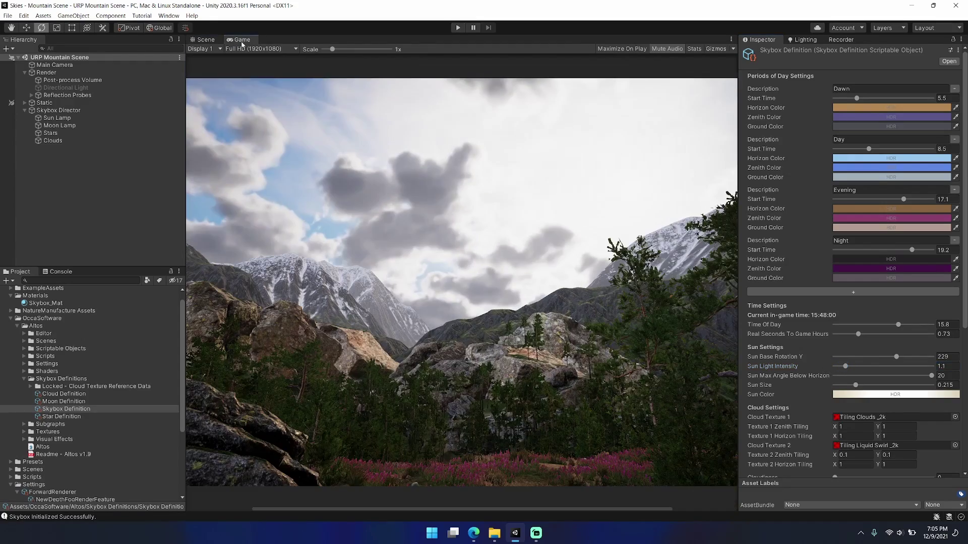
left_click_drag(845, 366, 880, 368)
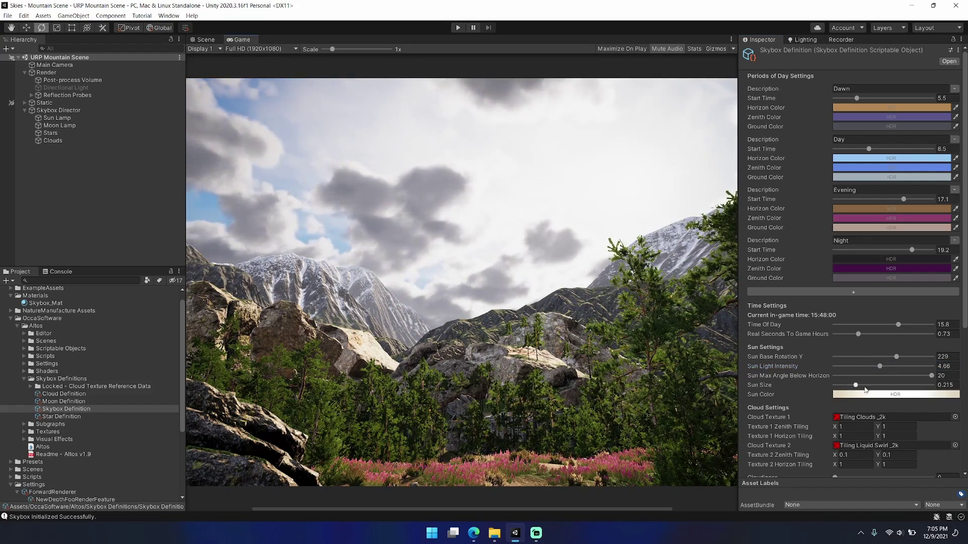
- Set Sun Light Intensity to 4.07 and Sun Size to 0.083 in the Skybox Definition
left_click_drag(881, 368, 874, 367)
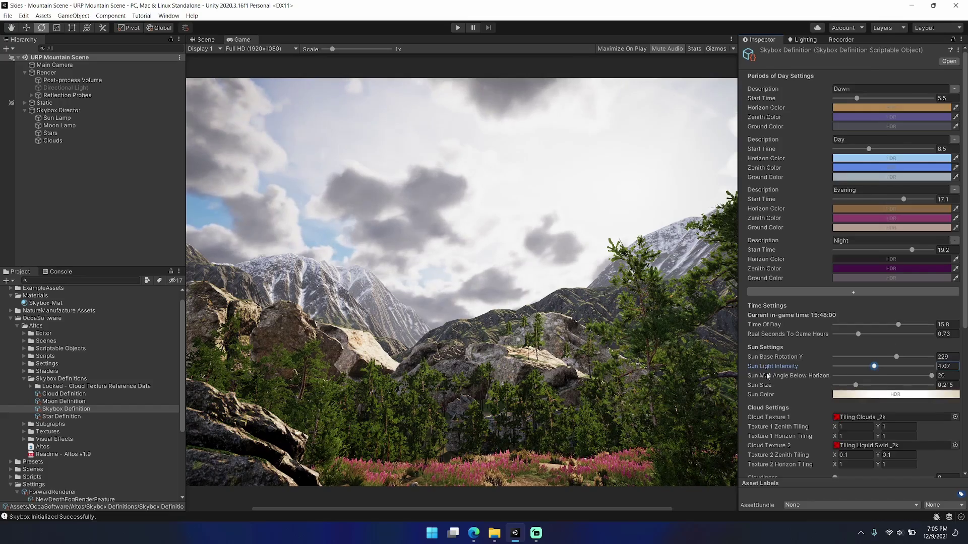
scroll(767, 376, "down", 3)
left_click_drag(856, 300, 843, 301)
- Change the hue of the Sun Color to a pale blue
left_click(852, 310)
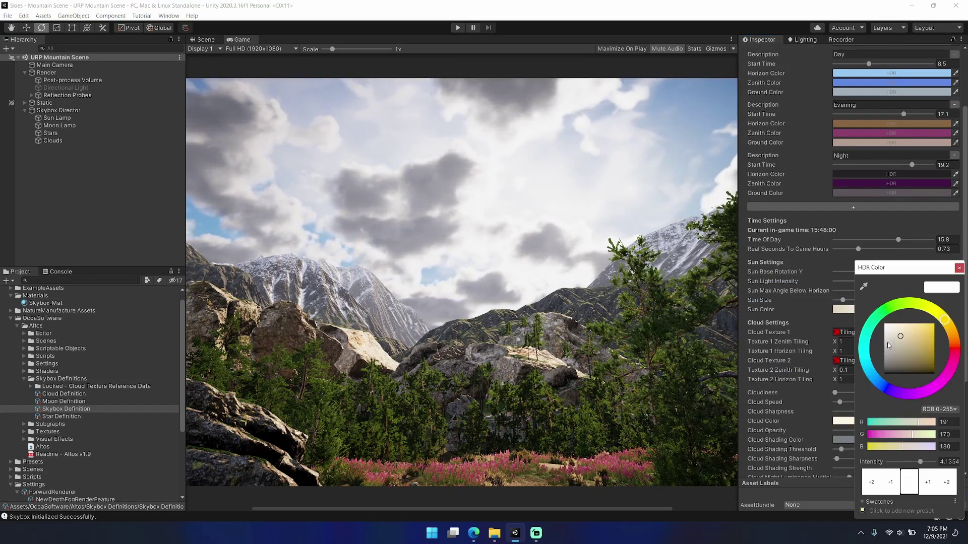
left_click(865, 360)
left_click(959, 268)
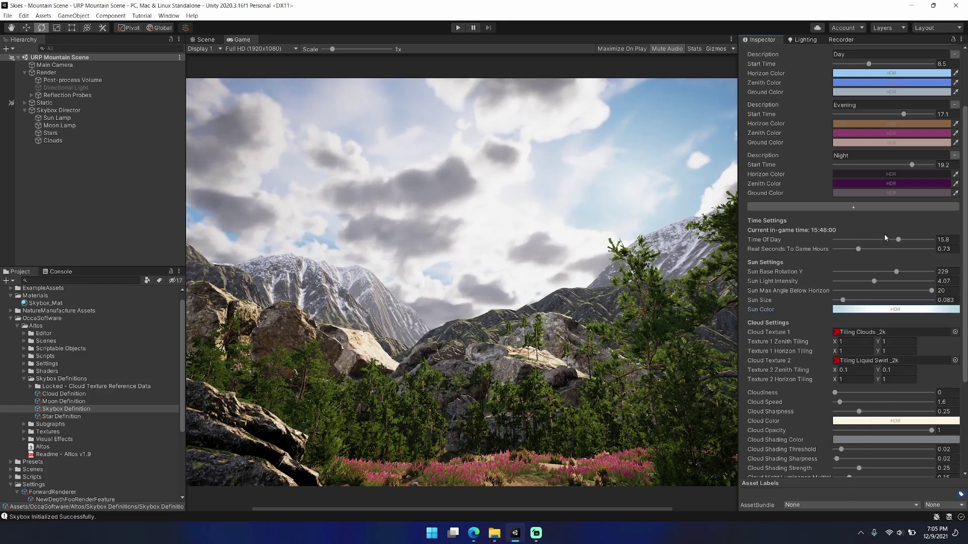
- Set Time Of Day to 15.1 and turn the Day period's Horizon Color and Zenith Color white
left_click(898, 240)
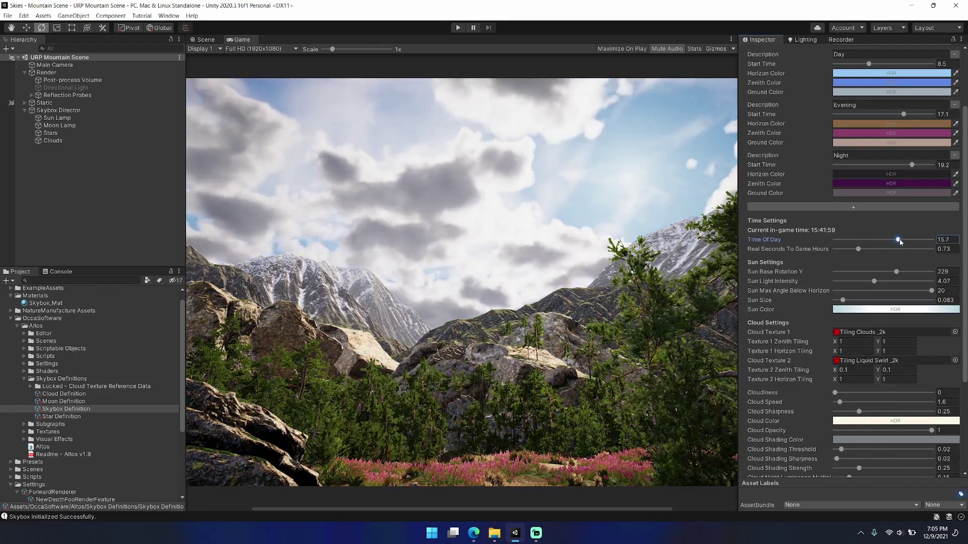
left_click_drag(900, 242, 898, 241)
scroll(893, 168, "up", 5)
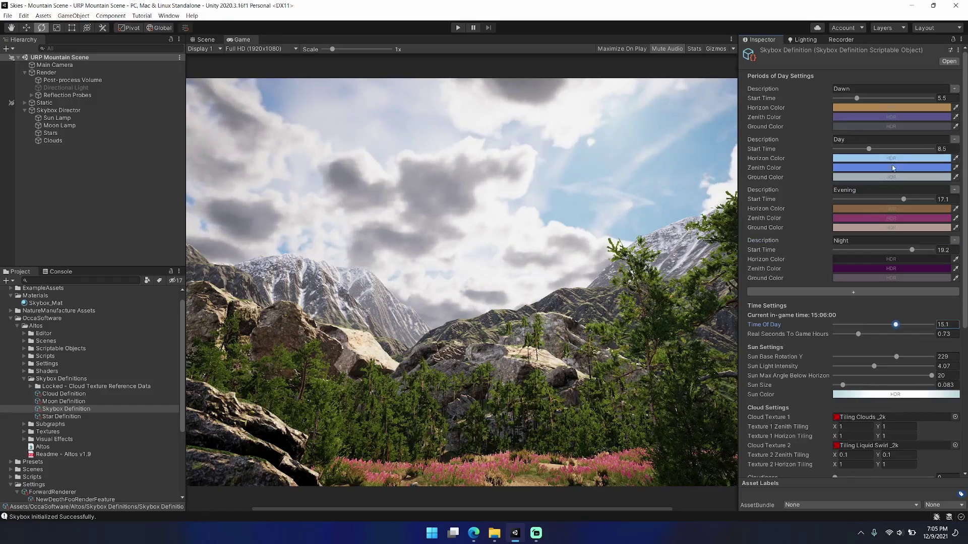
left_click(891, 158)
left_click(928, 367)
left_click(959, 152)
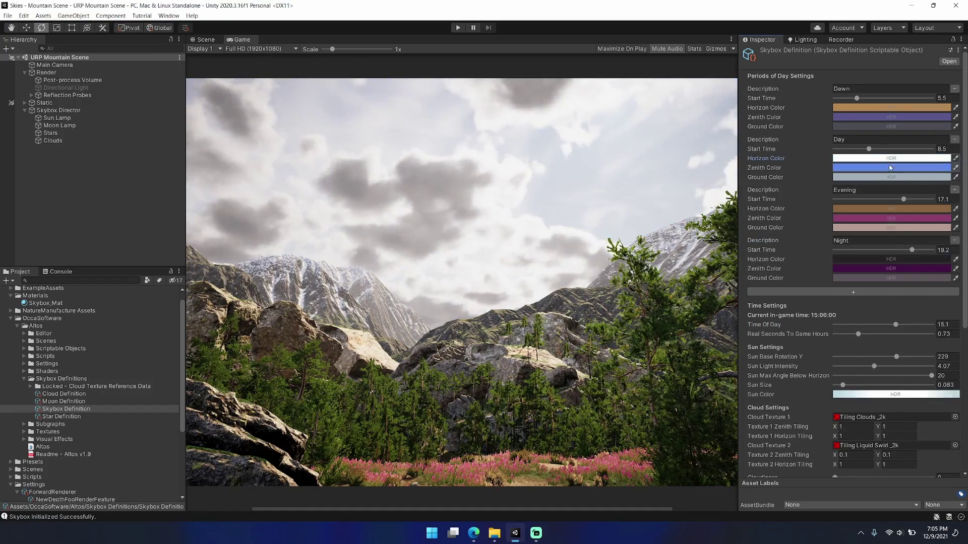
left_click(890, 168)
left_click(929, 367)
left_click(959, 151)
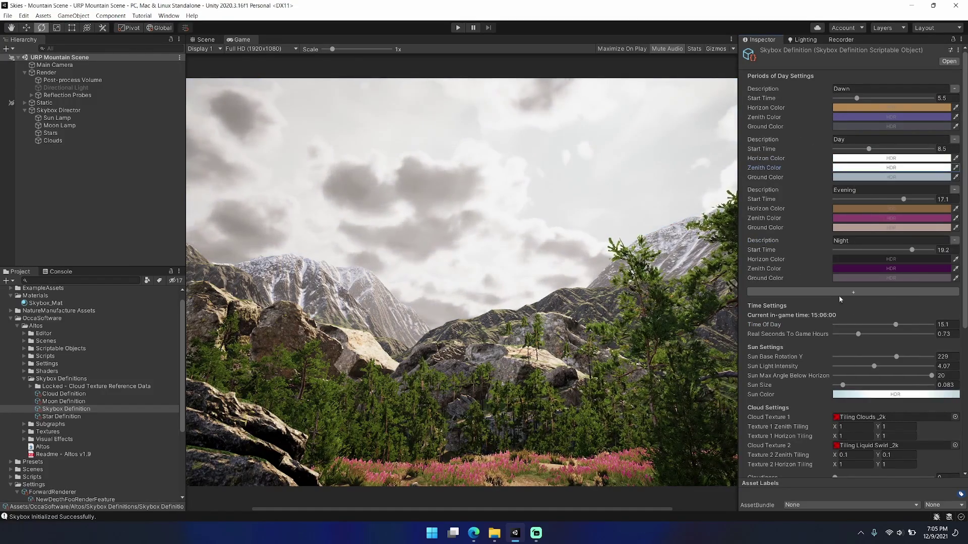
- Change the Sun Color to a saturated magenta and raise its HDR intensity to 10
left_click(895, 394)
left_click_drag(949, 351, 952, 367)
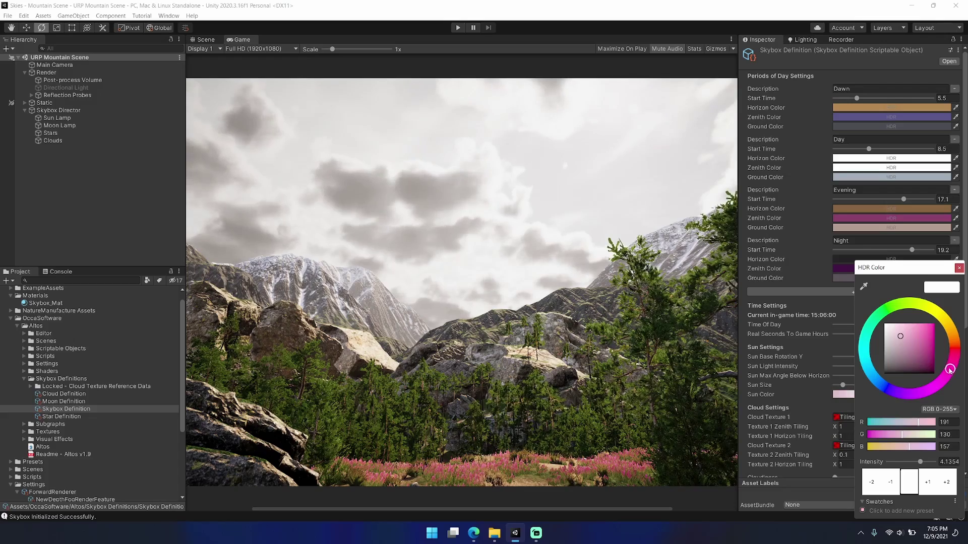
left_click_drag(913, 337, 935, 333)
left_click(960, 268)
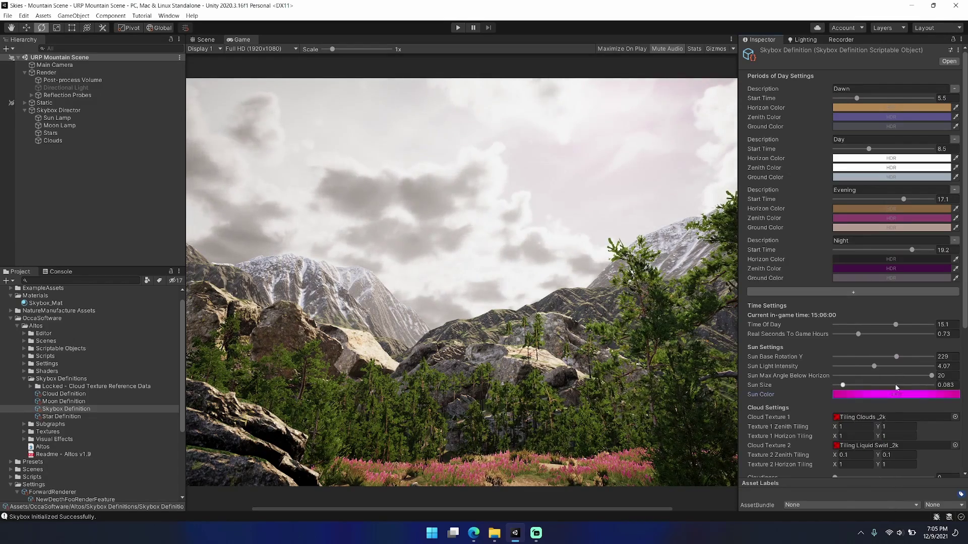
left_click(896, 395)
left_click_drag(914, 462, 934, 463)
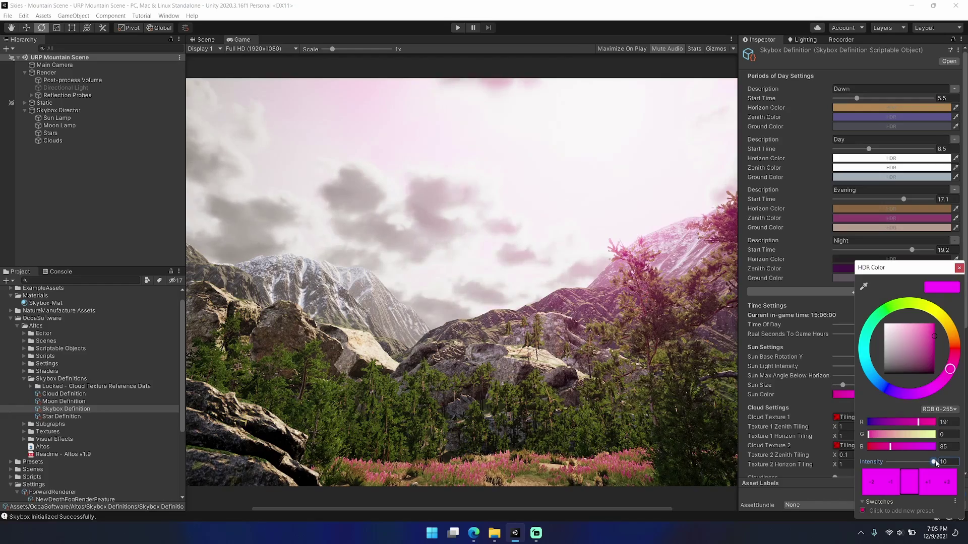
left_click(959, 268)
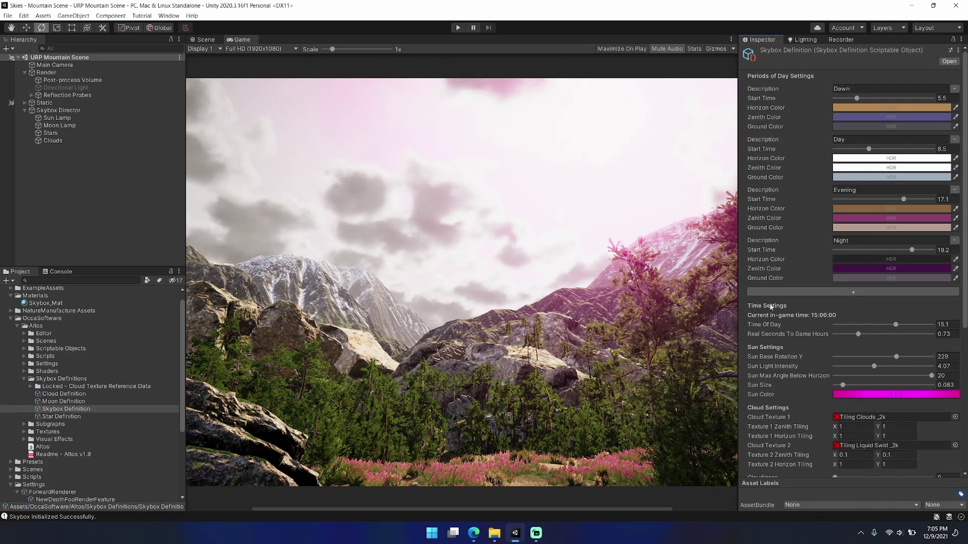
- Undo the magenta Sun Color, the white Day sky colors and the last Time Of Day change
key("ctrl+z")
key("ctrl+z")
key("ctrl+z")
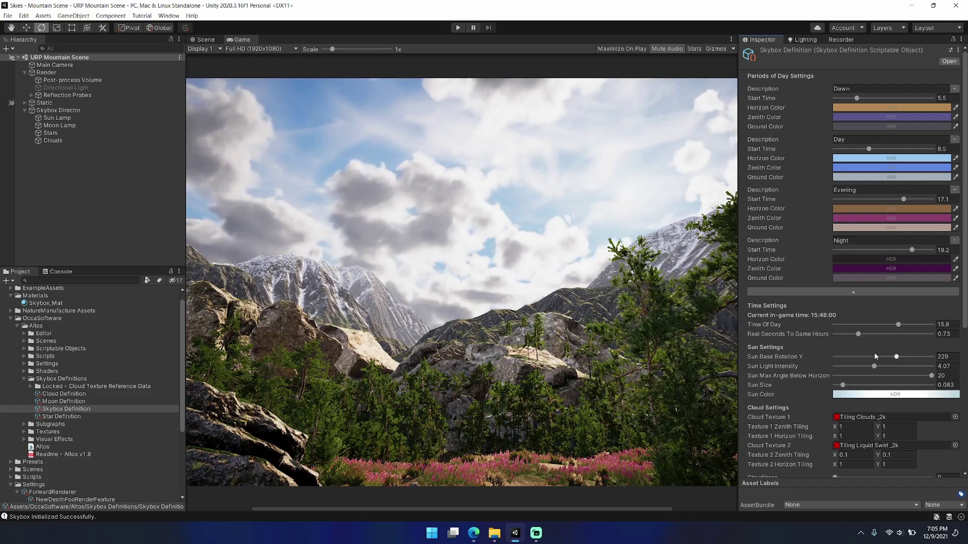
- Set the Sun Color to a pale warm yellow (RGB 241, 230, 197) and Sun Size to 0.166
left_click(893, 395)
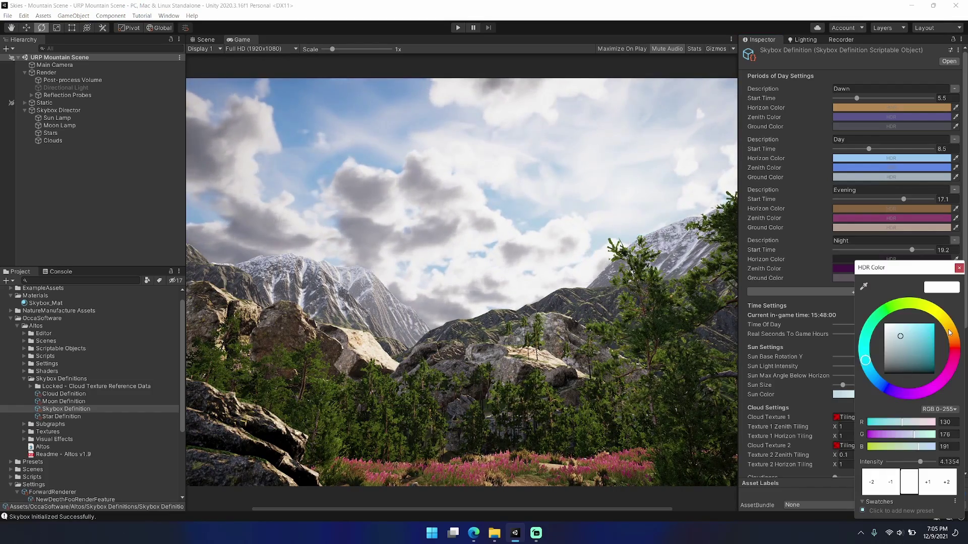
left_click_drag(948, 329, 894, 329)
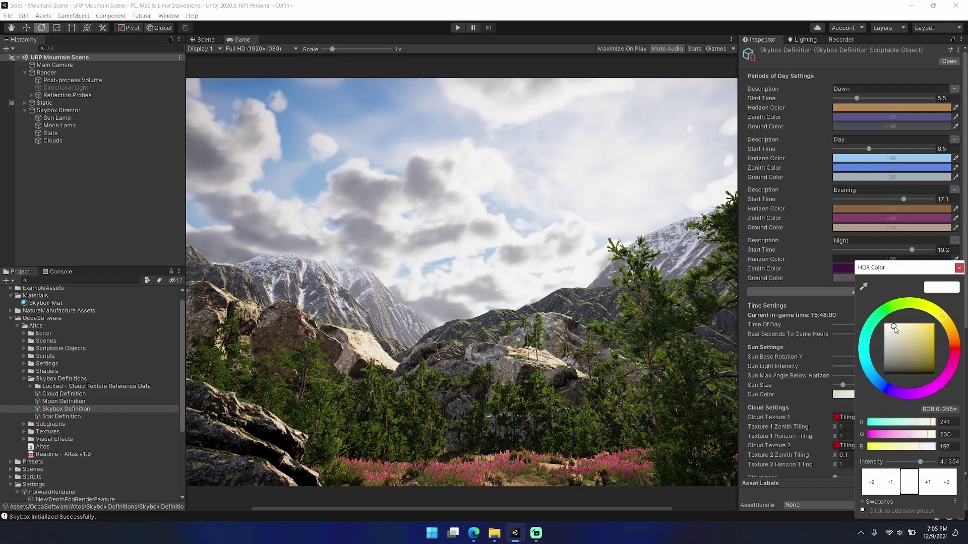
left_click(958, 268)
left_click_drag(842, 385, 852, 386)
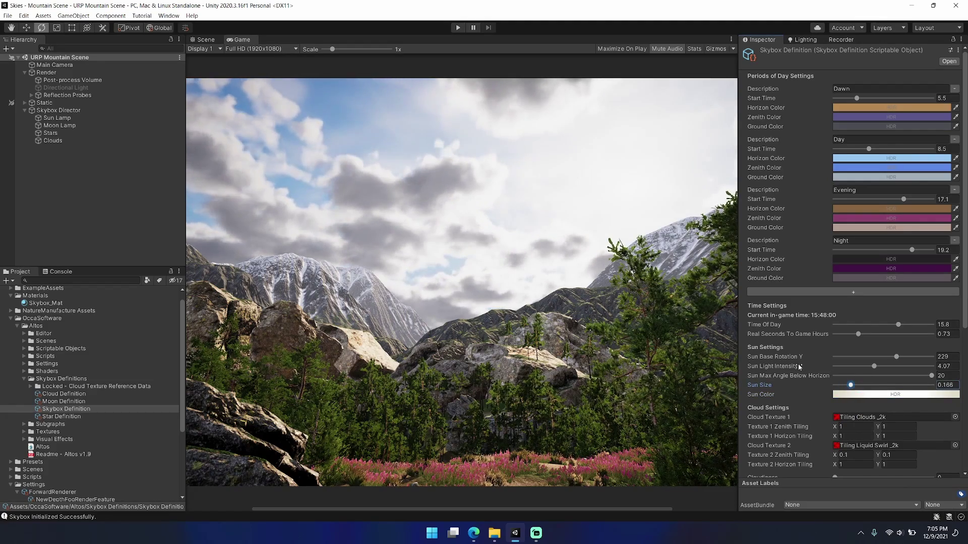
- In the fog settings, set Fog End to 5383 and Fog Color Blend to 0.392
scroll(822, 335, "down", 5)
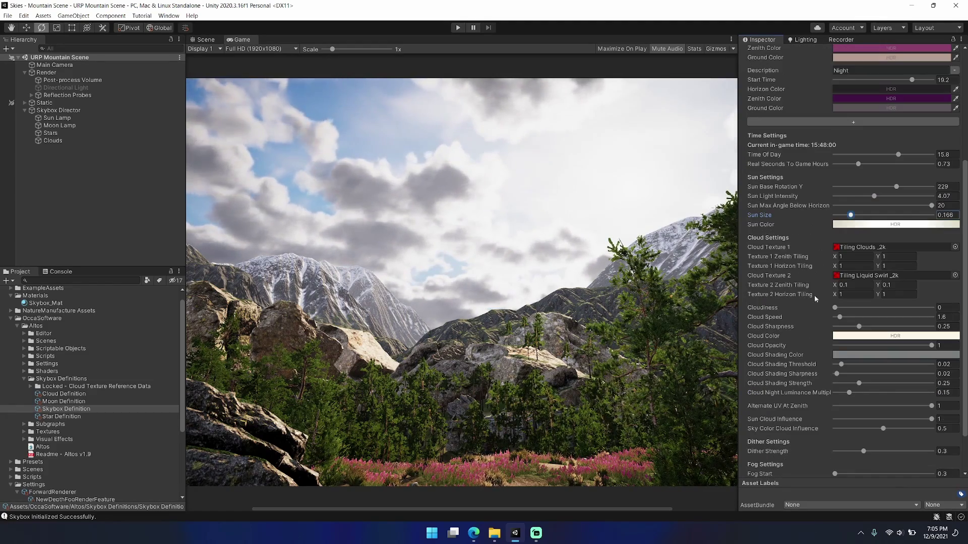
left_click(786, 249)
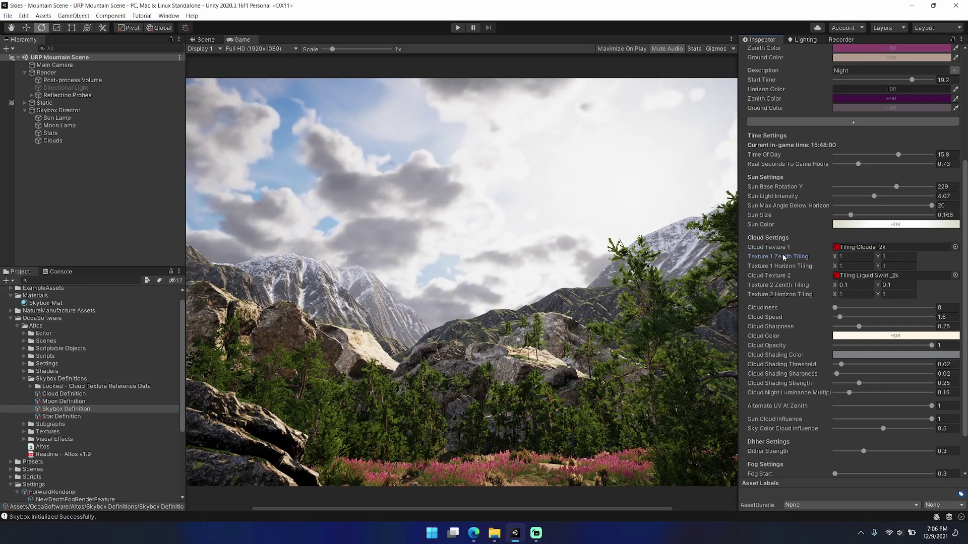
scroll(777, 333, "down", 2)
left_click(779, 377)
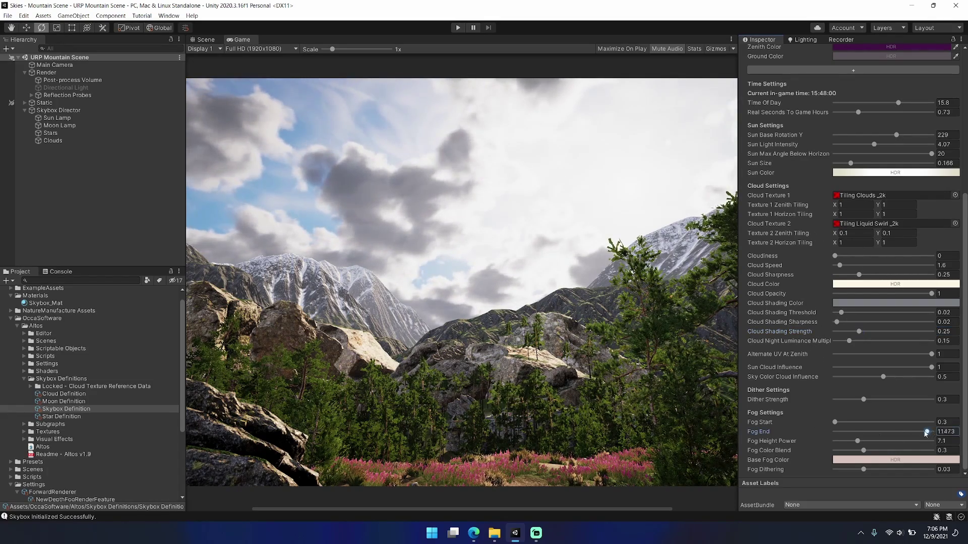
left_click_drag(926, 432, 875, 434)
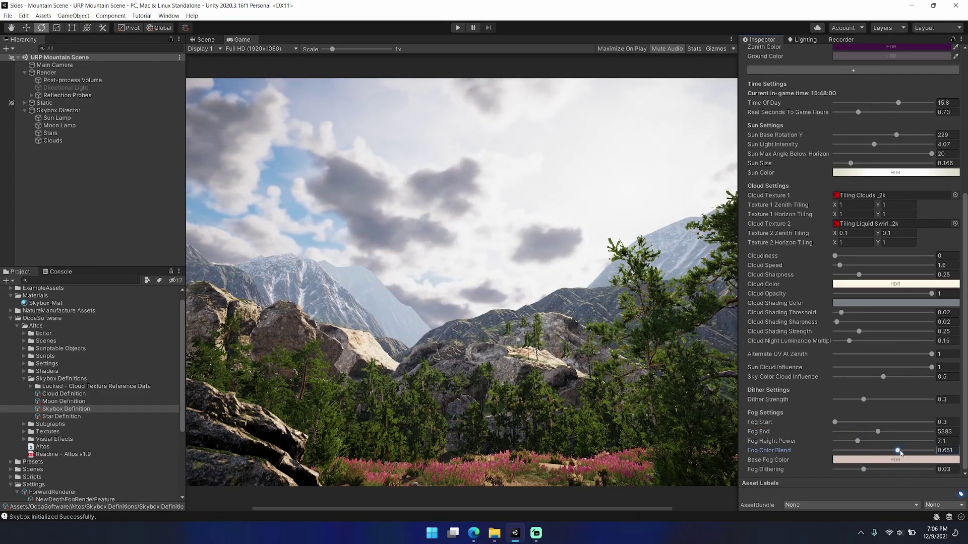
left_click_drag(901, 455, 858, 466)
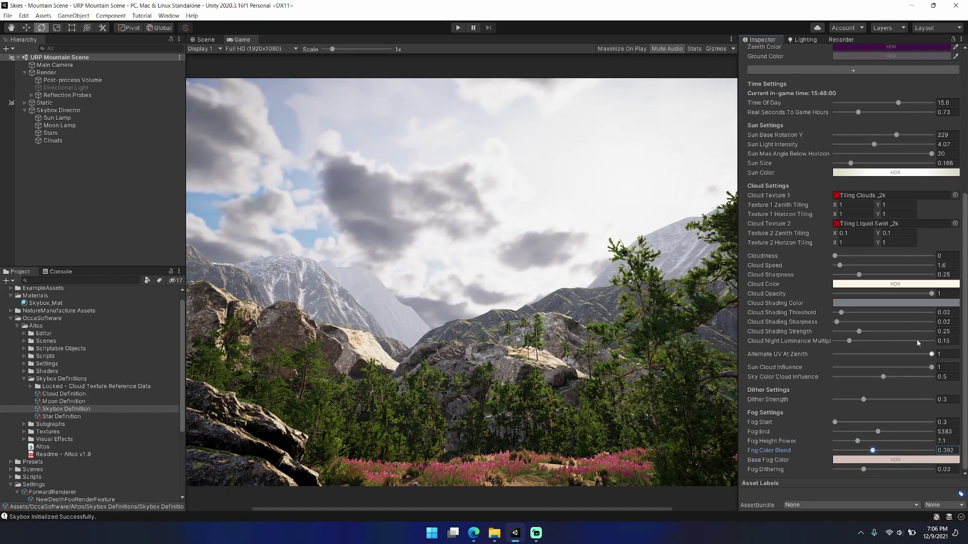
- Set Time Of Day to 2.1 for a night view and raise Fog Color Blend to 0.699
scroll(902, 282, "up", 5)
left_click_drag(899, 273, 851, 278)
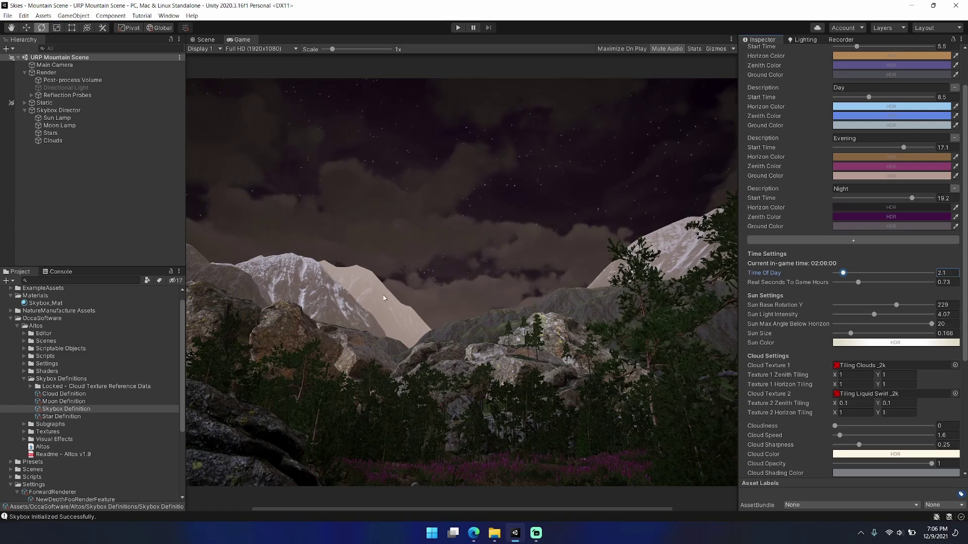
scroll(896, 369, "down", 5)
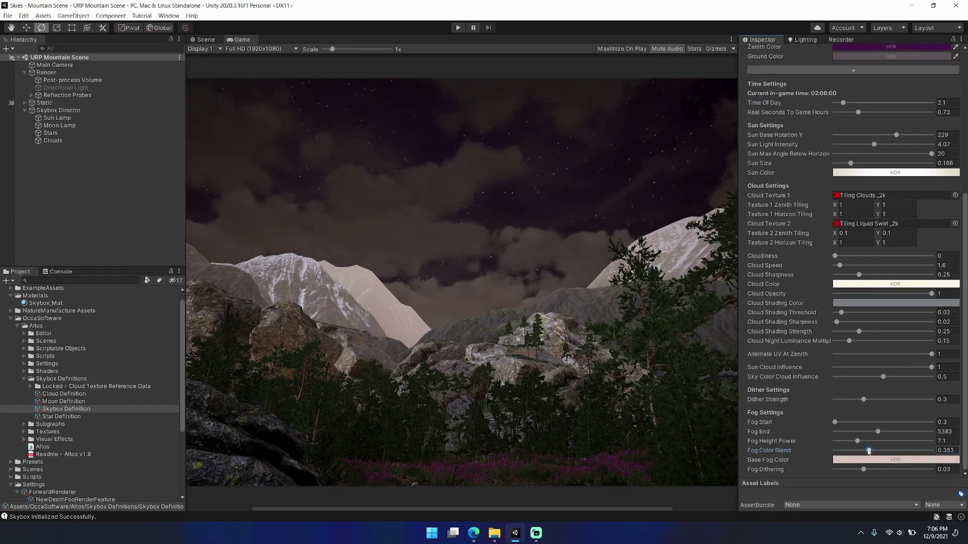
left_click_drag(868, 451, 902, 453)
- Set Time Of Day to 8.5 and change the Base Fog Color to a brownish orange
scroll(902, 449, "up", 5)
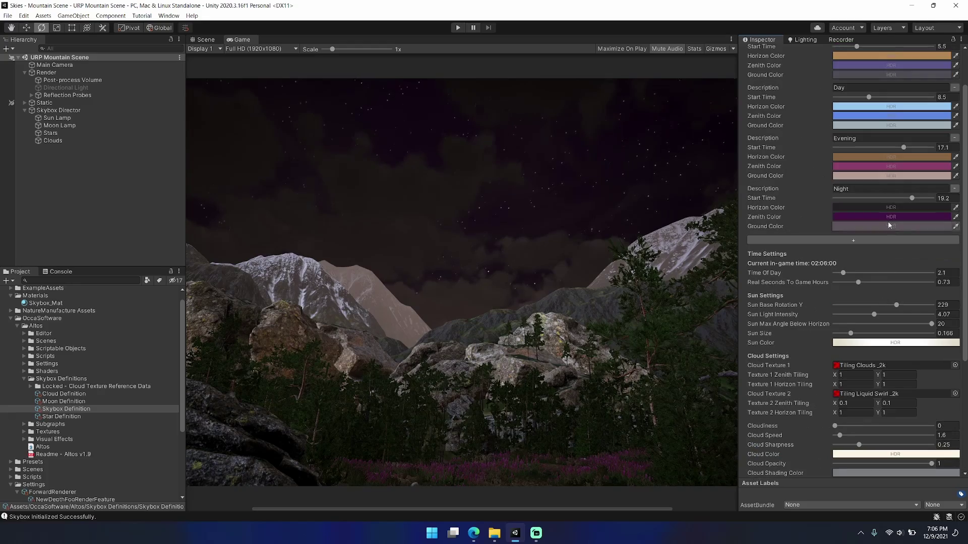
left_click_drag(843, 273, 868, 273)
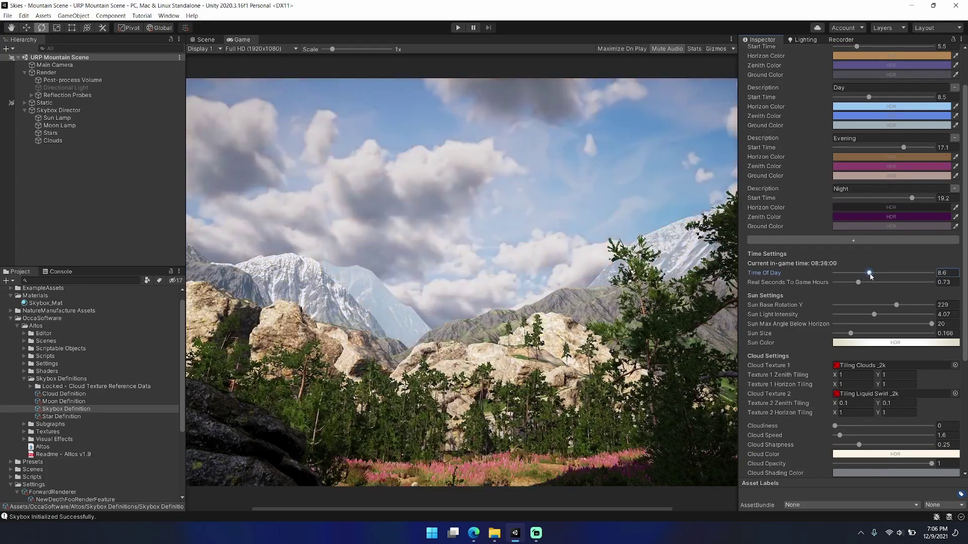
scroll(875, 291, "down", 5)
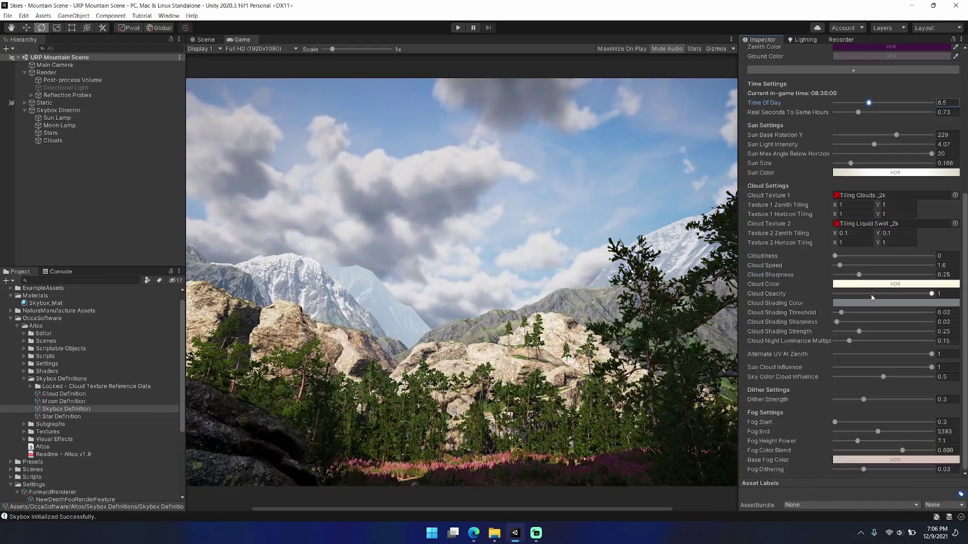
left_click(887, 460)
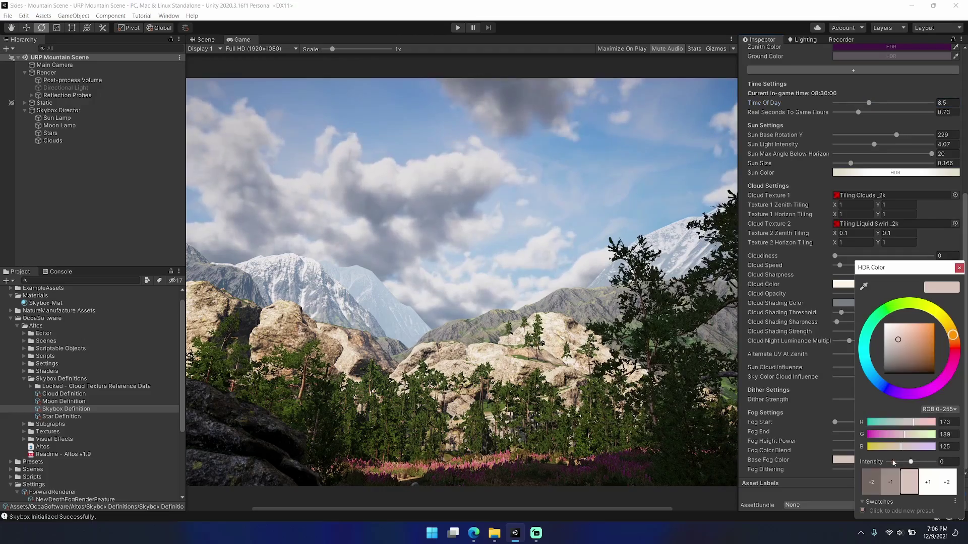
left_click_drag(910, 334, 928, 356)
left_click(959, 269)
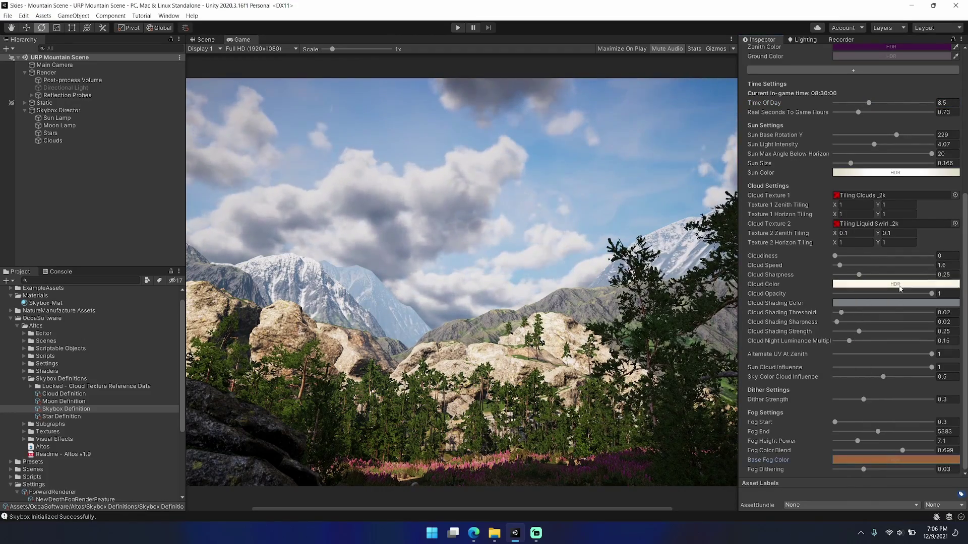
- Inspect the Sun Lamp, Clouds and Skybox Director objects, and review the Skybox Definition assigned to the director
scroll(793, 200, "up", 10)
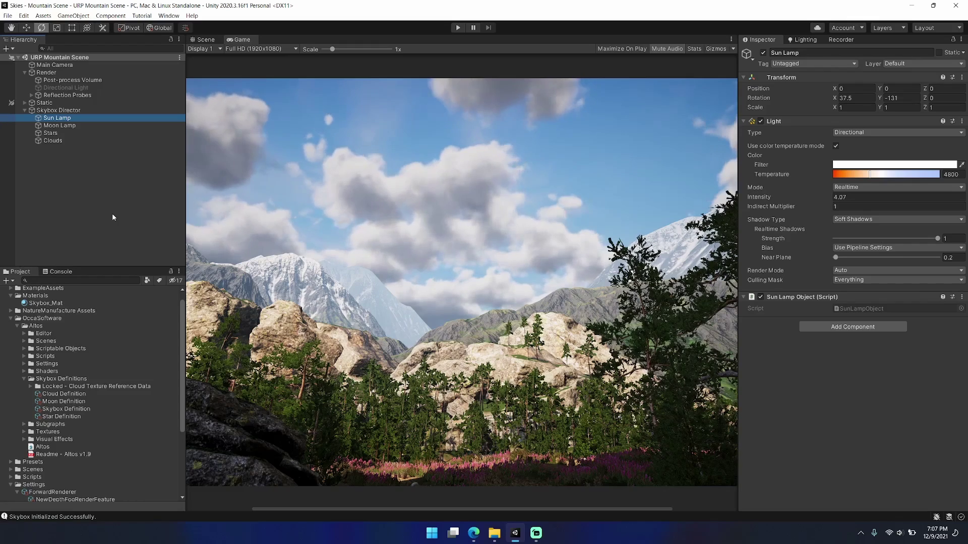
left_click(95, 142)
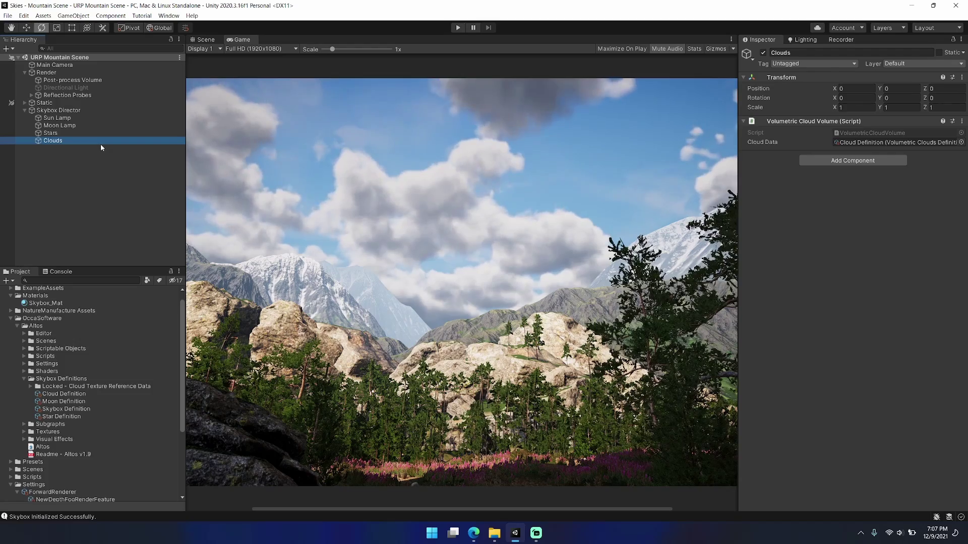
left_click(85, 110)
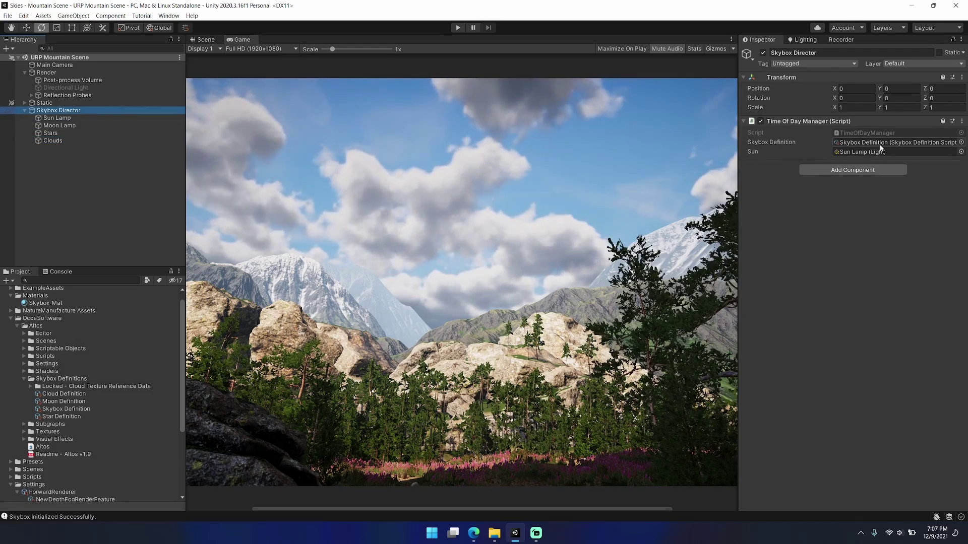
double_click(881, 143)
scroll(800, 281, "down", 8)
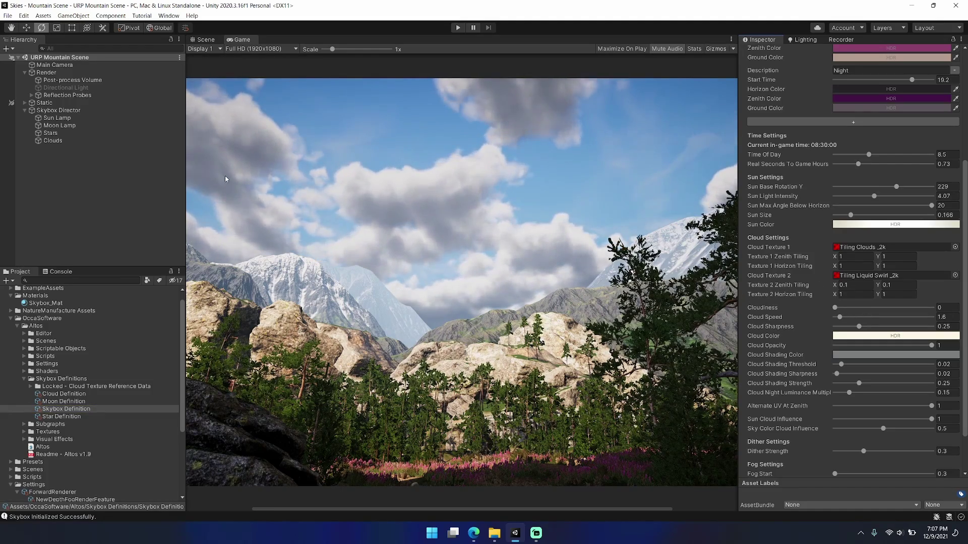
- In the Clouds object's Cloud Definition, set the low-altitude Cloudiness to 0 and clear the high-altitude clouds
left_click(52, 141)
left_click(890, 143)
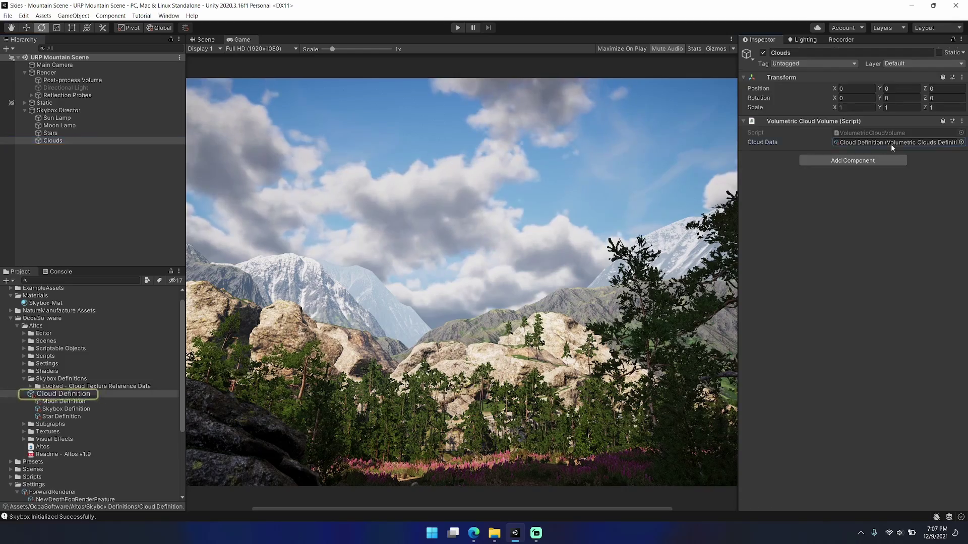
double_click(891, 143)
left_click_drag(819, 126, 791, 126)
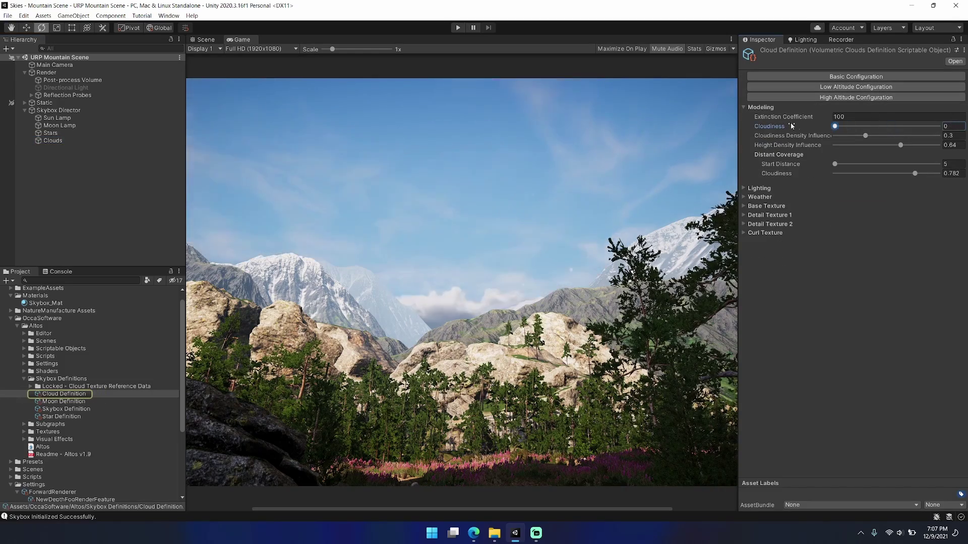
left_click(882, 98)
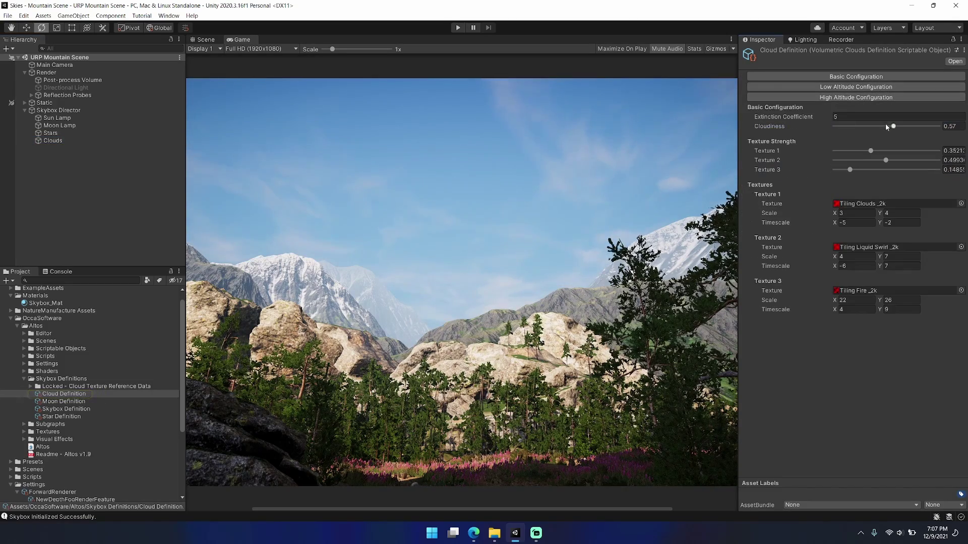
left_click(866, 88)
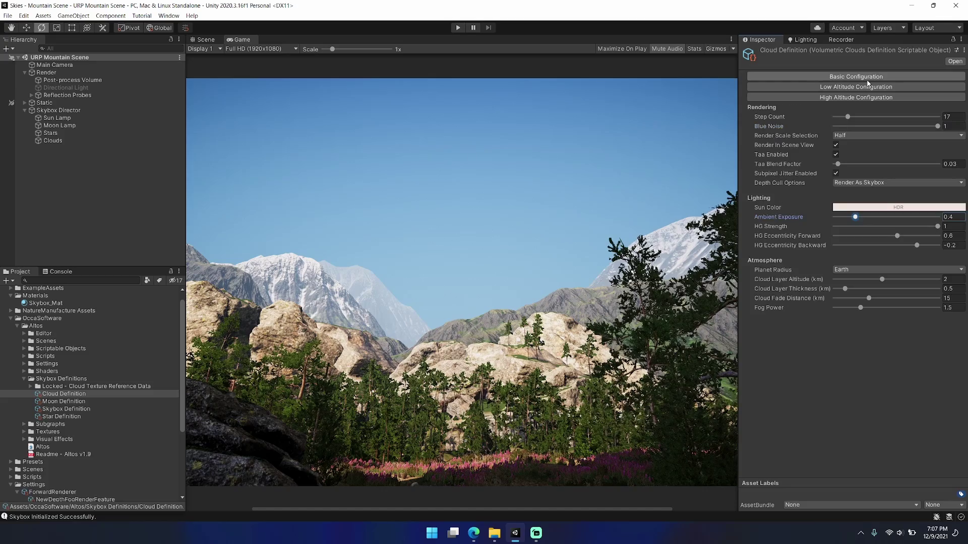
- Raise the Cloud Definition's low-altitude Cloudiness to 0.55
left_click(865, 88)
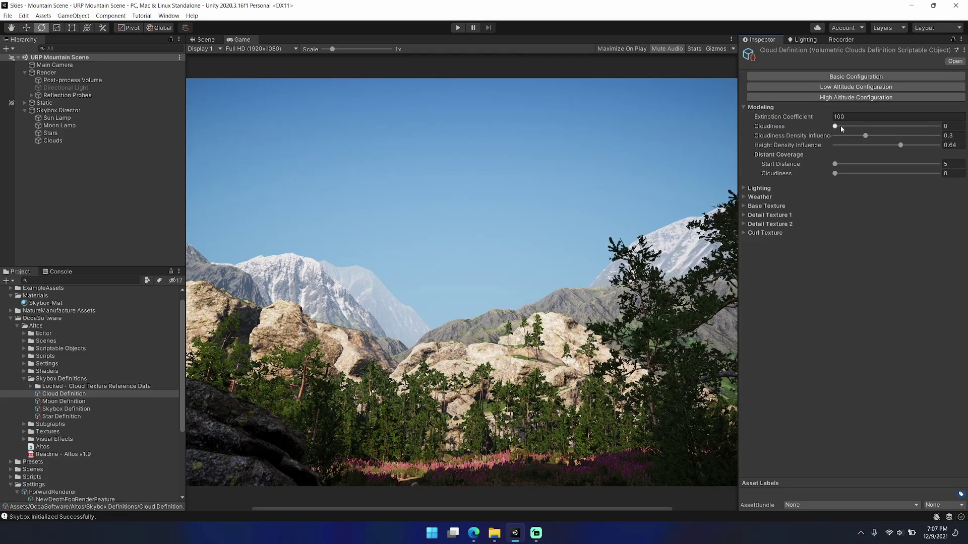
left_click_drag(840, 125, 892, 130)
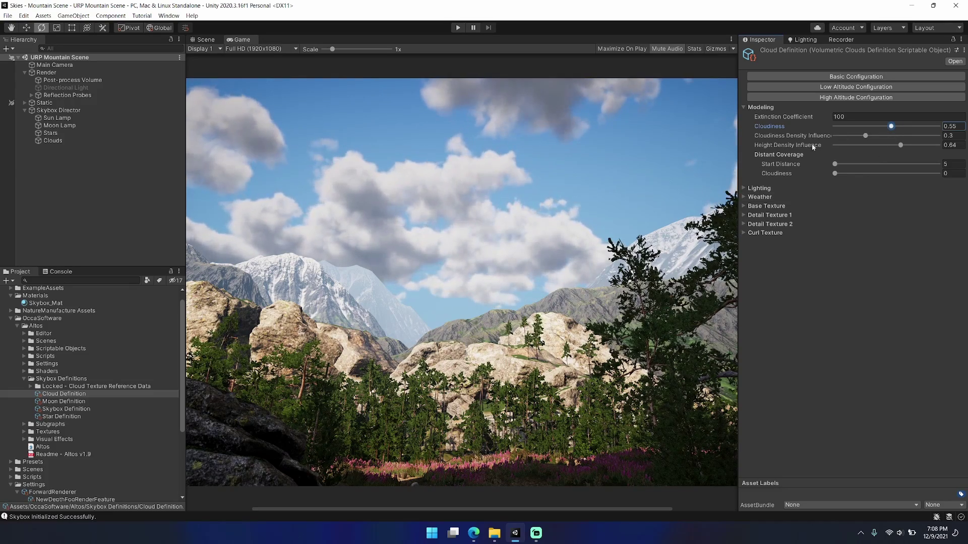
- Locate and preview the Weather Map 3 texture assigned to the low-altitude weather settings, and return to the Cloud Definition
left_click(777, 196)
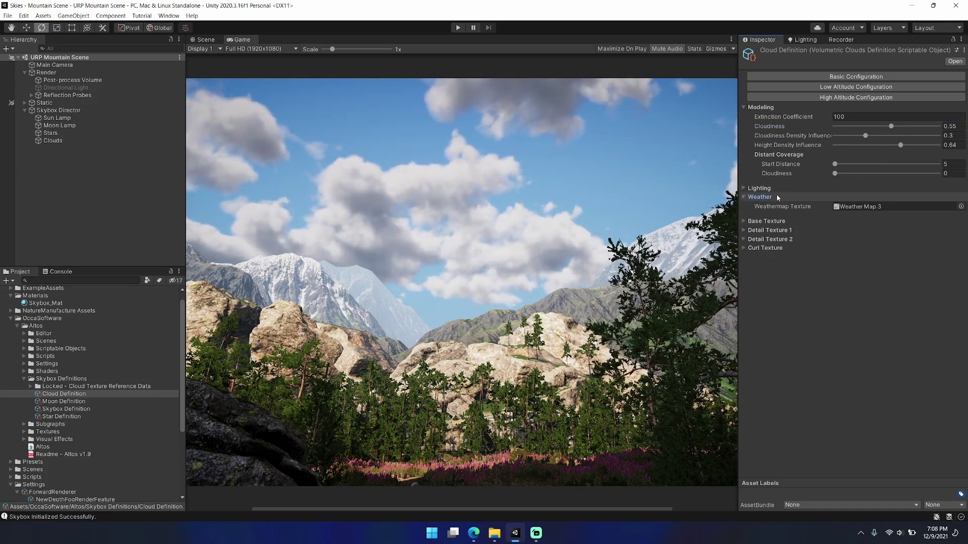
left_click(883, 206)
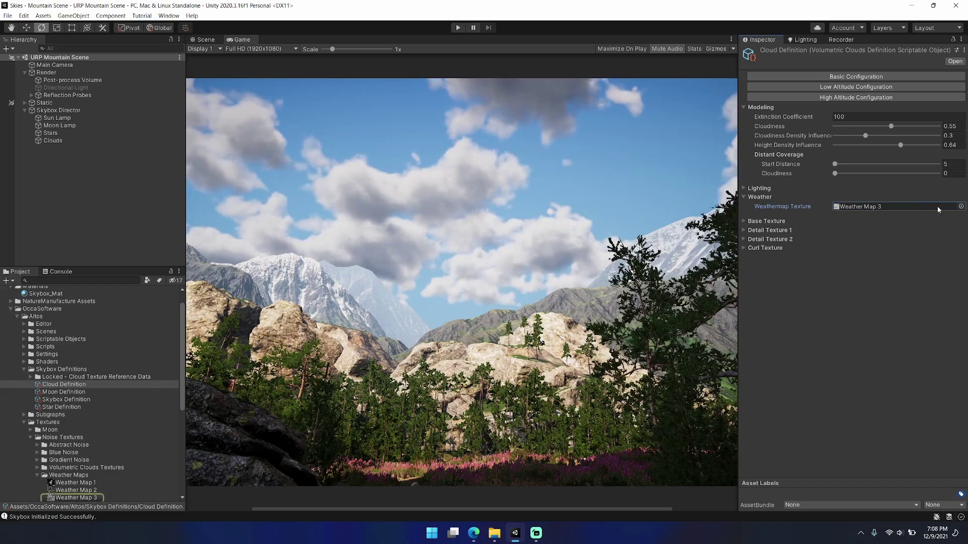
scroll(120, 427, "down", 2)
left_click(76, 441)
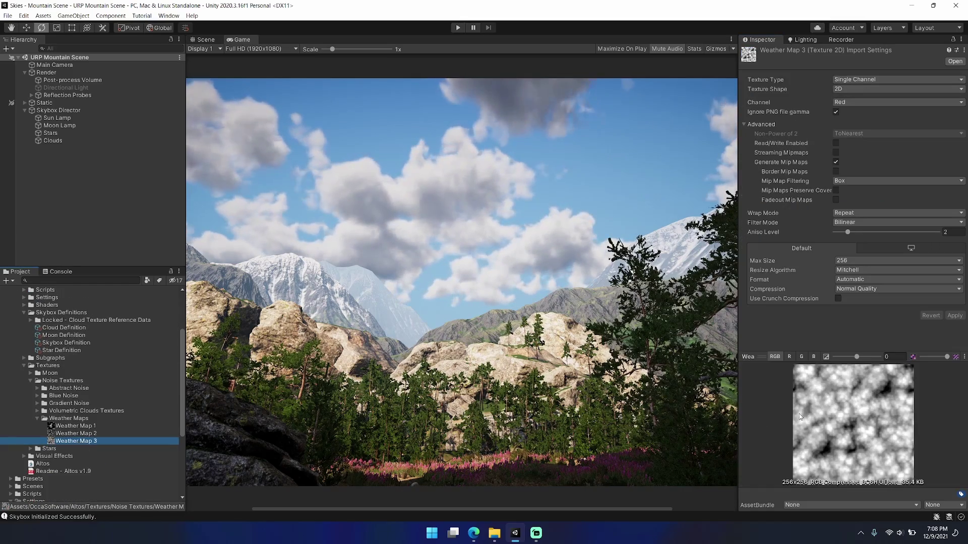
left_click(97, 140)
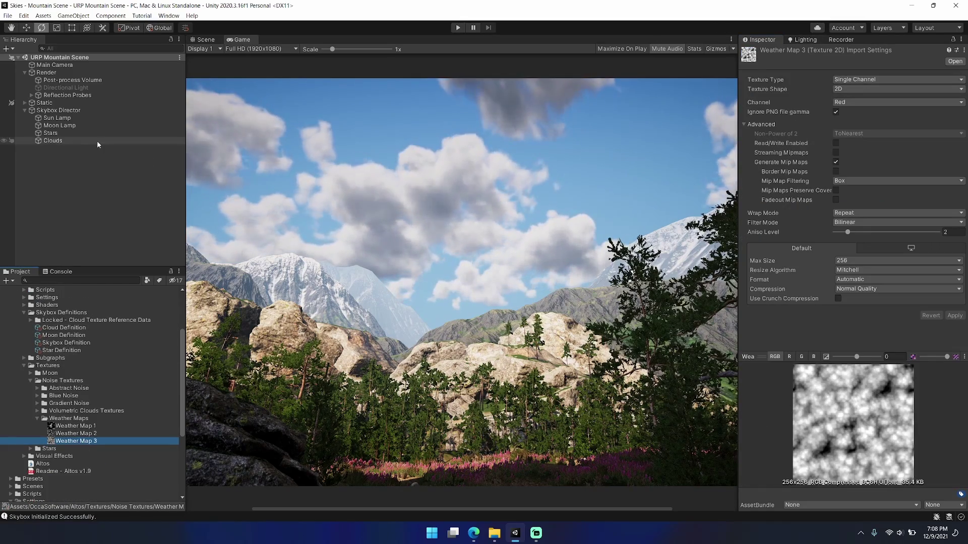
double_click(877, 143)
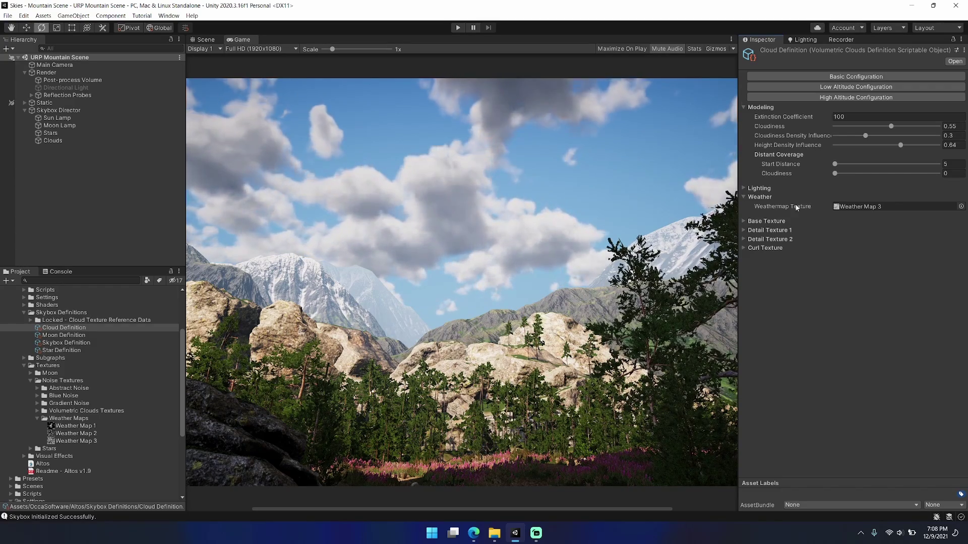
- Set the Distant Coverage Cloudiness to 0.606 with a Start Distance of 5
left_click_drag(835, 173, 896, 178)
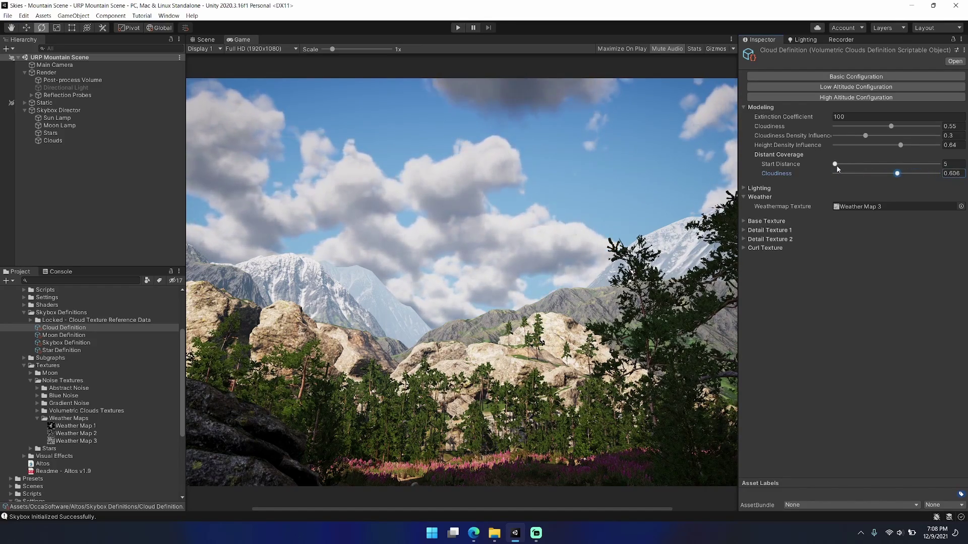
left_click_drag(836, 164, 870, 167)
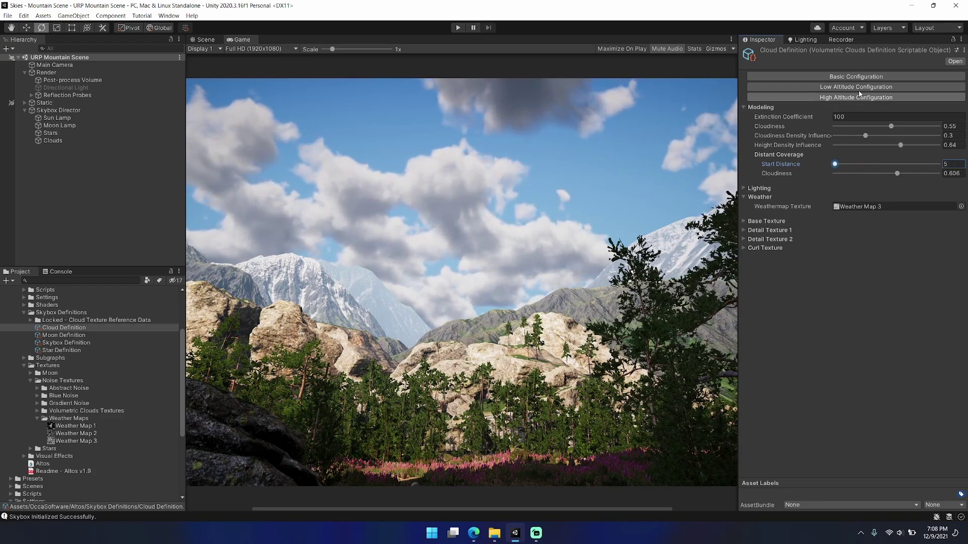
- In the Cloud Definition's basic configuration, lower the rendering Step Count to 10
left_click(827, 76)
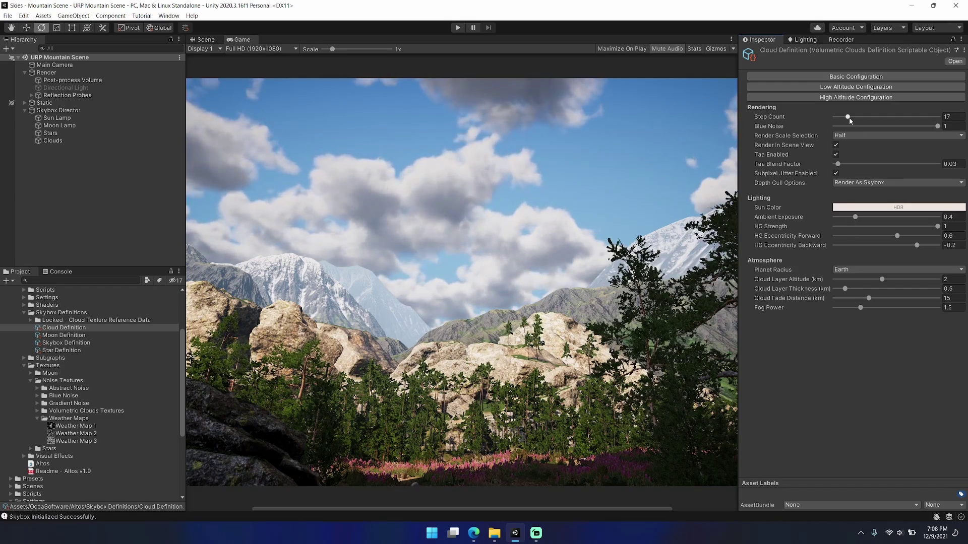
left_click_drag(849, 117, 839, 123)
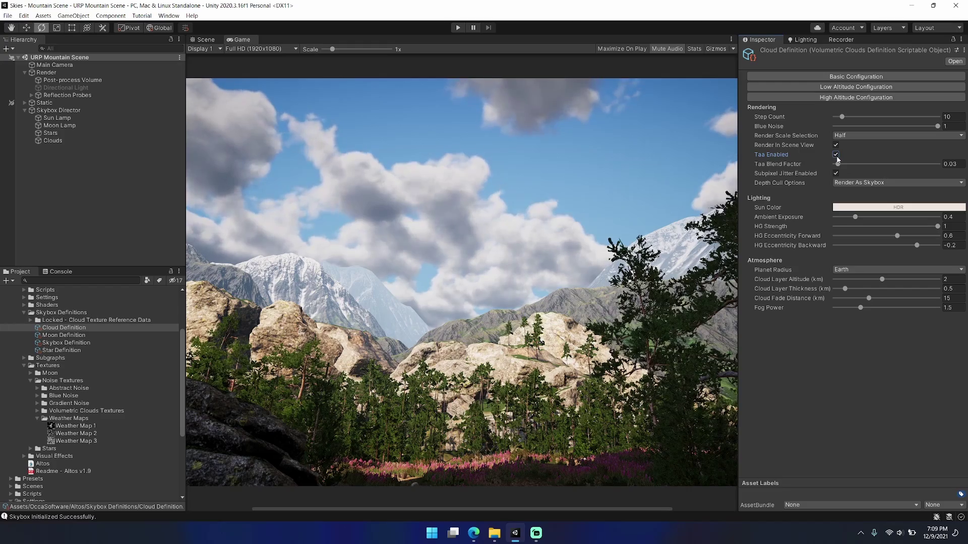
- Compare the clouds with Taa Enabled off and on, and try a Taa Blend Factor of 1 before restoring 0.03
left_click(836, 157)
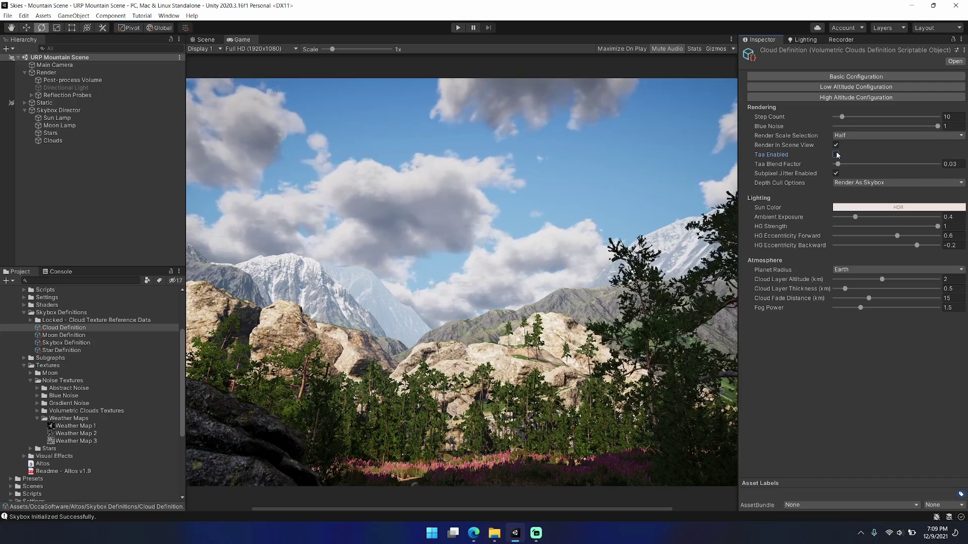
left_click(836, 155)
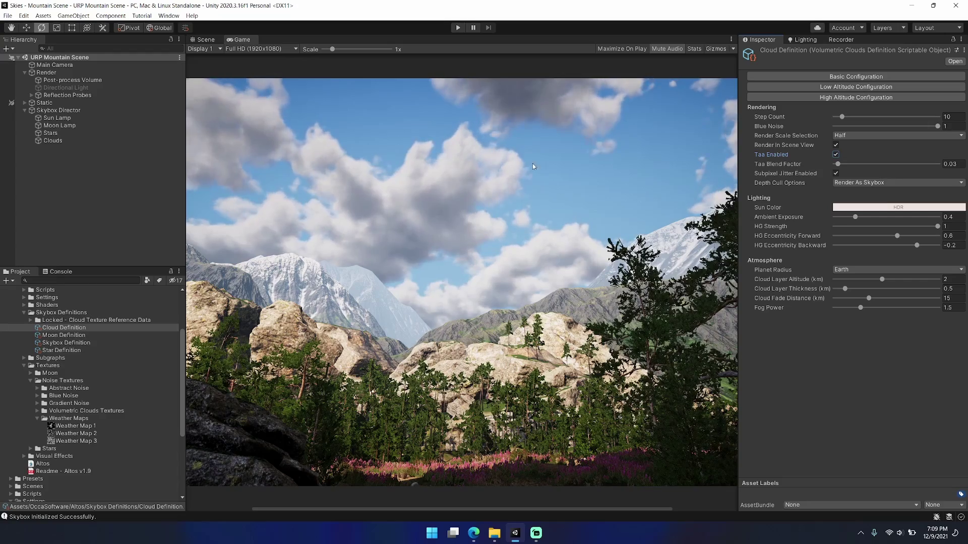
left_click(838, 164)
left_click_drag(839, 167, 966, 171)
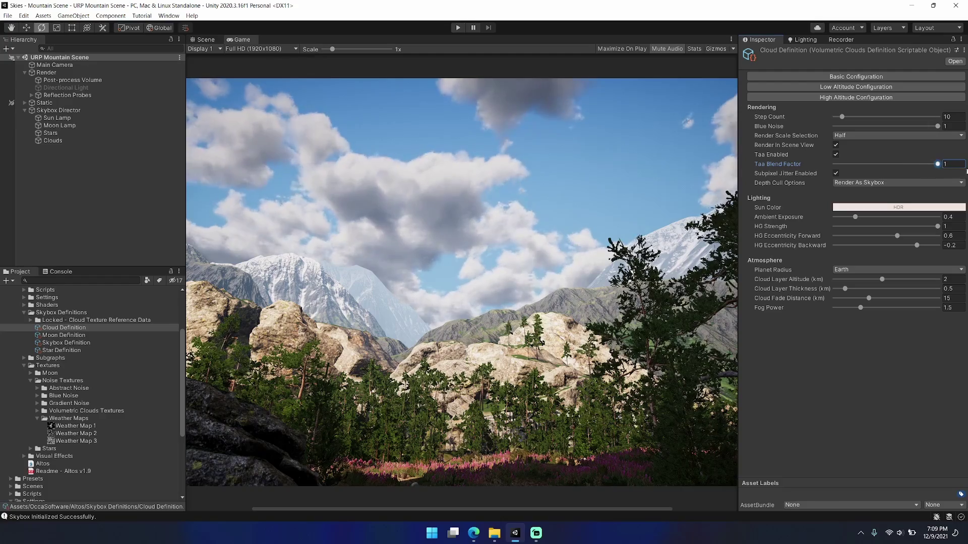
double_click(947, 164)
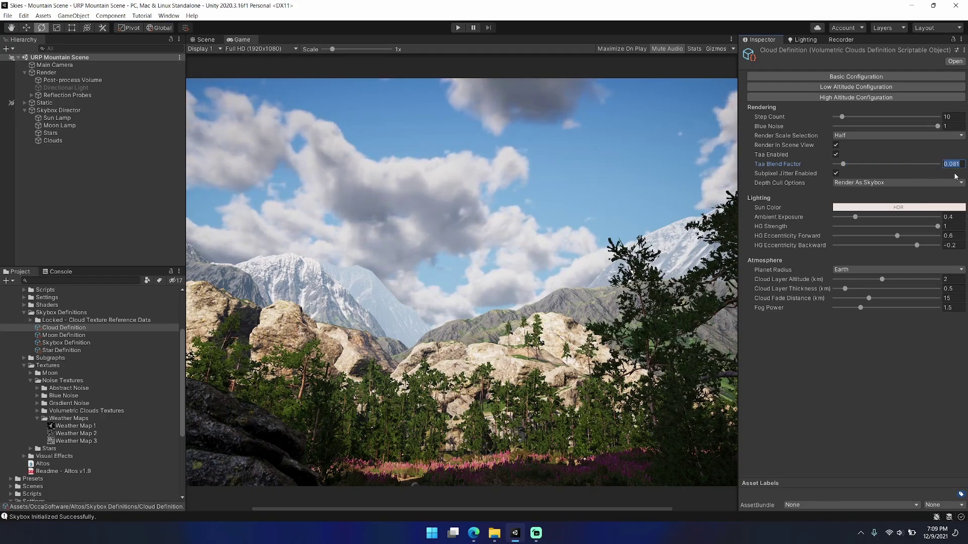
type("0.03")
left_click(869, 315)
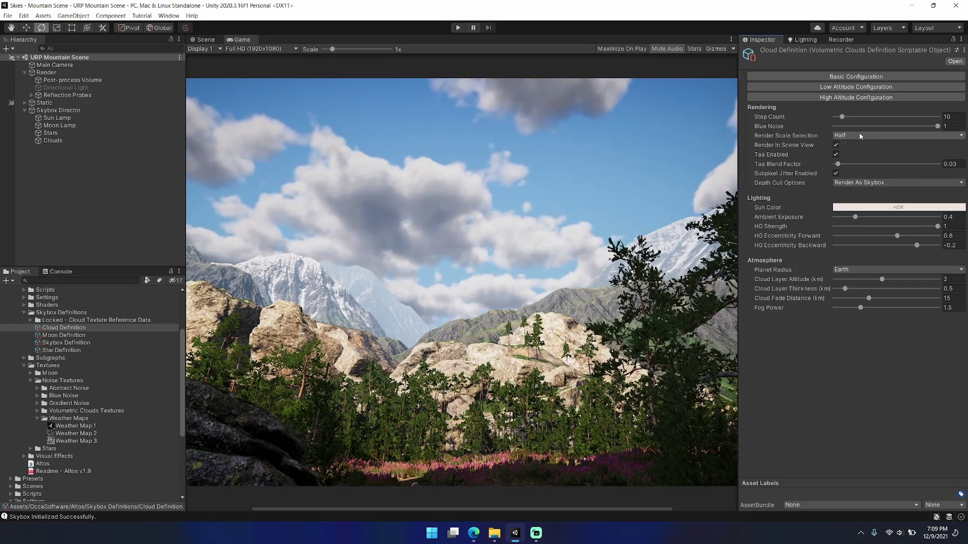
- Review the Render Scale Selection options, try Full on the clouds and return to Half
left_click(797, 135)
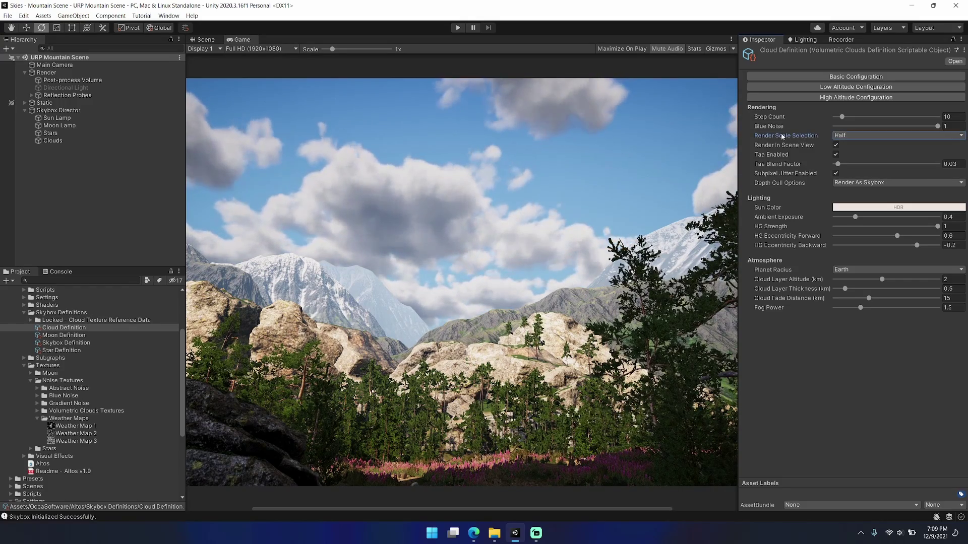
left_click(852, 136)
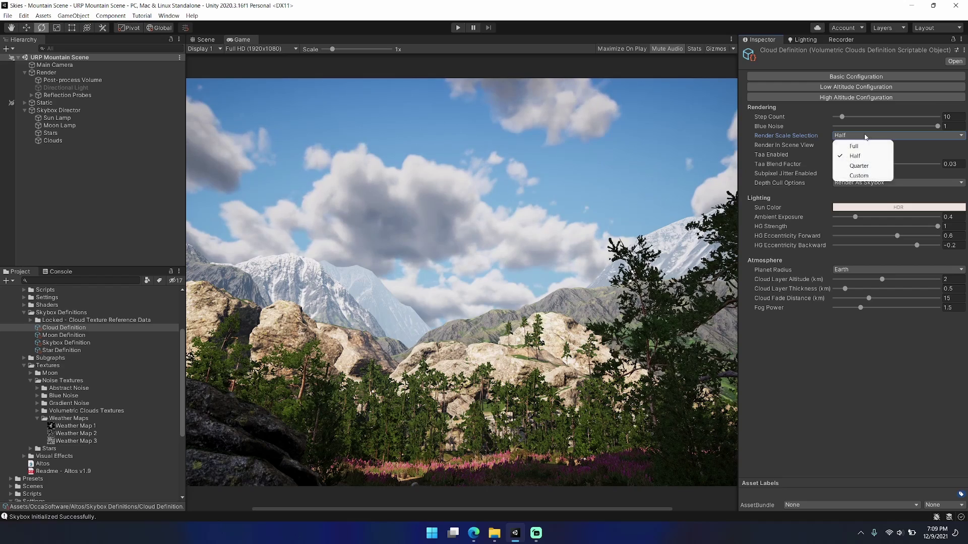
left_click(804, 396)
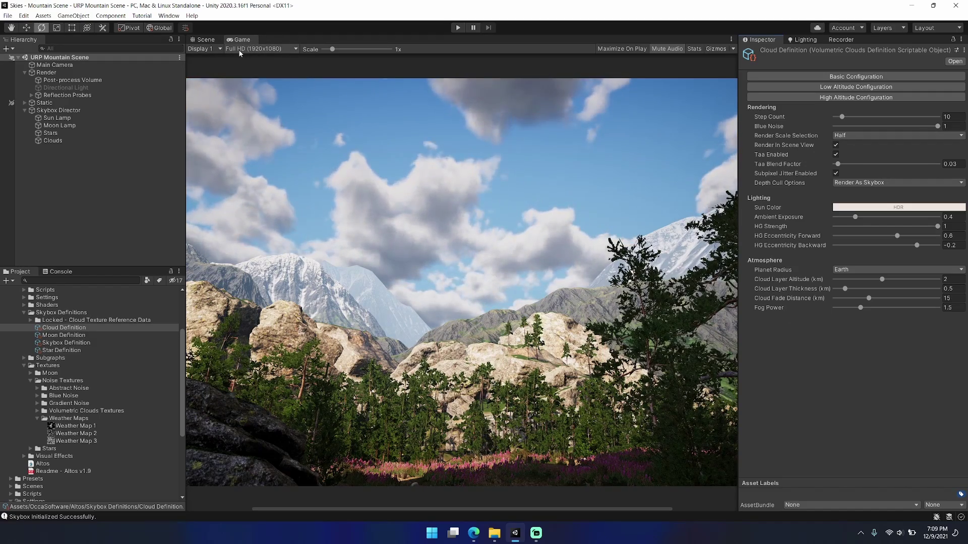
left_click(863, 136)
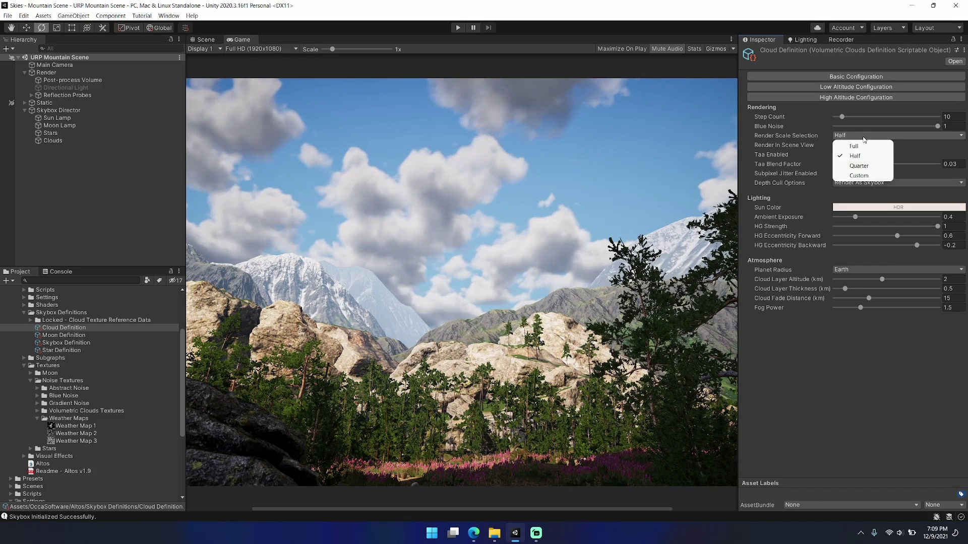
left_click(871, 146)
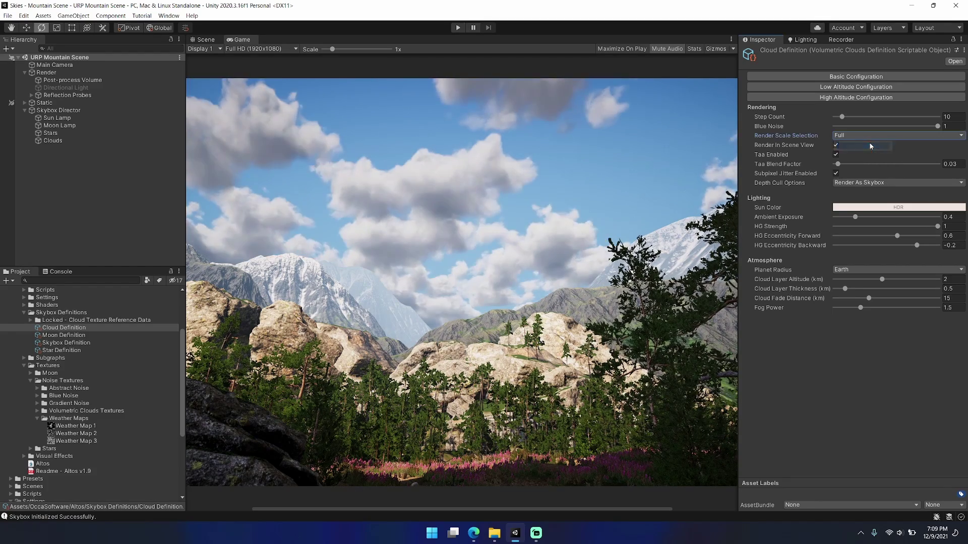
left_click(856, 135)
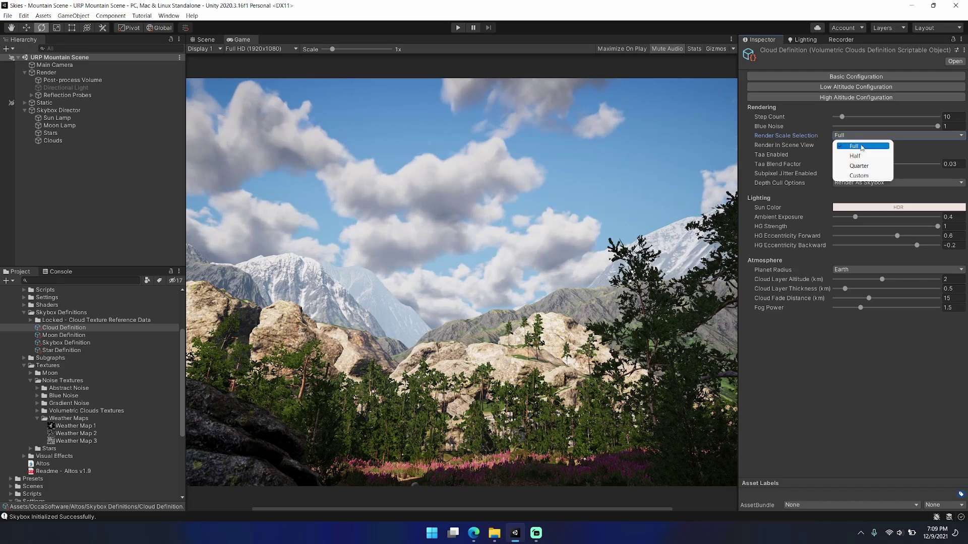
left_click(869, 153)
- Try the Quarter render scale for the clouds, and a Custom one with Render Scale 0.1
left_click(877, 137)
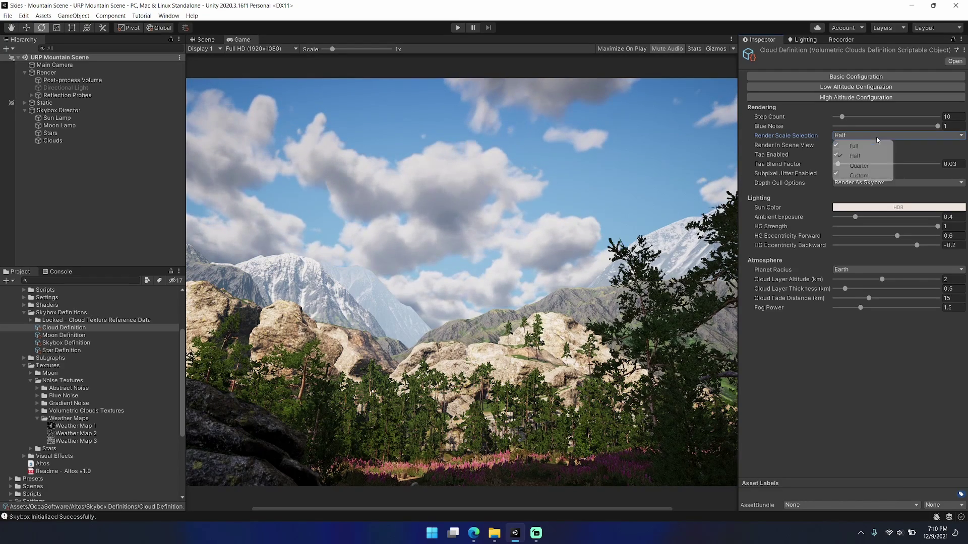
left_click(872, 167)
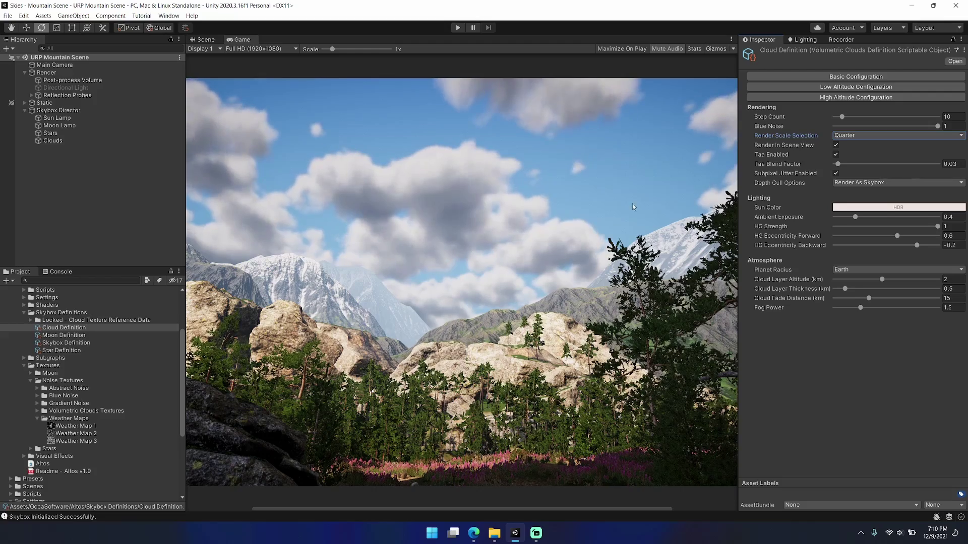
left_click(872, 136)
left_click(867, 177)
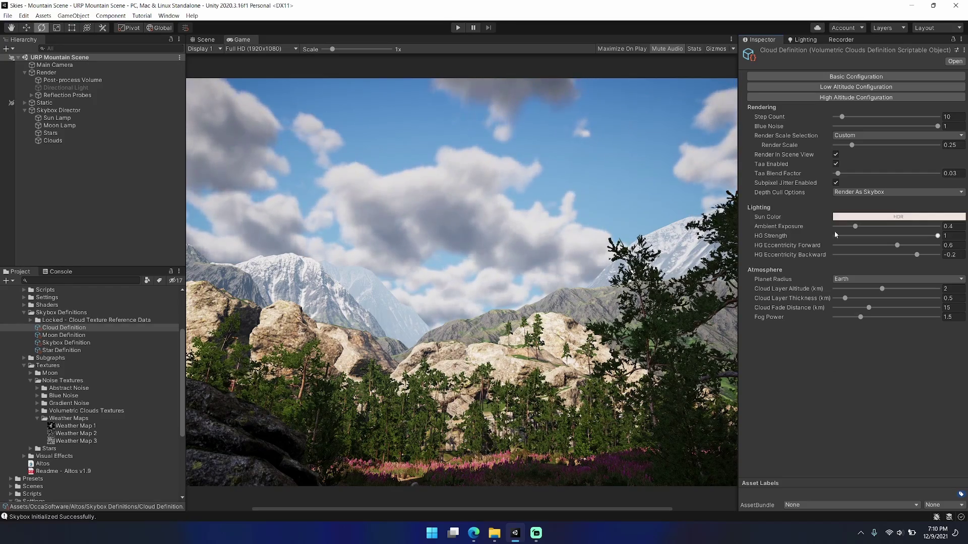
left_click_drag(851, 145, 827, 148)
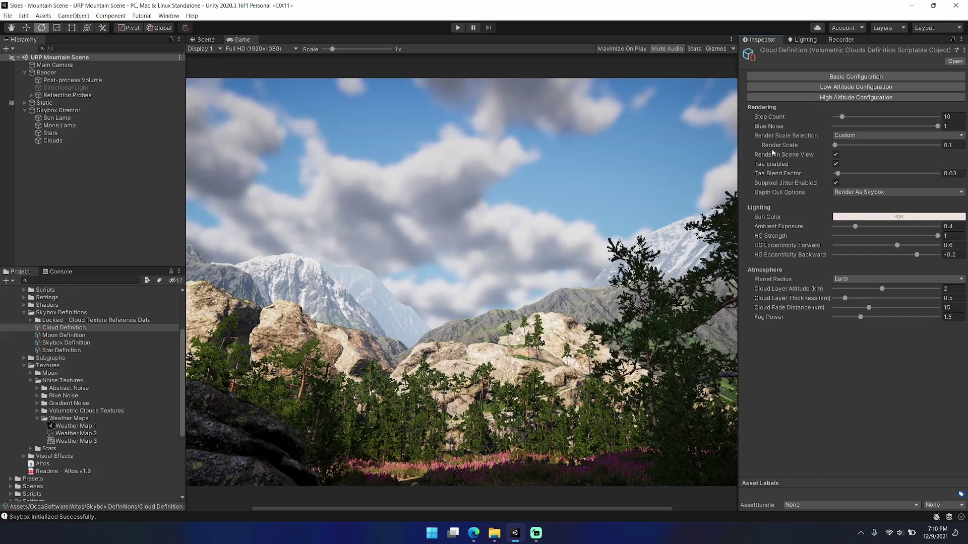
- Switch the Render Scale Selection back to Quarter and on to Half, and set the Step Count to 18
left_click(847, 135)
left_click(863, 167)
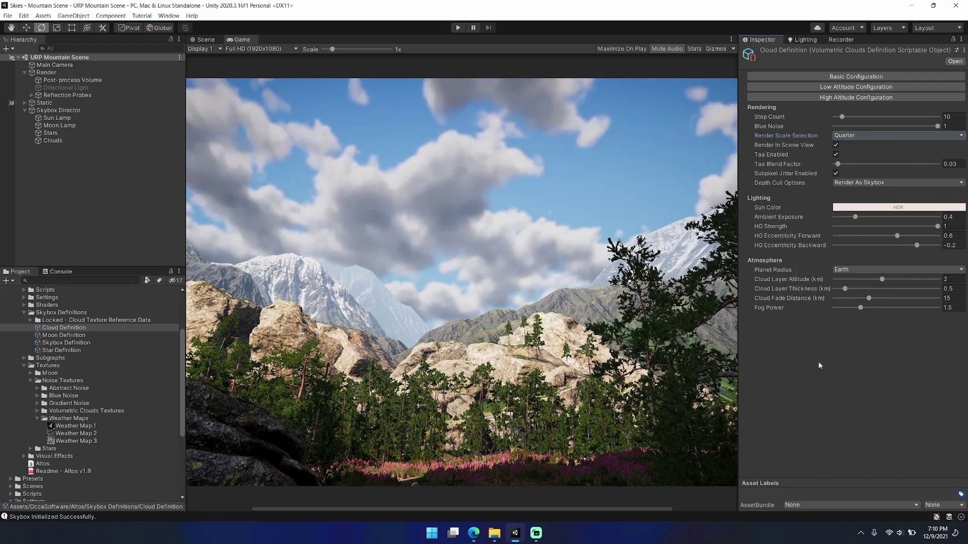
left_click(863, 135)
left_click(863, 156)
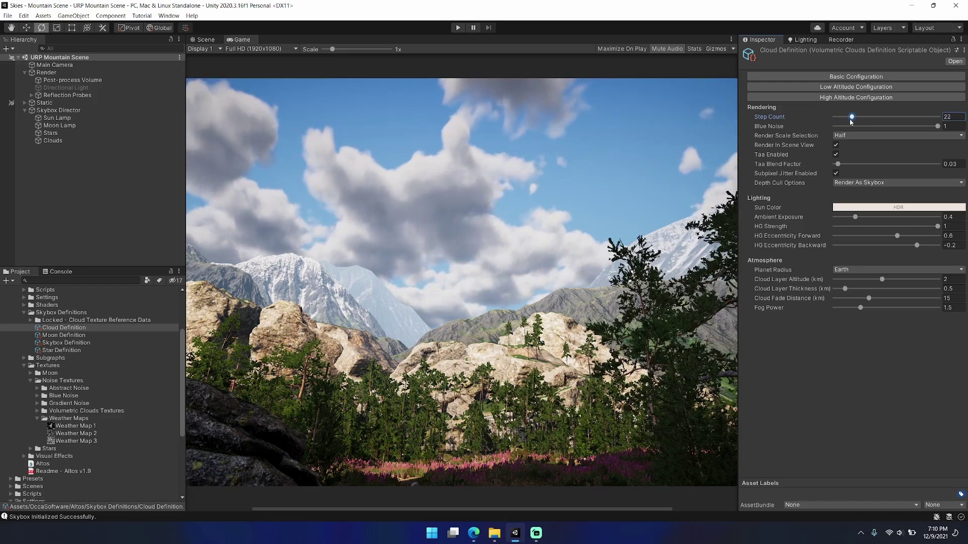
left_click_drag(851, 119, 841, 119)
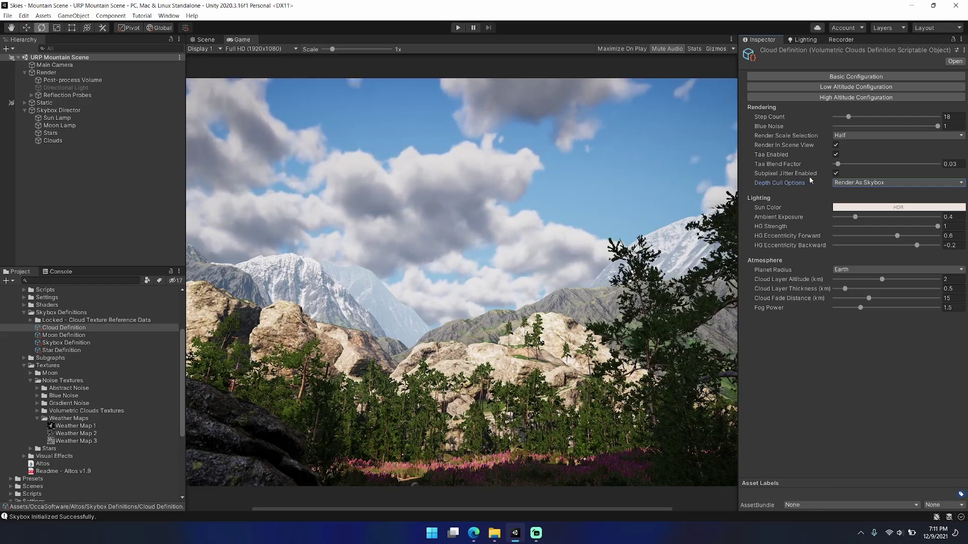
- View the clouds against the mountain peaks in the Scene view and raise the Step Count to 40
left_click(206, 39)
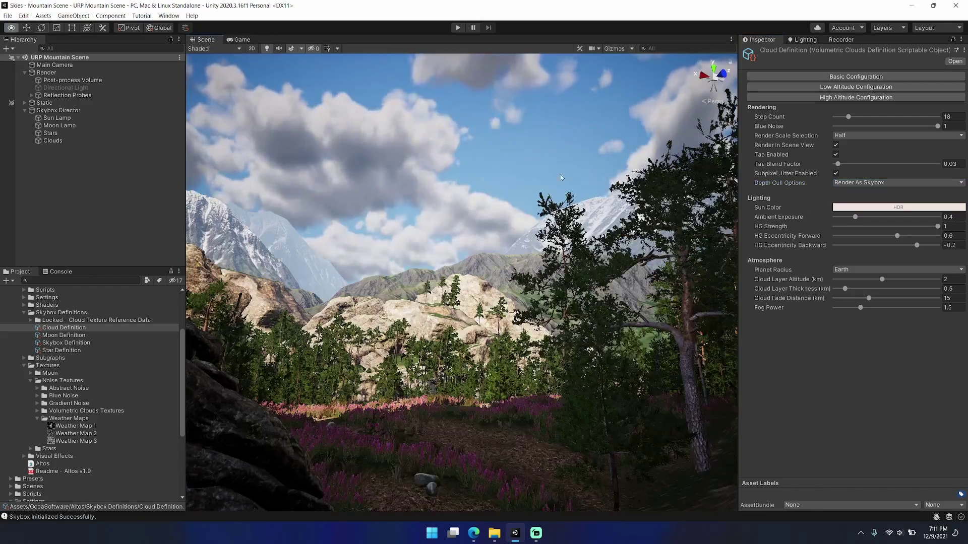
key("w")
right_click_drag(561, 178, 514, 217)
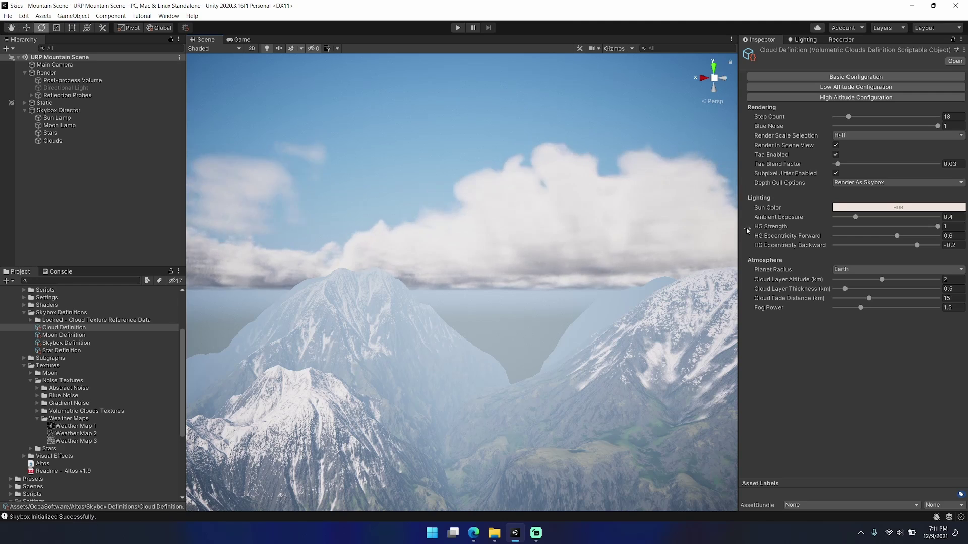
right_click_drag(656, 217, 526, 211)
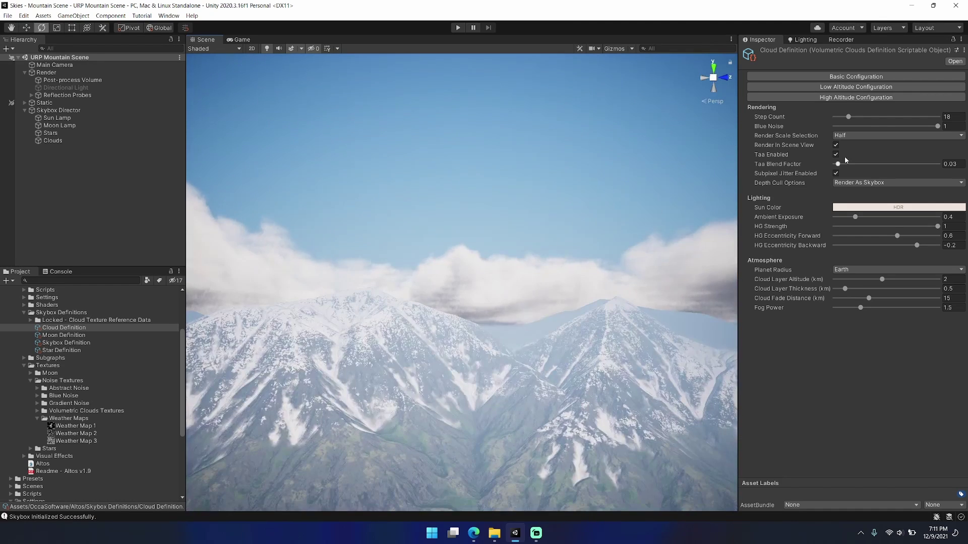
left_click_drag(848, 117, 867, 118)
right_click_drag(453, 176, 434, 170)
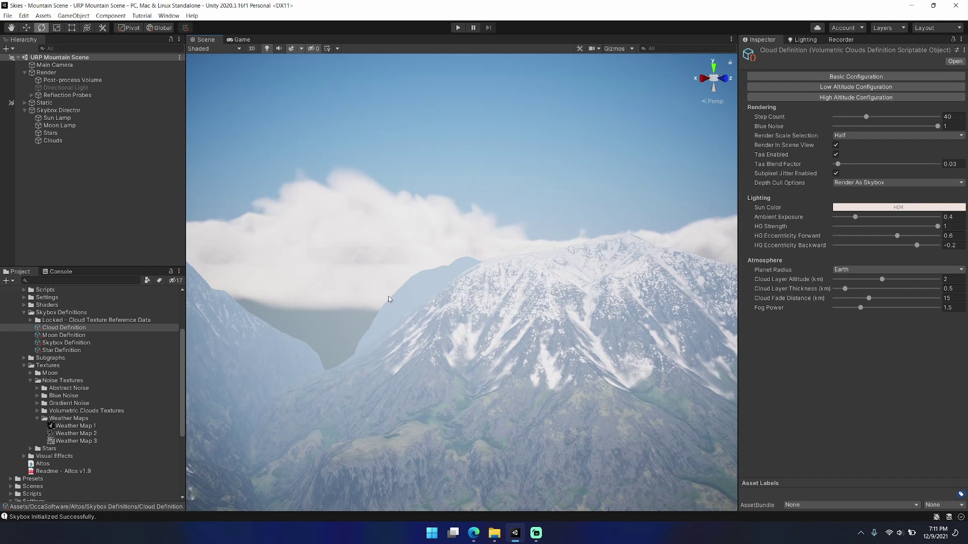
middle_click_drag(388, 296, 456, 286)
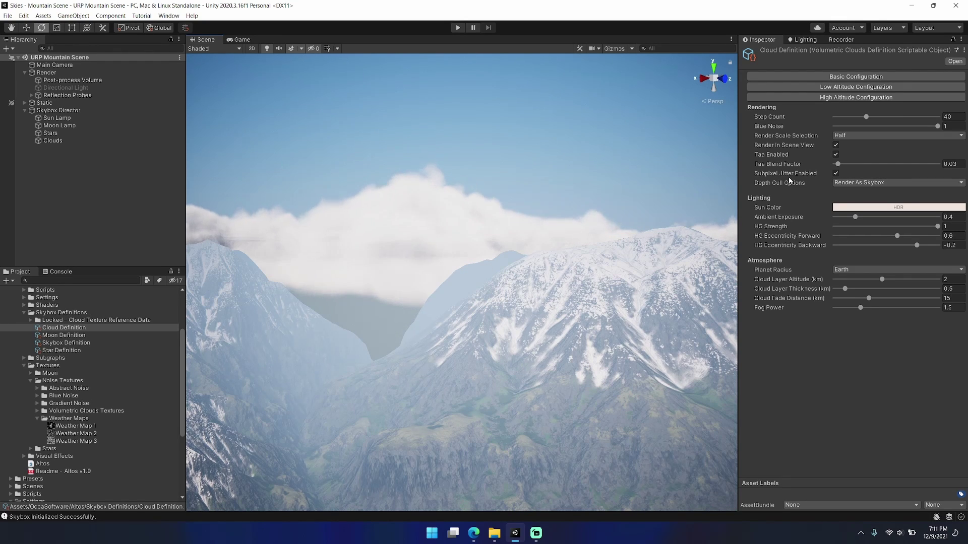
- Try Render Local for the clouds' Depth Cull Options and view the result around the mountains
left_click(881, 183)
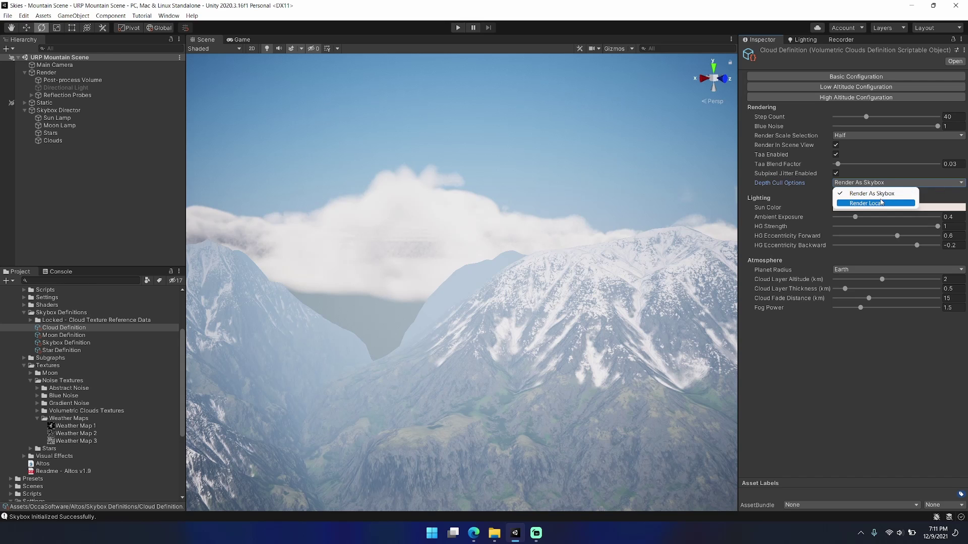
left_click(881, 203)
right_click_drag(525, 158, 681, 148)
key("e")
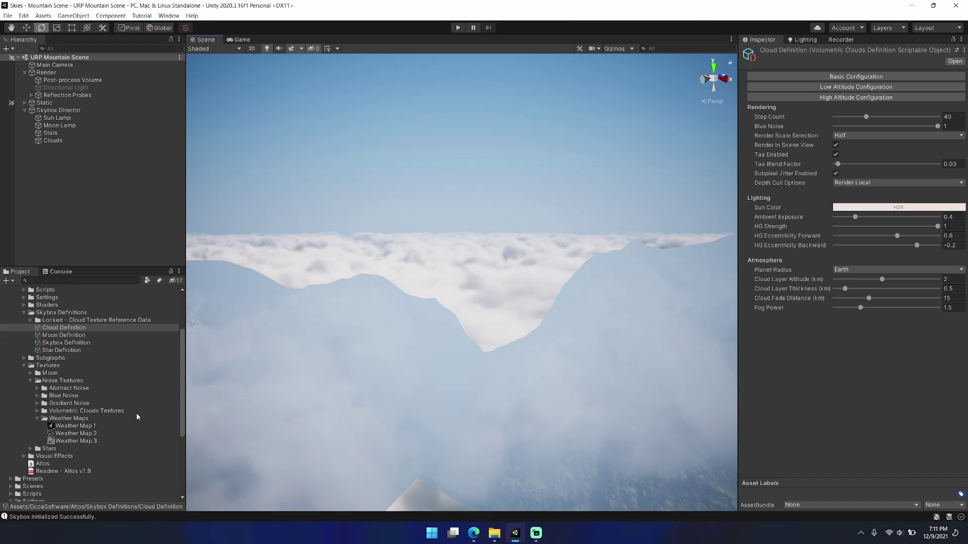
- Disable the New Depth Fog Render Feature in the ForwardRenderer asset under Settings
scroll(120, 421, "down", 3)
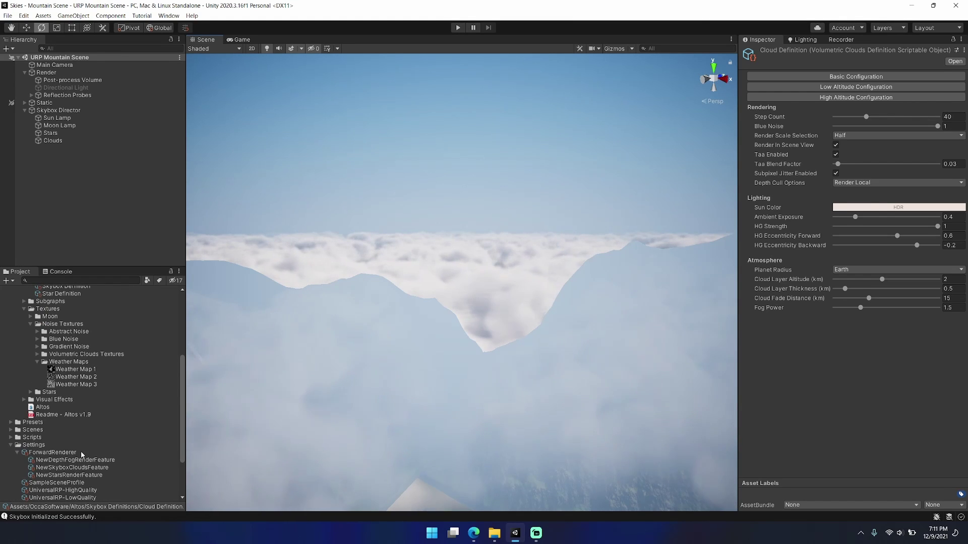
left_click(52, 452)
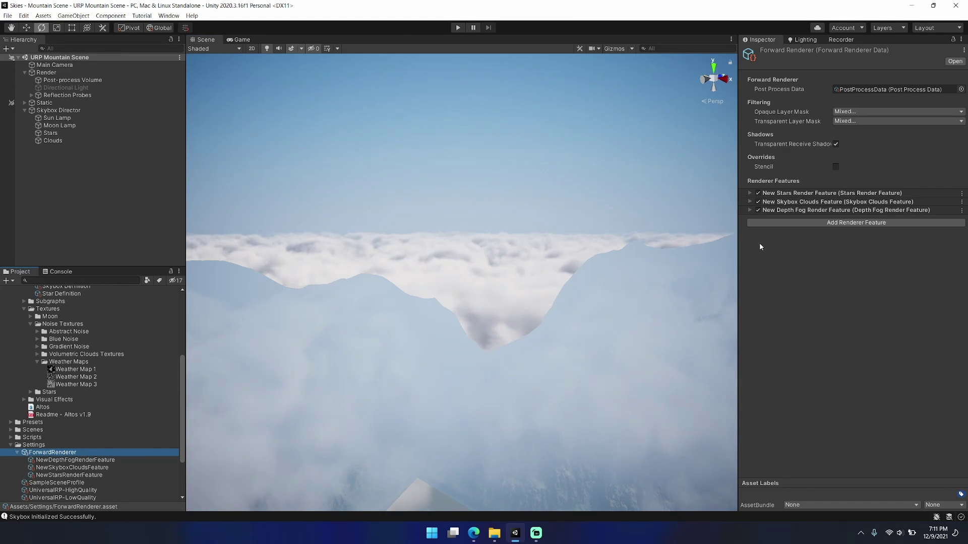
left_click(758, 210)
- Inspect the clouds around the peaks, open the Skybox Director's Skybox Definition and set its Time Of Day to 9.7
left_click(410, 233)
right_click_drag(411, 233, 583, 247)
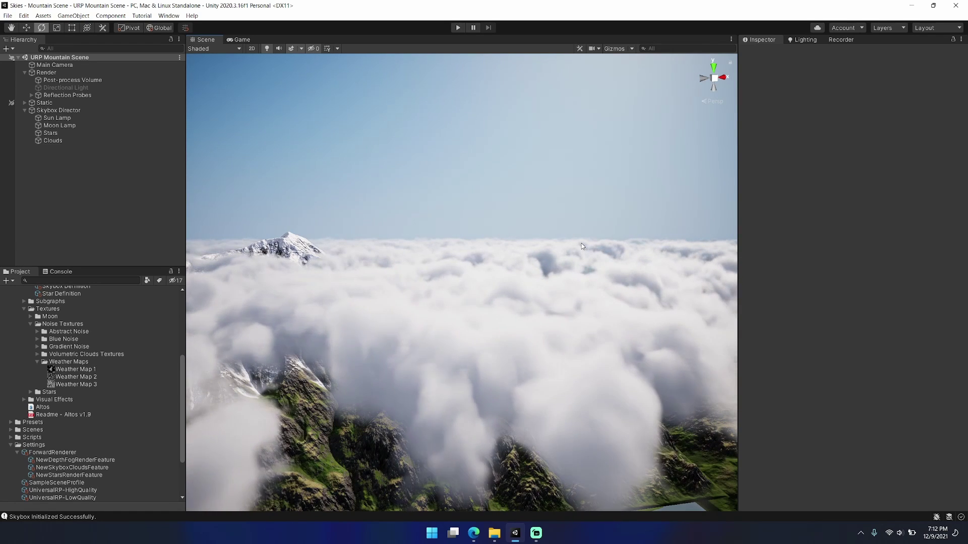
right_click_drag(581, 246, 733, 298)
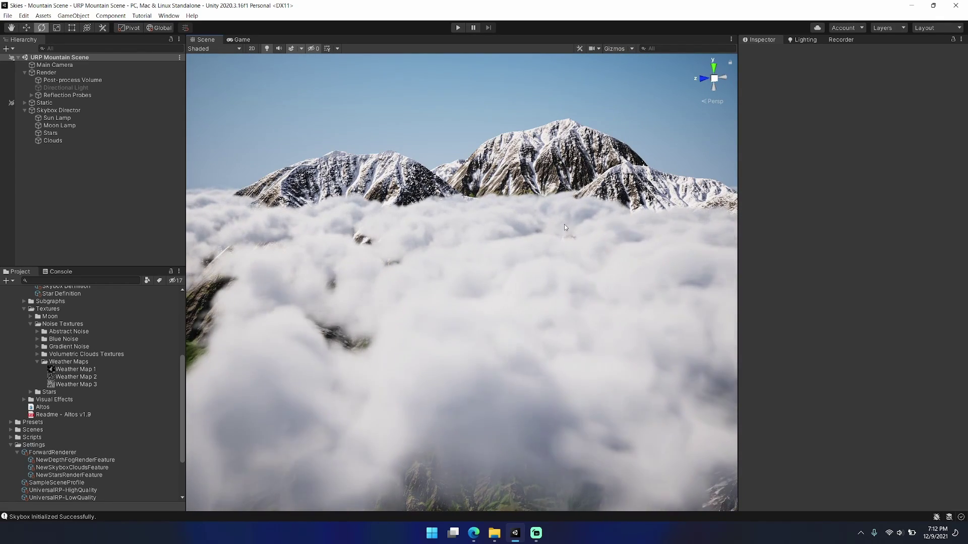
right_click_drag(538, 221, 70, 204)
key("e")
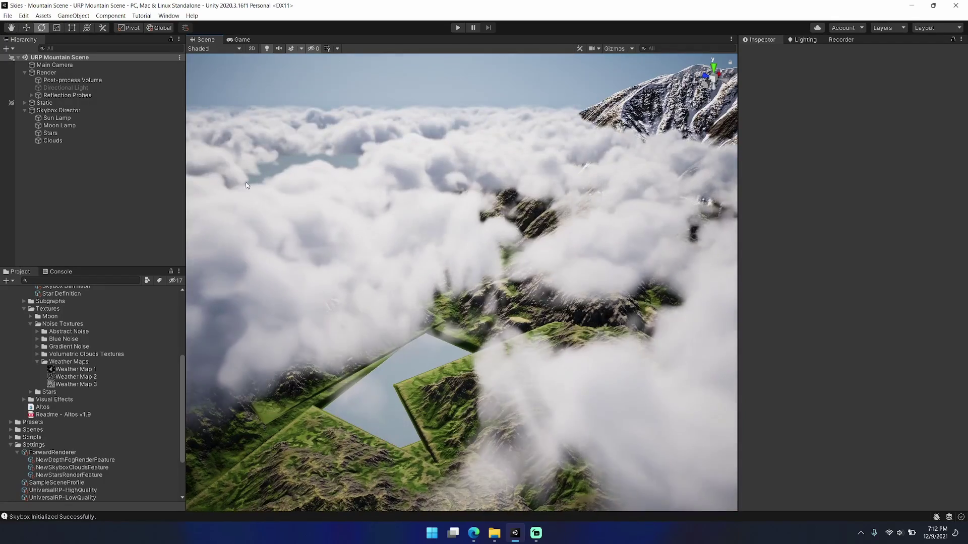
left_click(61, 110)
double_click(896, 143)
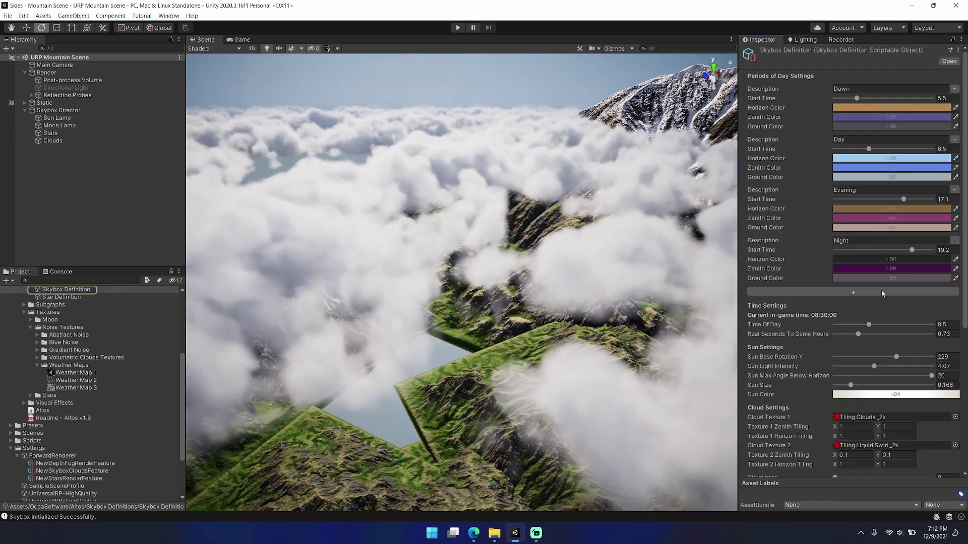
left_click_drag(883, 324, 857, 324)
mouse_move(857, 324)
left_mouse_down()
mouse_move(911, 326)
mouse_move(876, 326)
left_mouse_up()
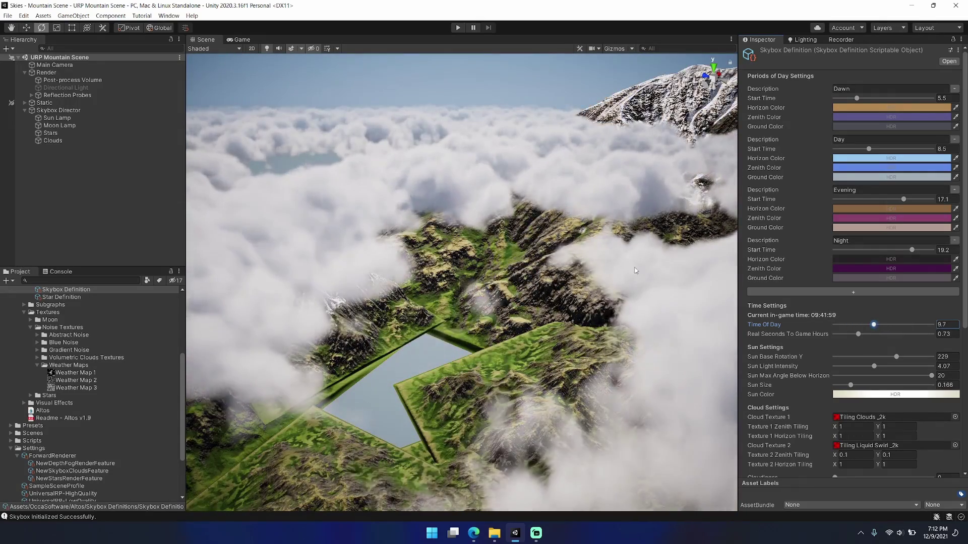
- Frame the Main Camera in the Scene view, look at the forest and sky around it, and switch to the Game view
right_click_drag(539, 204, 779, 205)
middle_click_drag(620, 297, 595, 228)
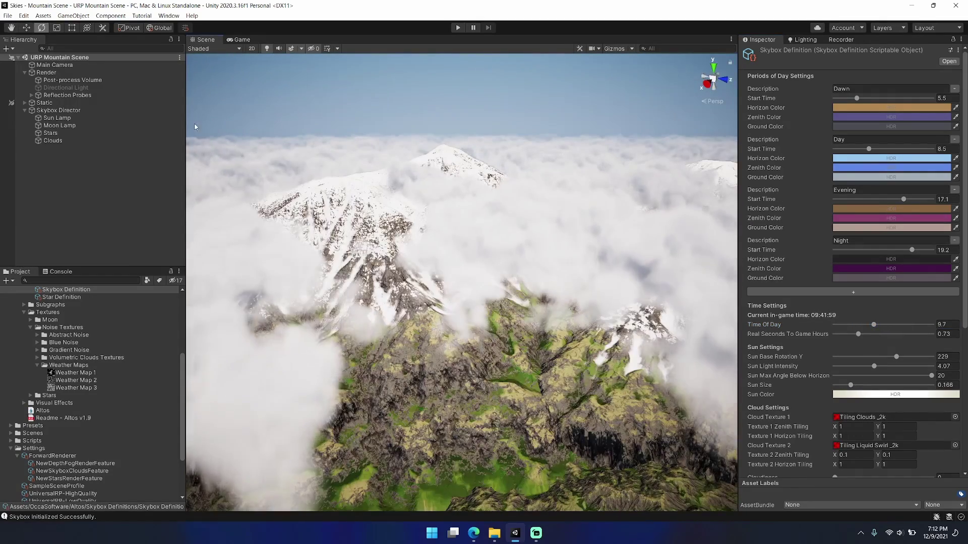
left_click(90, 65)
double_click(91, 68)
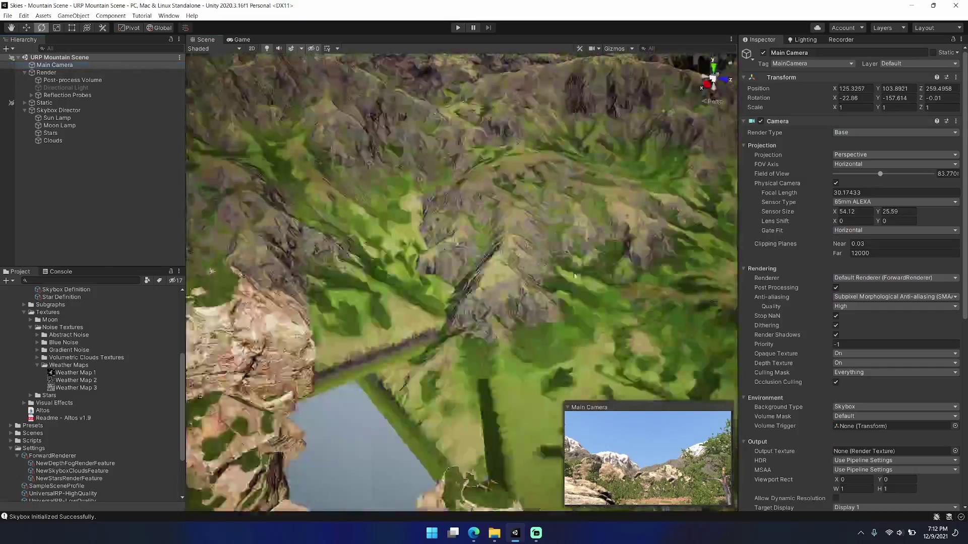
right_click_drag(433, 194, 421, 141)
key("s")
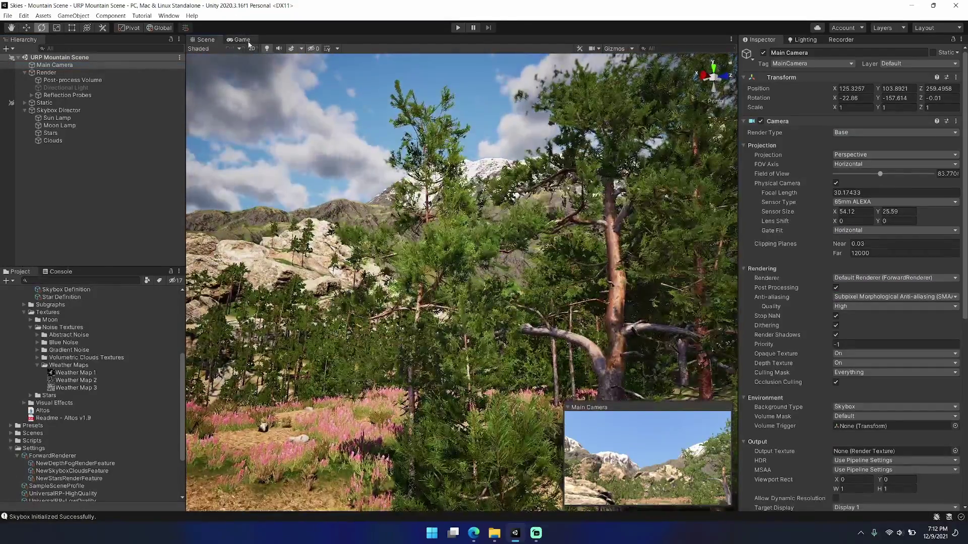
left_click(239, 40)
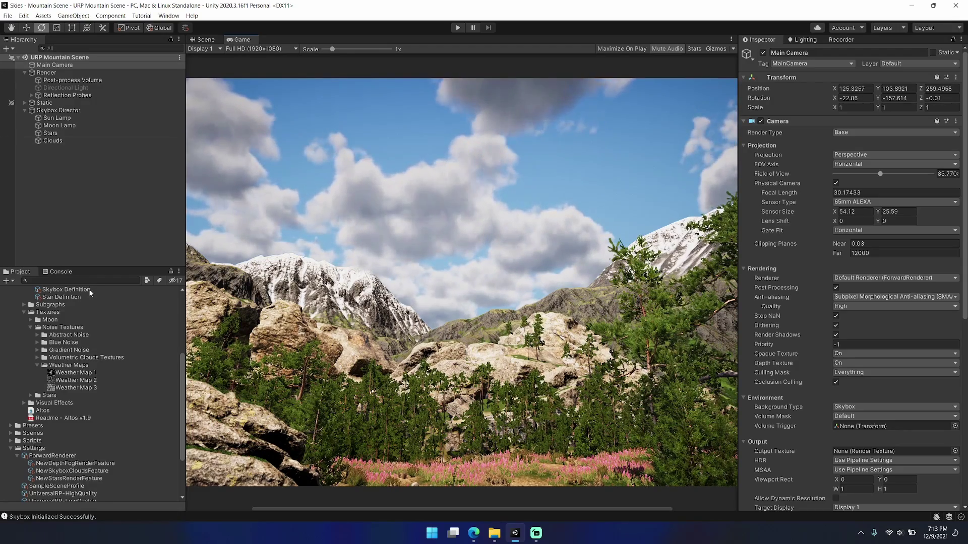
- Open the Cloud Definition used by the Clouds object, try the Full Render Scale Selection and return it to Half
scroll(99, 337, "up", 2)
left_click(86, 140)
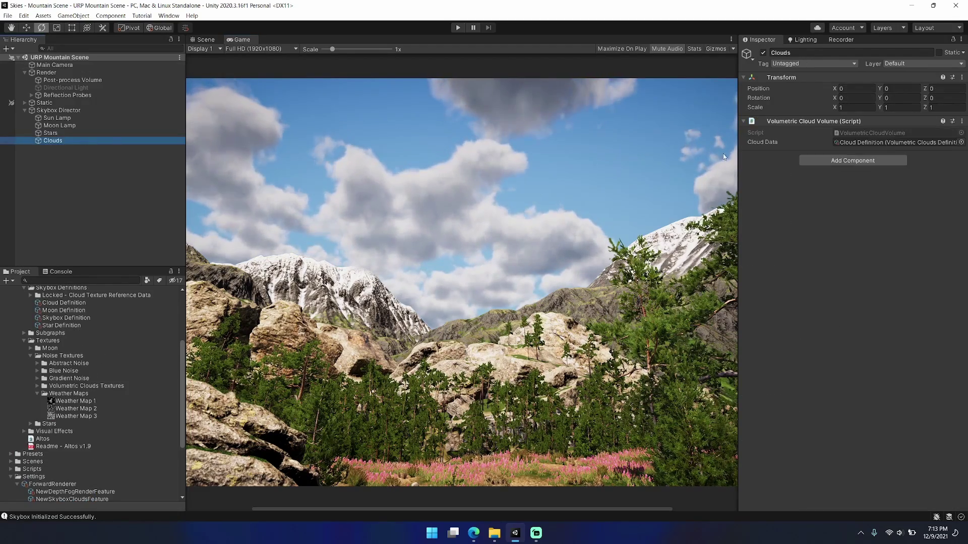
double_click(879, 143)
left_click(879, 136)
left_click(857, 147)
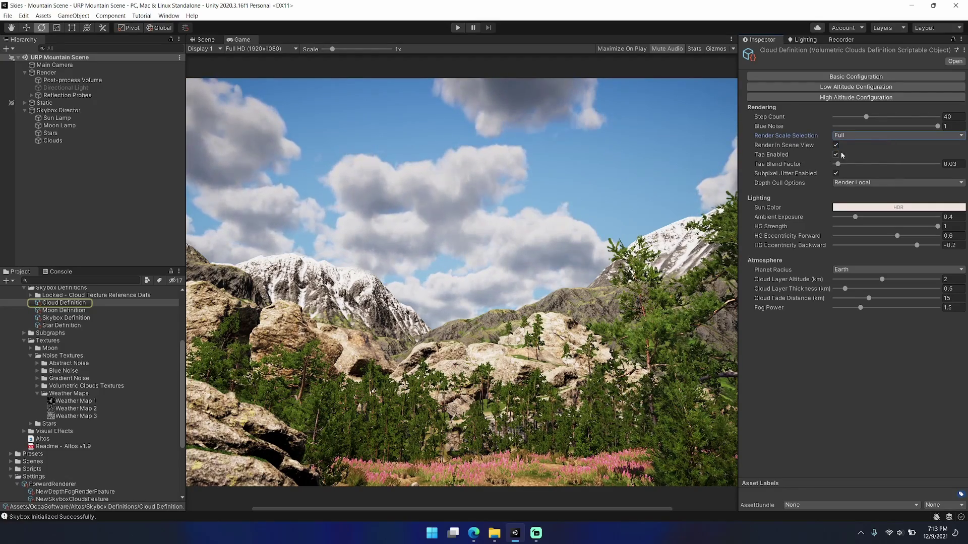
left_click(869, 135)
left_click(869, 158)
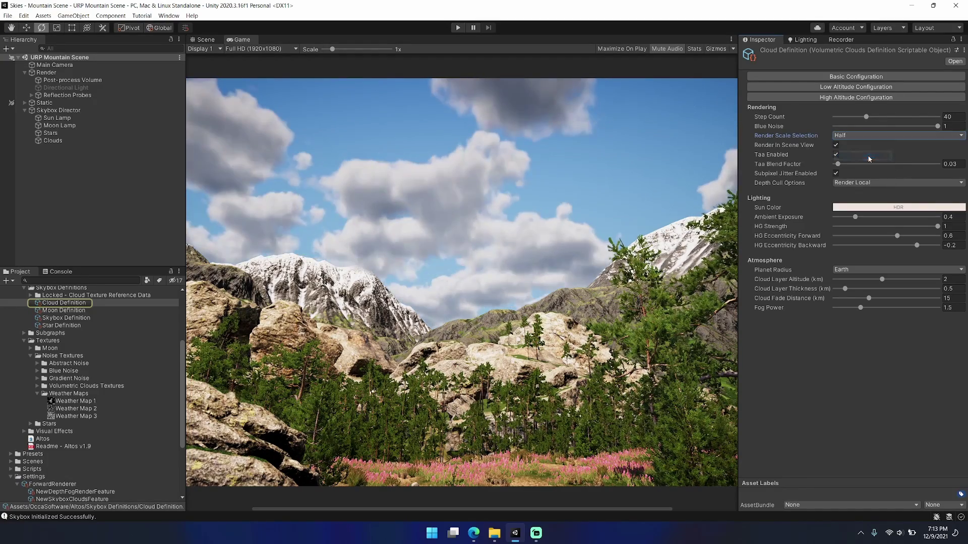
- Set the clouds' Depth Cull Options to Render As Skybox and try out a different Sun Color
left_click(864, 183)
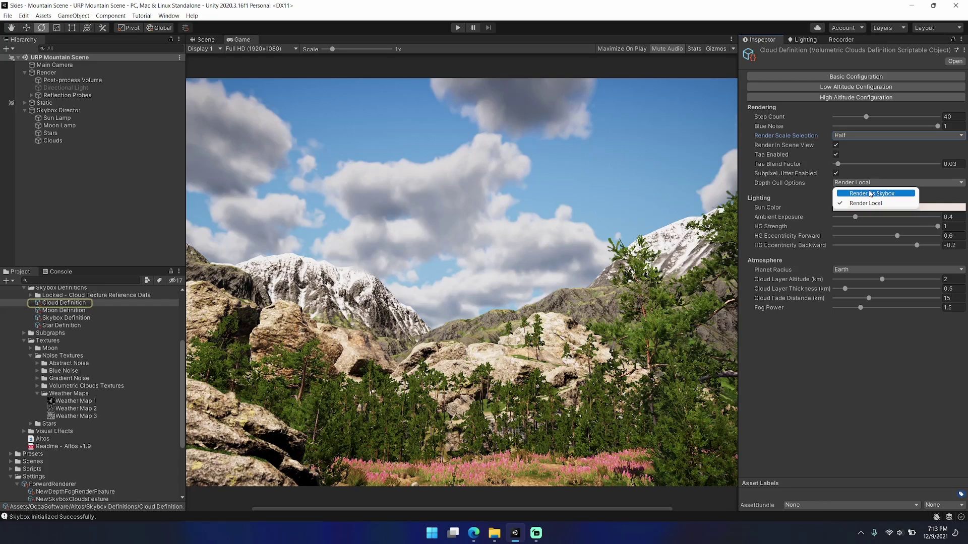
left_click(870, 194)
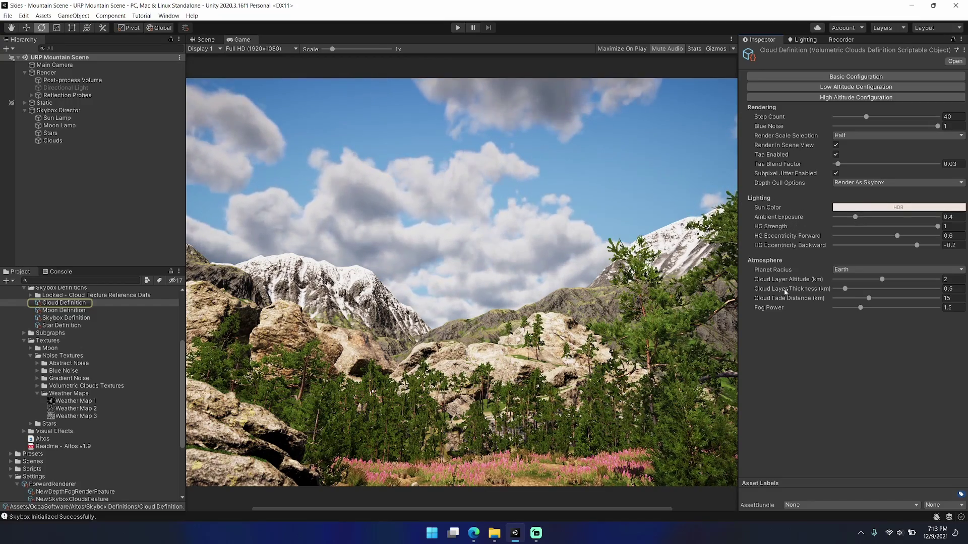
left_click(859, 208)
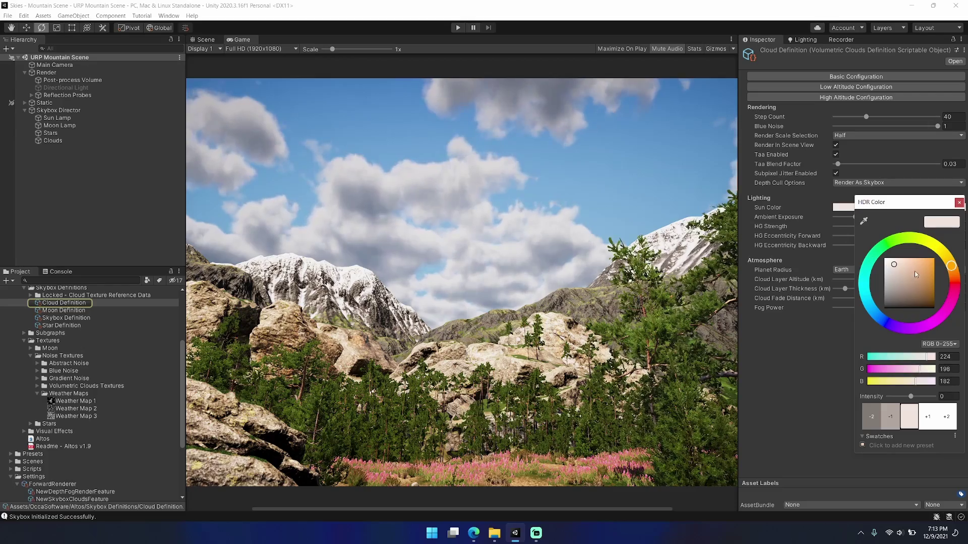
left_click_drag(914, 271, 888, 262)
key("Escape")
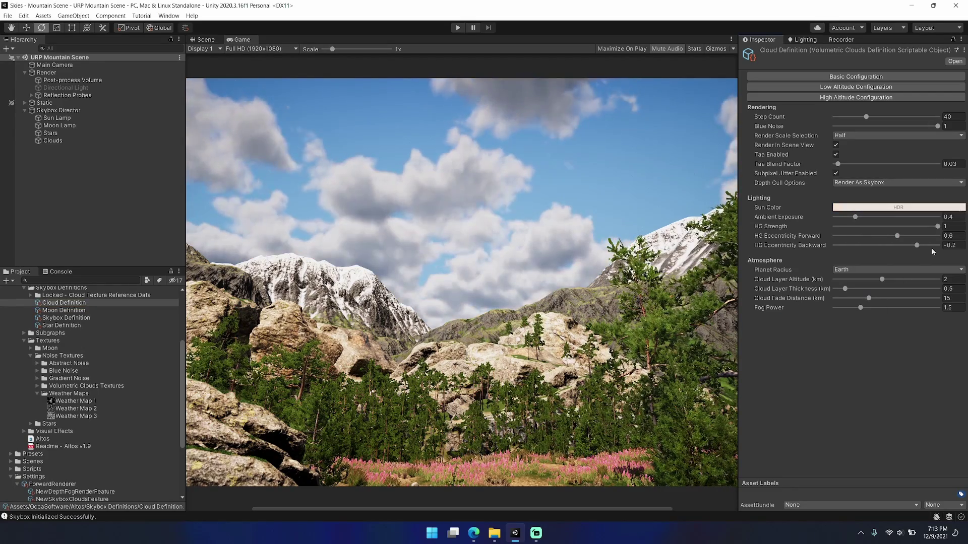
- Set the clouds' Ambient Exposure to 0.49 and try other HG Eccentricity Forward and Backward values
mouse_move(855, 216)
left_mouse_down()
mouse_move(895, 217)
mouse_move(859, 217)
left_mouse_up()
left_click(936, 227)
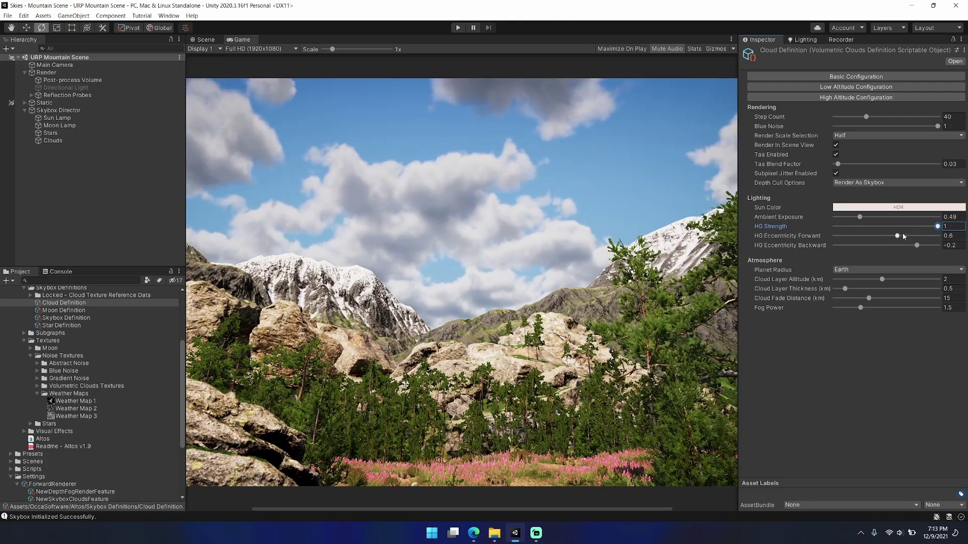
left_click_drag(902, 237, 835, 237)
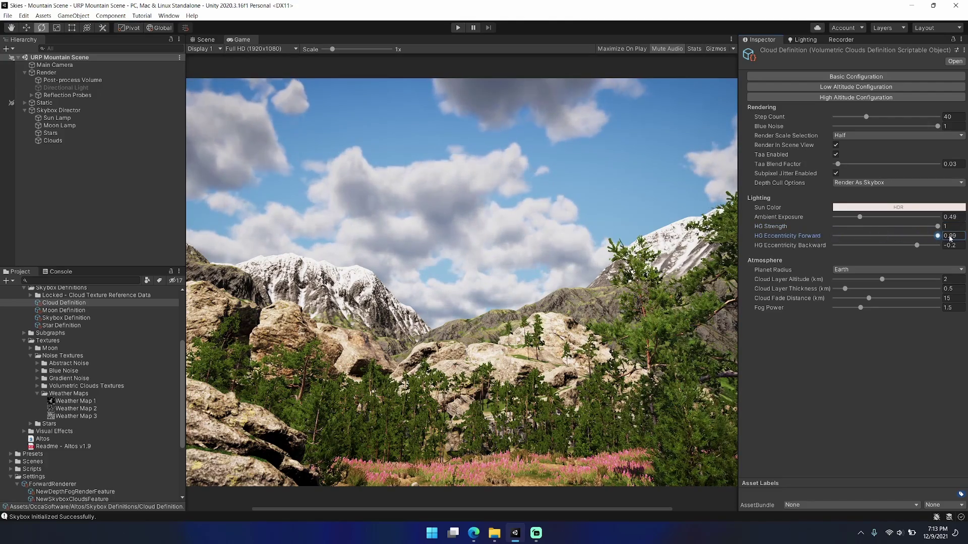
left_click_drag(919, 247, 815, 243)
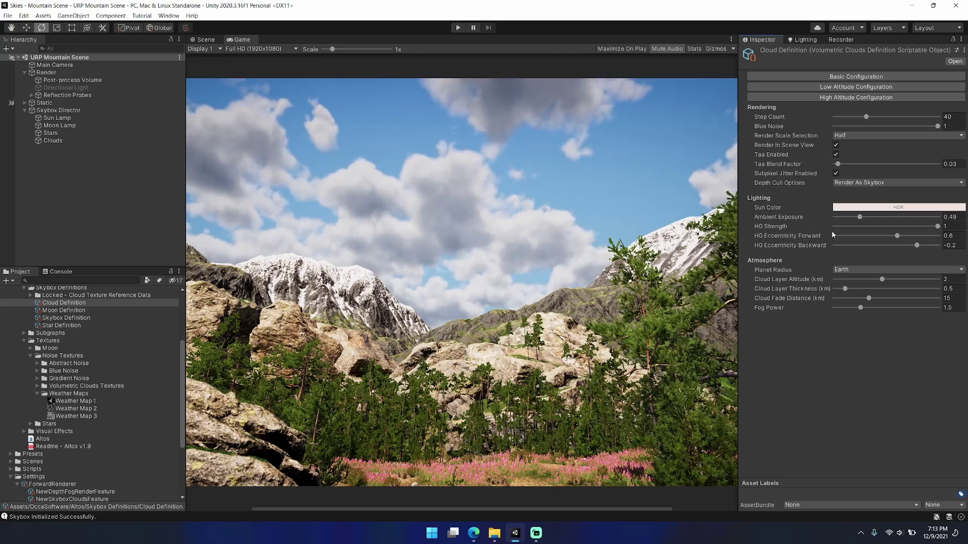
- Switch the Planet Radius to Custom and try radii of 10 km and 1000 km
left_click(849, 271)
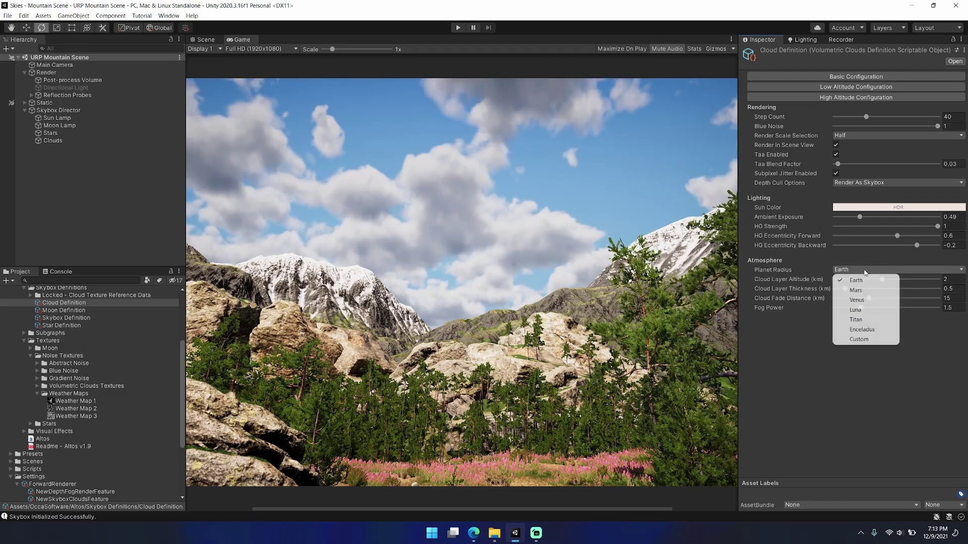
left_click(851, 339)
left_click(857, 280)
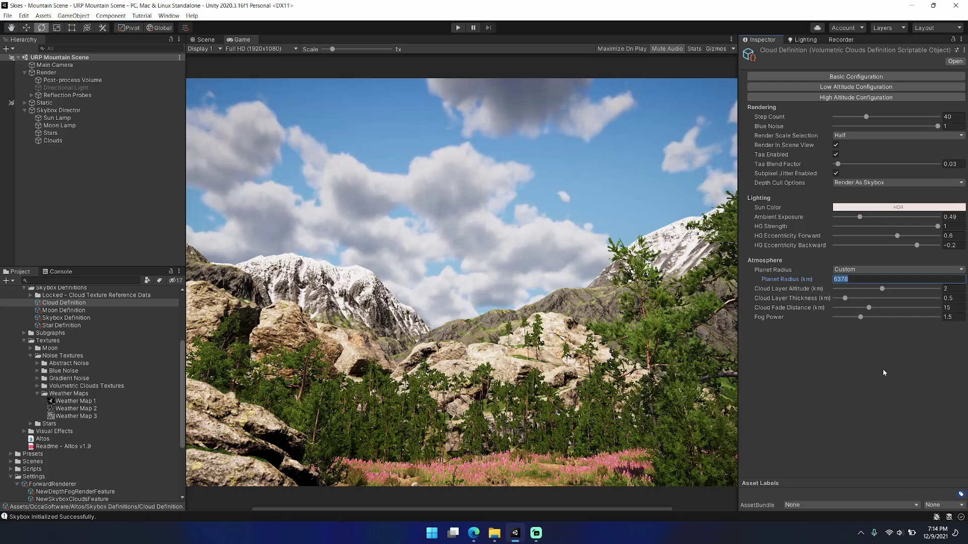
type("10")
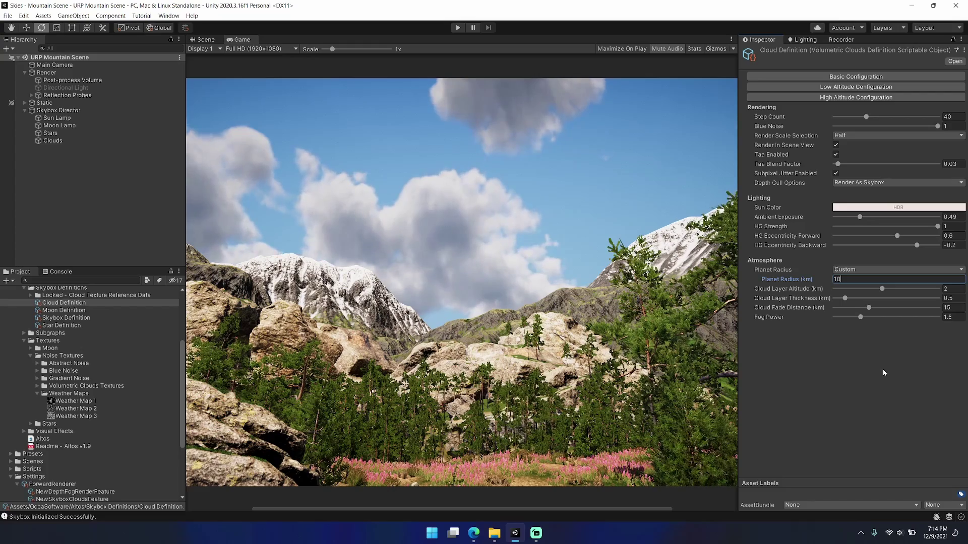
type("00")
key("Return")
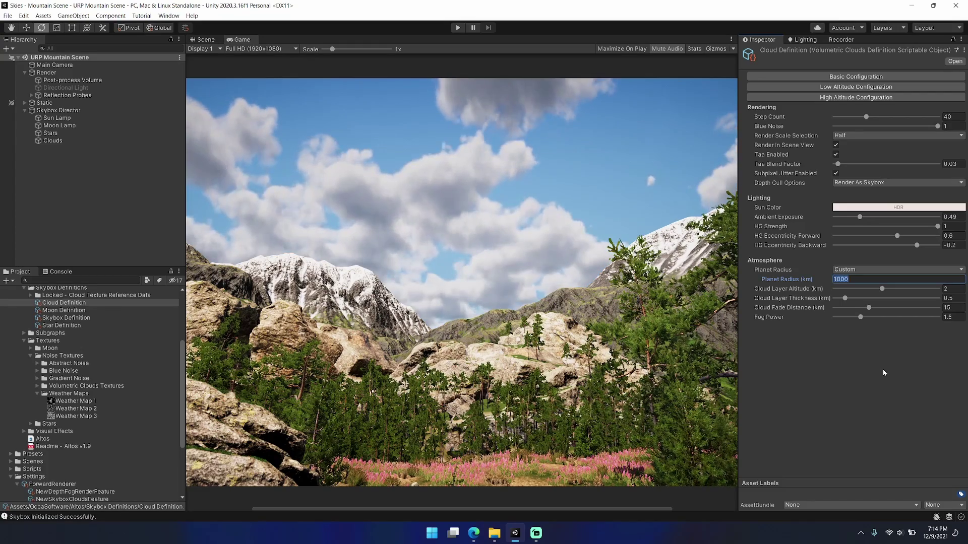
- Restore the custom radius to 6378 km, set the Planet Radius back to Earth and review the other planet presets
type("6378")
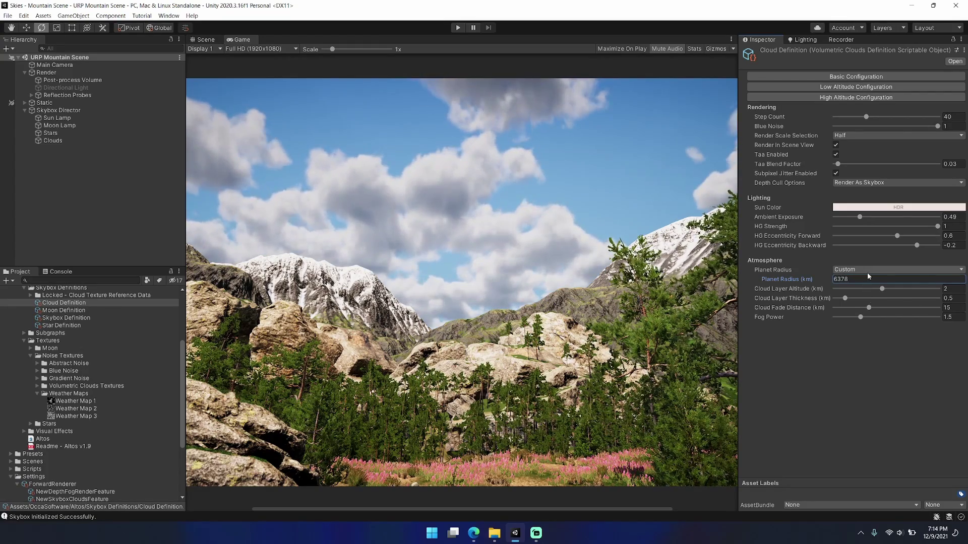
left_click(867, 272)
left_click(861, 281)
left_click(868, 272)
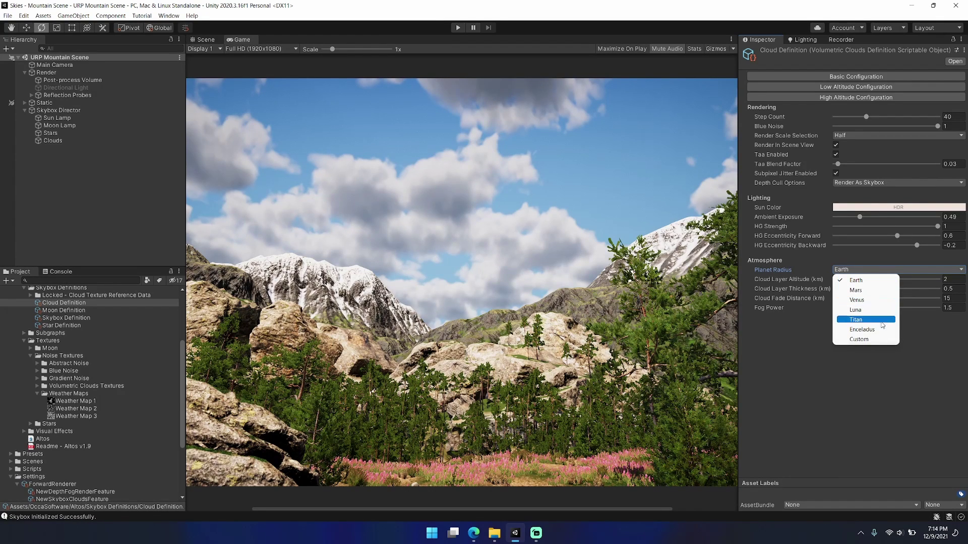
left_click(906, 371)
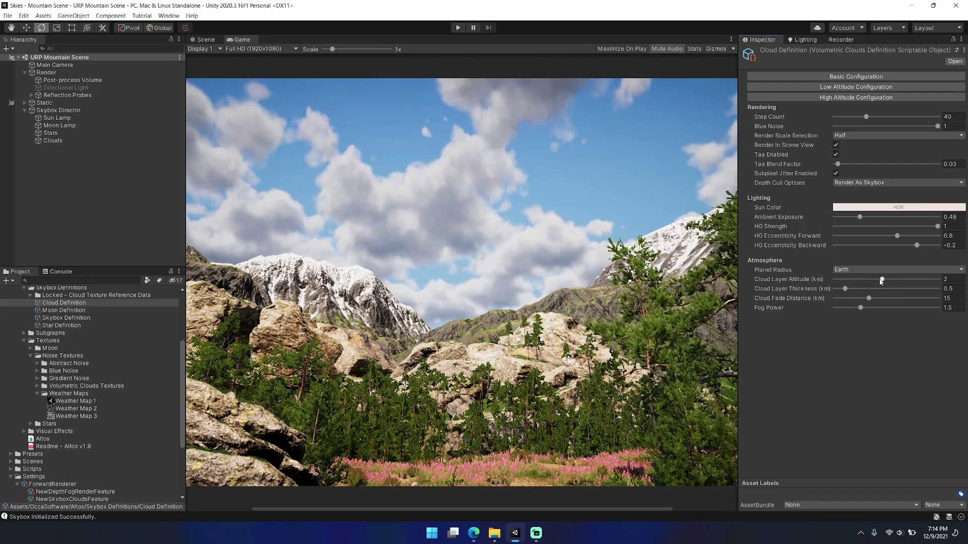
- Try a different Cloud Layer Altitude and undo the change
mouse_move(881, 280)
left_mouse_down()
mouse_move(897, 285)
mouse_move(865, 282)
mouse_move(906, 283)
mouse_move(846, 289)
mouse_move(878, 293)
left_mouse_up()
key("ctrl+z")
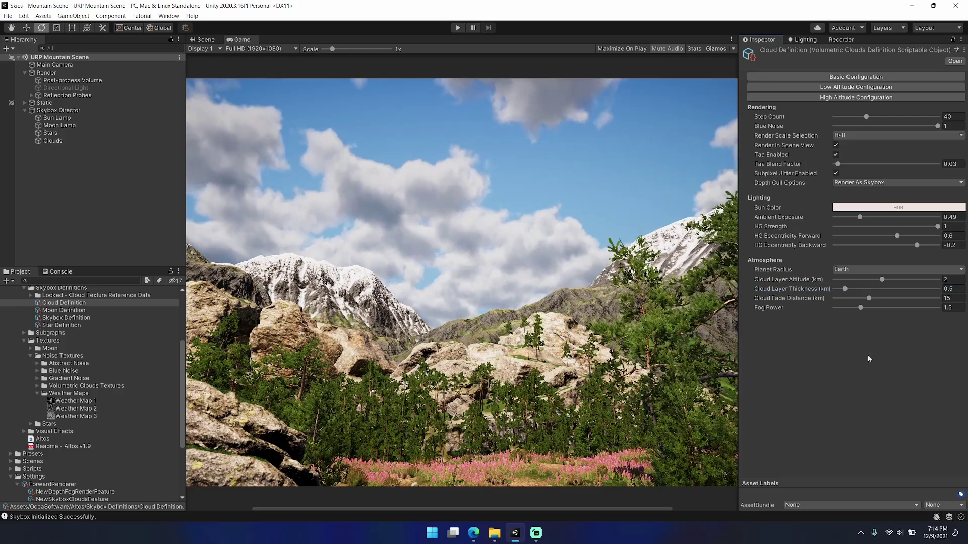
- Try a Cloud Fade Distance of 5 km, set it to 10.3 km, and lower the Fog Power to 0.56
left_click_drag(865, 299, 834, 301)
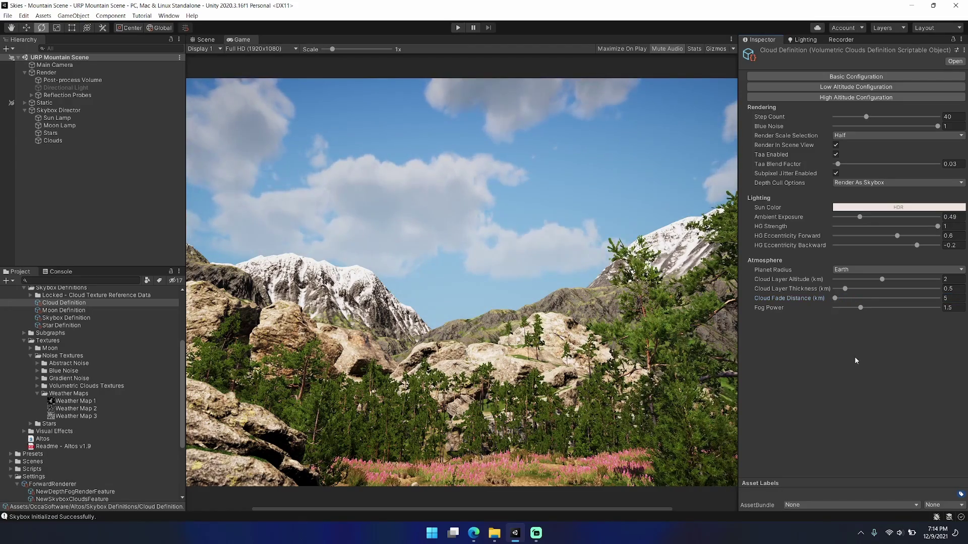
left_click(837, 298)
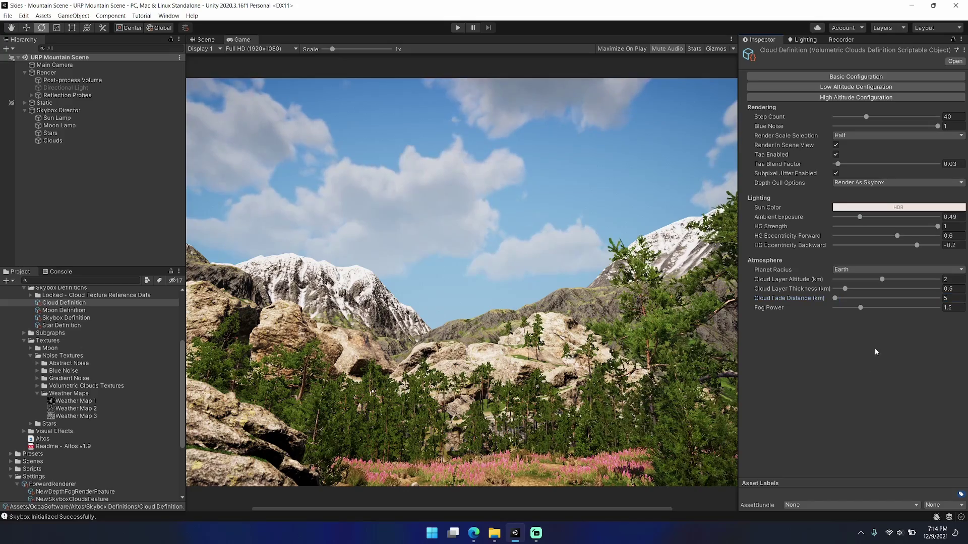
left_click(851, 298)
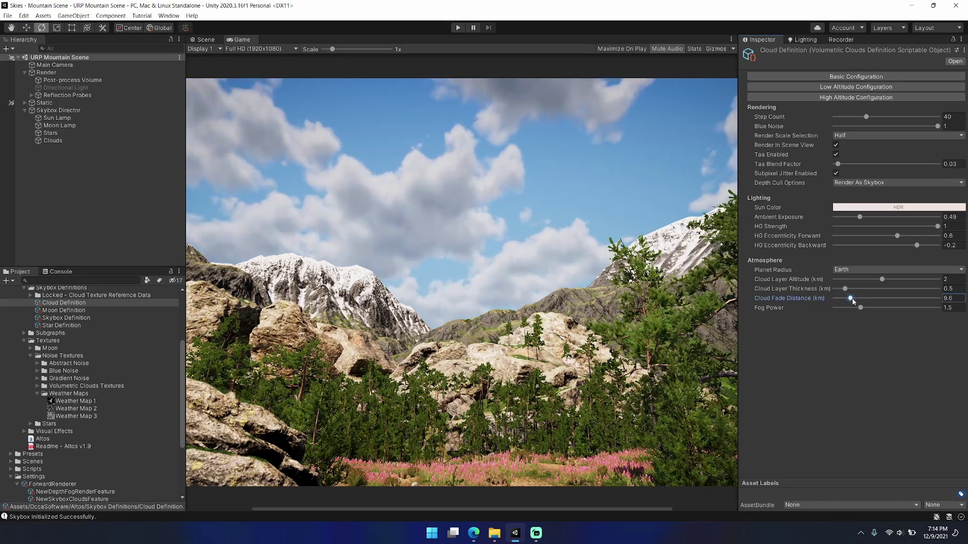
left_click_drag(861, 309, 841, 309)
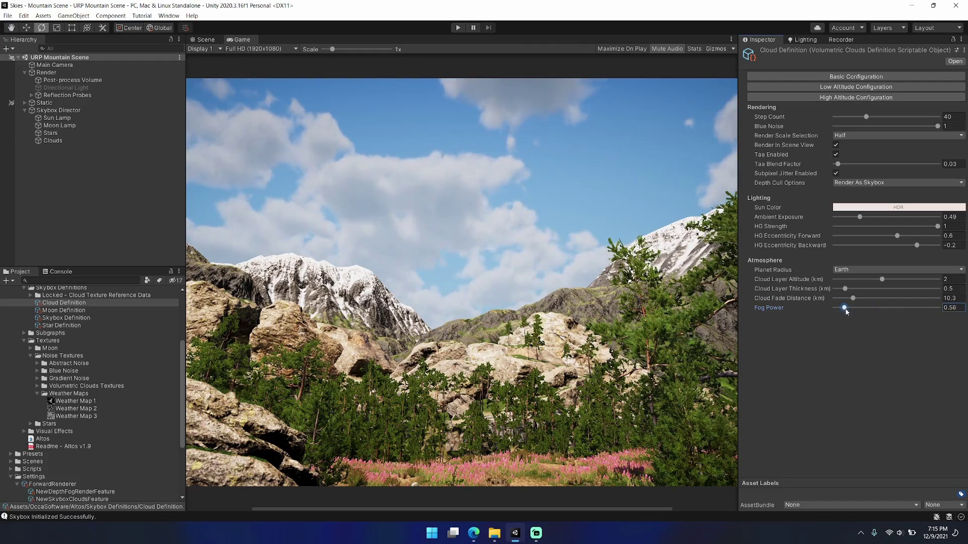
- Set the Cloud Fade Distance to 7.8 km and the Fog Power to 2.16, then open the low-altitude Modeling settings
mouse_move(847, 310)
left_mouse_down()
mouse_move(872, 309)
mouse_move(835, 299)
mouse_move(863, 308)
mouse_move(839, 309)
mouse_move(914, 307)
mouse_move(843, 298)
left_mouse_up()
left_click(900, 357)
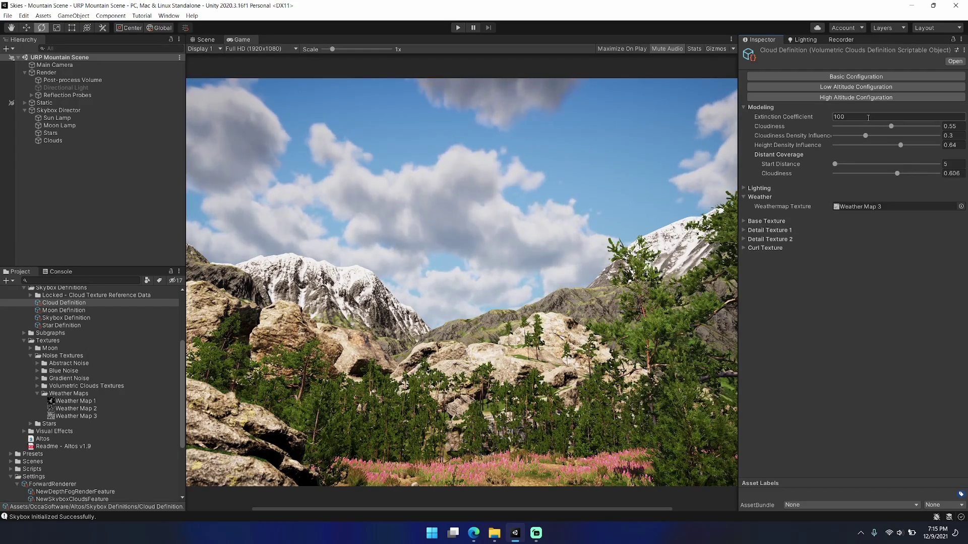
left_click(759, 196)
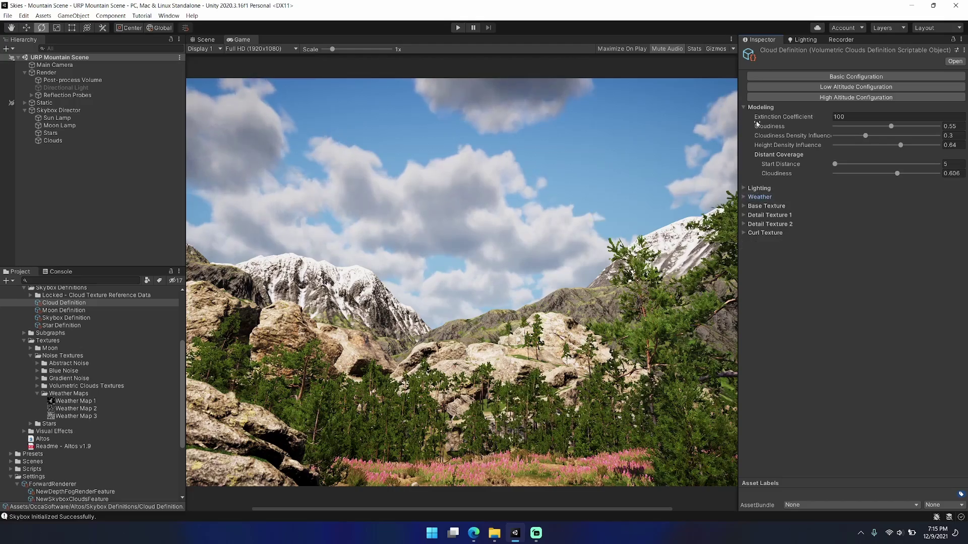
left_click(770, 108)
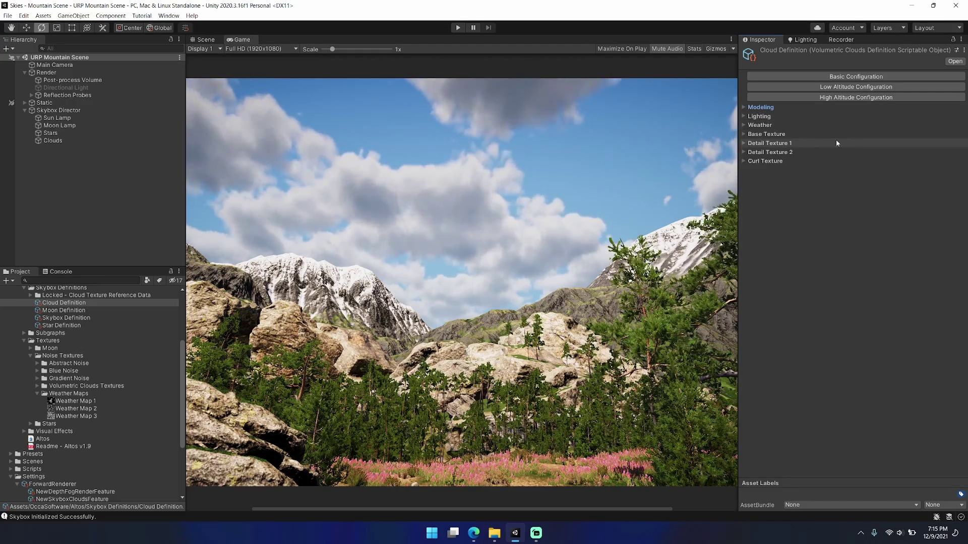
left_click(761, 108)
- Try an Extinction Coefficient of 10 for the low-altitude clouds and restore it to 100
left_click(849, 116)
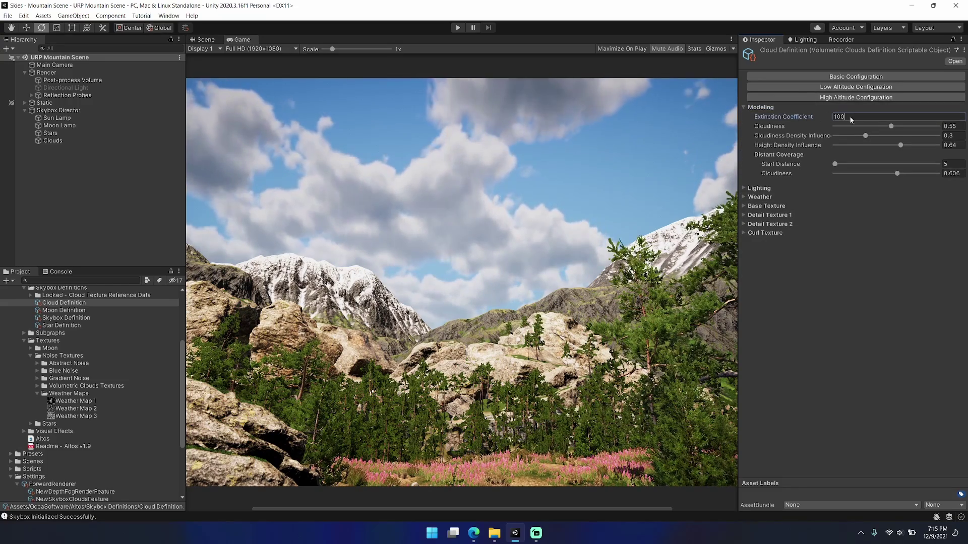
type("10")
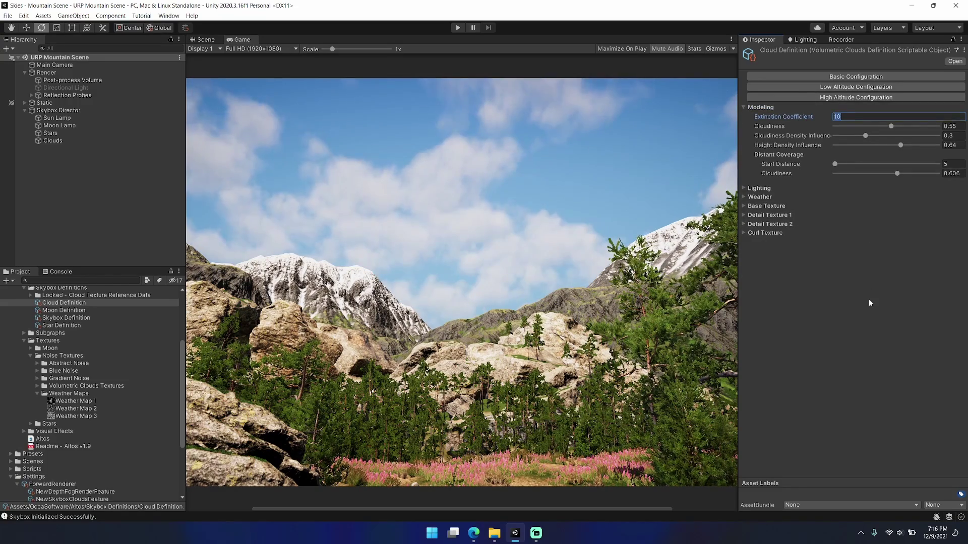
key("BackSpace")
type("00")
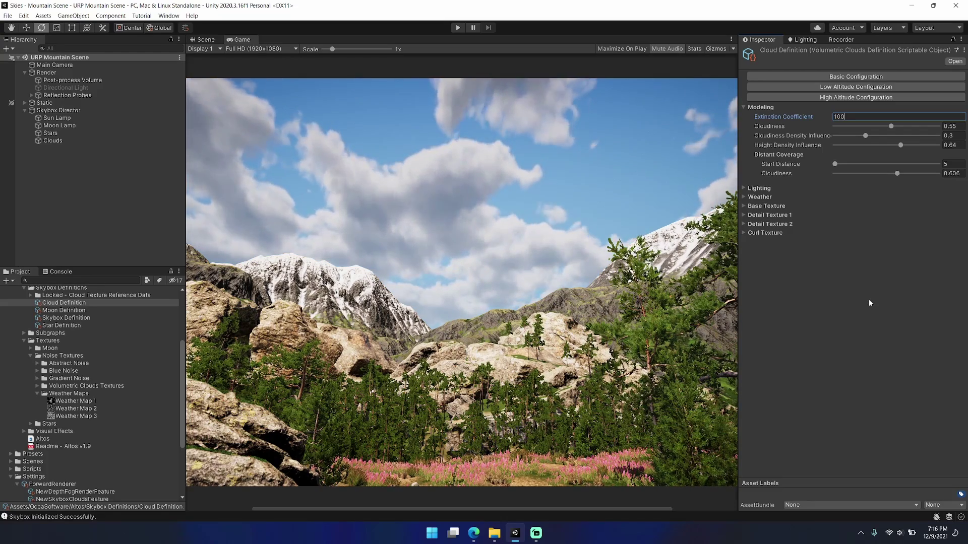
key("Return")
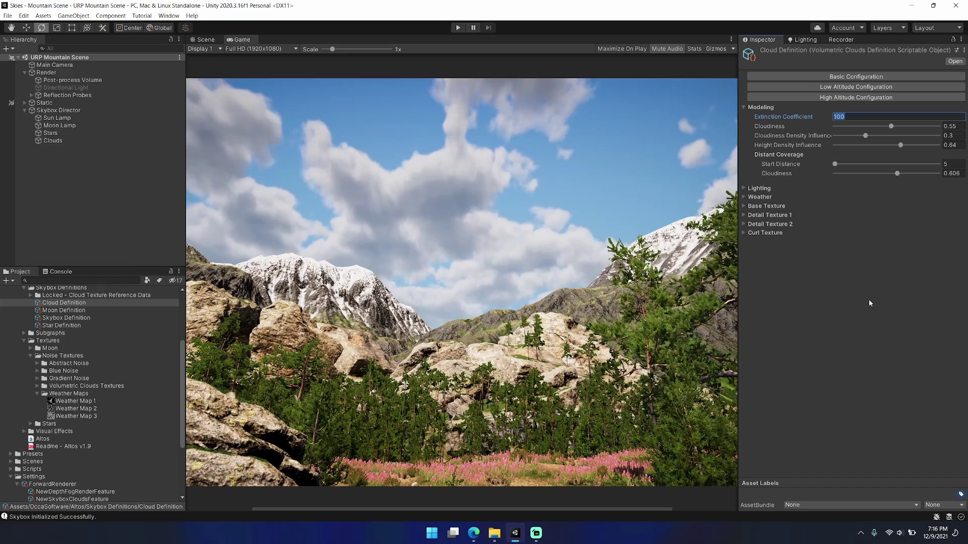
- Compare Extinction Coefficients of 10, 10000, 200 and 2000000, ending back at 100
type("10")
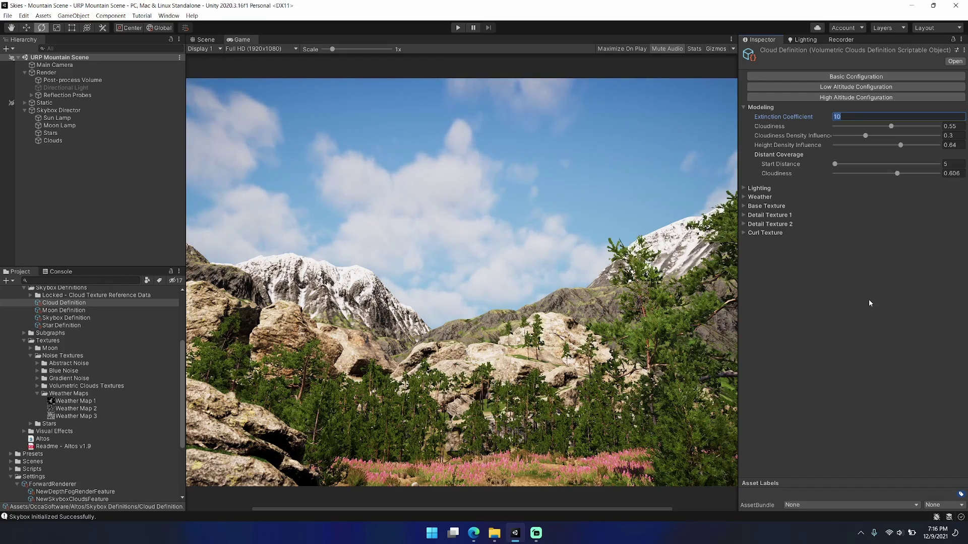
type("10000")
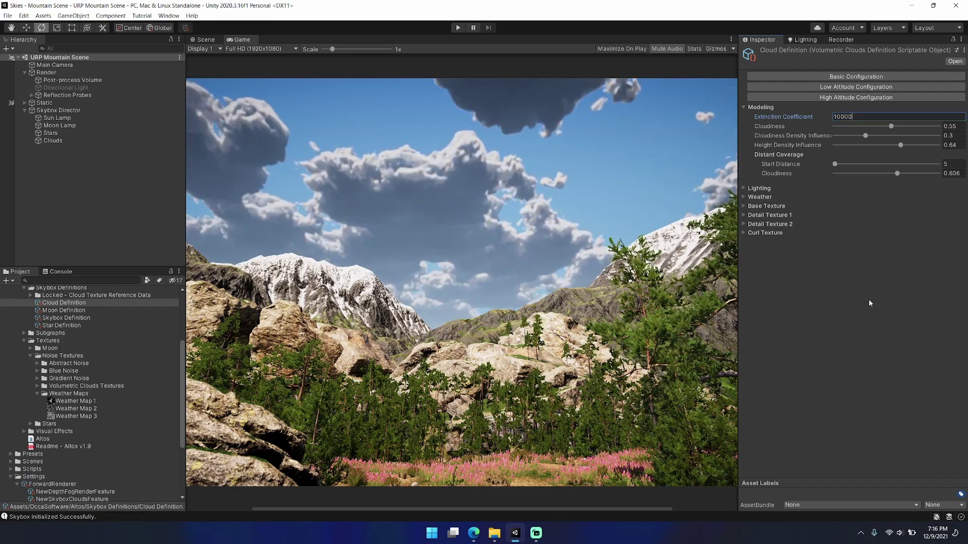
key("BackSpace")
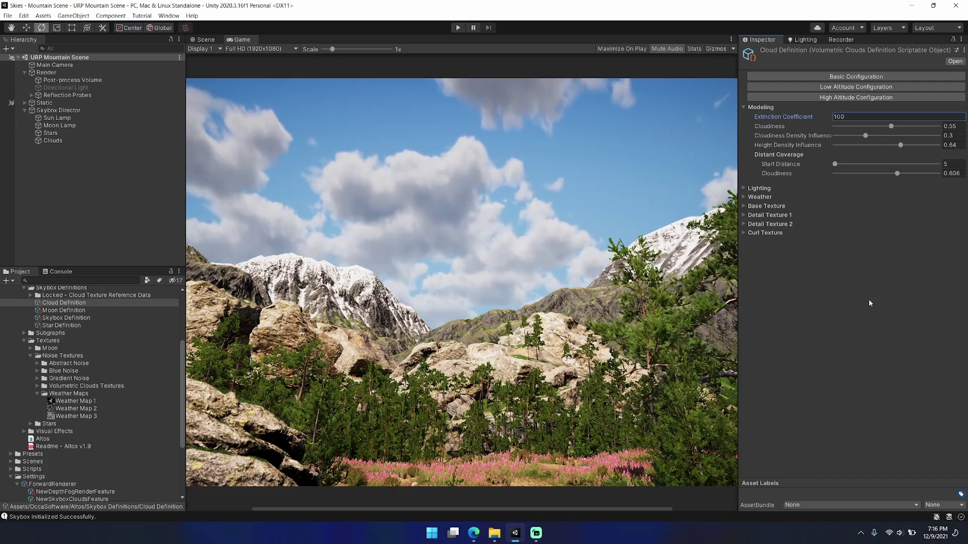
double_click(857, 115)
type("200")
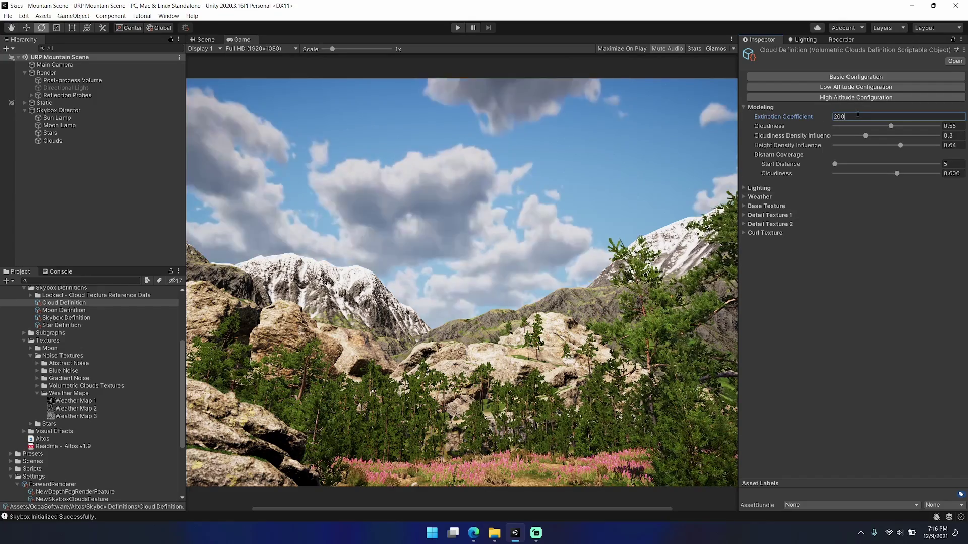
type("0000")
double_click(857, 114)
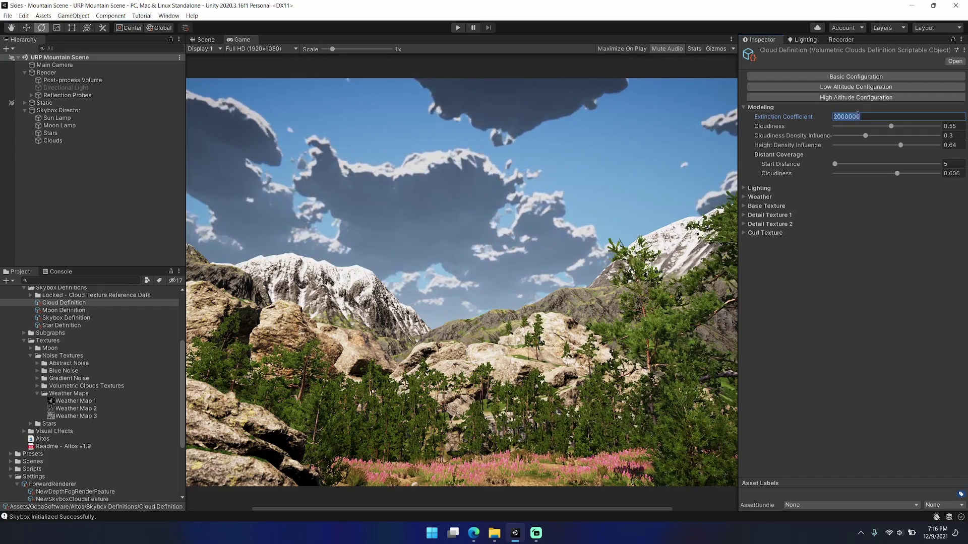
type("100")
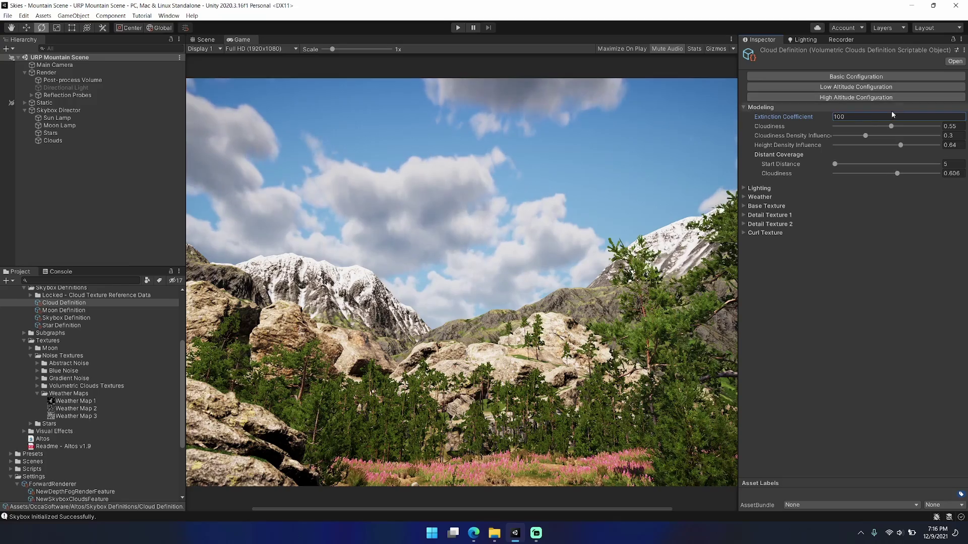
- Try Cloudiness values of 0.56 and 0.51 and locate the assigned Weathermap Texture in the project files
mouse_move(890, 126)
left_mouse_down()
mouse_move(862, 131)
mouse_move(939, 128)
mouse_move(892, 129)
left_mouse_up()
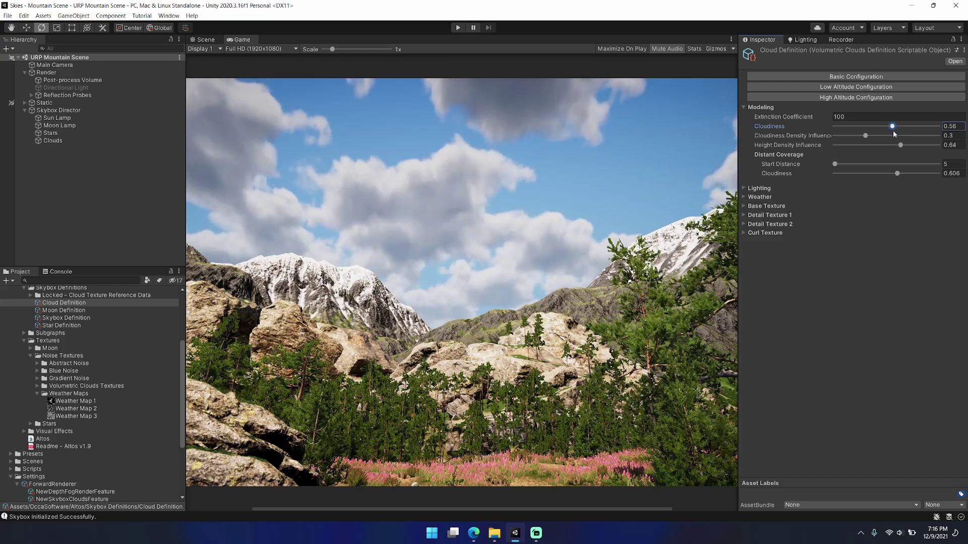
left_click(772, 196)
left_click(877, 207)
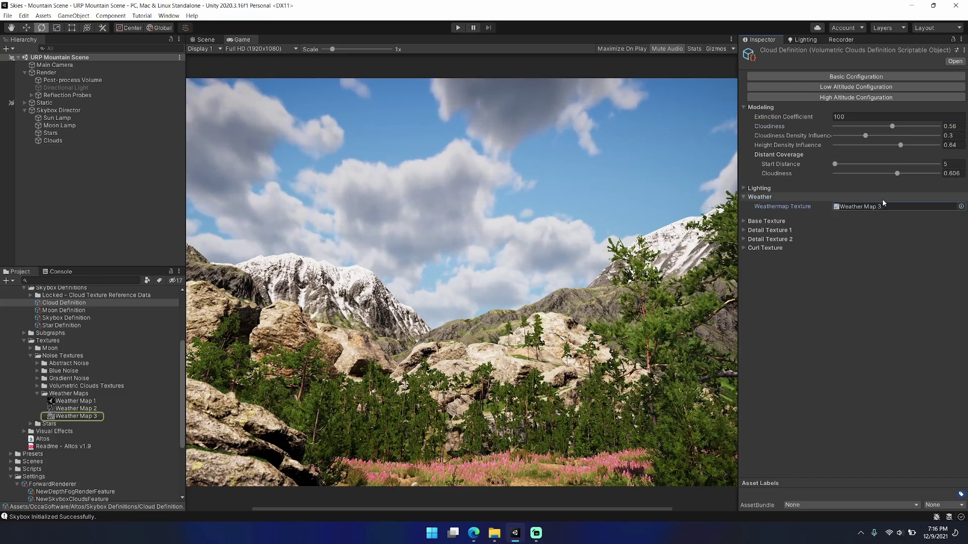
mouse_move(892, 126)
left_mouse_down()
mouse_move(871, 129)
mouse_move(915, 134)
mouse_move(887, 128)
left_mouse_up()
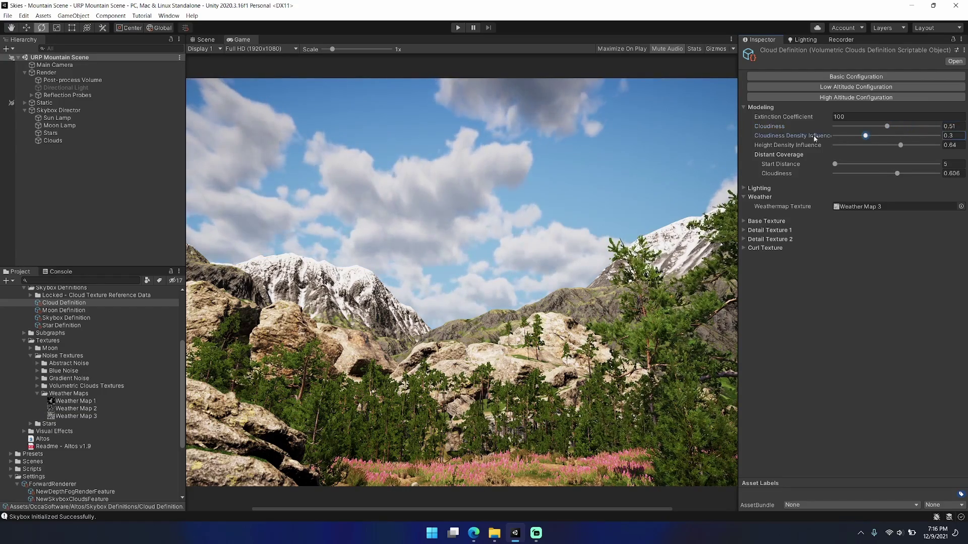
- Try other Cloudiness Density Influence values, set Cloudiness to 0.6, and undo a Height Density Influence trial of 1
left_click_drag(864, 136, 958, 138)
mouse_move(855, 127)
left_mouse_down()
mouse_move(886, 127)
mouse_move(862, 140)
left_mouse_up()
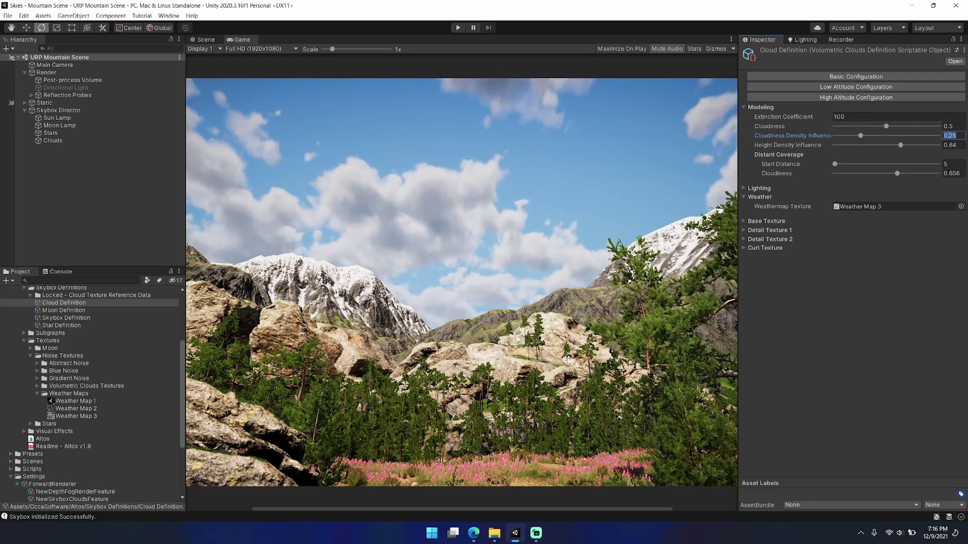
left_click_drag(887, 126, 939, 147)
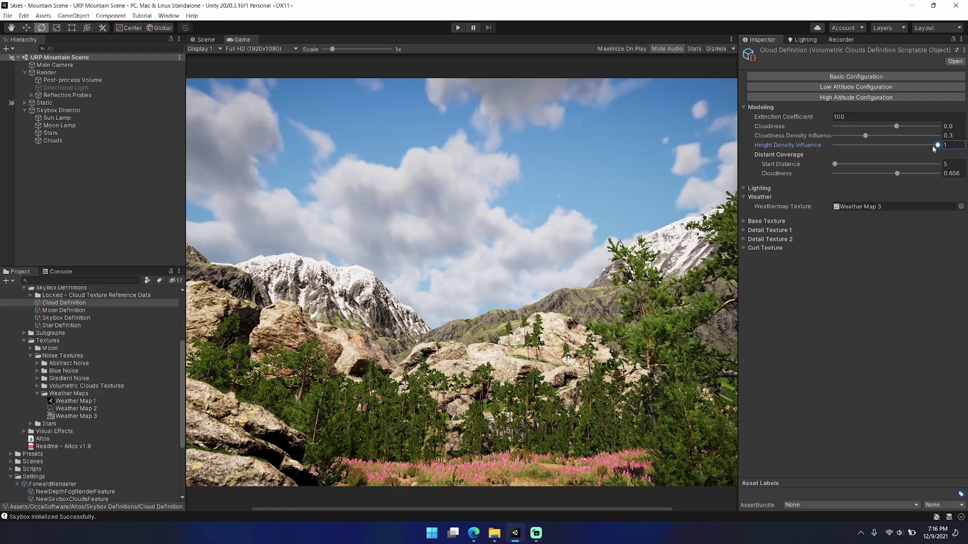
key("ctrl+z")
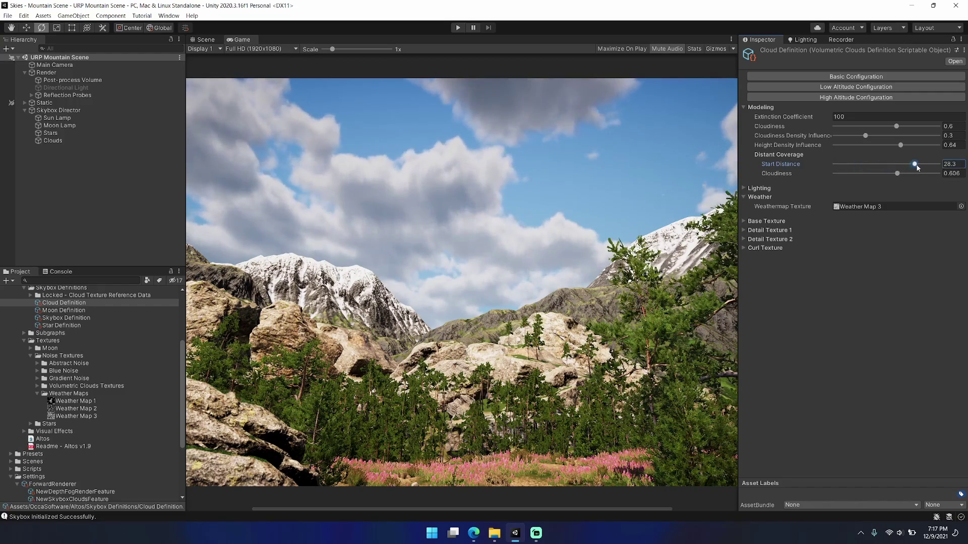
- Set the Distant Coverage Start Distance to 5 and its Cloudiness to 0.735, also trying Cloudiness values of 0.542 and 0
mouse_move(898, 175)
left_mouse_down()
mouse_move(819, 177)
mouse_move(957, 182)
mouse_move(872, 175)
mouse_move(892, 182)
left_mouse_up()
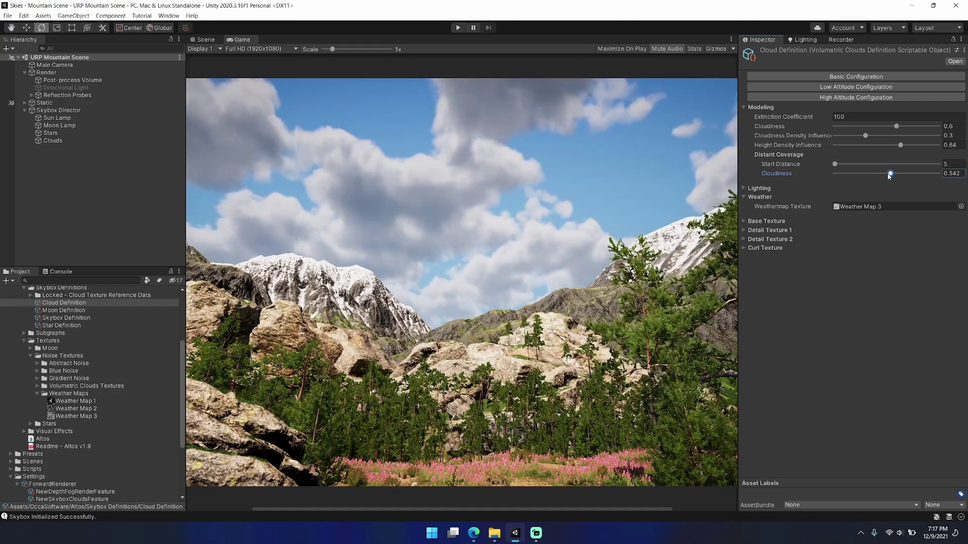
left_click_drag(890, 175, 930, 175)
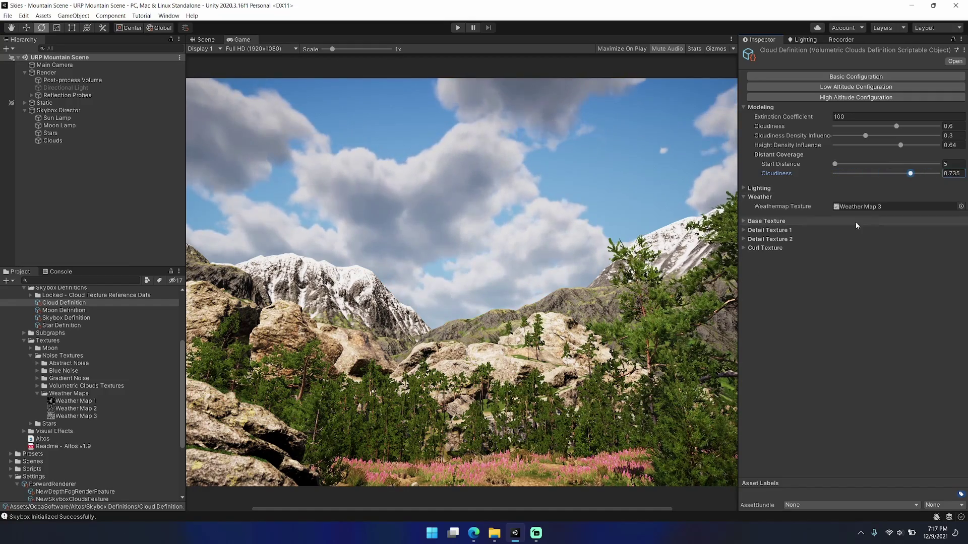
left_click_drag(909, 174, 805, 174)
key("ctrl+z")
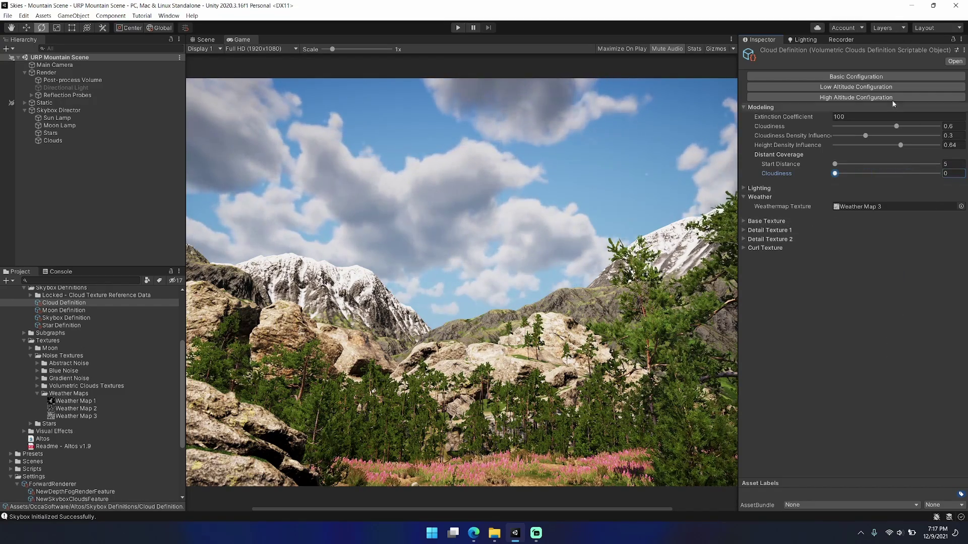
- Try a shorter Cloud Fade Distance, keep it at 7.8 km, and set the Distant Coverage Cloudiness to 0.677
left_click(856, 77)
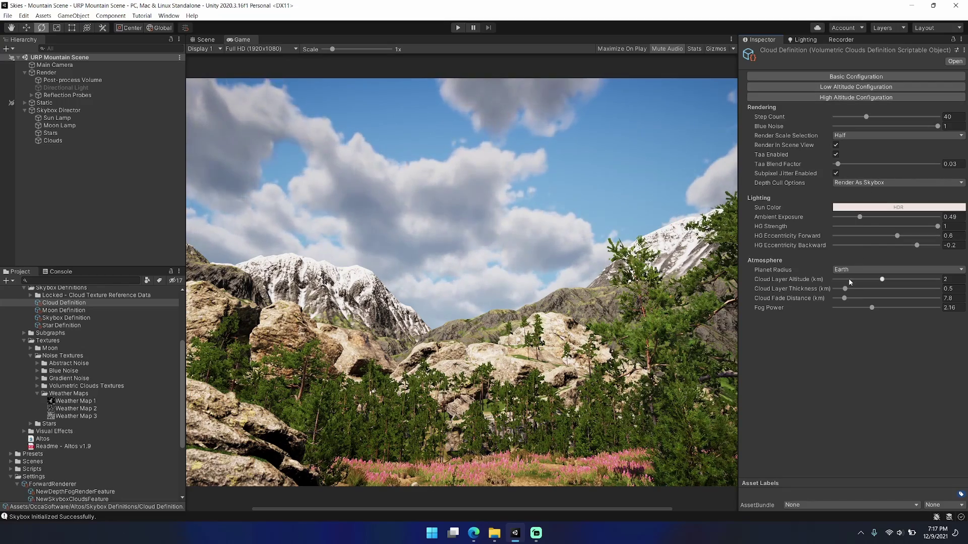
left_click_drag(845, 299, 825, 301)
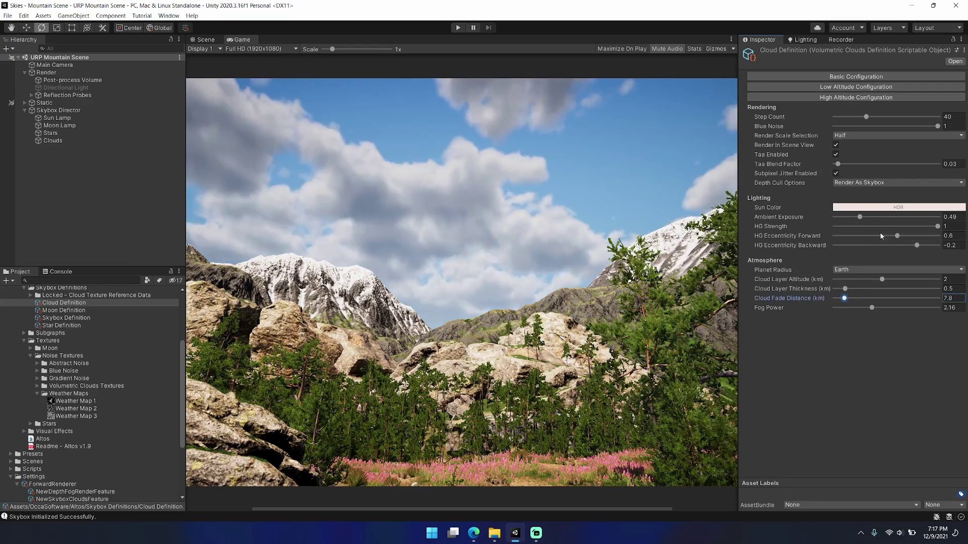
left_click(855, 87)
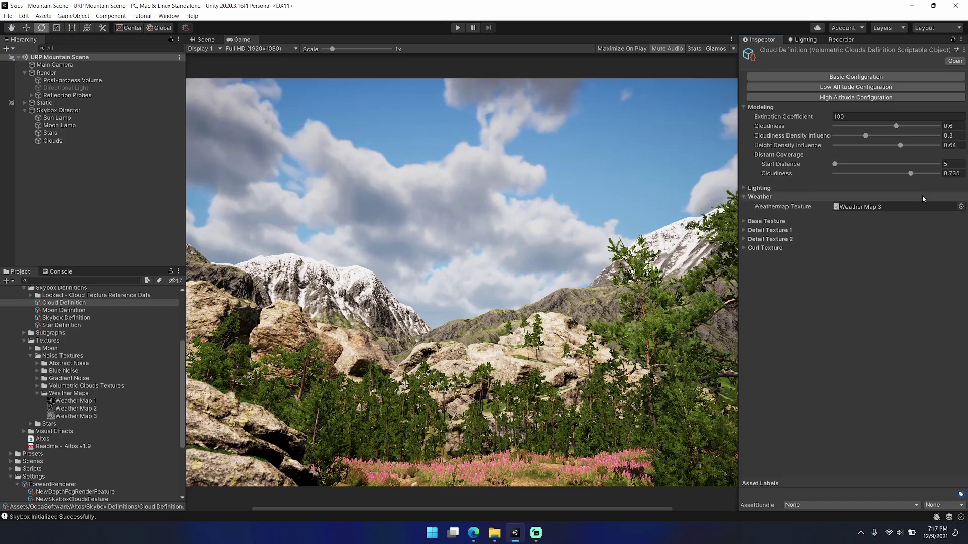
mouse_move(819, 174)
left_mouse_down()
mouse_move(809, 174)
mouse_move(827, 165)
left_mouse_up()
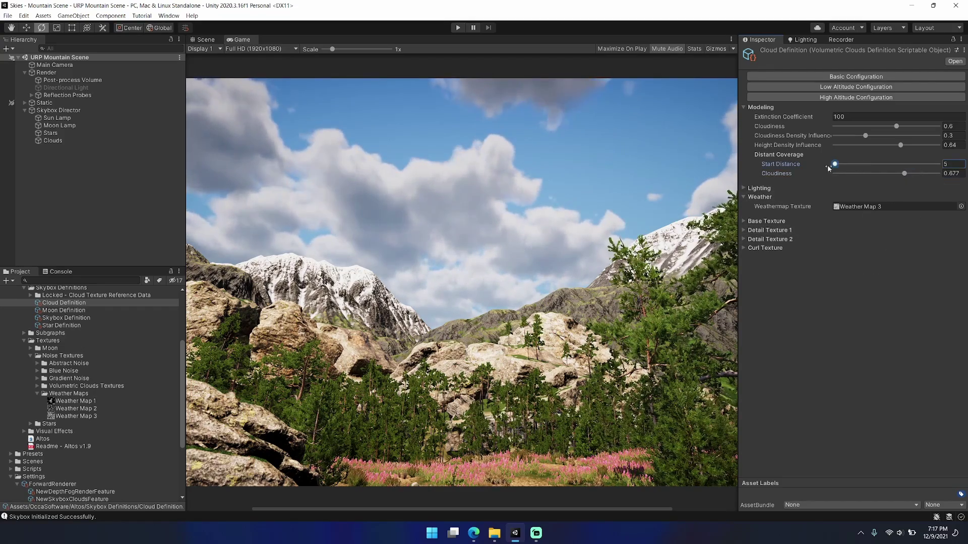
- Open the low-altitude Lighting settings and try Max Lighting Distances of 100 and 10
left_click(770, 188)
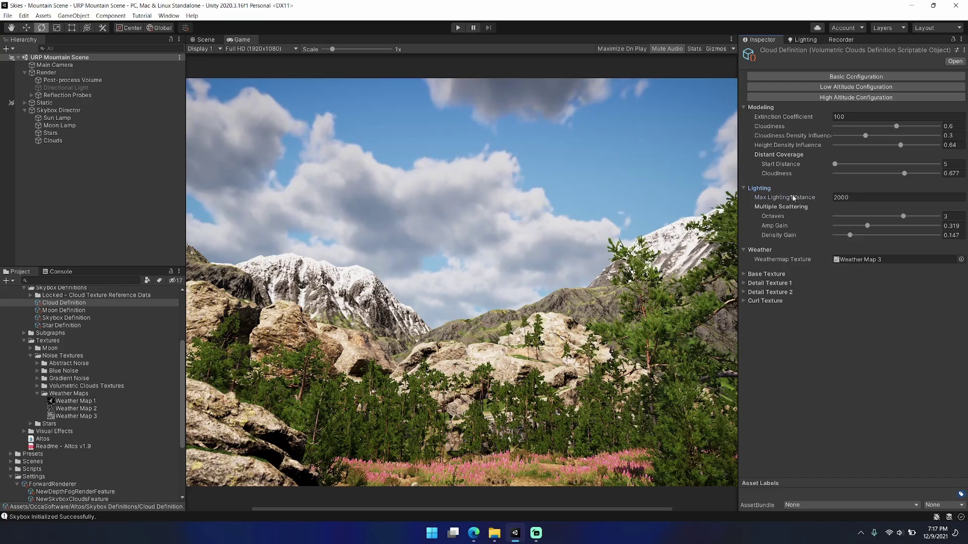
left_click(861, 198)
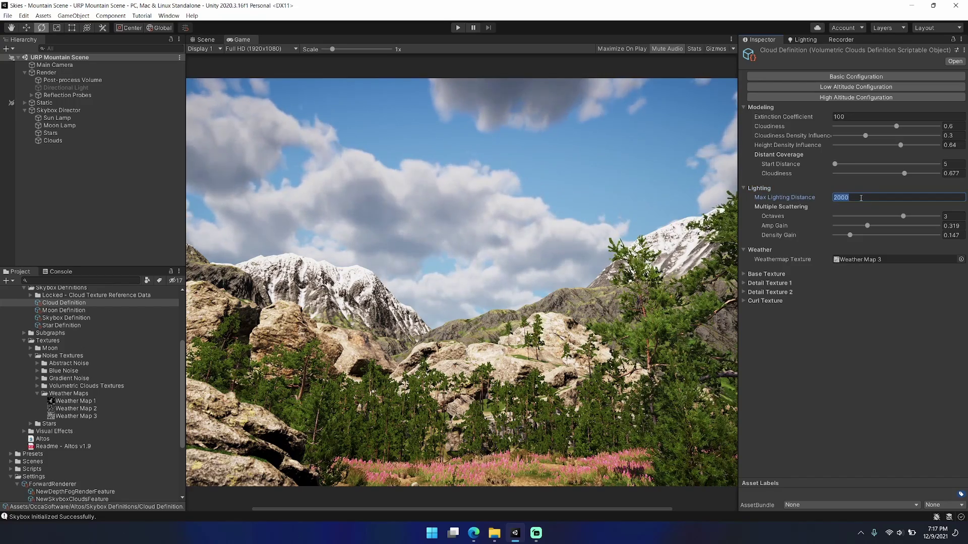
type("1")
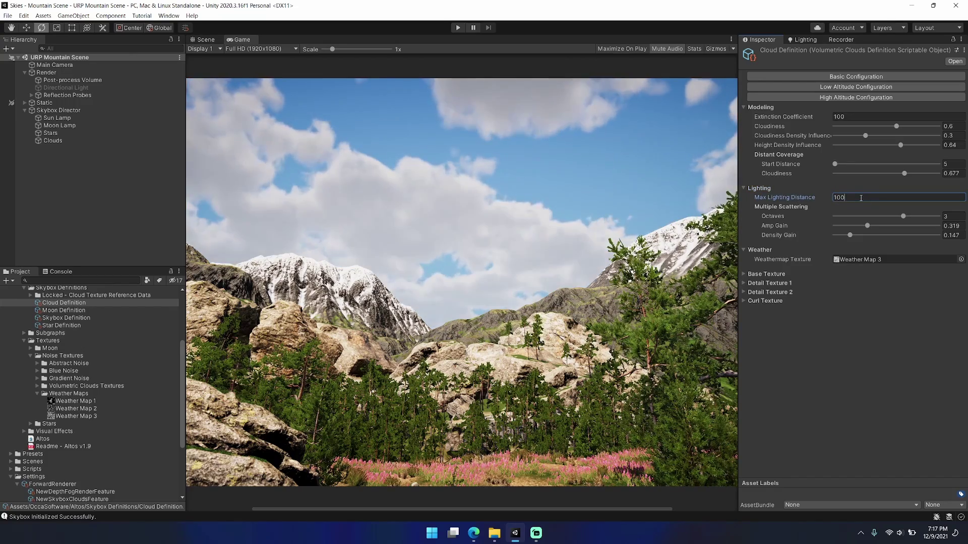
type("0")
key("Return")
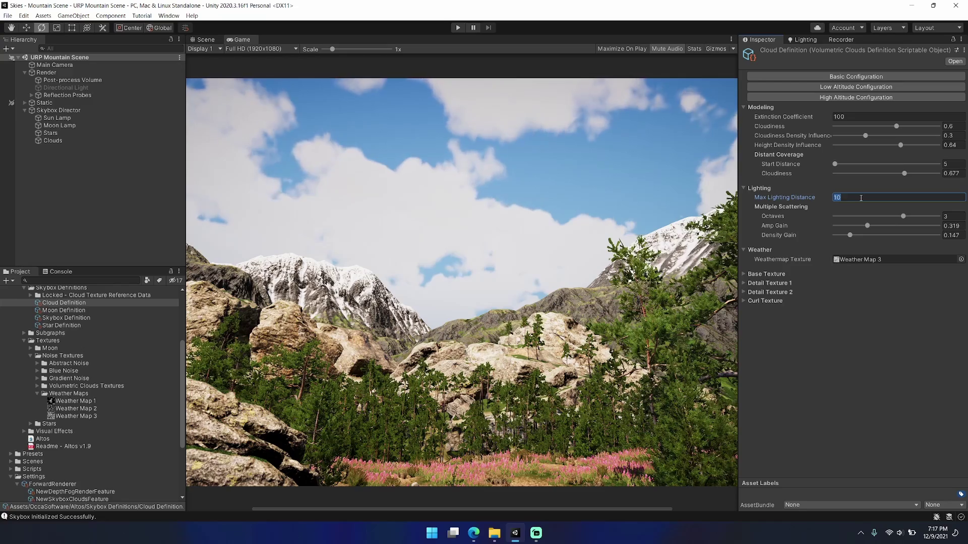
- Try Max Lighting Distances of 1000 and 100000, then restore the distance to 2000
type("1000")
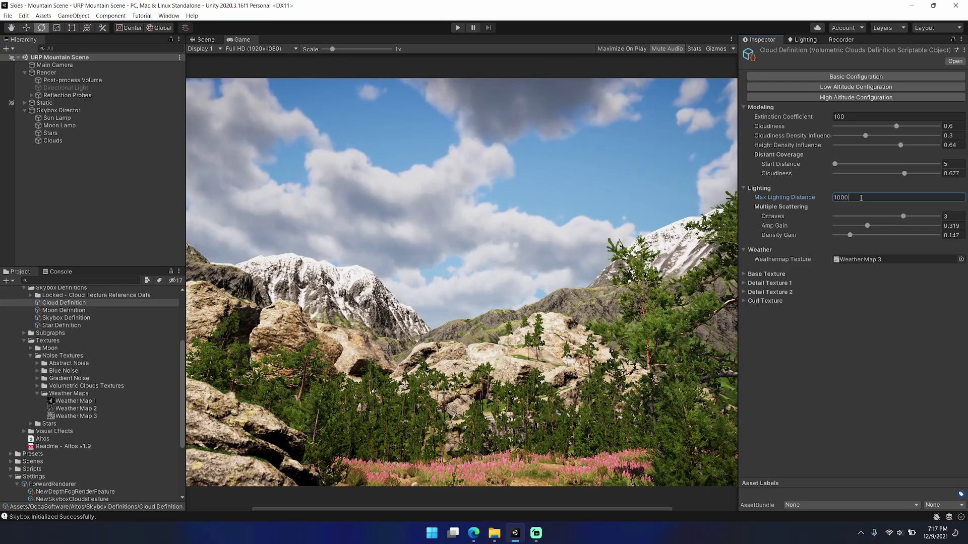
type("00")
key("ctrl+a")
type("2000")
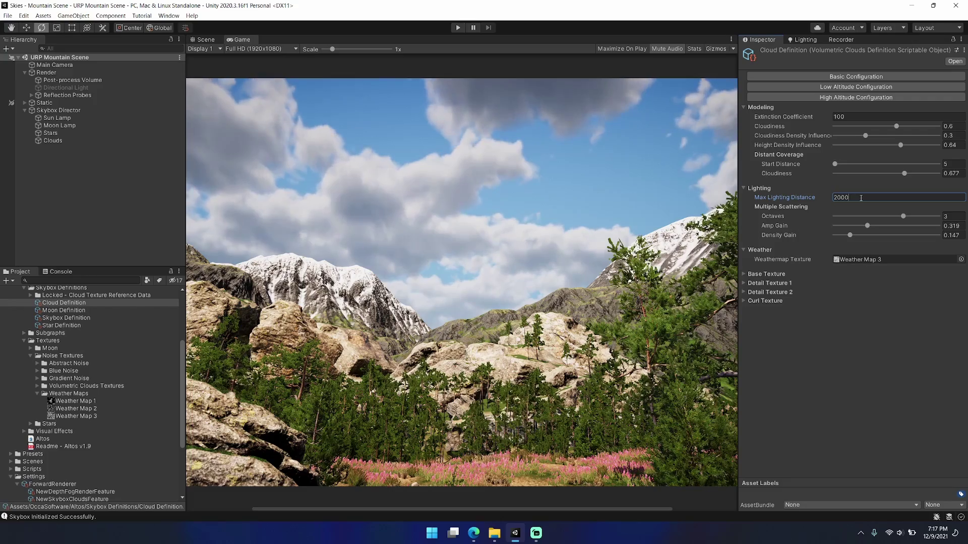
left_click(861, 198)
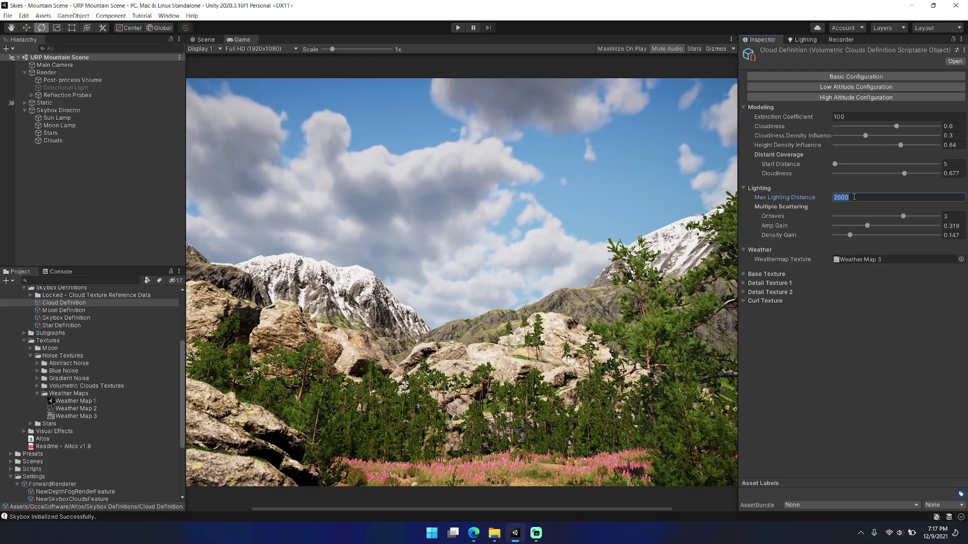
left_click(847, 393)
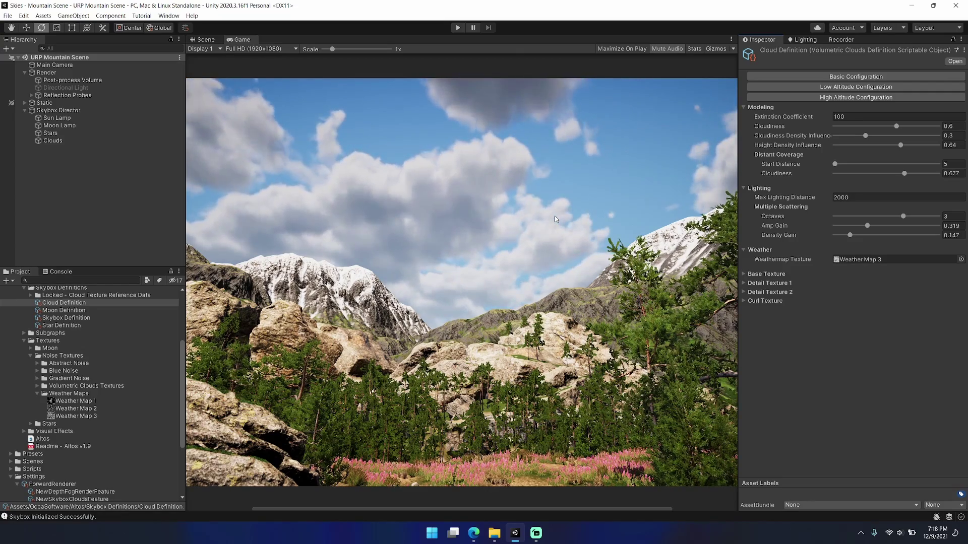
- Lower the Multiple Scattering Octaves to the minimum and set the Ambient Exposure in the basic configuration to 0
left_click(903, 216)
left_click_drag(904, 216, 834, 217)
left_click(846, 77)
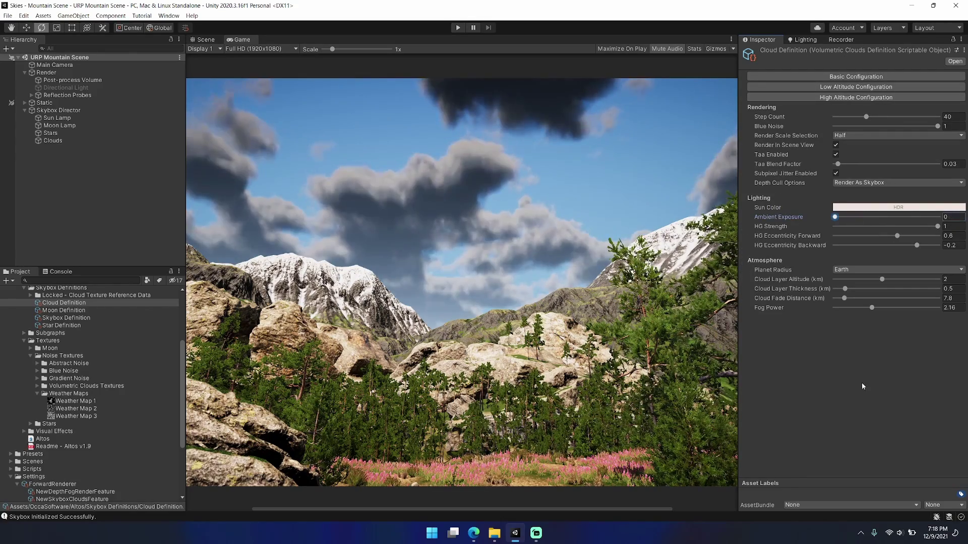
- Raise the Multiple Scattering Octaves in the low-altitude Lighting settings to 2 and then to 3
left_click(865, 88)
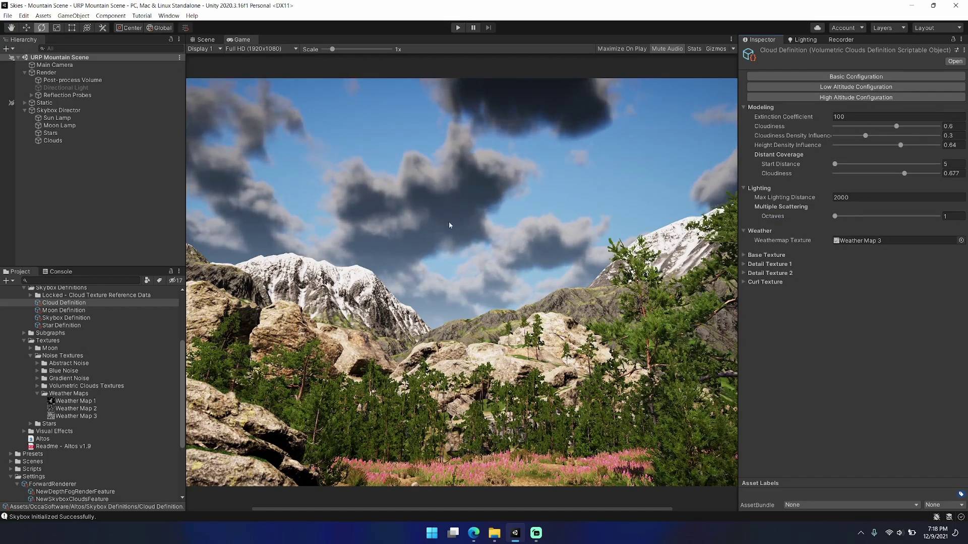
left_click_drag(835, 217, 860, 219)
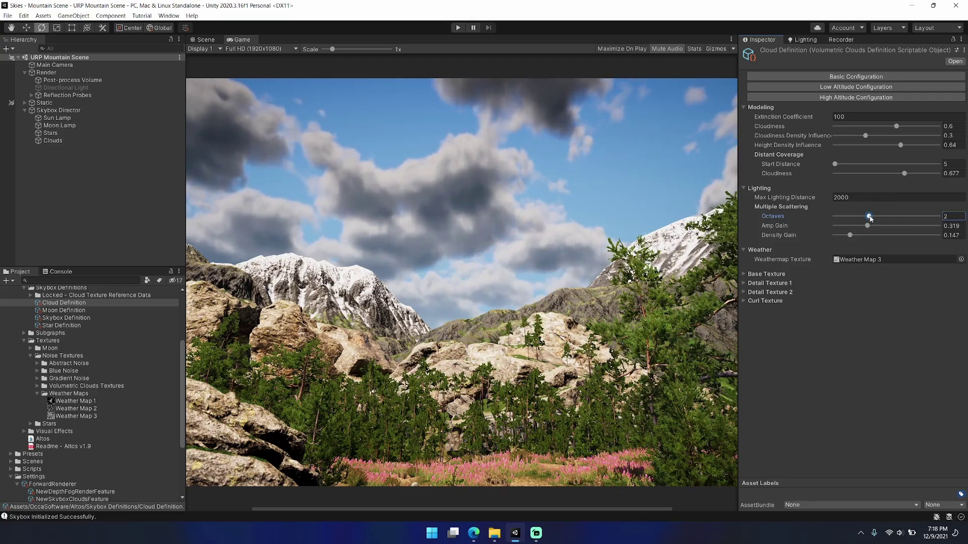
left_click_drag(870, 217, 903, 217)
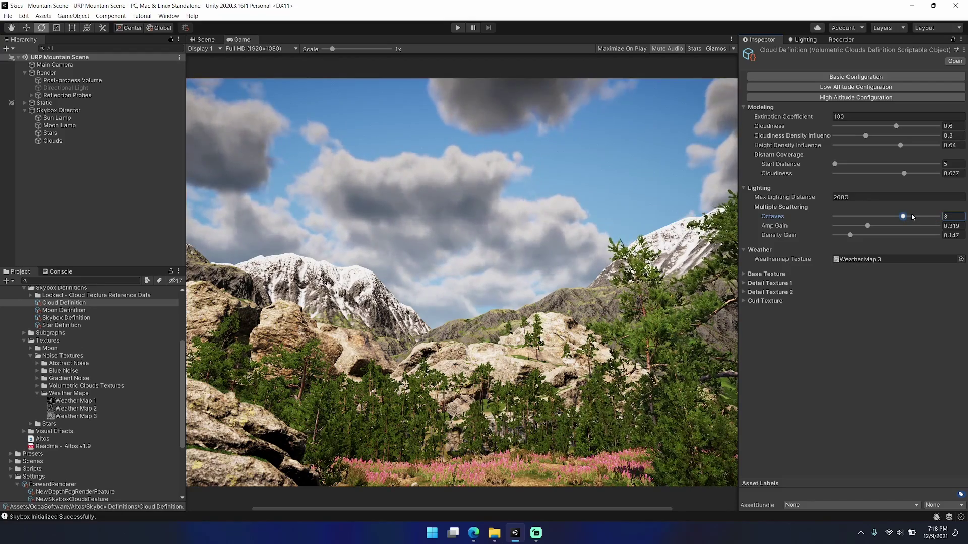
- Set the Multiple Scattering Amp Gain to 0.401 and the Ambient Exposure in the basic configuration to 0.536
mouse_move(867, 226)
left_mouse_down()
mouse_move(825, 229)
mouse_move(926, 230)
mouse_move(835, 236)
mouse_move(953, 242)
mouse_move(845, 234)
mouse_move(846, 226)
mouse_move(889, 231)
mouse_move(860, 218)
left_mouse_up()
left_click(856, 77)
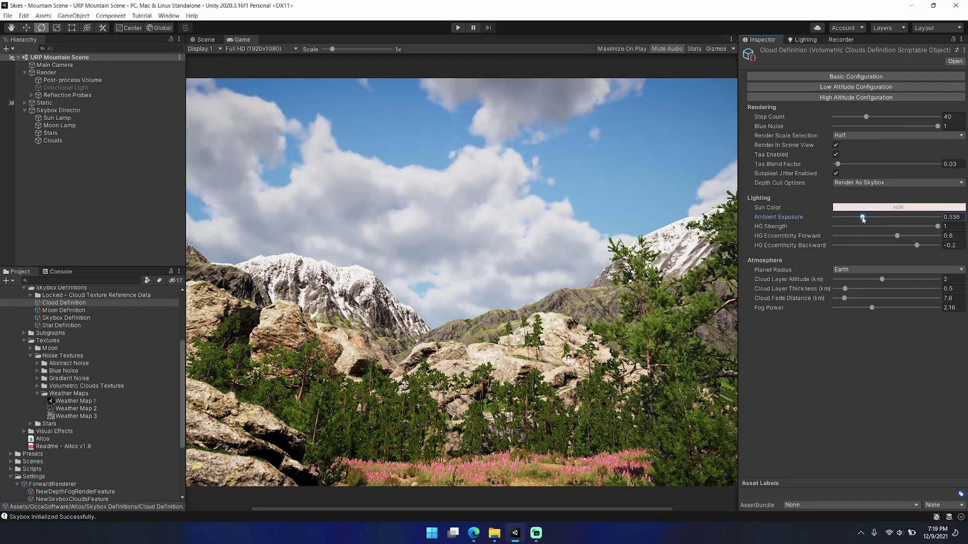
- Try Weather Map 2 and Weather Map 1 as the low-altitude Weathermap Texture, then reassign Weather Map 3
left_click(855, 98)
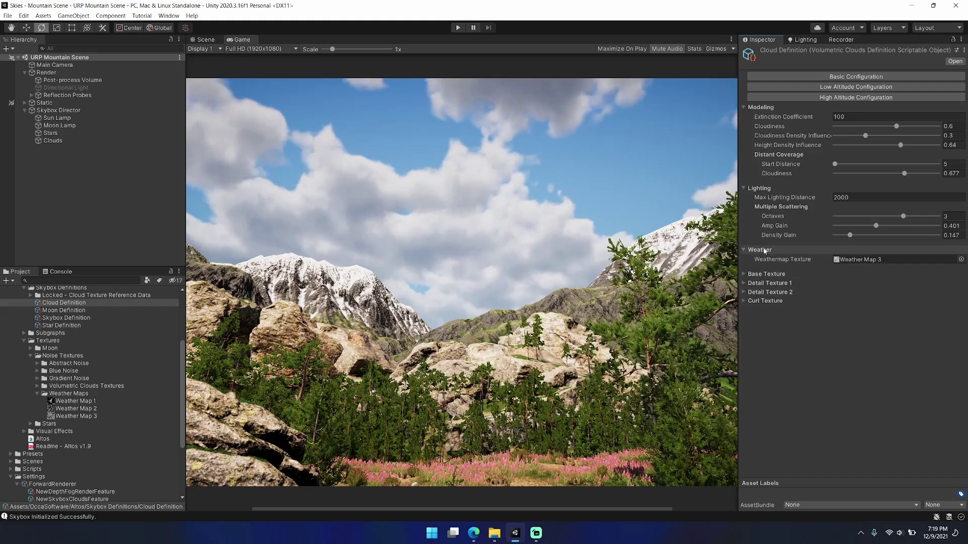
left_click(928, 259)
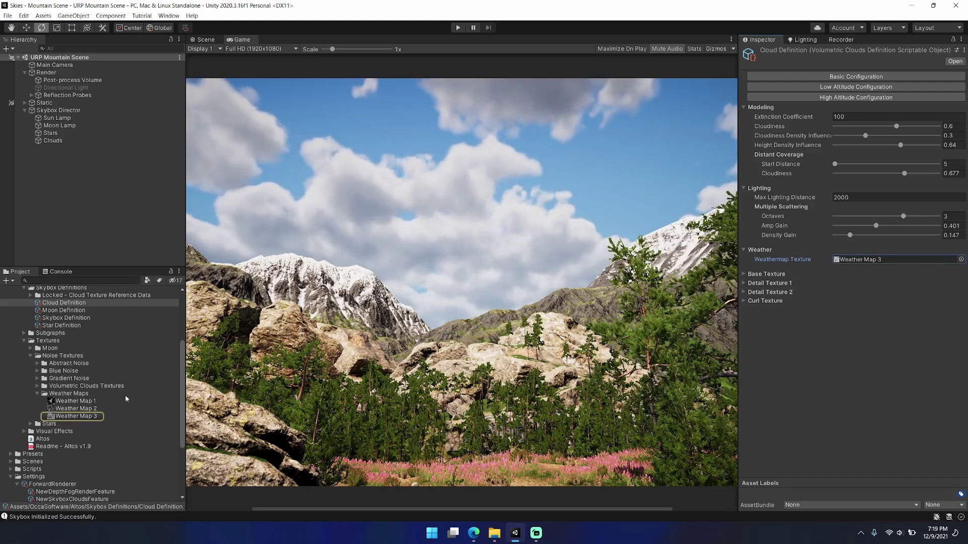
left_click_drag(863, 266, 872, 260)
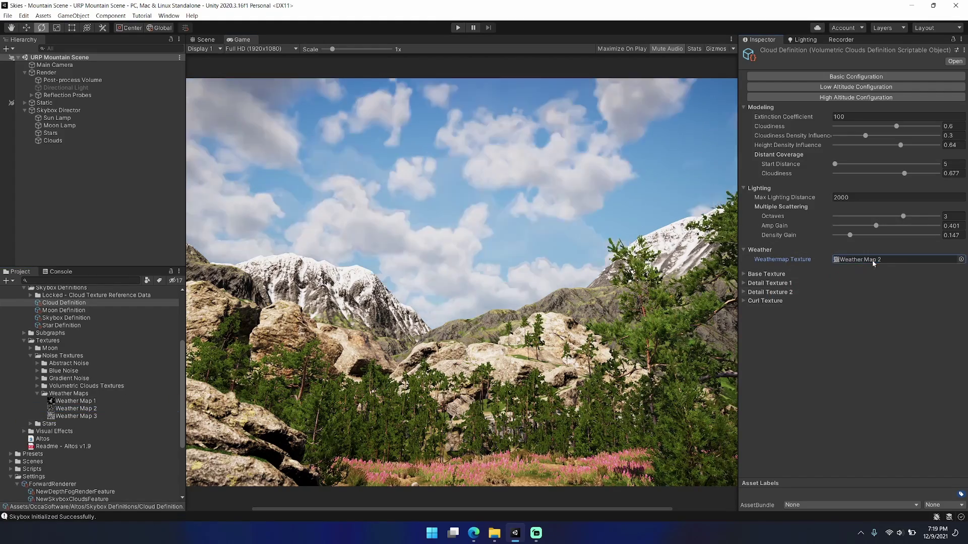
left_click(85, 402)
left_click_drag(87, 403, 898, 259)
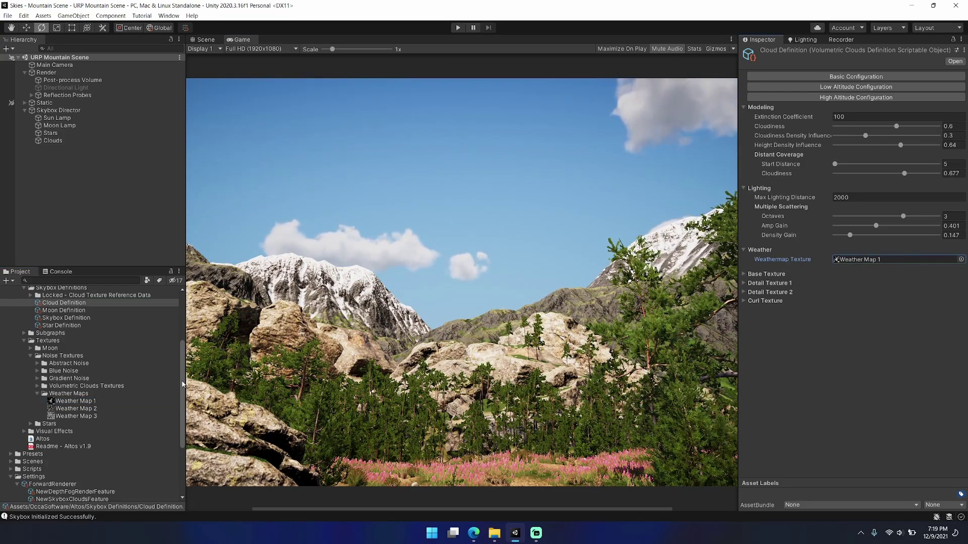
left_click_drag(76, 415, 887, 260)
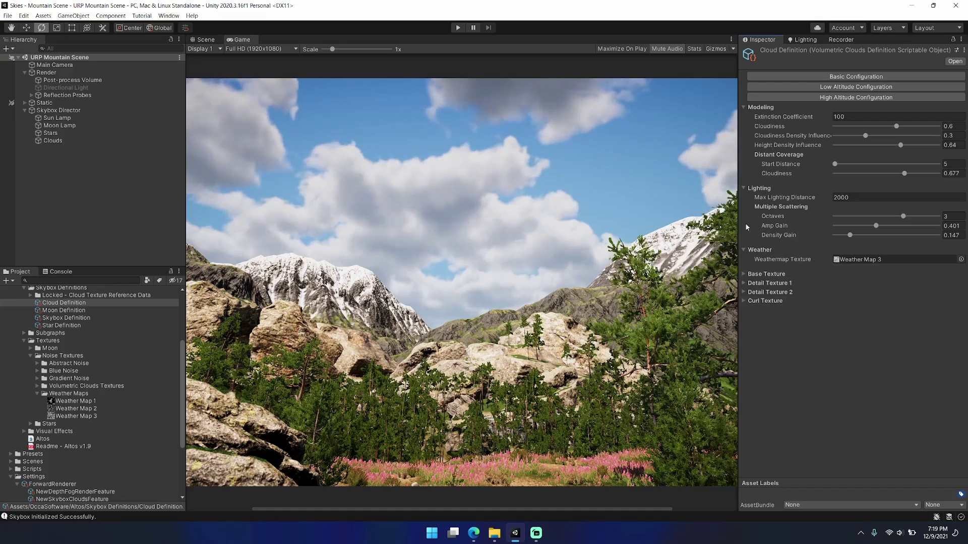
- Collapse the Modeling, Lighting and Weather sections and expand the Base Texture and Detail Texture 1 settings
left_click(759, 250)
left_click(759, 188)
left_click(771, 106)
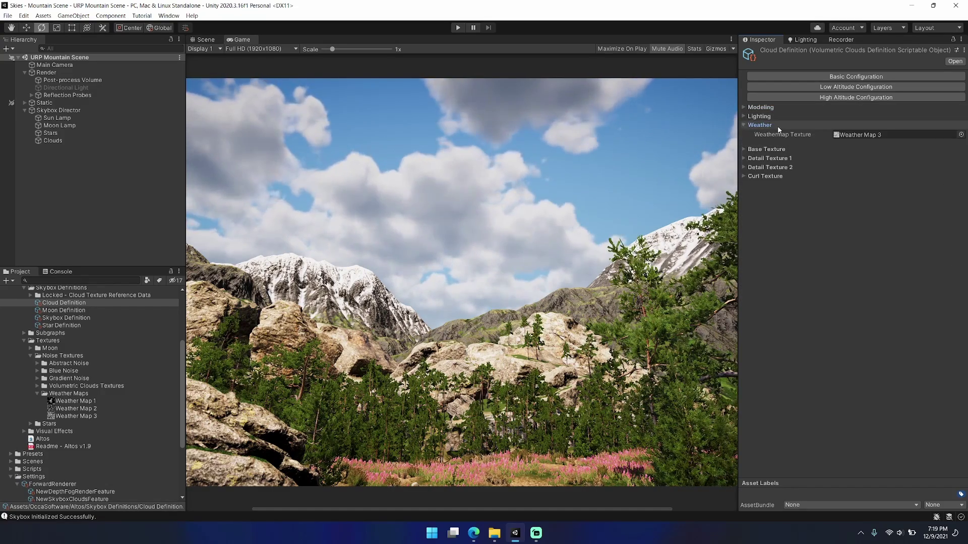
left_click(766, 134)
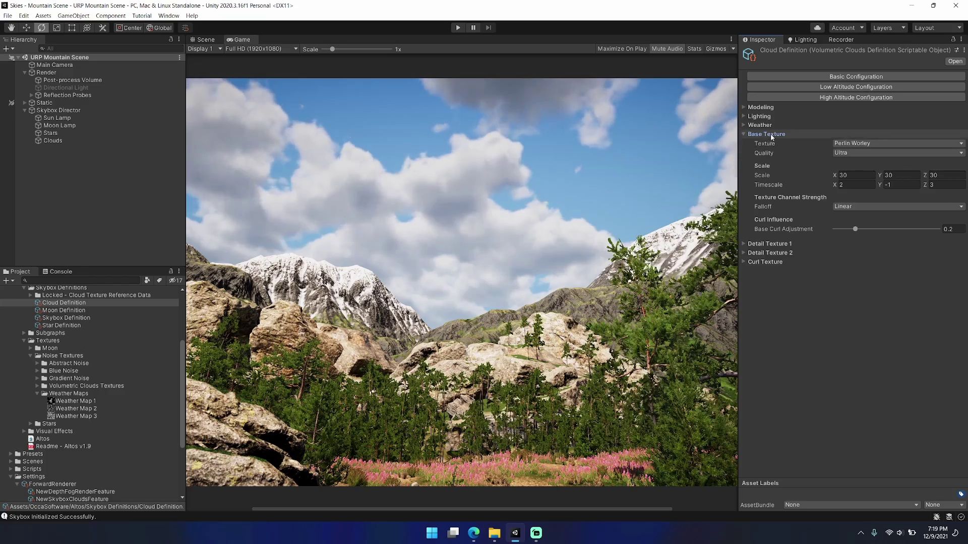
left_click(786, 244)
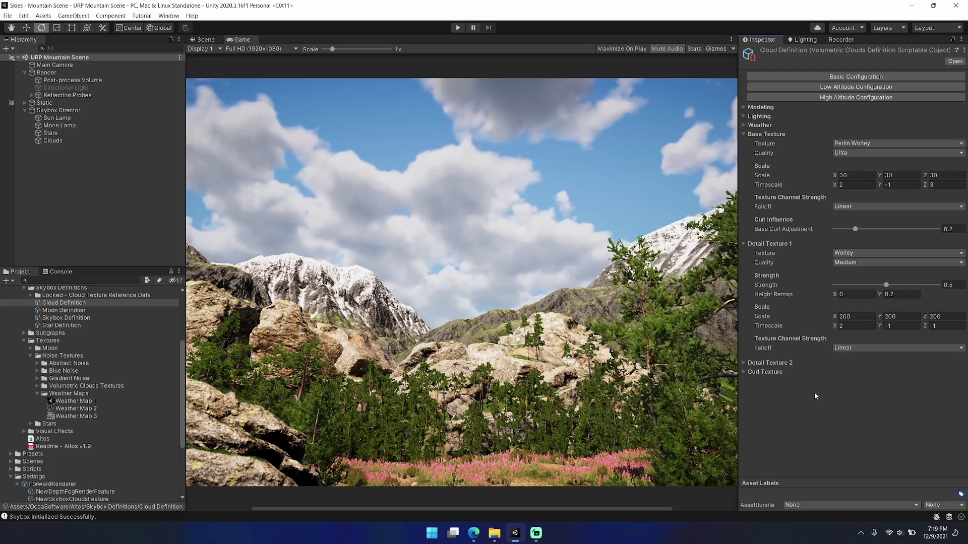
- Try the Perlin and Worley noise types for the Base Texture, then restore Perlin Worley
left_click(878, 144)
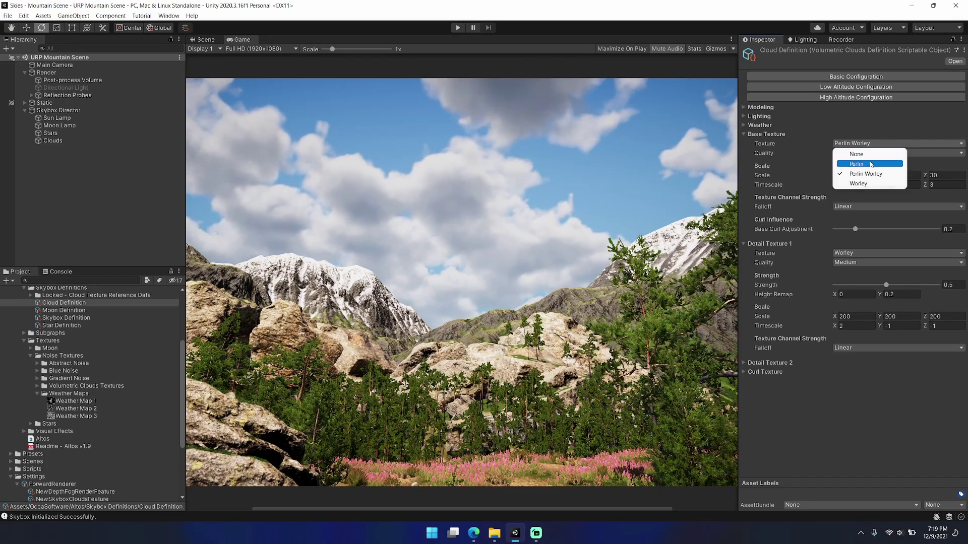
left_click(858, 164)
left_click(863, 143)
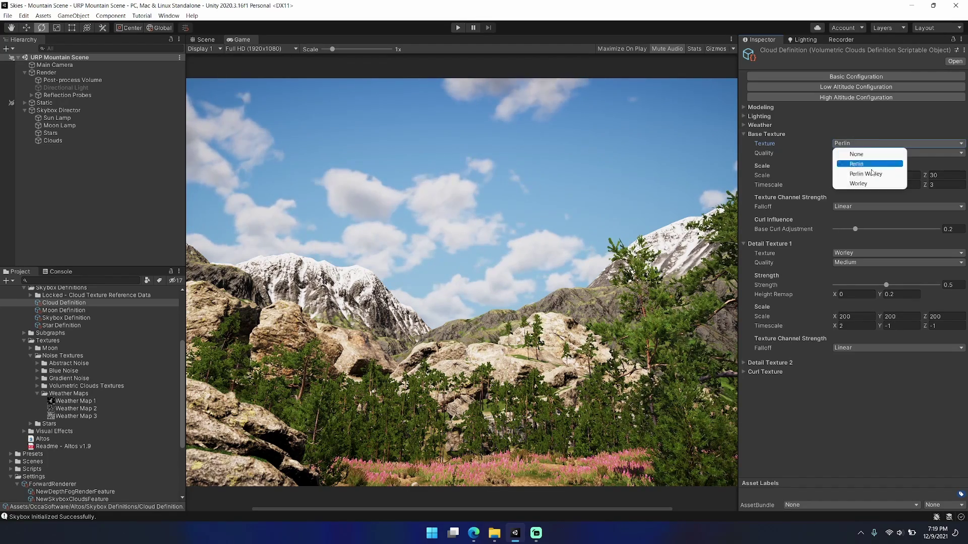
left_click(867, 184)
left_click(875, 144)
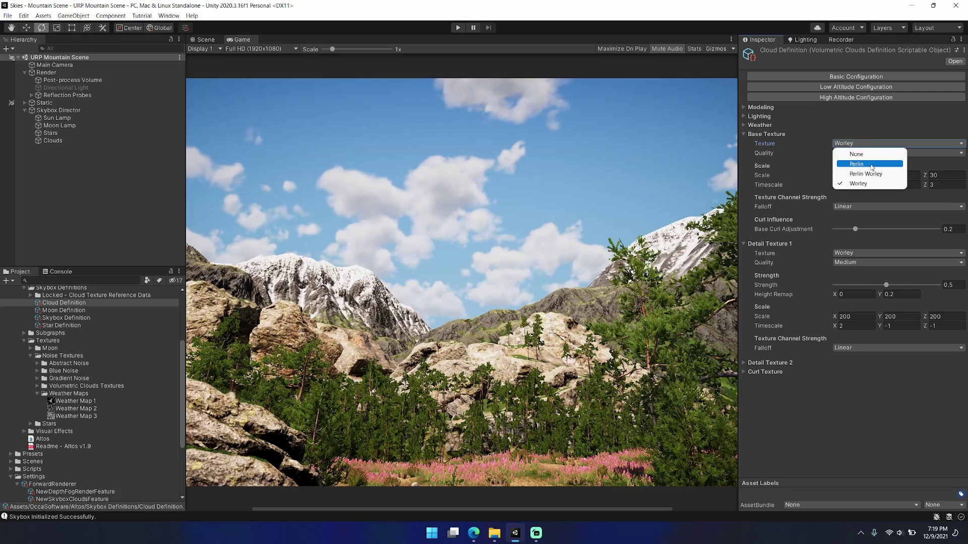
left_click(869, 174)
- Try Low, Medium and High Quality for the Base Texture, then return it to Ultra
left_click(858, 153)
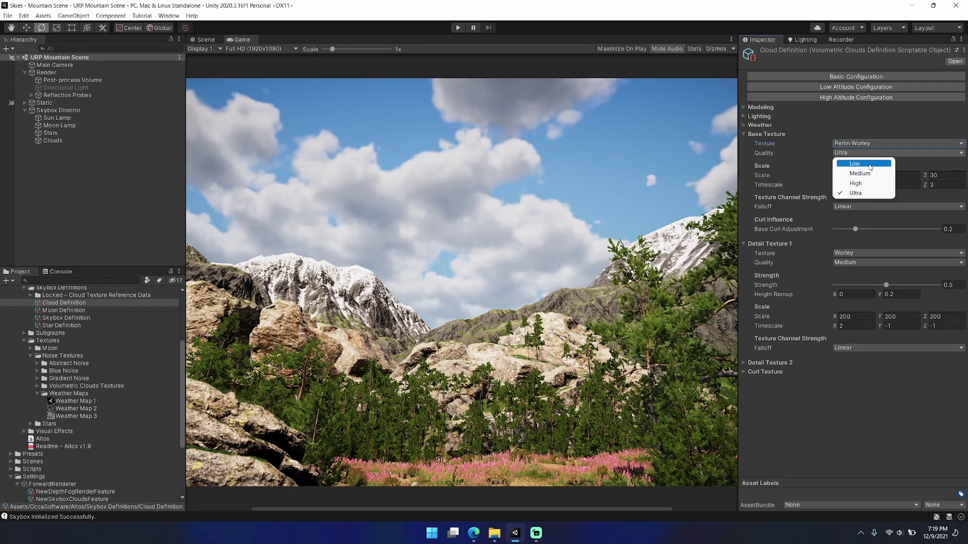
left_click(869, 166)
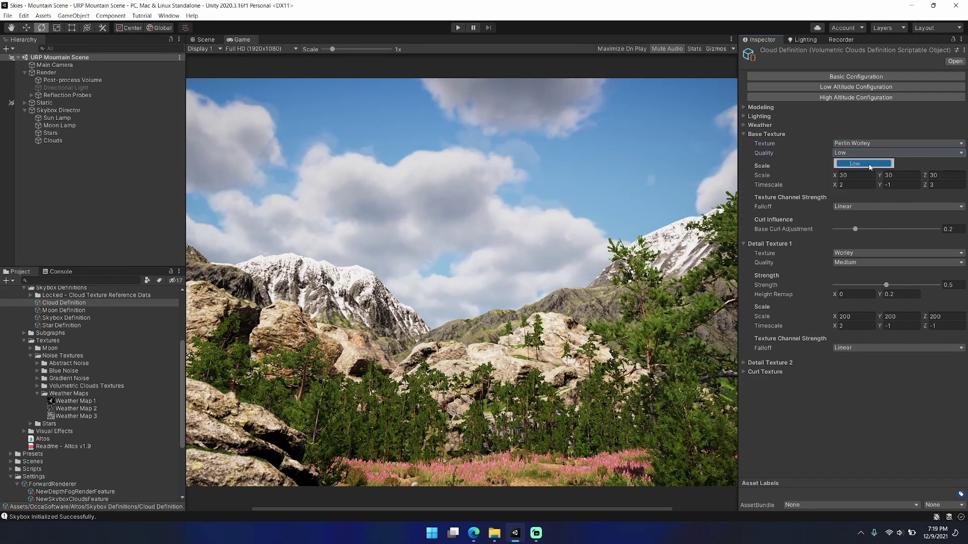
left_click(852, 154)
left_click(863, 173)
left_click(863, 154)
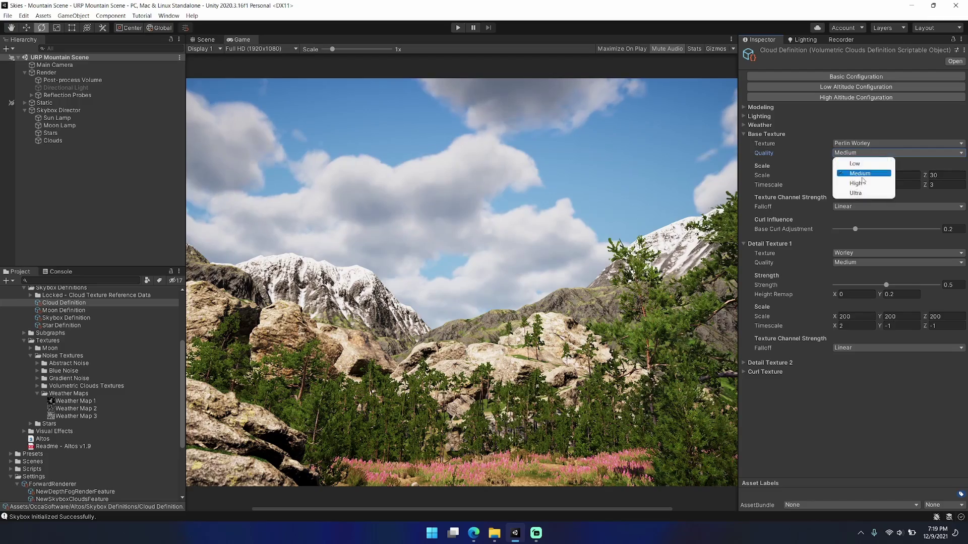
left_click(859, 183)
left_click(860, 154)
left_click(860, 192)
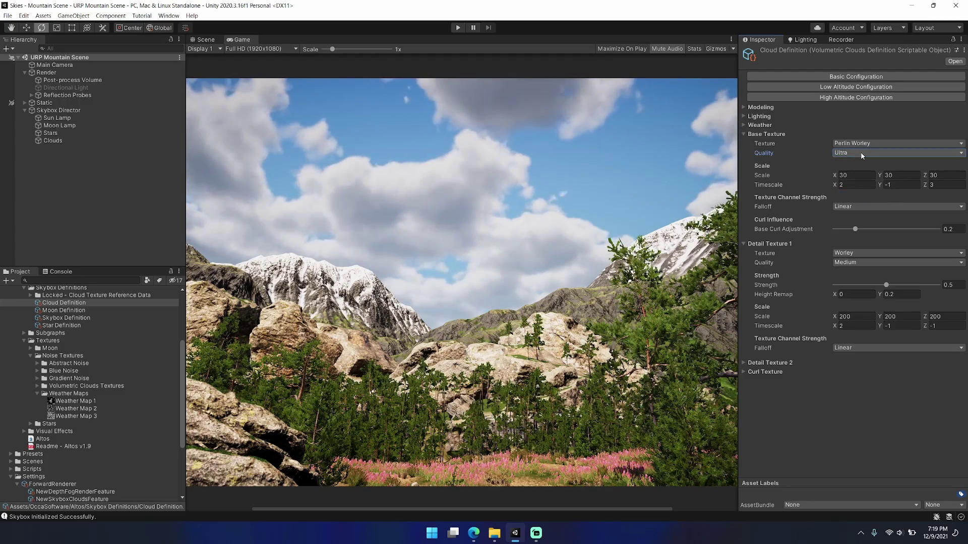
left_click(861, 154)
left_click(860, 193)
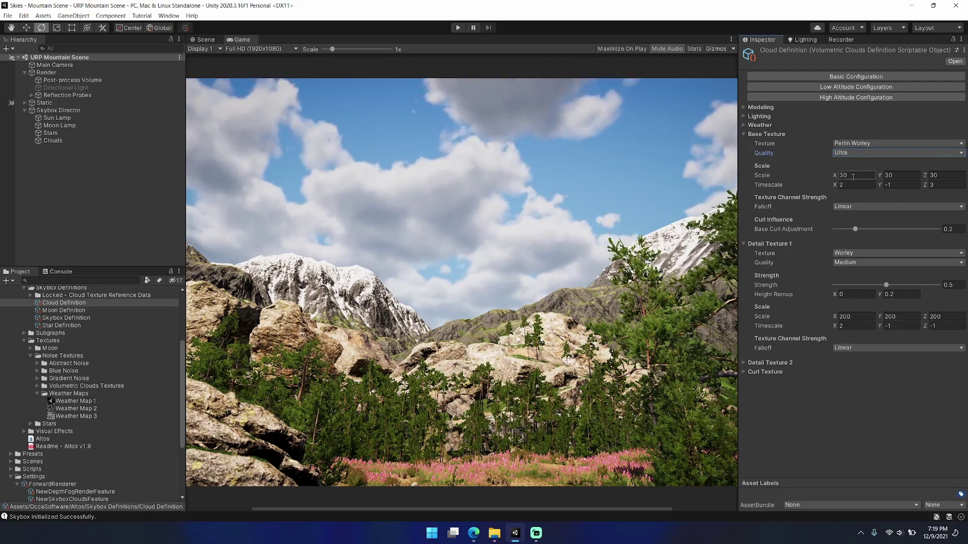
- Try a Base Texture Scale of 10 on the X, Y and Z axes
left_click(856, 176)
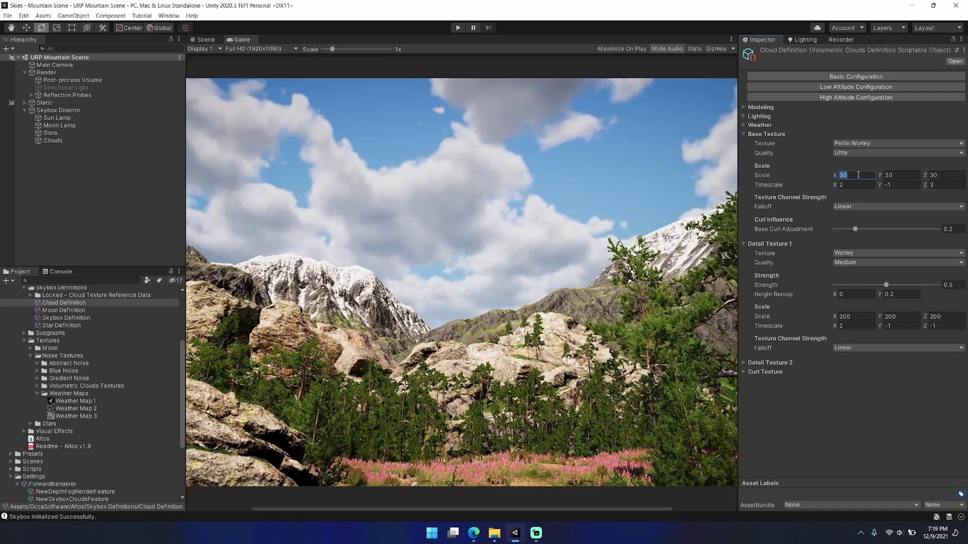
type("10")
key("Tab")
type("10")
key("Tab")
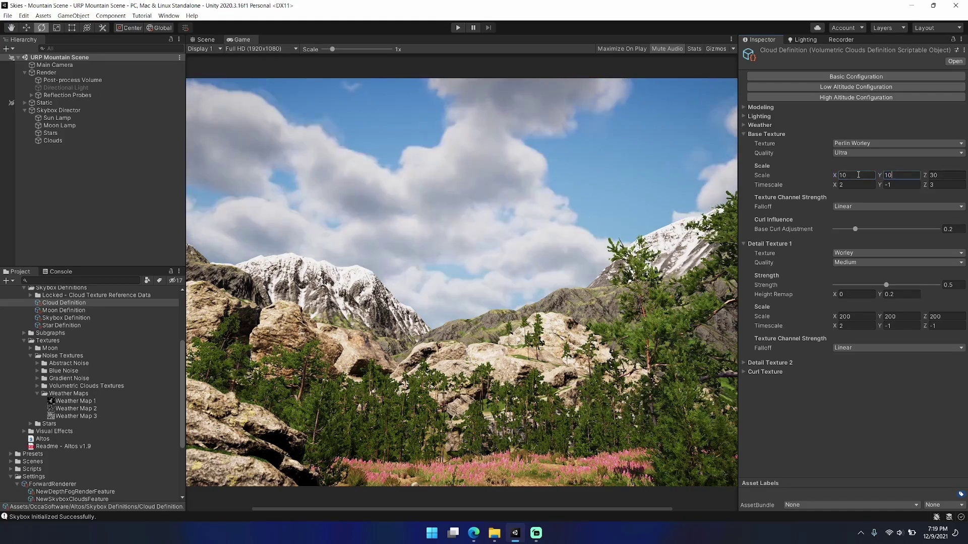
type("10")
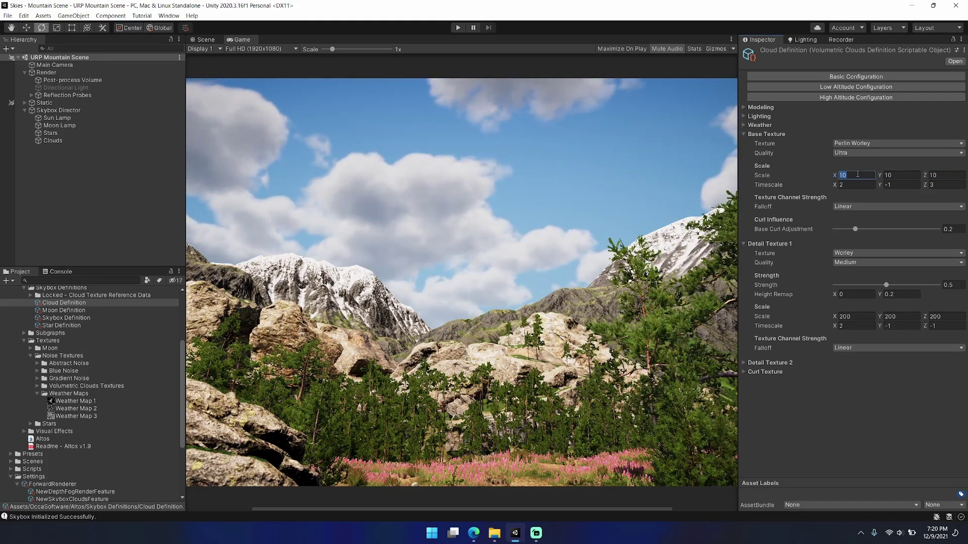
- Set the Base Texture Scale to 50 on the X, Y and Z axes
type("50")
key("Tab")
type("50")
key("Tab")
type("50")
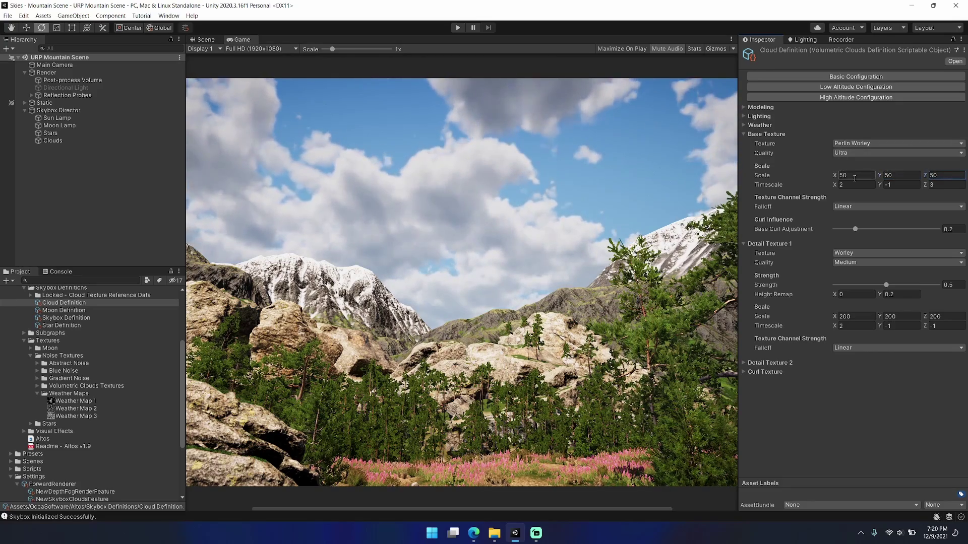
- Try a Base Texture Timescale of 0 on all three axes, then undo the Timescale changes
left_click(860, 184)
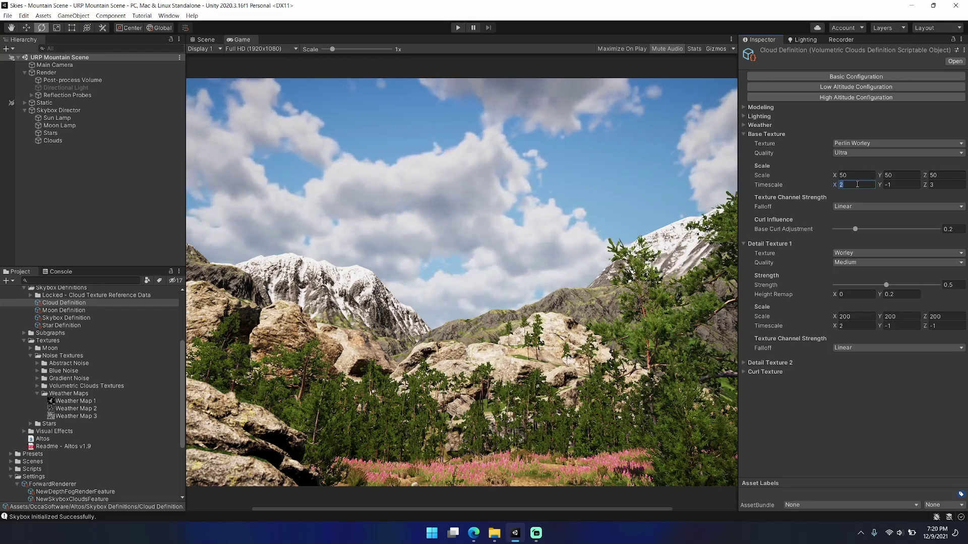
type("0")
key("Tab")
type("0")
key("Tab")
type("0")
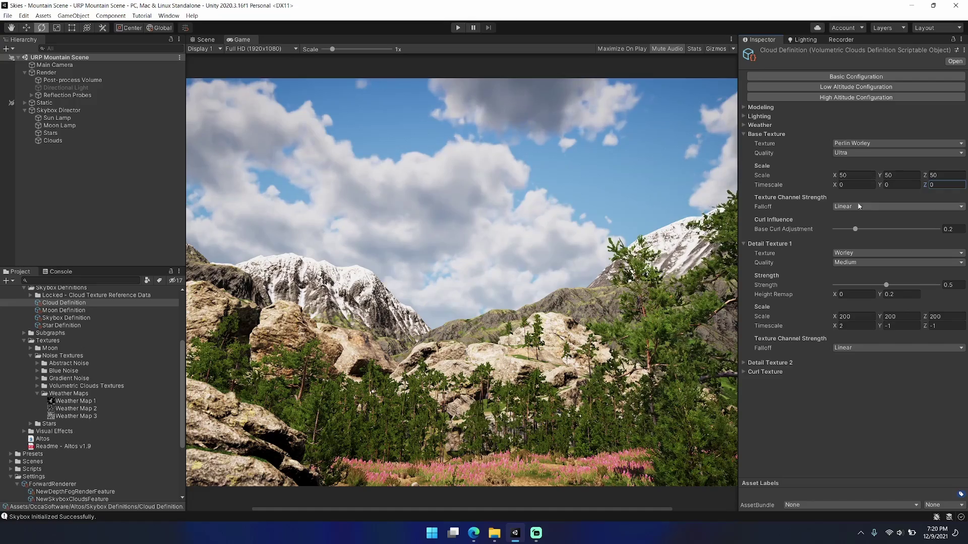
key("ctrl+z")
key("ctrl+z")
key("ctrl+z")
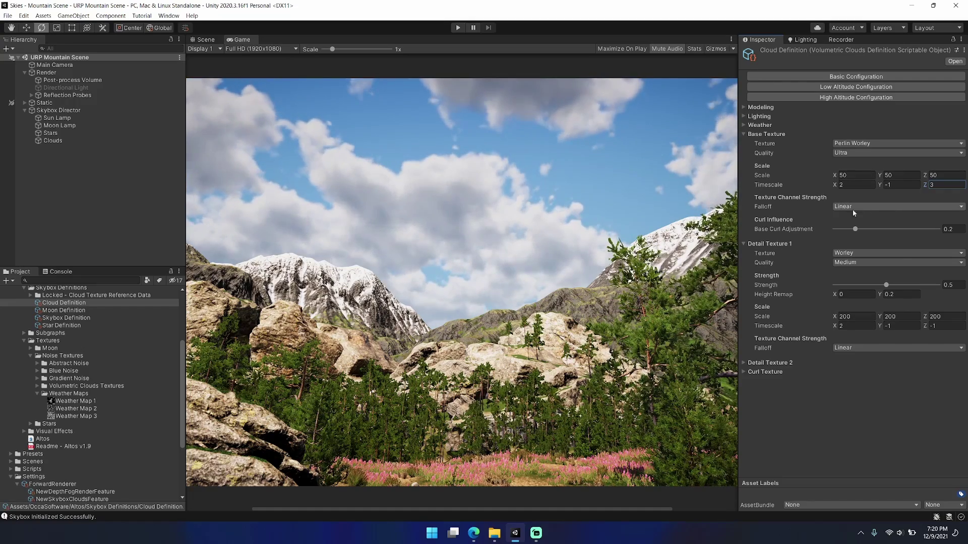
left_click(854, 212)
left_click(857, 213)
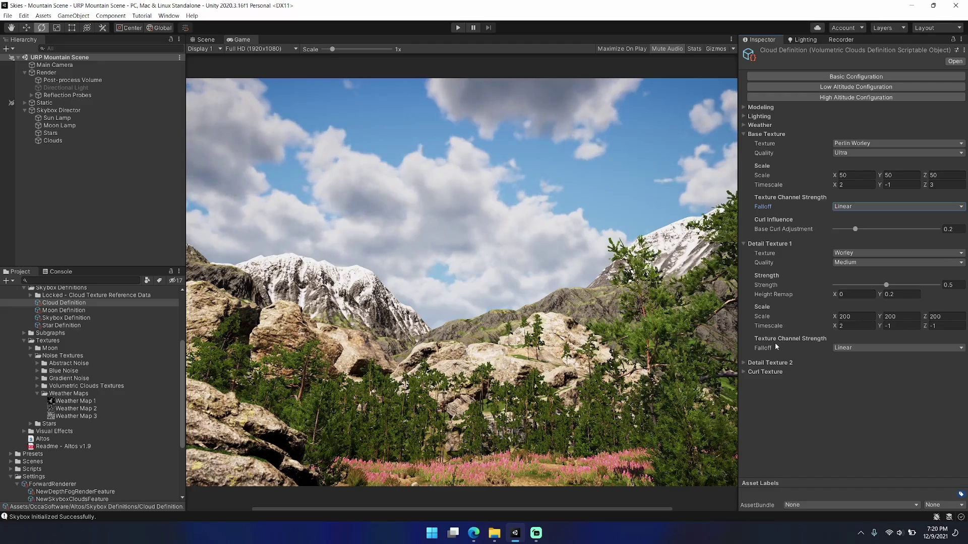
left_click(784, 363)
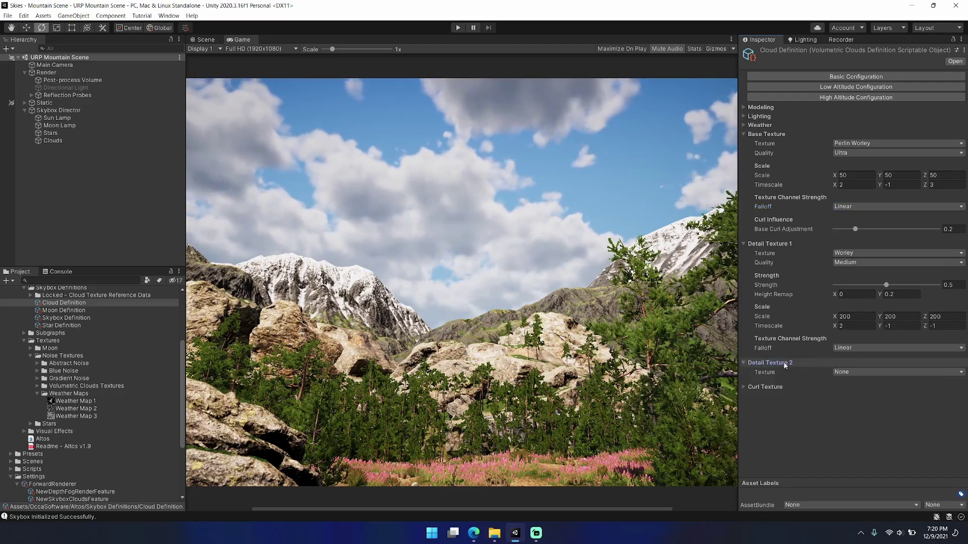
left_click(784, 363)
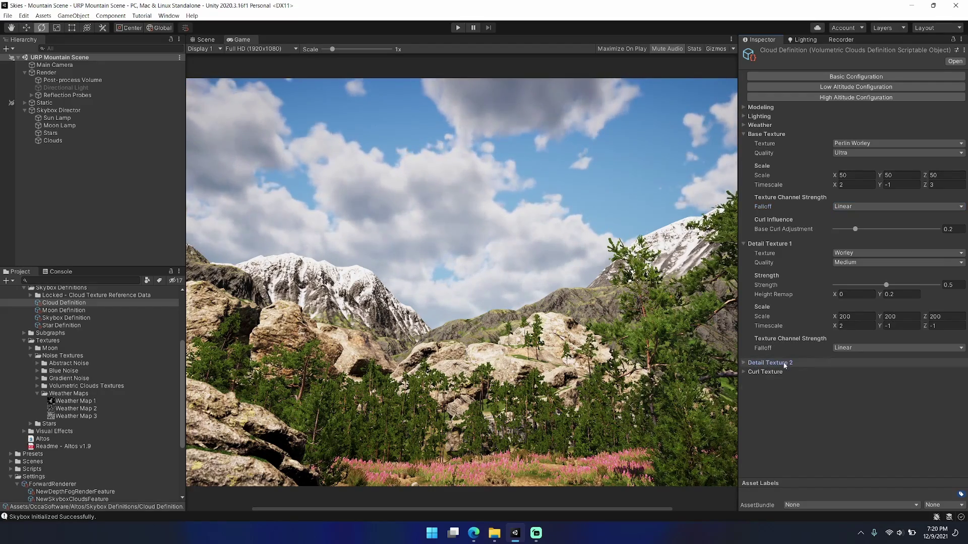
left_click(865, 208)
left_click(869, 228)
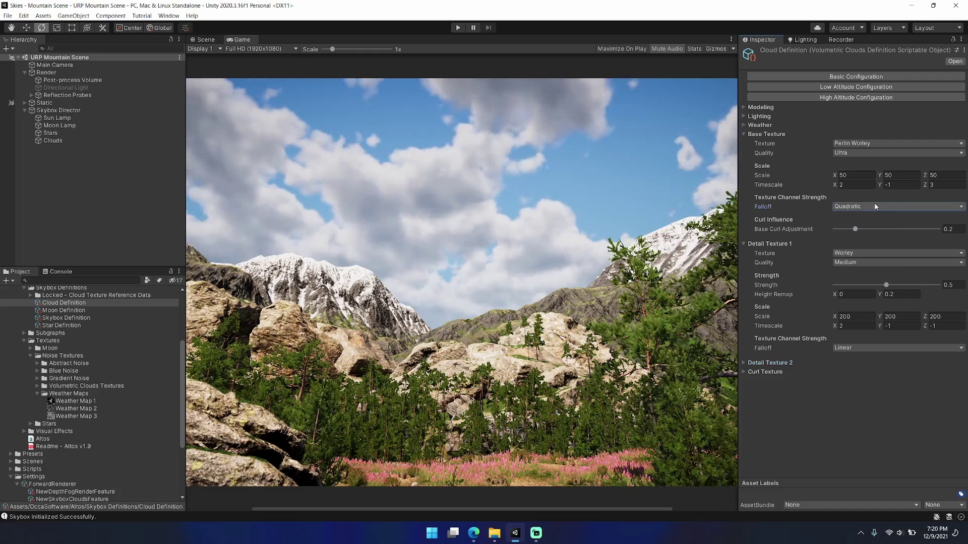
left_click(875, 208)
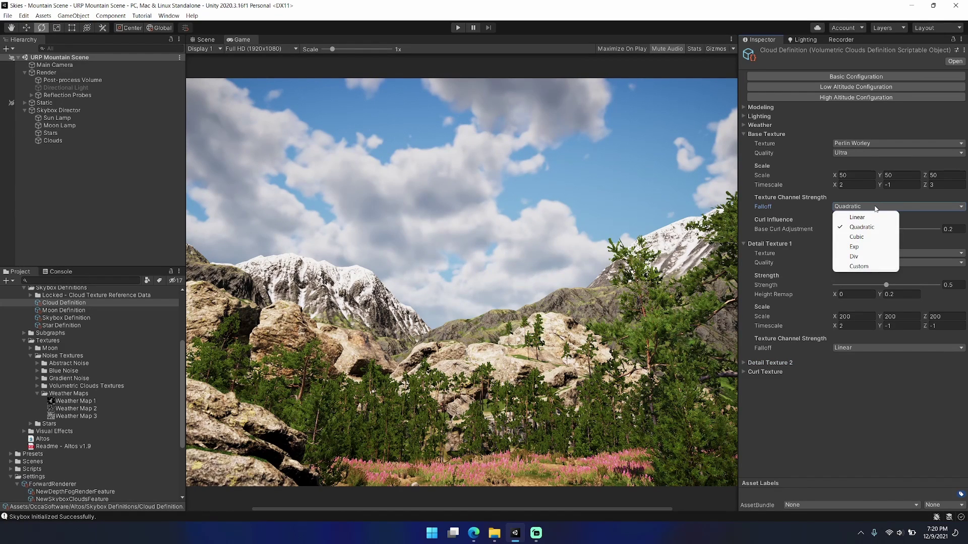
left_click(877, 246)
left_click(880, 206)
left_click(882, 256)
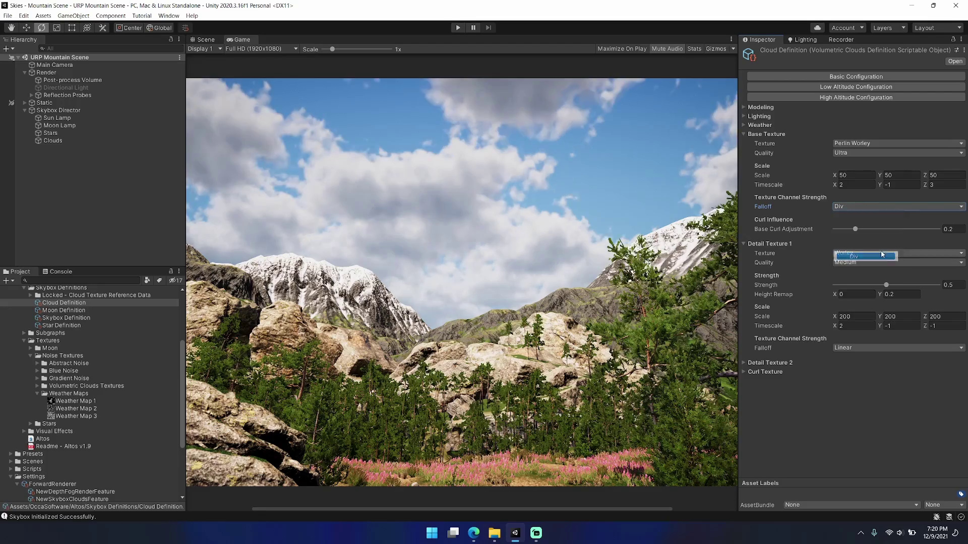
left_click(873, 207)
left_click(858, 247)
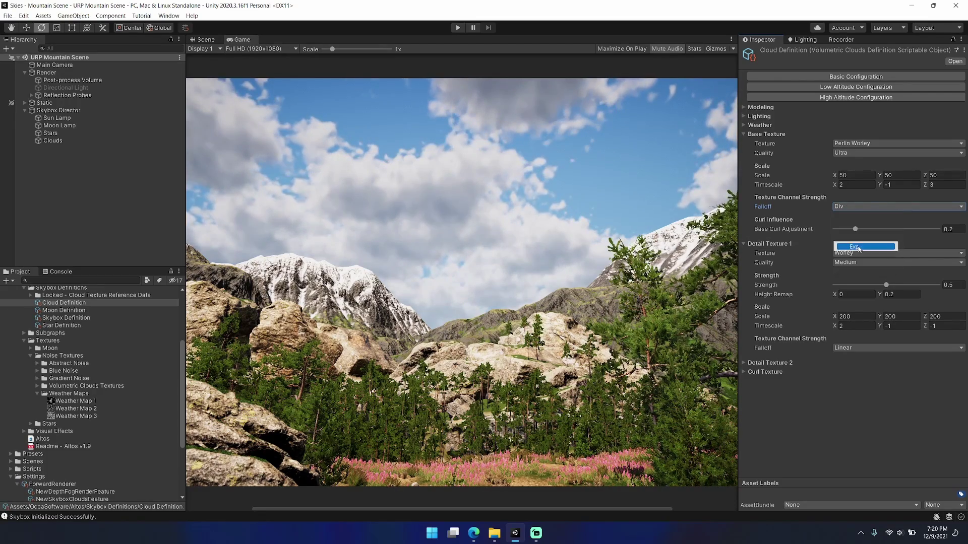
left_click(872, 207)
left_click(857, 237)
left_click(868, 207)
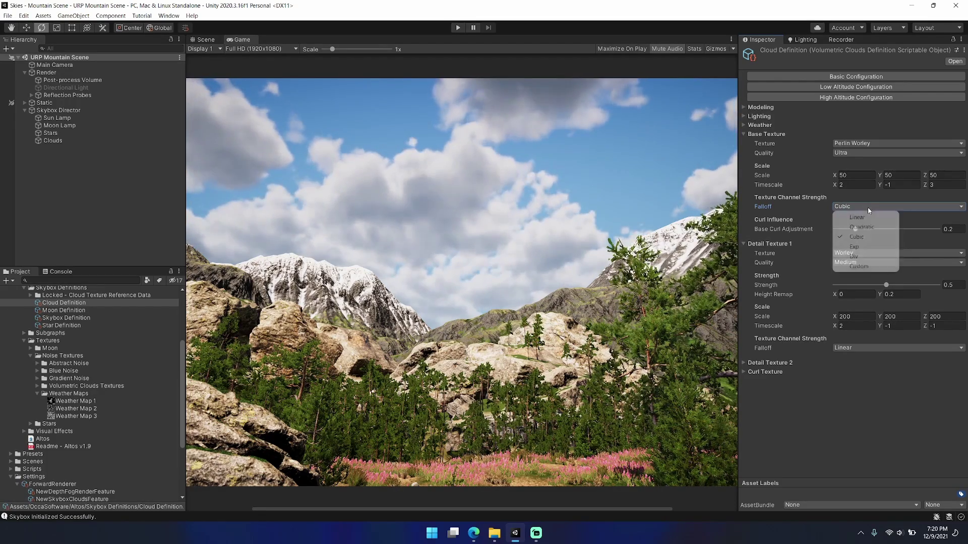
- Try the Linear, Div and Custom falloffs on the base texture, shifting the custom channel weighting from R to A
left_click(862, 226)
left_click(861, 204)
left_click(857, 218)
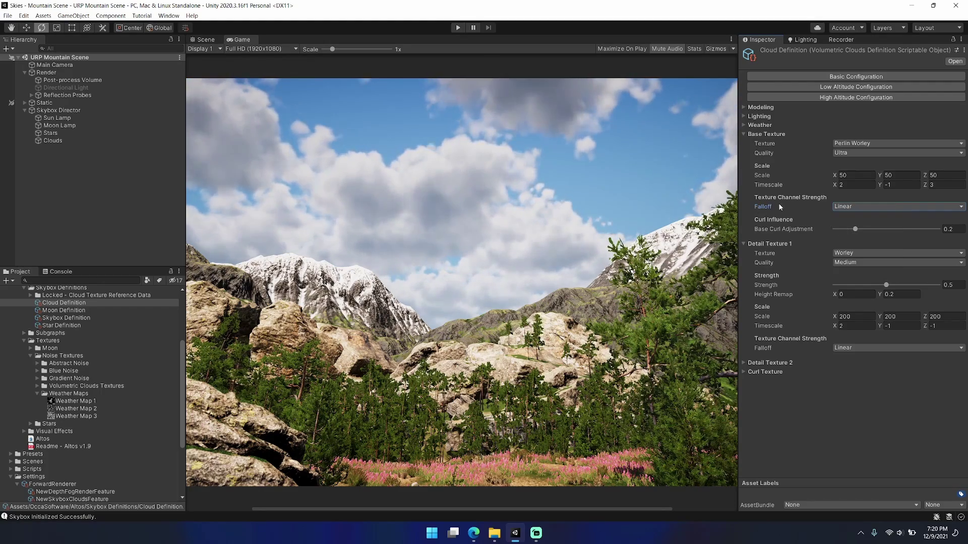
left_click(857, 206)
left_click(867, 263)
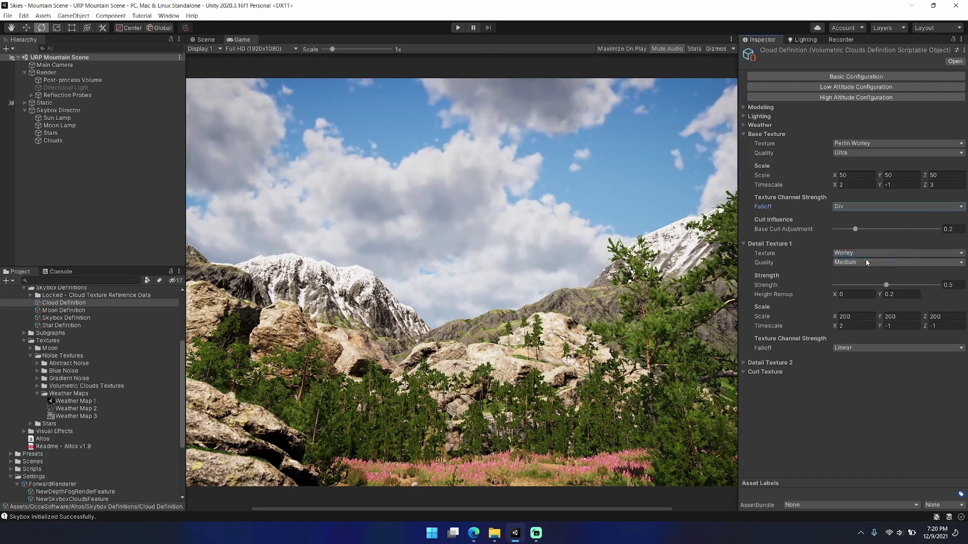
left_click(870, 206)
left_click(857, 251)
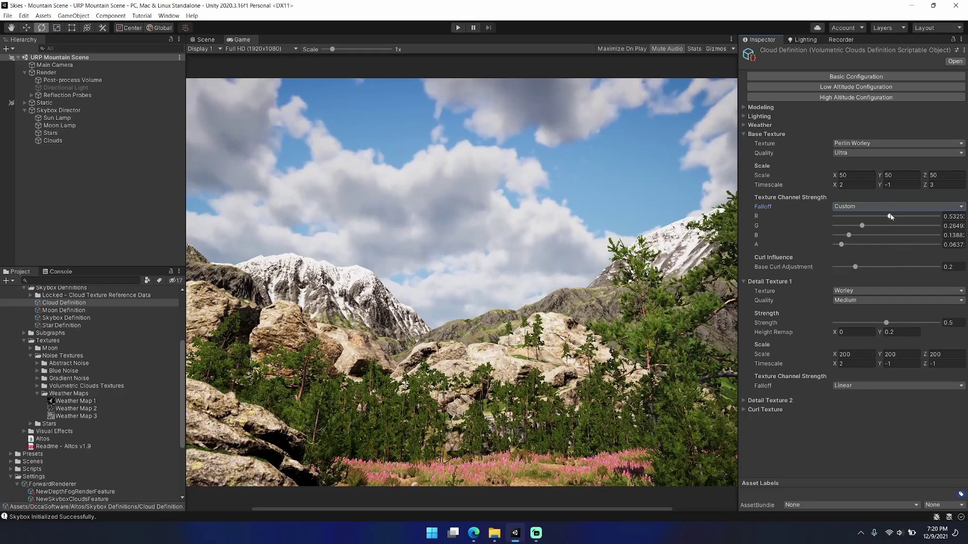
left_click_drag(890, 217, 905, 245)
- Compare the Linear and Cubic falloffs on the base texture, and leave the falloff set to Linear
left_click(874, 206)
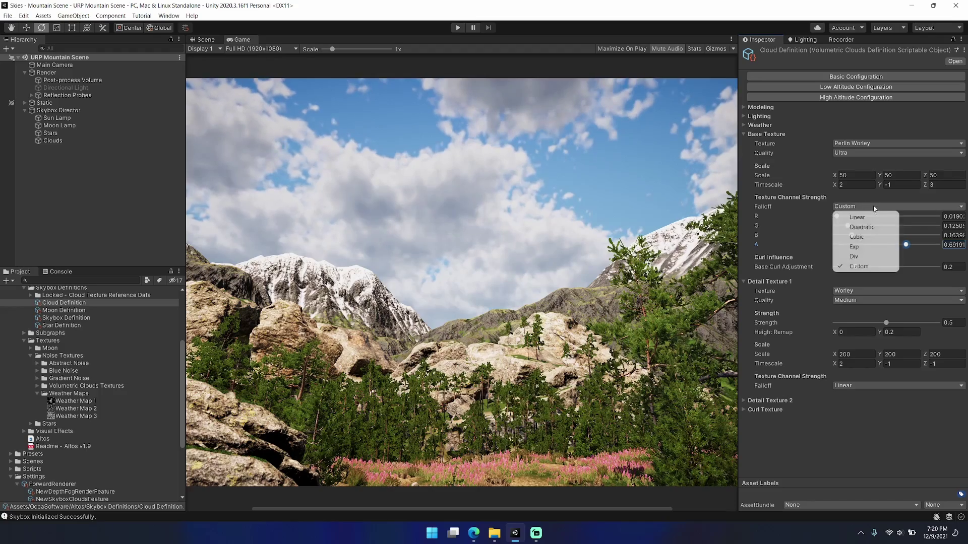
left_click(874, 217)
left_click(875, 207)
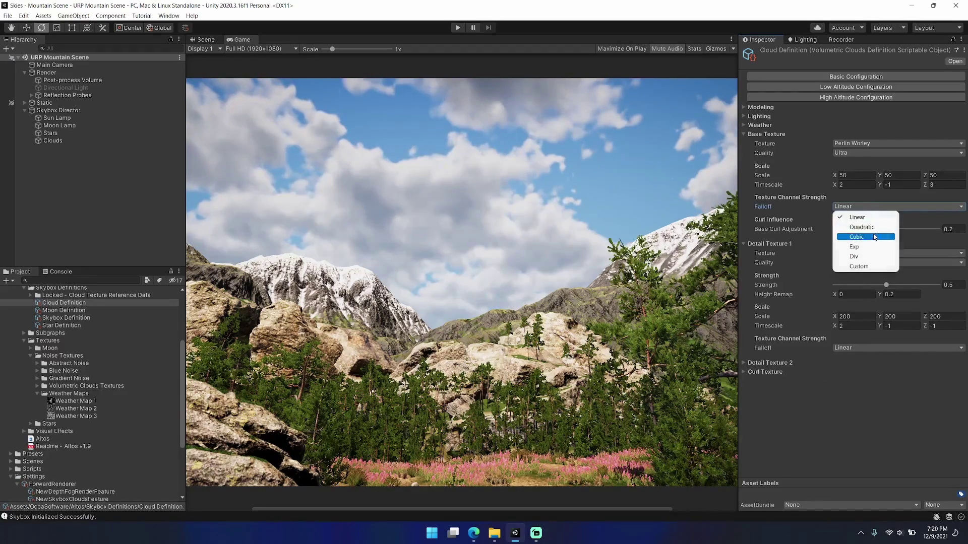
left_click(874, 237)
left_click(875, 207)
left_click(875, 237)
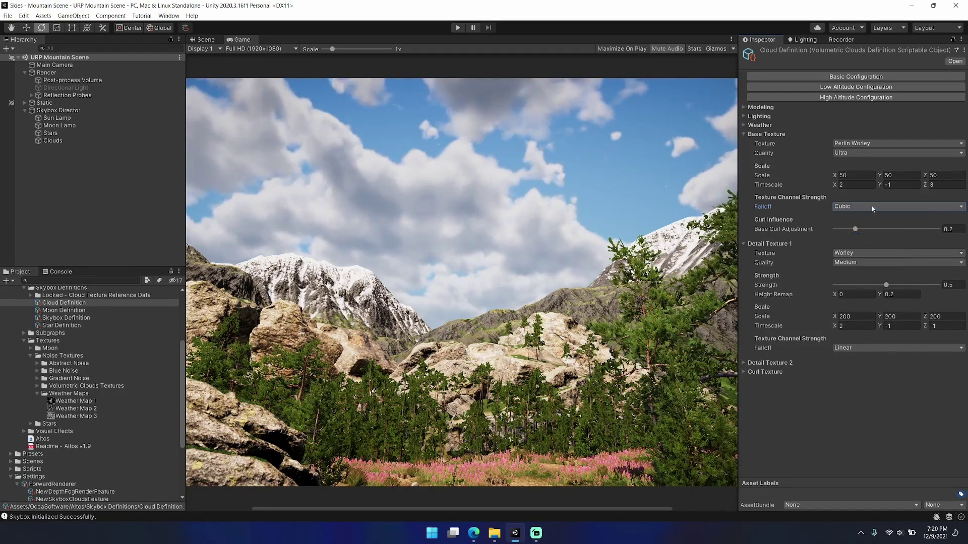
left_click(872, 208)
left_click(873, 217)
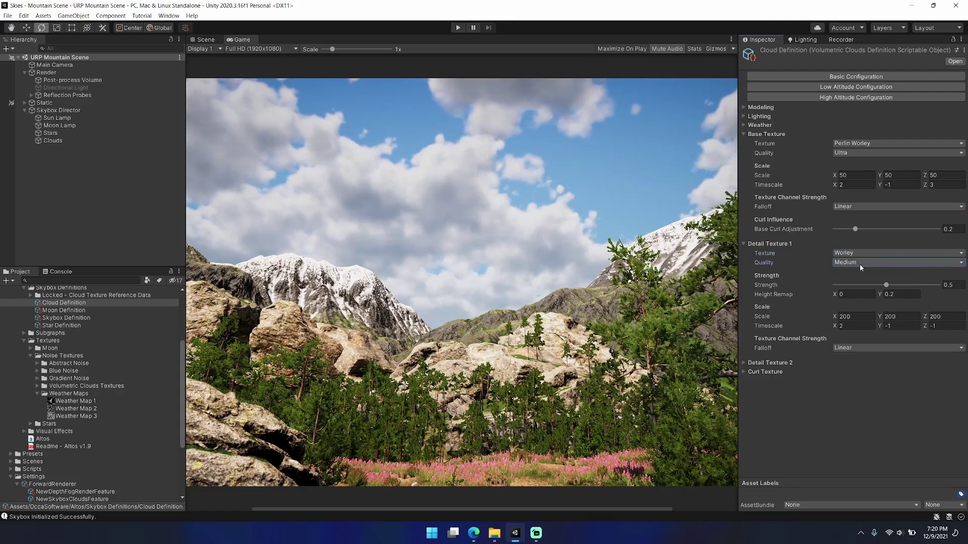
- Try the Perlin texture and Low quality on Detail Texture 1, and restore Worley and Medium
left_click(871, 253)
left_click(869, 273)
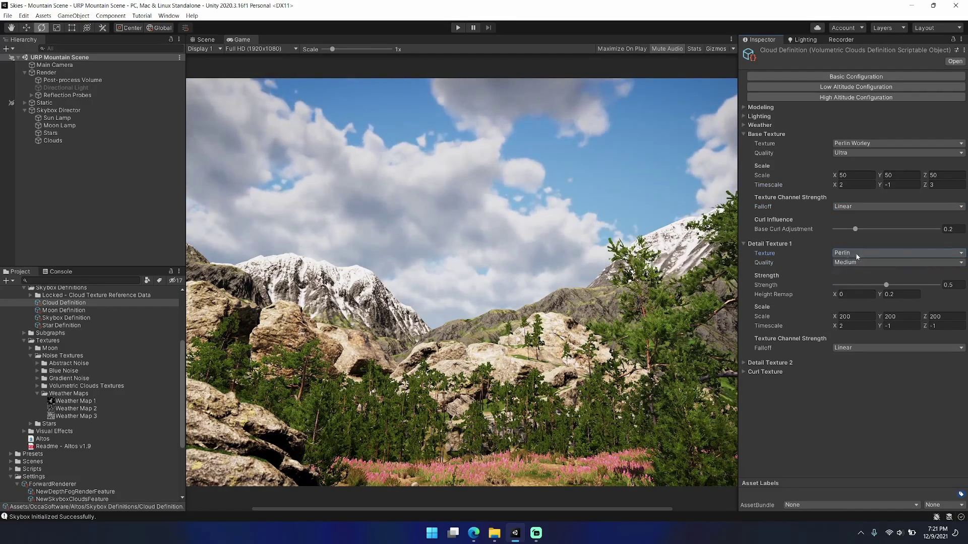
left_click(857, 253)
left_click(860, 294)
left_click(863, 262)
left_click(852, 272)
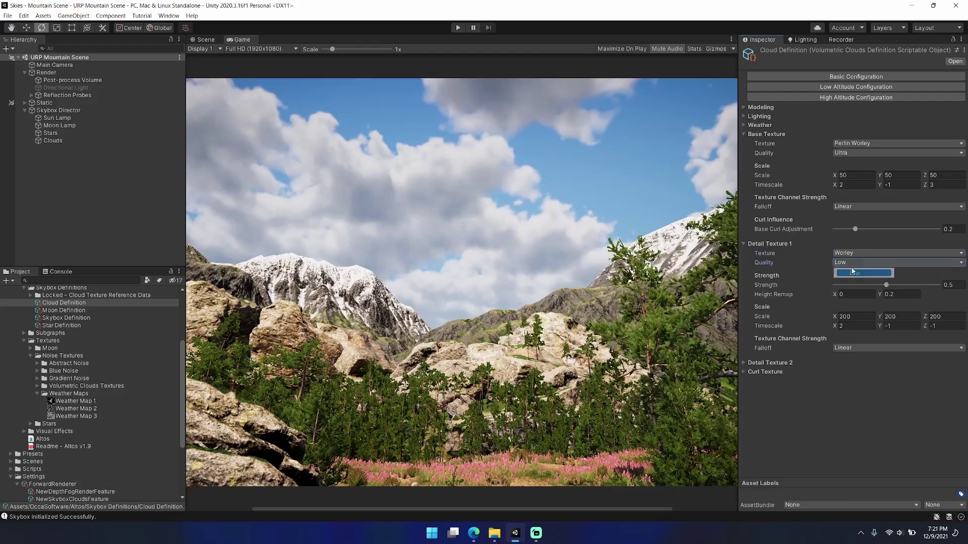
left_click(856, 262)
left_click(874, 283)
- Try Detail Texture 1's strength at 1 and reset it to 0.5, and test the Height Remap Y before restoring 0.2
left_click_drag(888, 289, 946, 291)
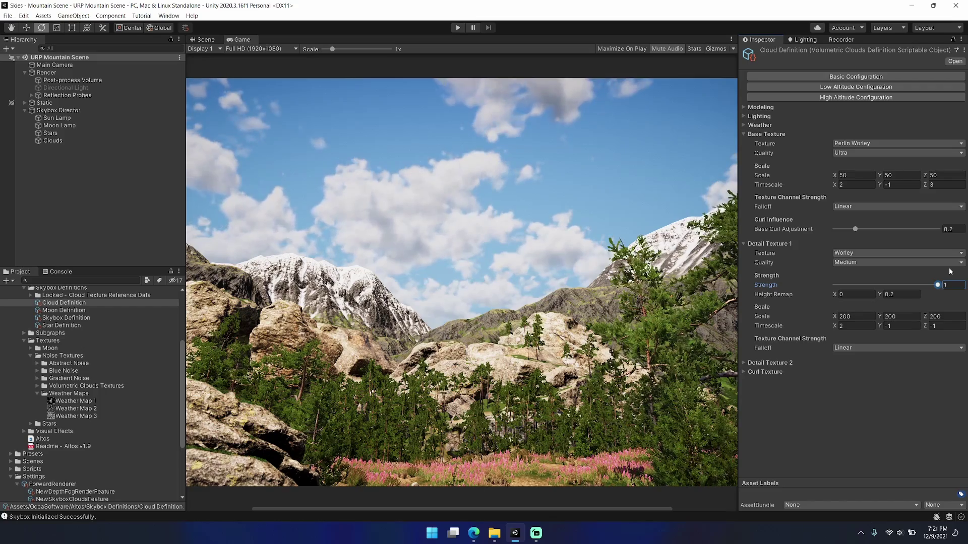
type("0.5")
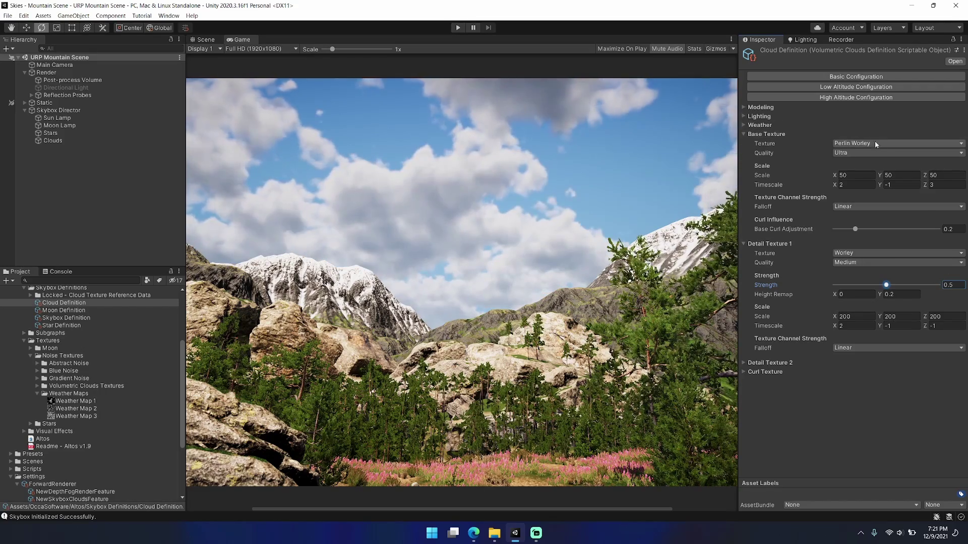
left_click(879, 297)
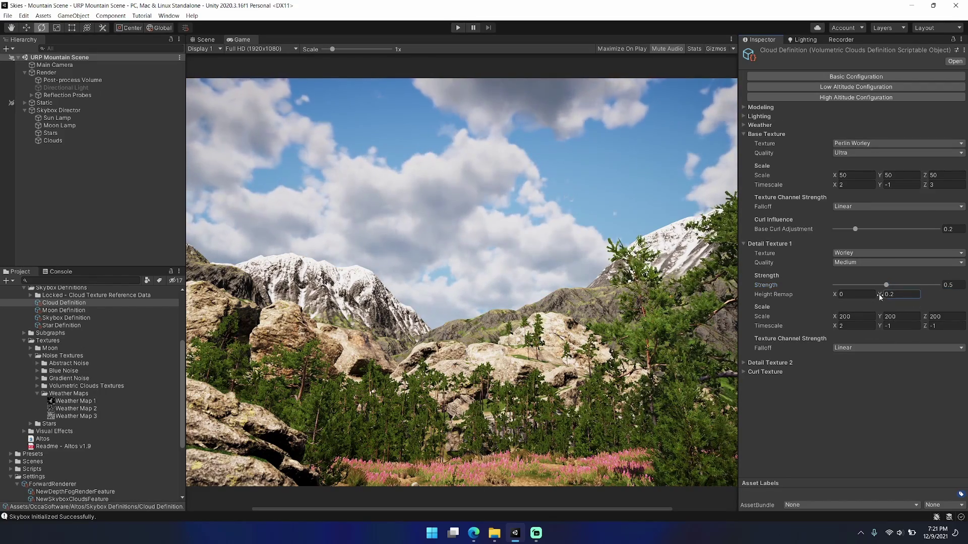
key("BackSpace")
key("BackSpace")
key("BackSpace")
type(".2")
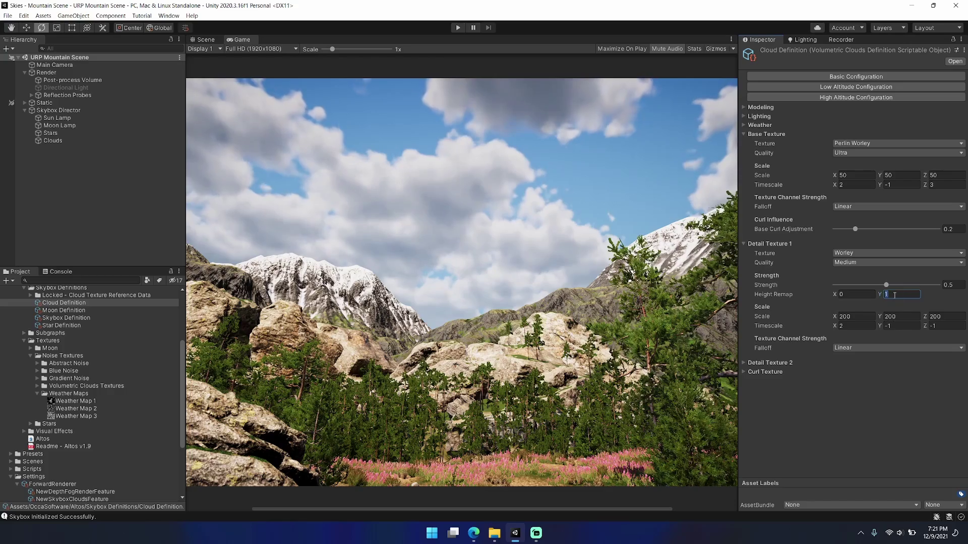
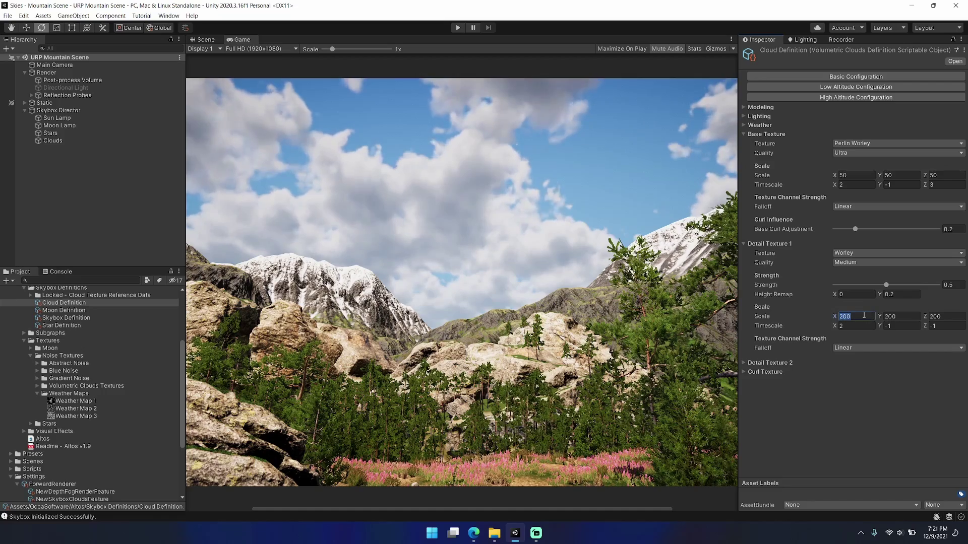
- Try a Detail Texture 1 scale of 100 on all axes, and set X, Y and Z to 300
type("00")
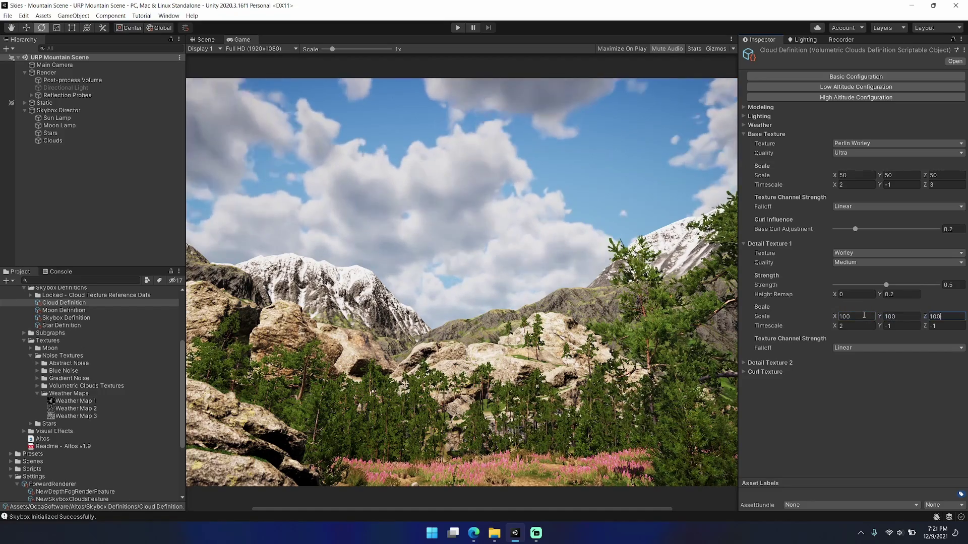
key("Return")
type("300")
key("Tab")
type("300")
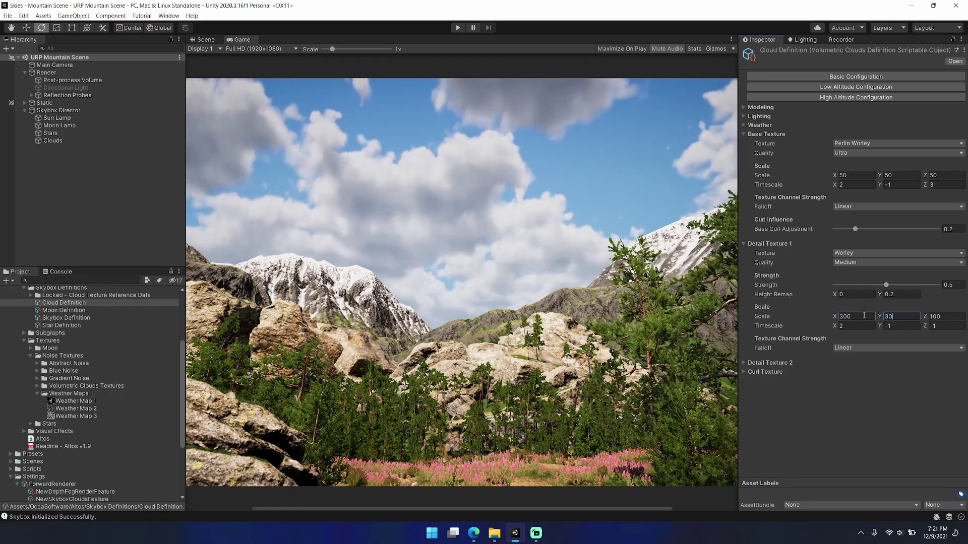
key("Tab")
type("30")
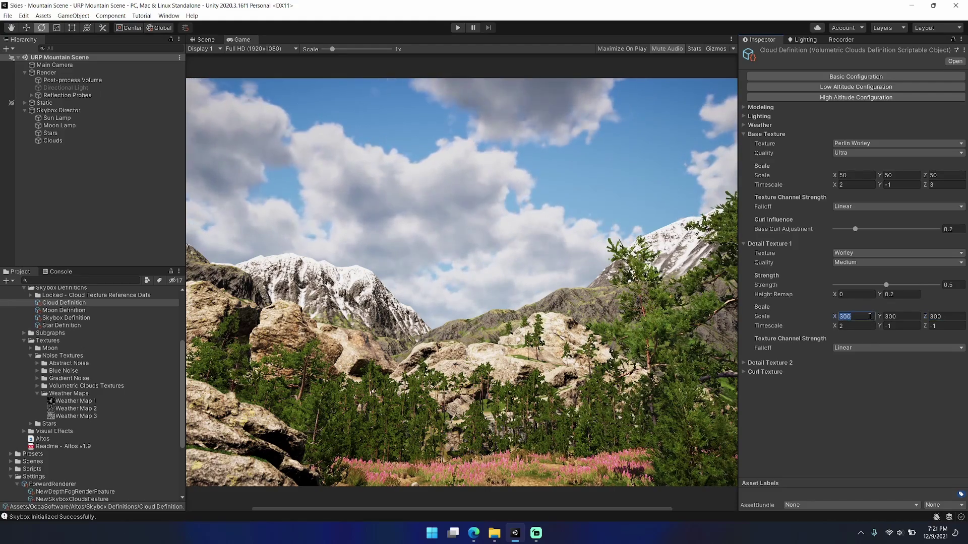
- Try a scale of 200 on all three axes of Detail Texture 1, and undo the change
type("200")
key("Tab")
type("200")
key("Tab")
type("2")
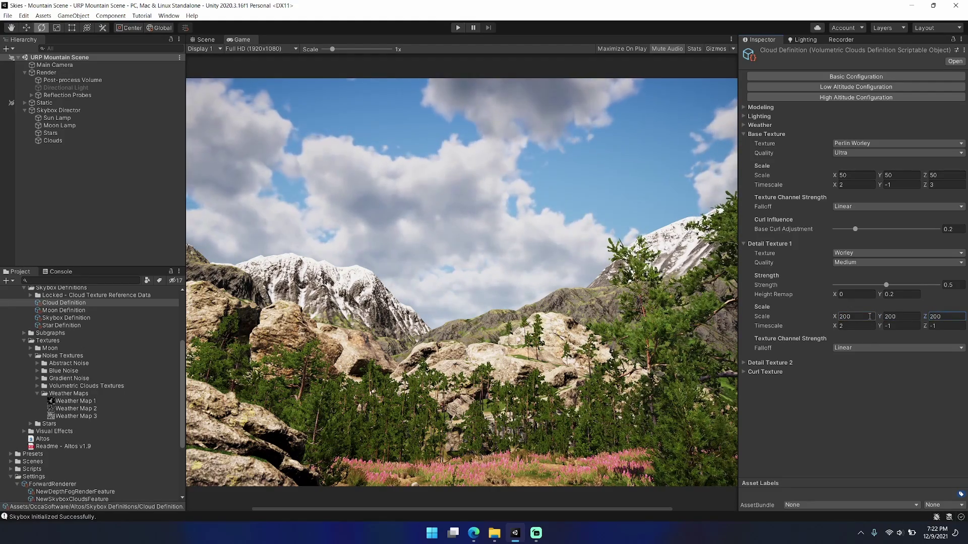
key("ctrl+z")
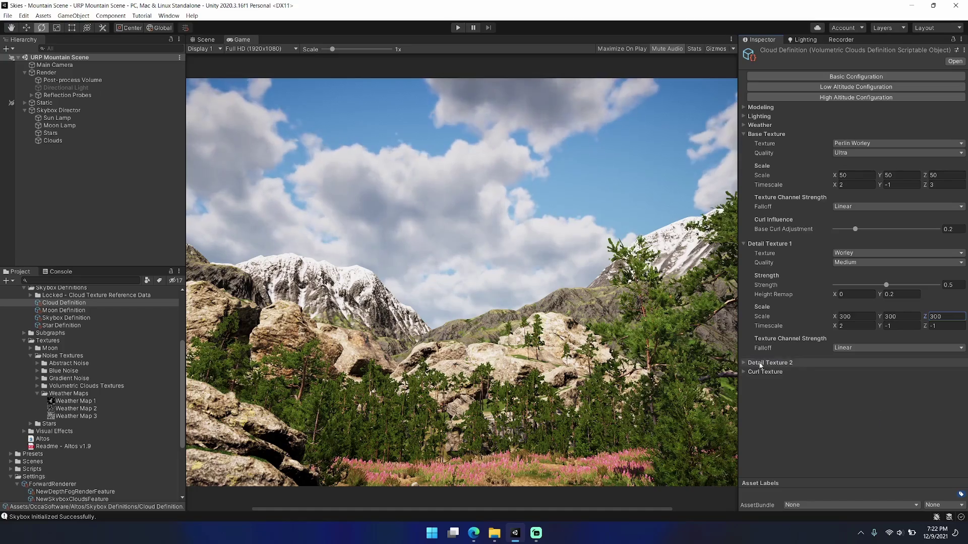
- Expand the Curl Texture settings, try a timescale of 30, and set the Curl Texture Timescale to 10
left_click(772, 372)
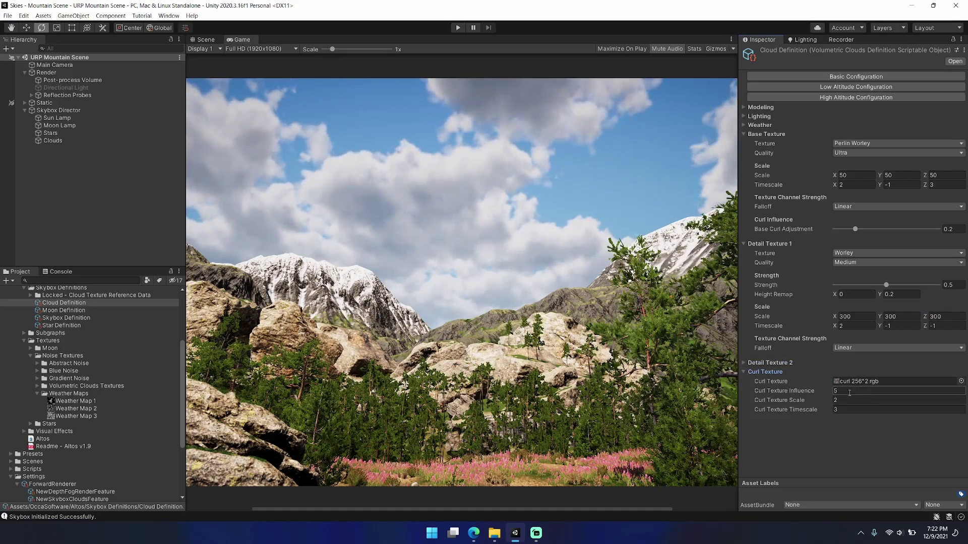
left_click(849, 410)
type("0")
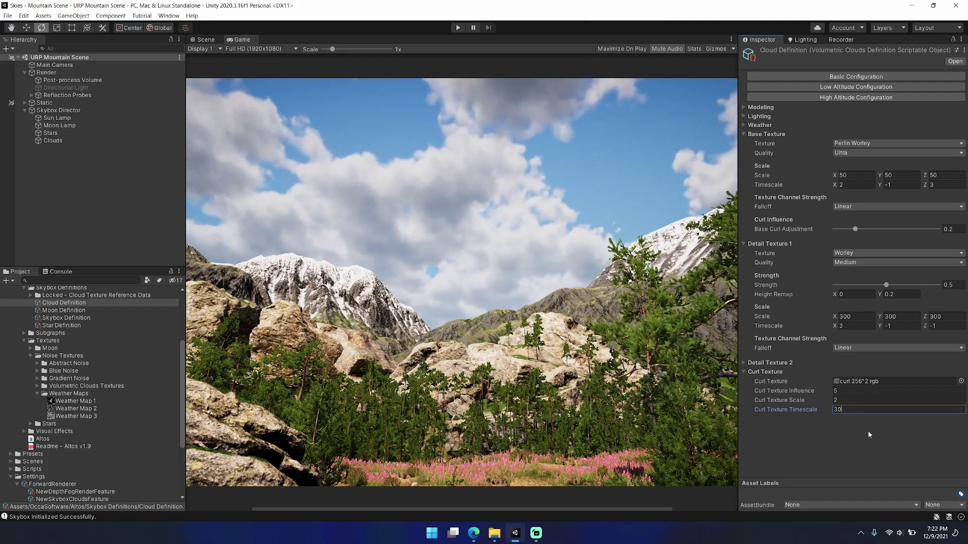
left_click_drag(805, 409, 785, 414)
left_click(843, 399)
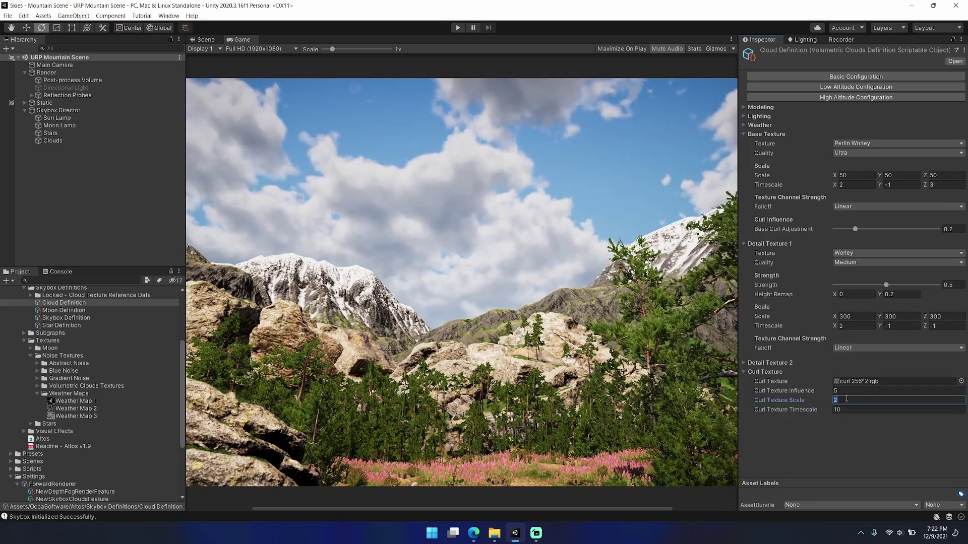
- Set the base texture's Base Curl Adjustment to about 0.378, and collapse the Curl Texture, Detail Texture 1 and Base Texture settings
left_click_drag(860, 230, 939, 233)
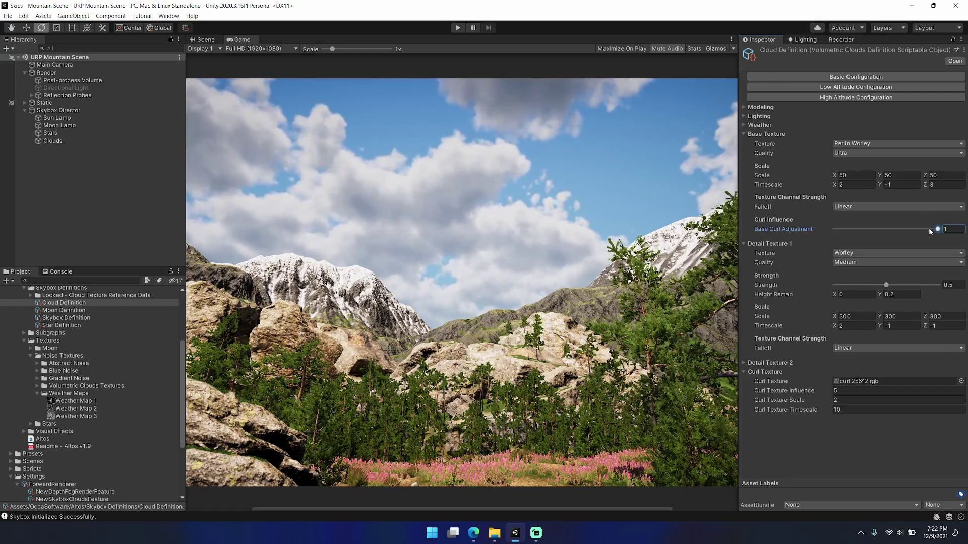
left_click_drag(934, 229, 875, 229)
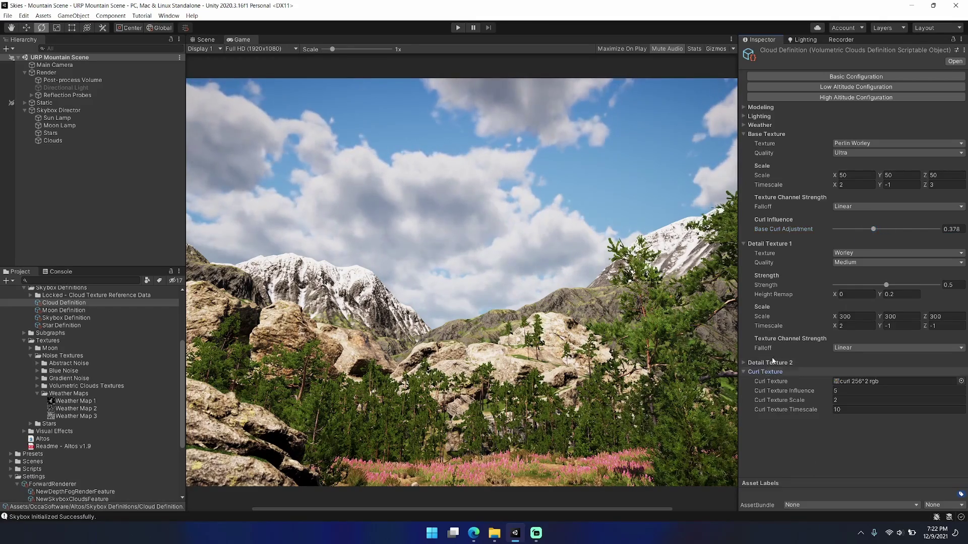
left_click(764, 371)
left_click(769, 243)
left_click(766, 134)
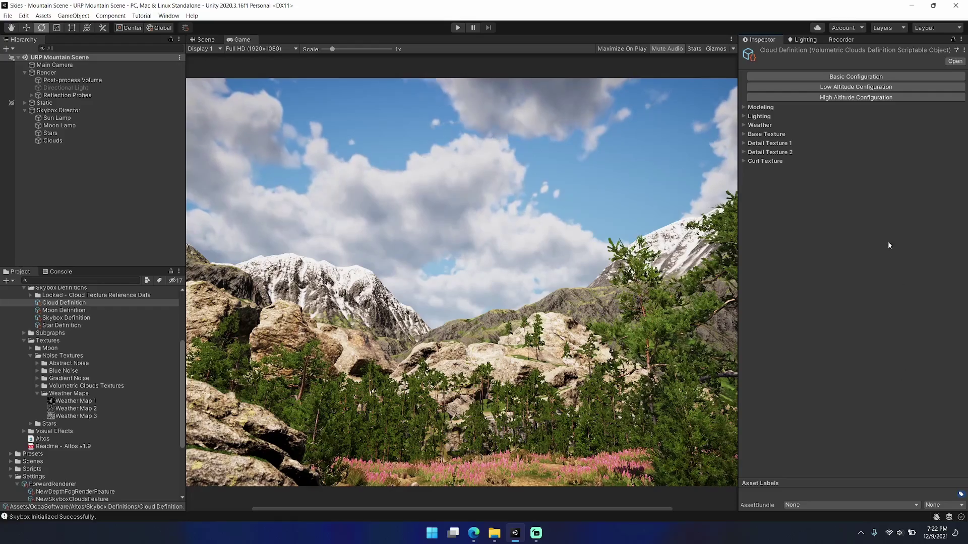
- In the low altitude Modeling settings, reduce Cloudiness to 0 and set the Distant Coverage Cloudiness to about 0.709
left_click(800, 106)
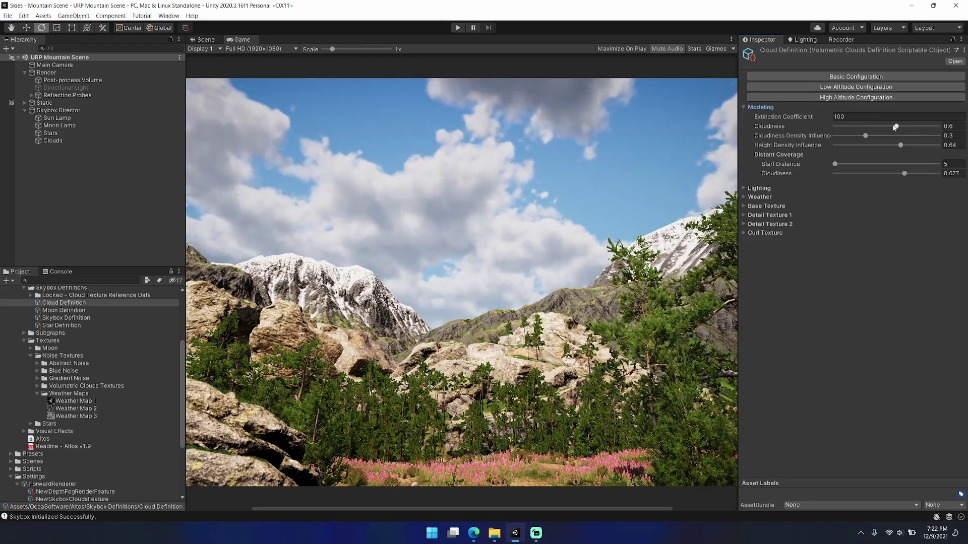
left_click_drag(895, 126, 751, 127)
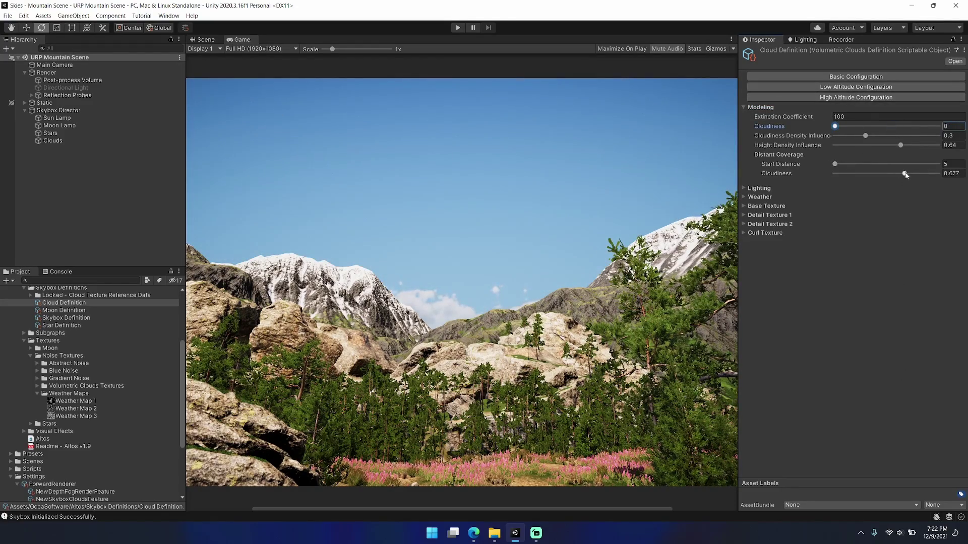
left_click_drag(906, 175, 693, 162)
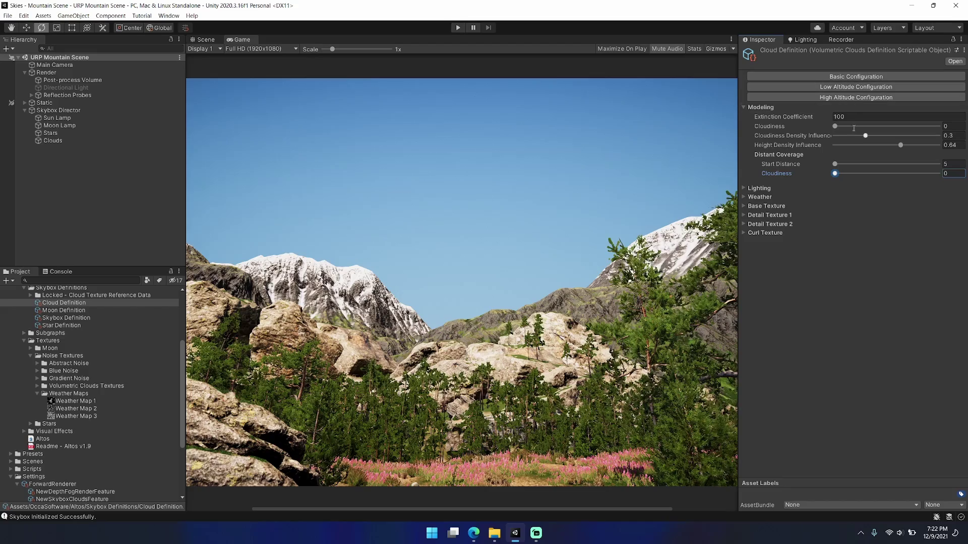
left_click_drag(888, 178, 908, 172)
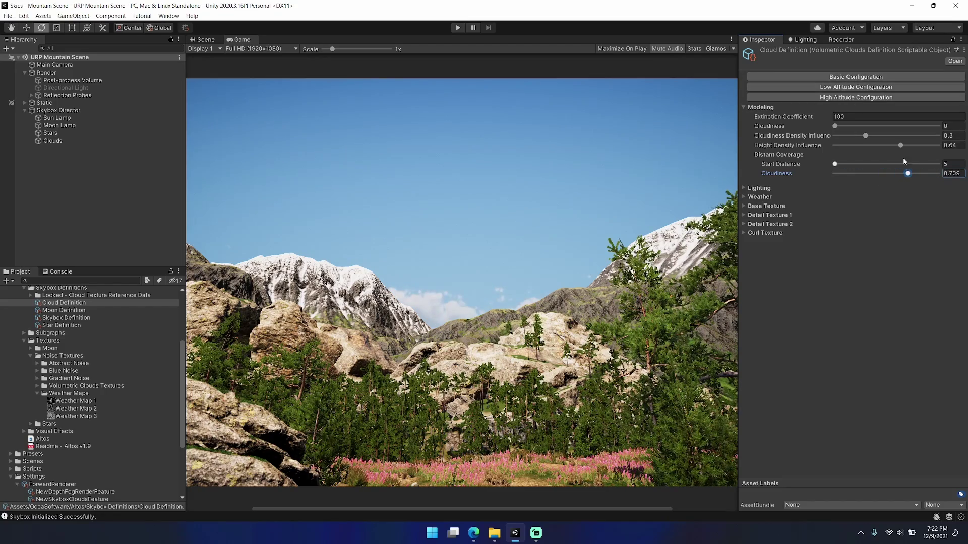
- In the high altitude configuration, set Cloudiness to about 0.66 and the Extinction Coefficient to about 33.44
left_click(875, 98)
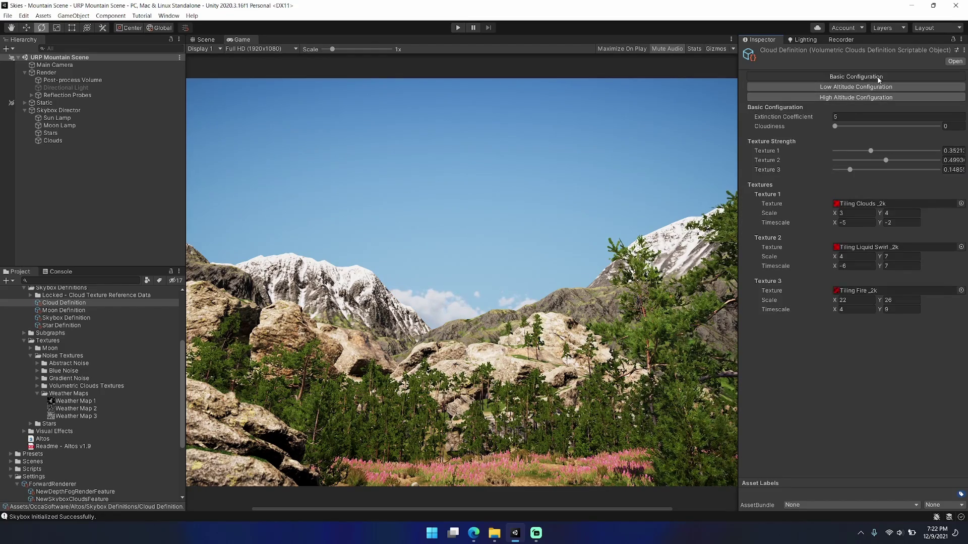
left_click(878, 78)
left_click(877, 98)
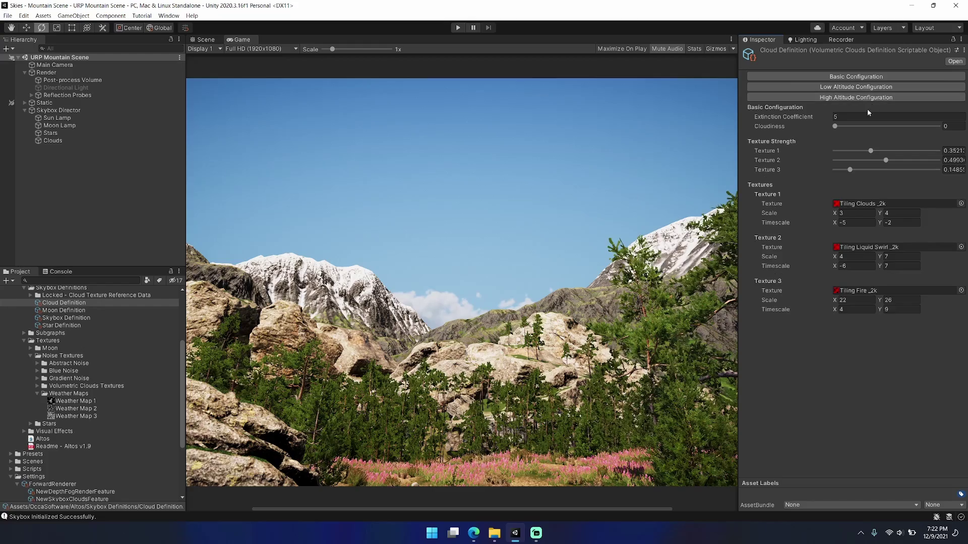
left_click(855, 76)
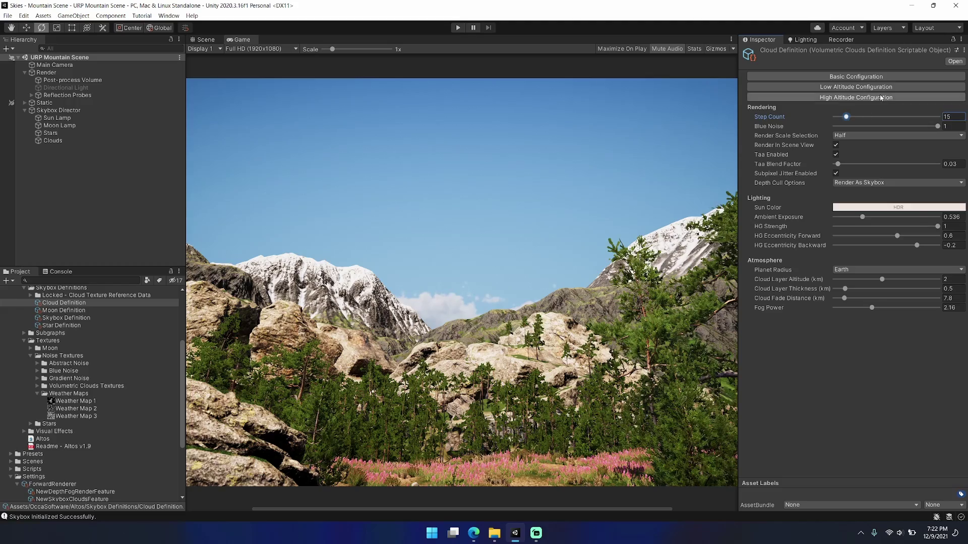
left_click(856, 76)
left_click_drag(839, 123, 898, 128)
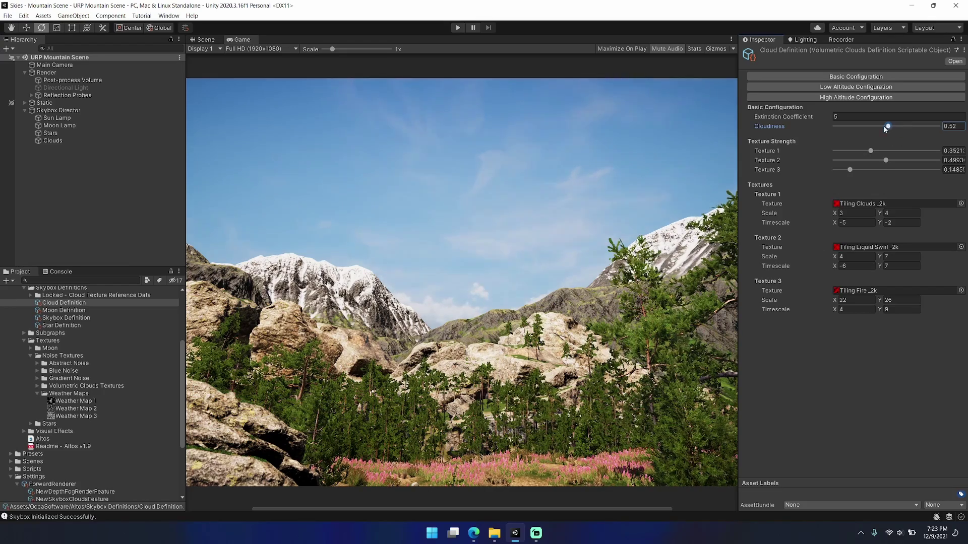
left_click_drag(885, 129, 906, 129)
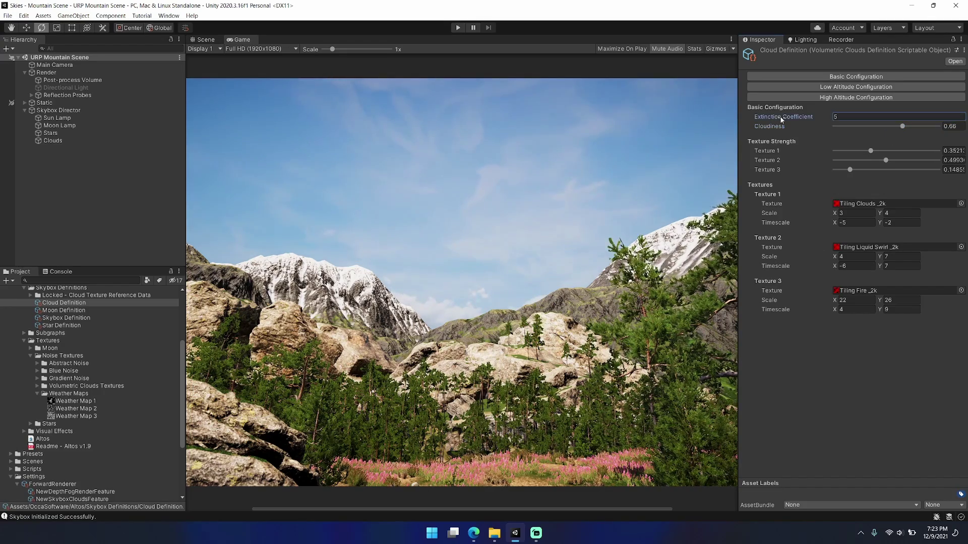
left_click_drag(781, 119, 797, 120)
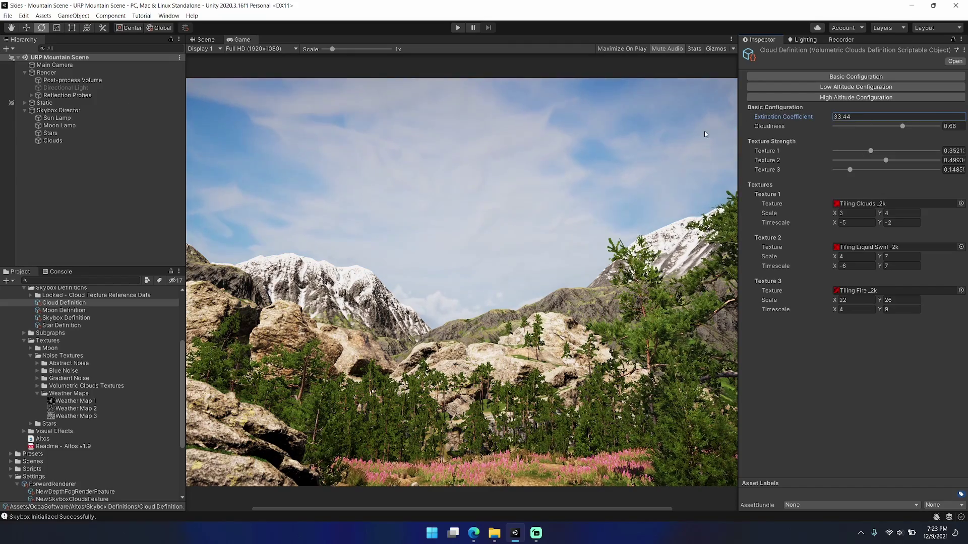
- Try high altitude Extinction Coefficients of 5 and 20, and set the Extinction Coefficient to 10
type("10")
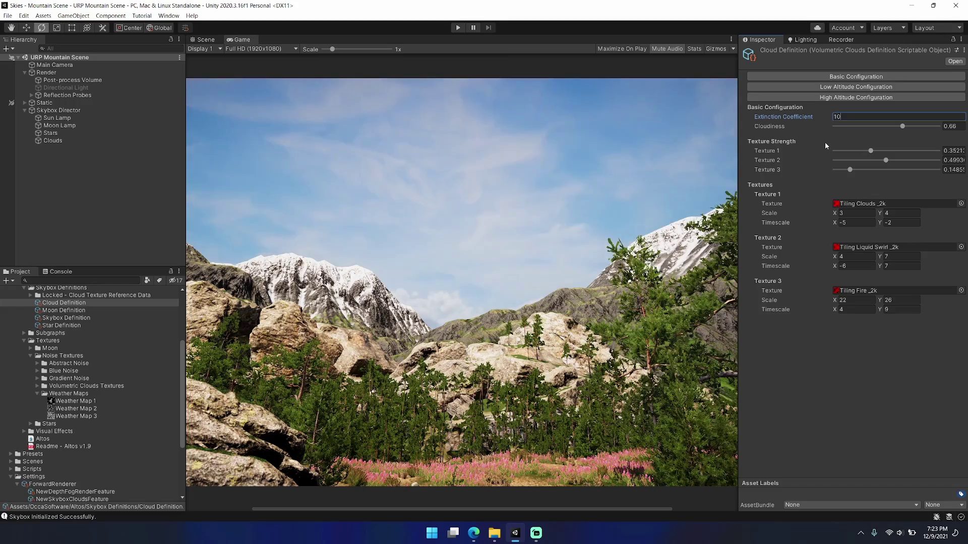
type("5")
key("ctrl+a")
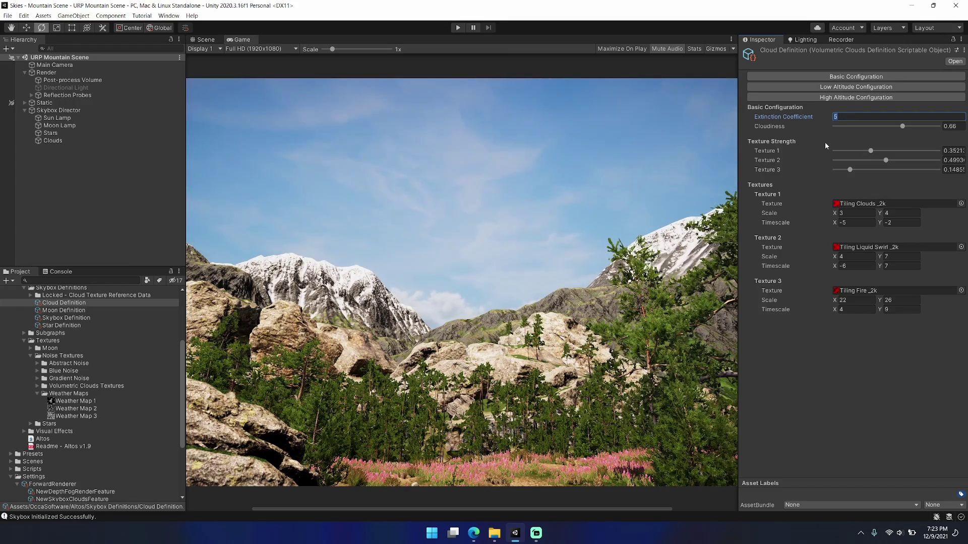
type("20")
key("ctrl+a")
type("10")
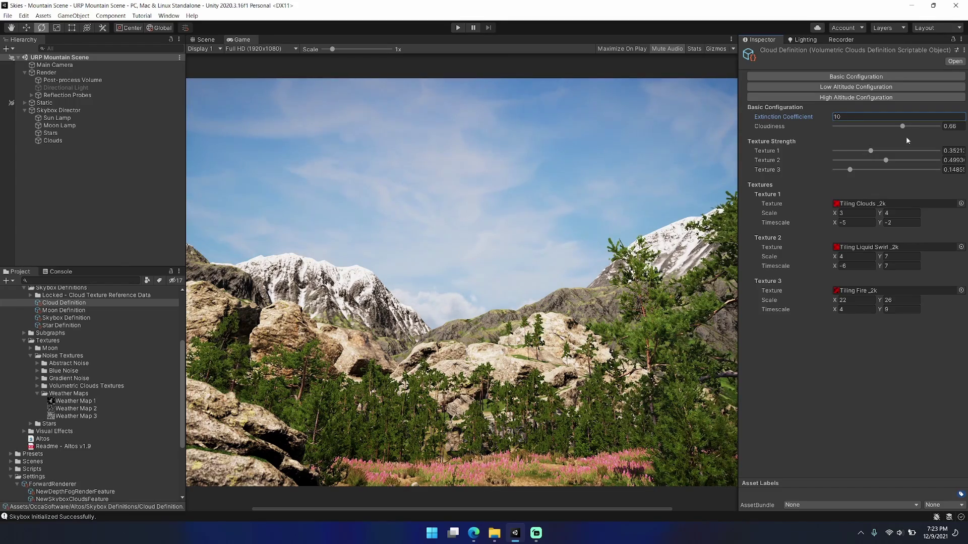
- Adjust the high altitude Texture Strengths to about 0.370 for Texture 1, 0.398 for Texture 2 and 0.231 for Texture 3
left_click(871, 150)
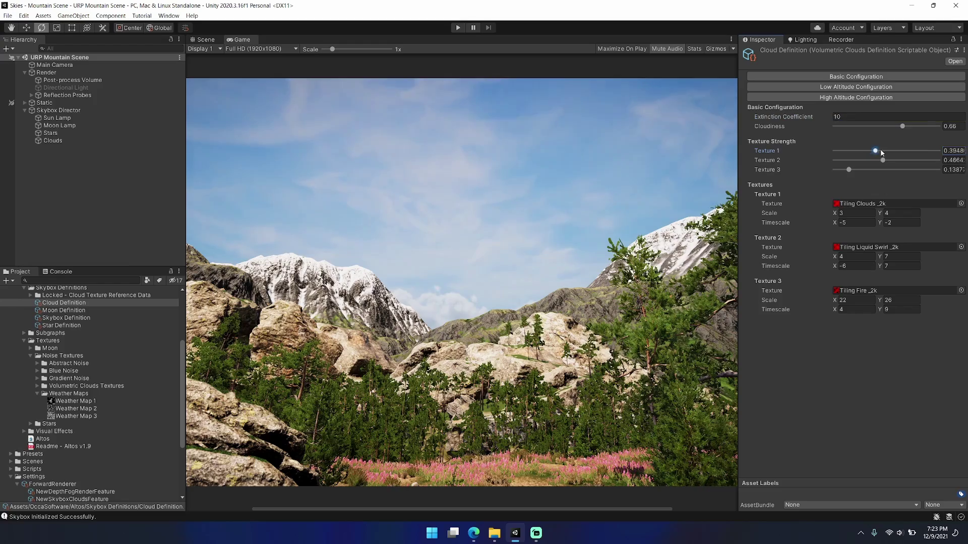
left_click_drag(881, 152, 866, 171)
left_click(882, 161)
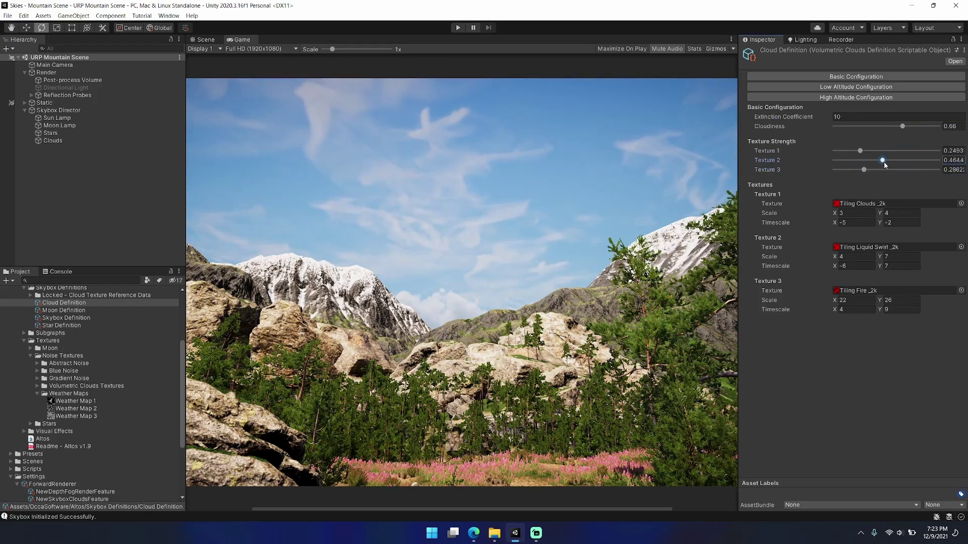
left_click(873, 151)
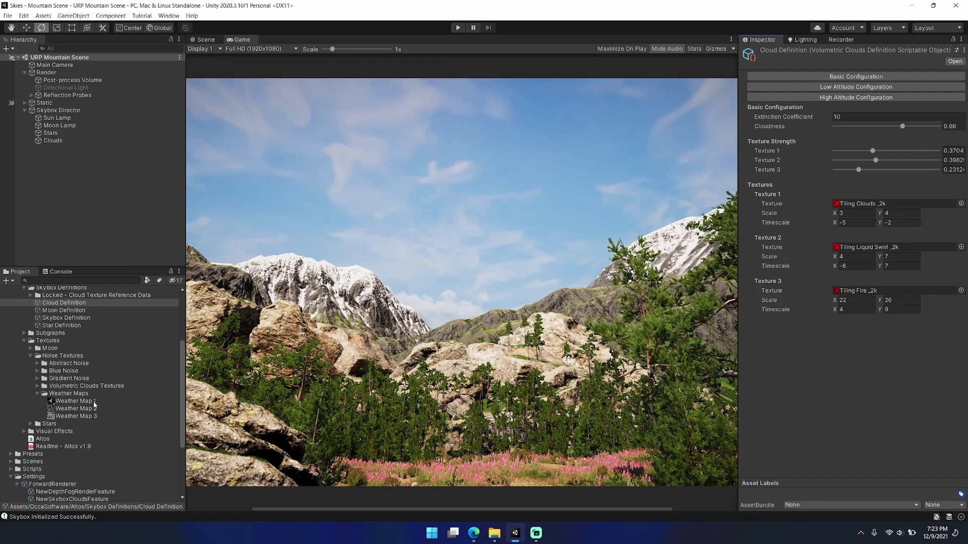
- Try Weather Map 3 as the high altitude Texture 1 with a scale of 100 by 100, and undo these changes
left_click_drag(95, 417, 893, 205)
left_click(856, 214)
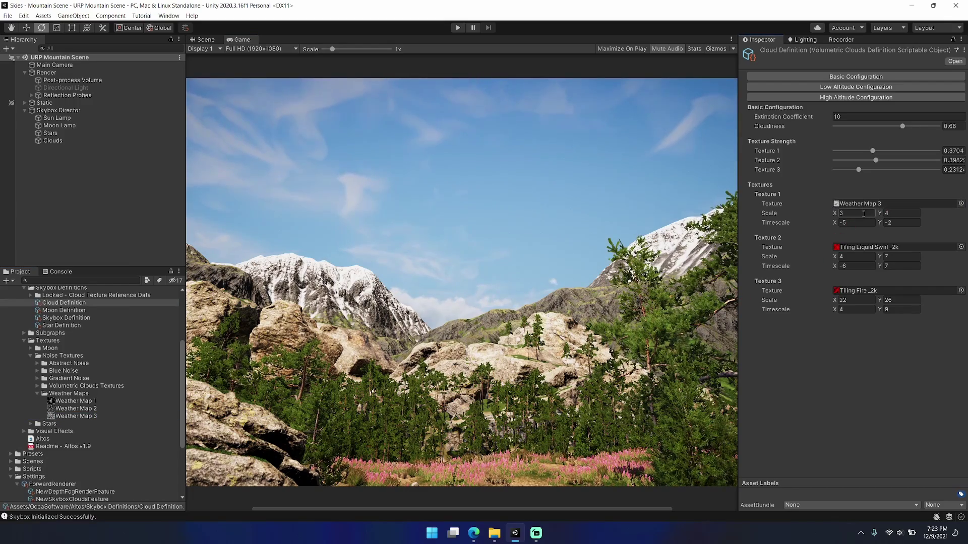
type("100")
key("Tab")
type("100")
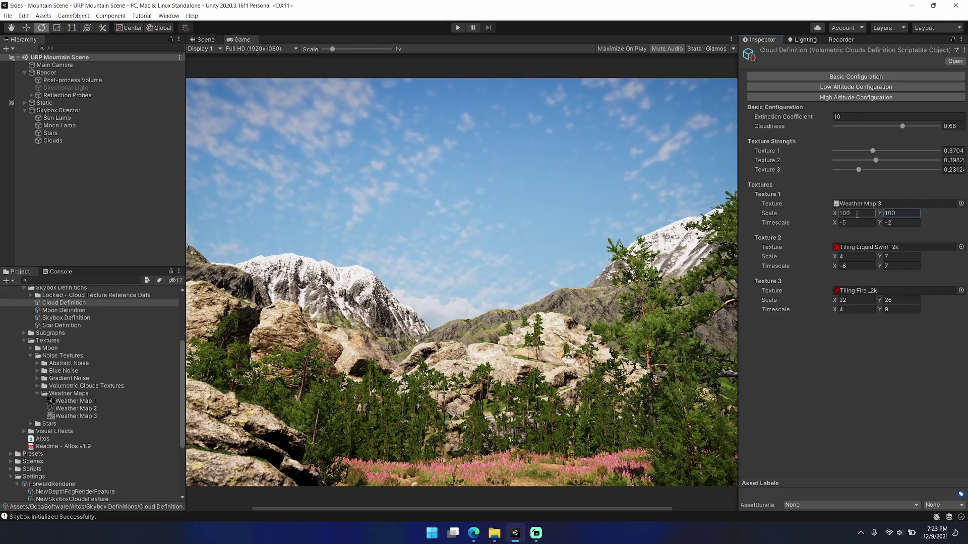
key("ctrl+z")
key("ctrl+z")
key("ctrl+z")
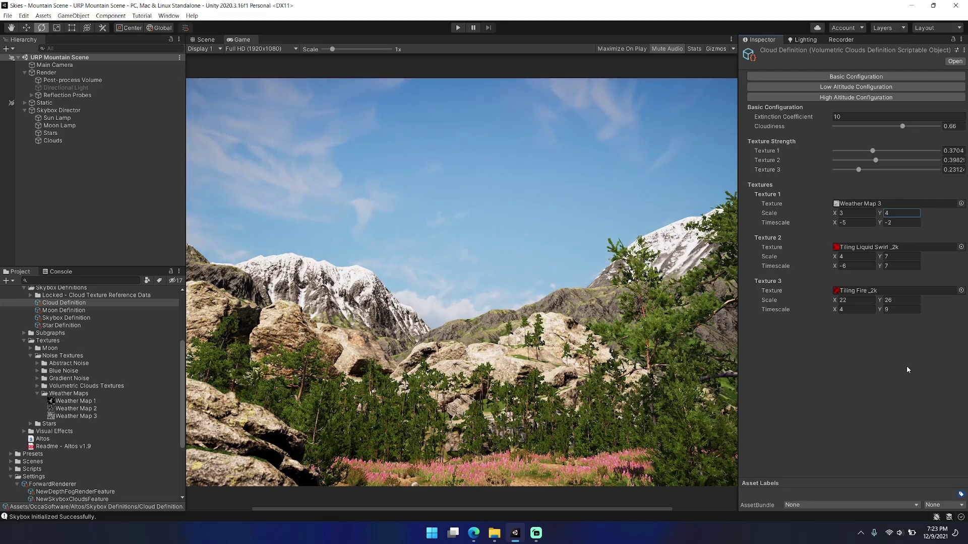
- Collapse the Weather Maps folder and examine the Abstract Noise textures, from Tiling Clouds to Tiling Petals
left_click(37, 394)
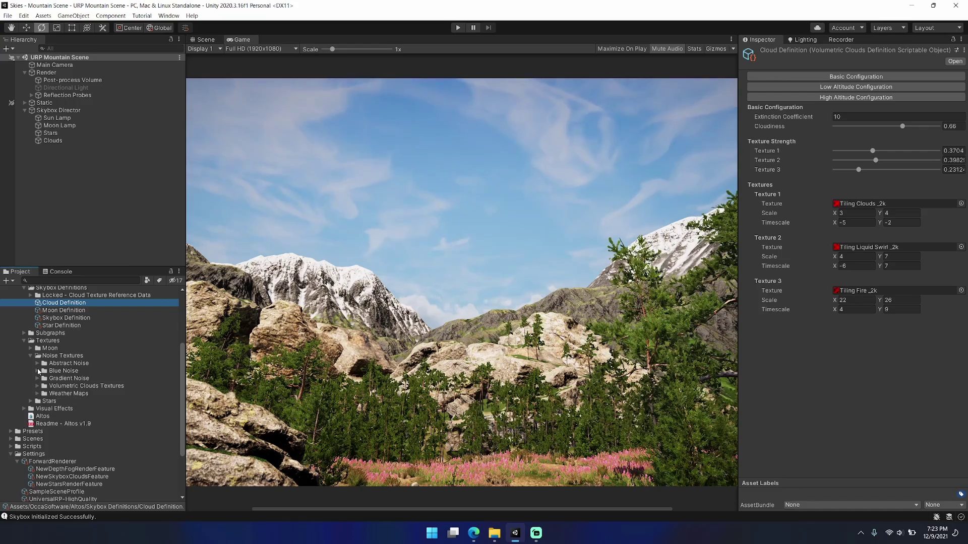
left_click(38, 363)
left_click(99, 372)
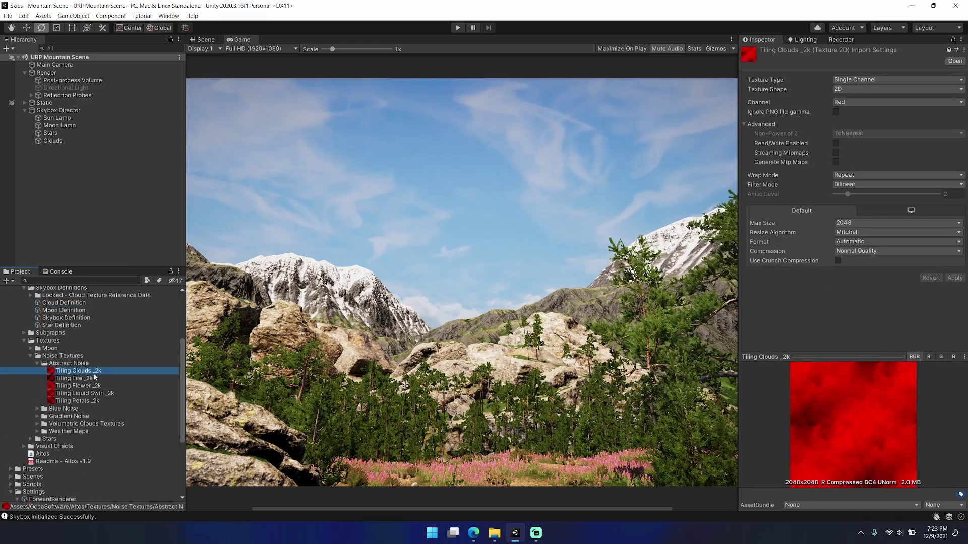
left_click(99, 378)
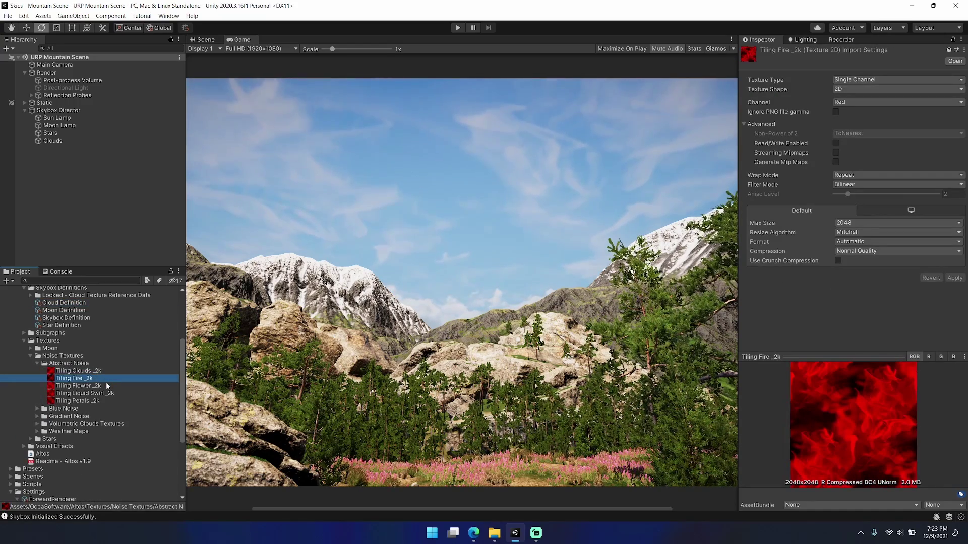
left_click(106, 386)
key("Up")
key("Down")
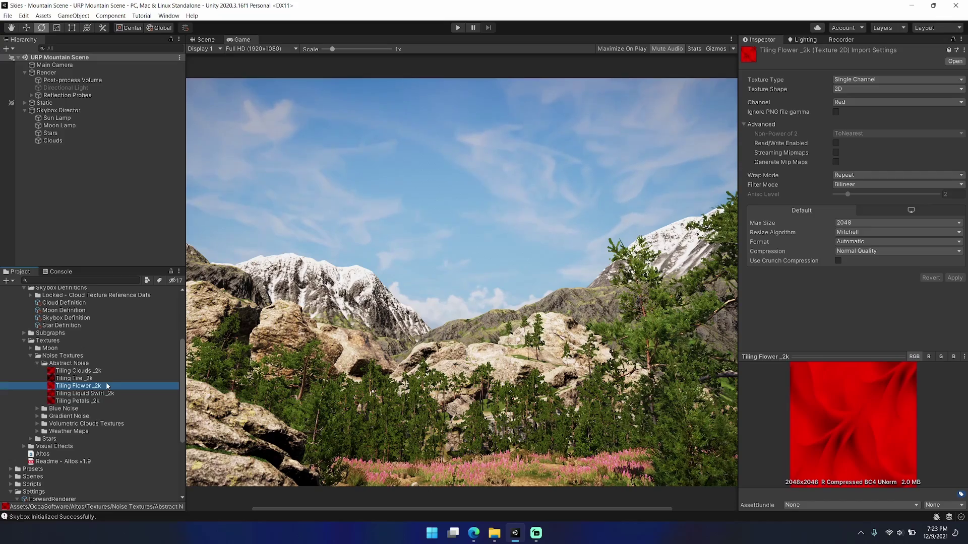
key("Down")
key("Down")
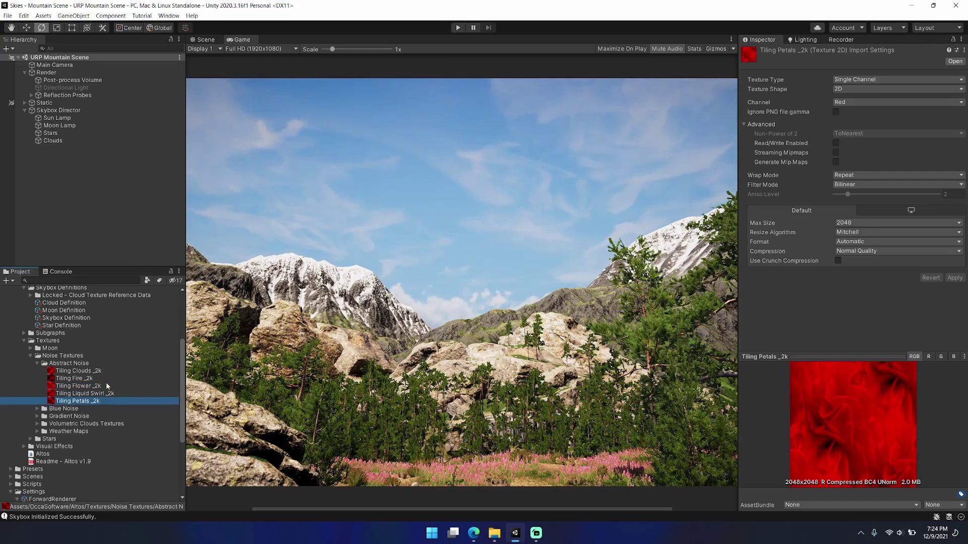
- Reopen the Cloud Definition assigned to the Clouds object and reduce the high altitude Cloudiness to its minimum
left_click(76, 141)
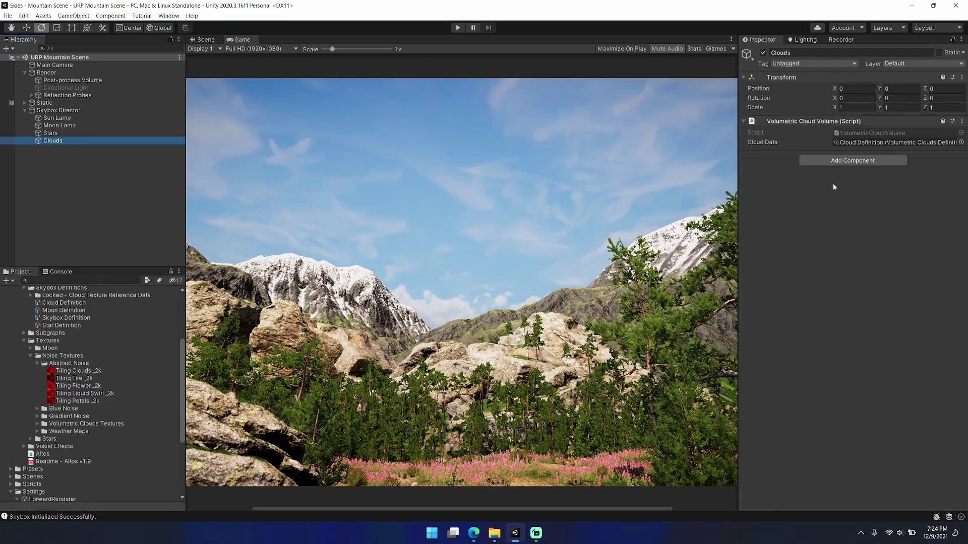
double_click(857, 143)
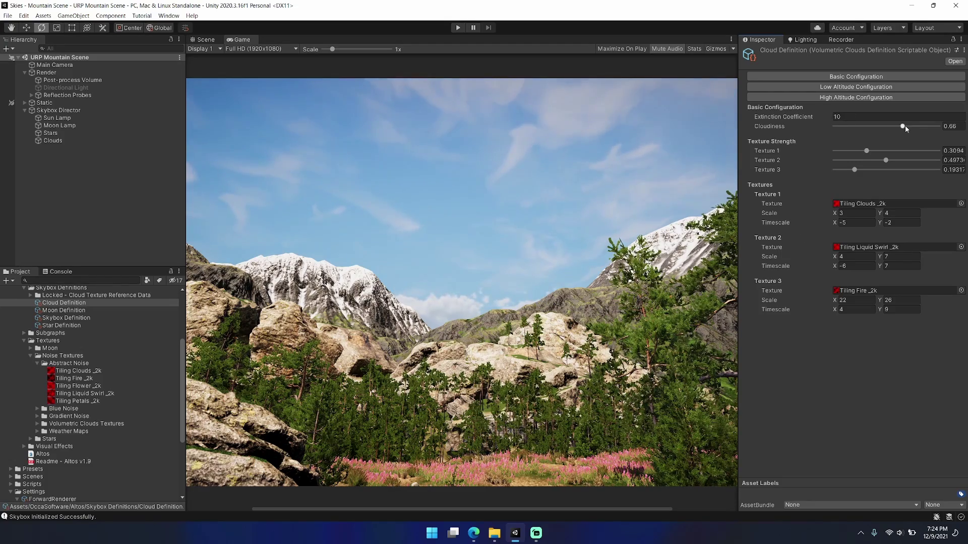
left_click_drag(905, 126, 830, 127)
- Open the Skybox Director's Skybox Definition and locate the assets assigned as Cloud Texture 1 and Cloud Texture 2
left_click(103, 111)
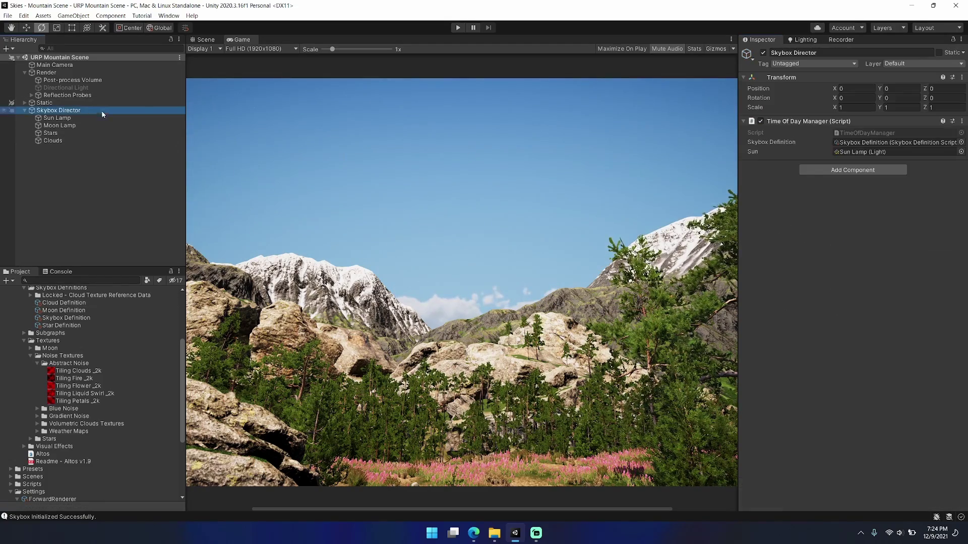
double_click(881, 143)
scroll(805, 366, "down", 10)
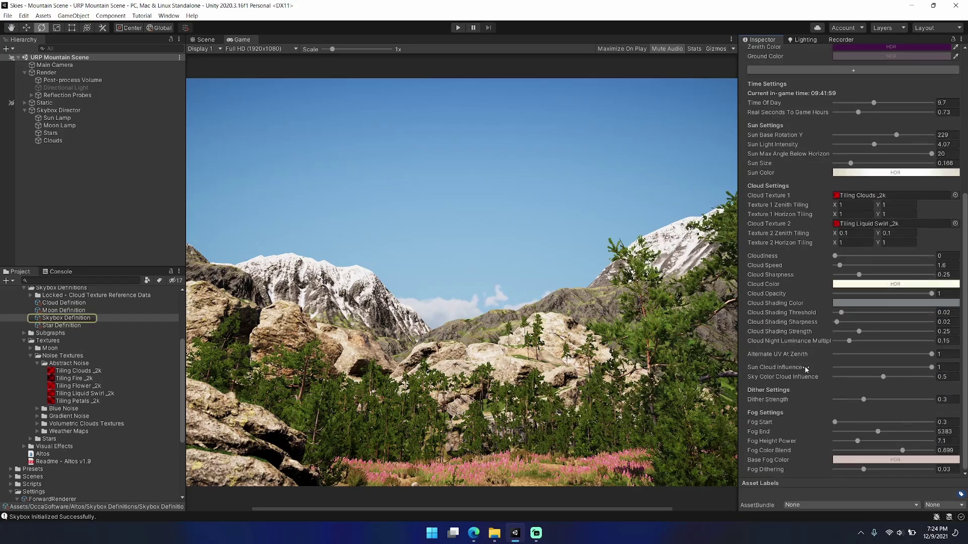
left_click(834, 197)
left_click(896, 223)
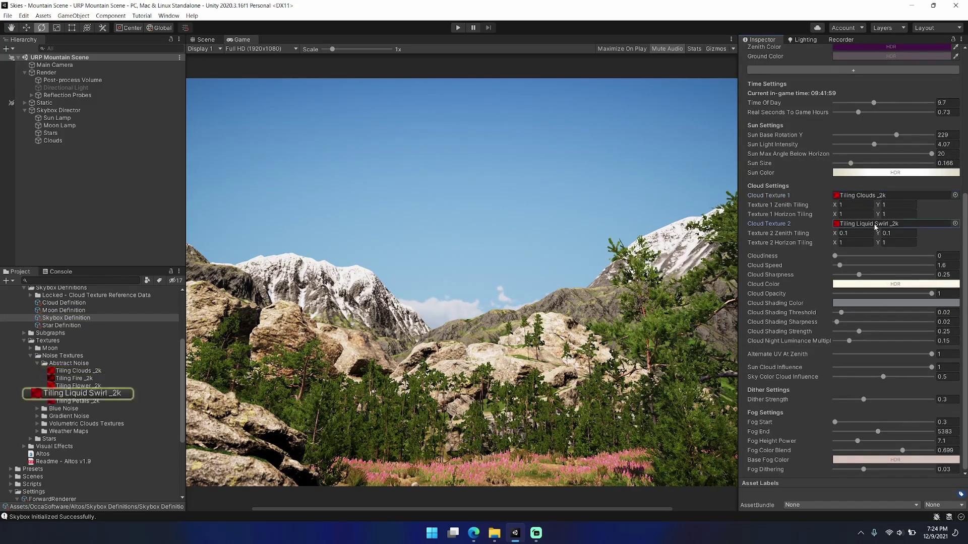
left_click(893, 196)
left_click(895, 224)
left_click(902, 195)
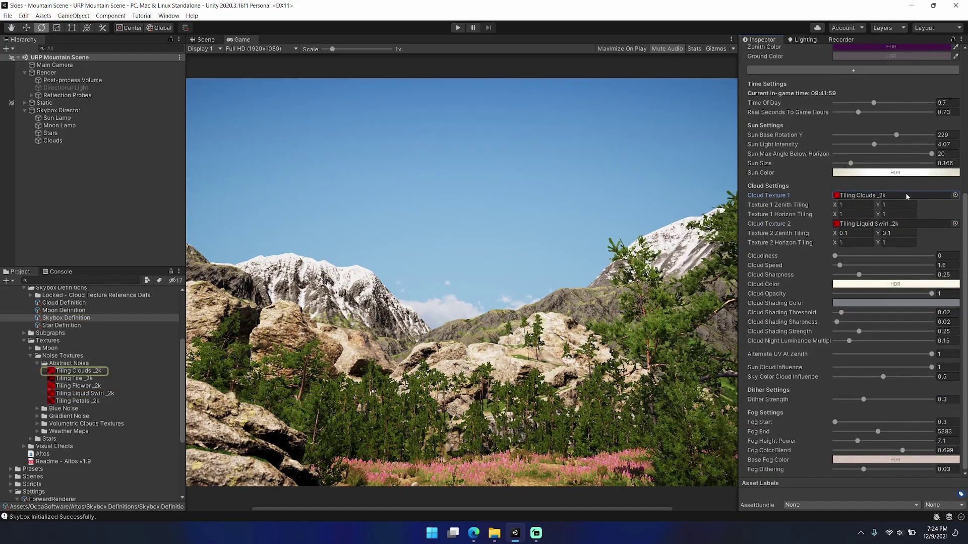
left_click(900, 224)
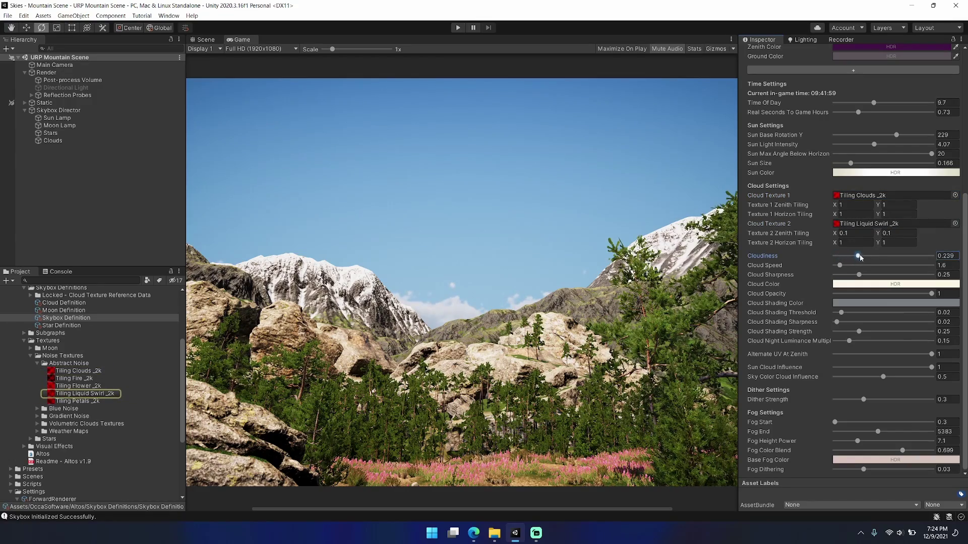
- In the skybox Cloud Settings, set Cloudiness to about 0.436, Cloud Speed to 1.2 and Cloud Sharpness to about 0.451
left_click_drag(861, 258, 888, 259)
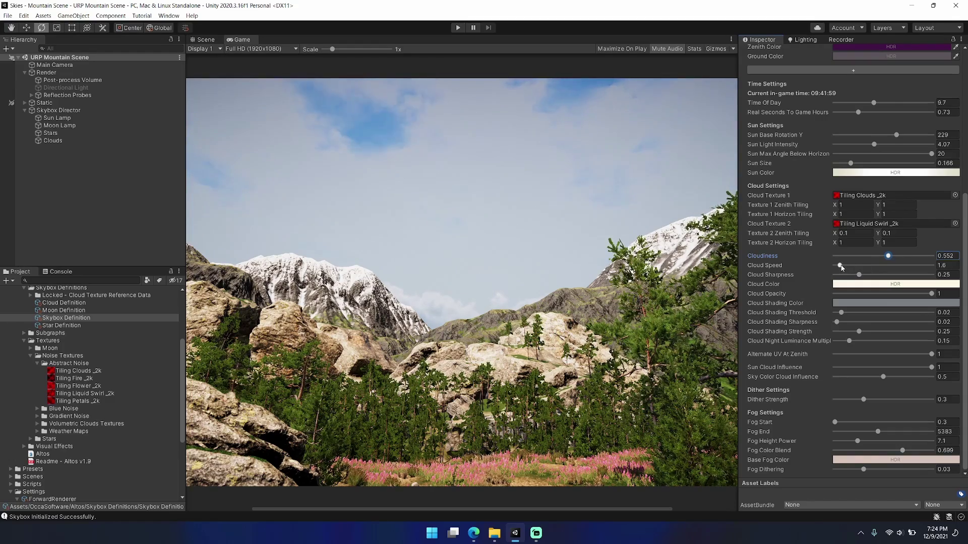
left_click(839, 267)
left_click_drag(839, 266, 878, 257)
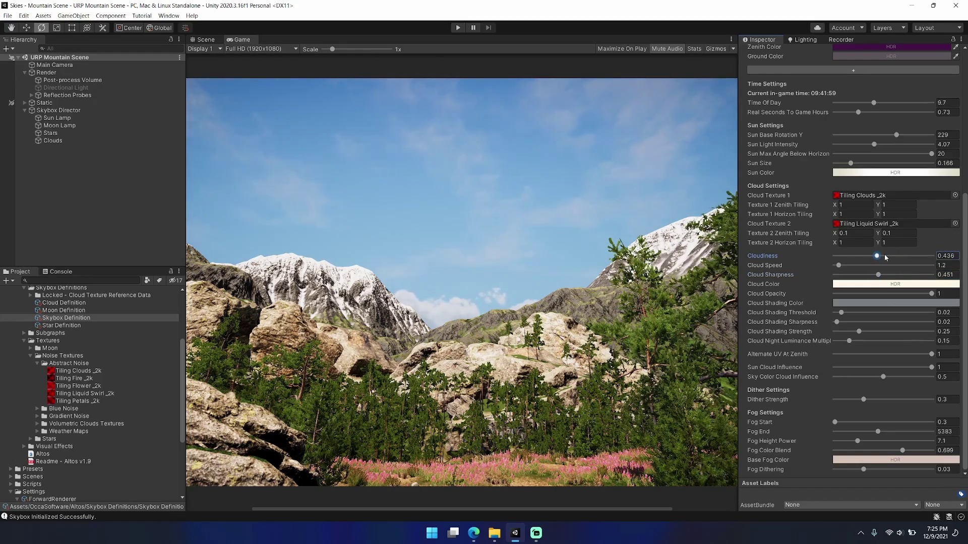
- Set the Cloud Color to pale cream (RGB 255, 237, 201), with Cloudiness at about 0.656 and Cloud Sharpness at about 0.231
left_click(884, 285)
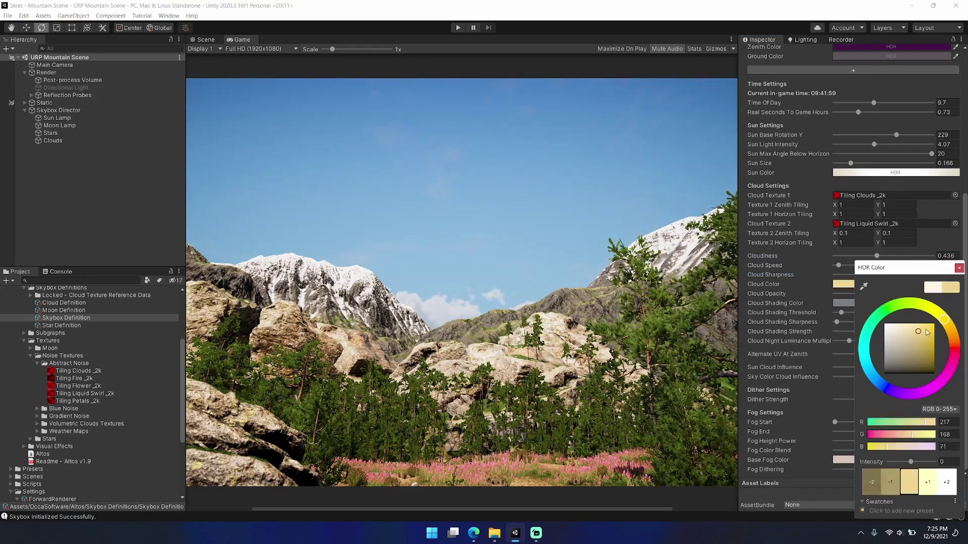
mouse_move(897, 316)
left_mouse_down()
mouse_move(920, 322)
mouse_move(895, 321)
left_mouse_up()
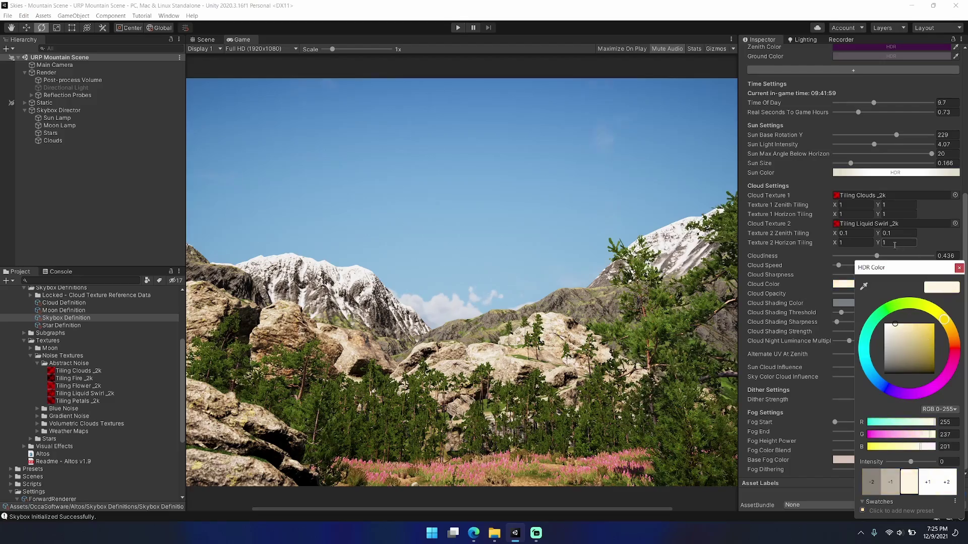
left_click(959, 267)
left_click_drag(877, 256, 857, 275)
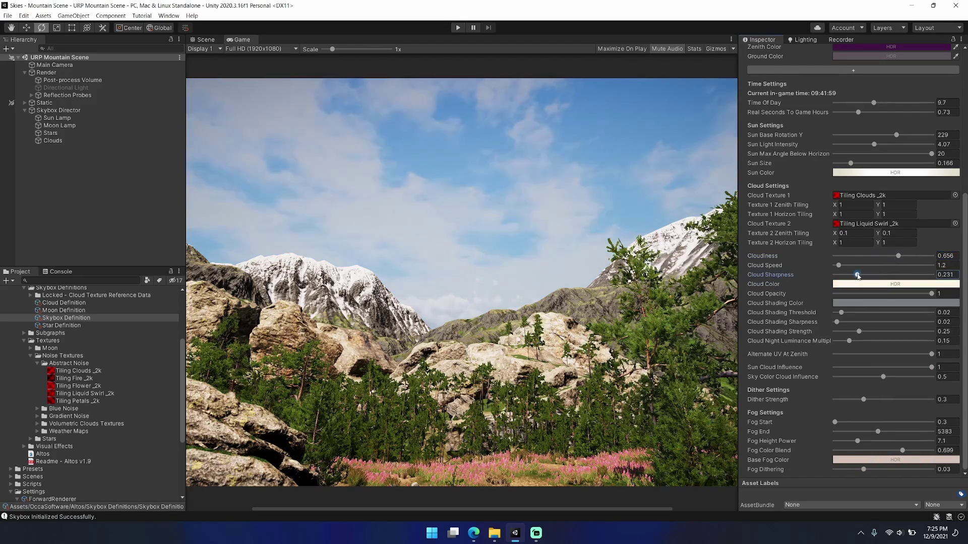
- Try a darker Cloud Color, cancel it, and try out the Cloud Opacity range
left_click(885, 285)
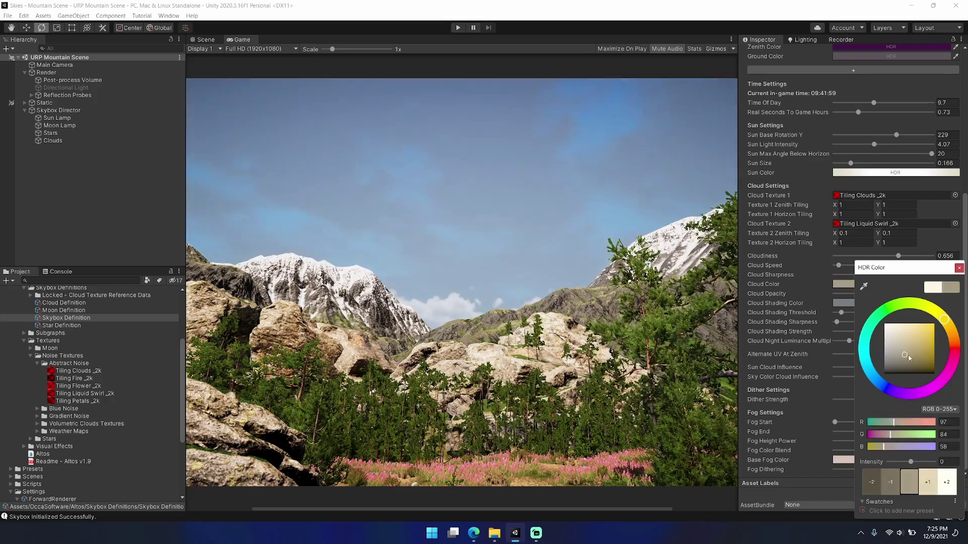
key("Escape")
mouse_move(898, 294)
left_mouse_down()
mouse_move(820, 296)
mouse_move(914, 294)
left_mouse_up()
- Try brighter blue tints for the Cloud Shading Color and close the color picker
left_click(895, 303)
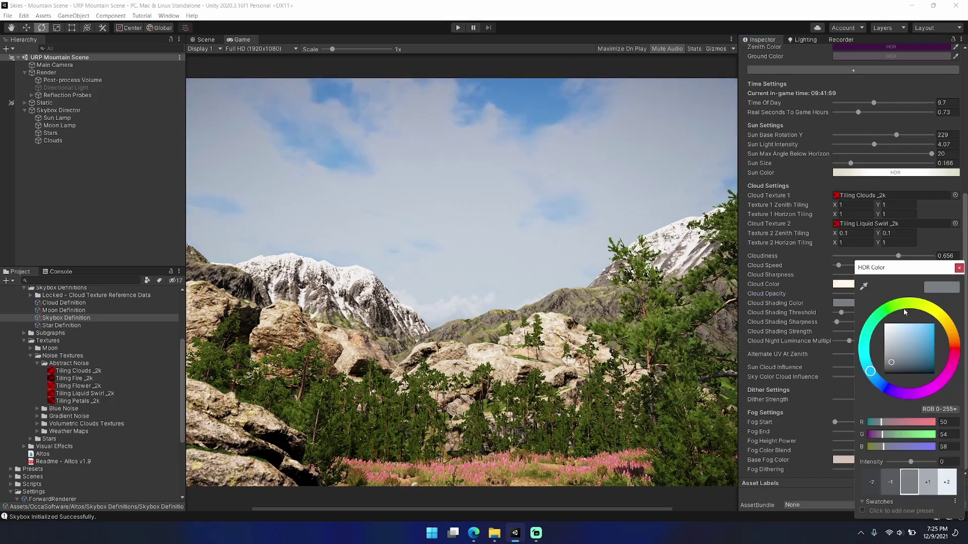
left_click(912, 336)
mouse_move(921, 336)
left_mouse_down()
mouse_move(893, 369)
mouse_move(897, 357)
left_mouse_up()
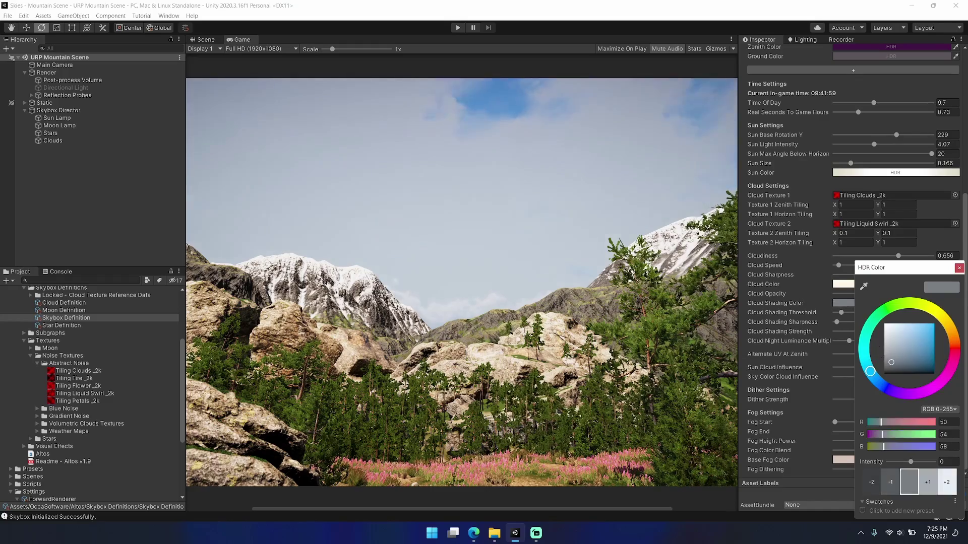
left_click(958, 269)
- Set Cloud Shading Threshold to about 0.166, Cloud Shading Sharpness to about 0.329 and Cloud Shading Strength to about 0.524
left_click_drag(846, 313, 849, 316)
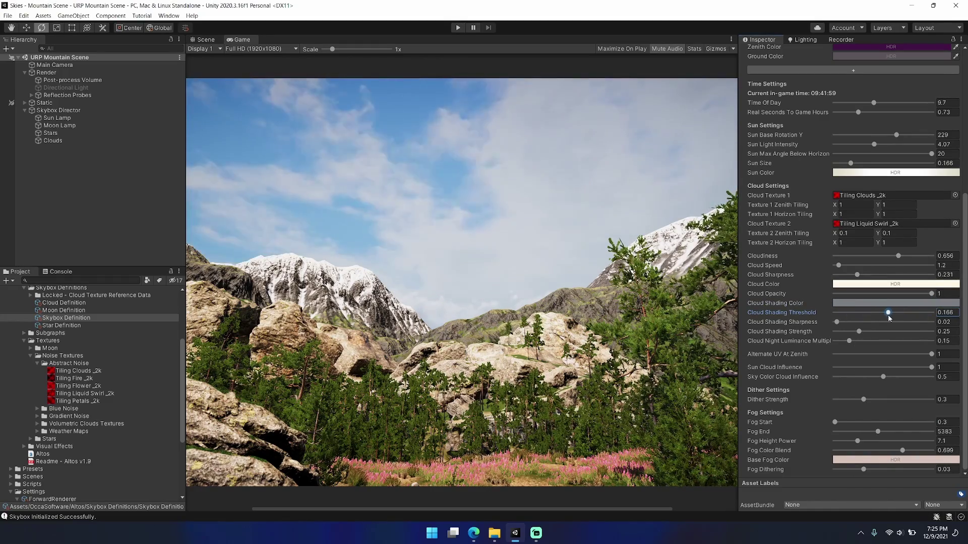
mouse_move(837, 322)
left_mouse_down()
mouse_move(921, 326)
mouse_move(839, 323)
mouse_move(892, 325)
mouse_move(833, 331)
mouse_move(932, 332)
mouse_move(853, 330)
mouse_move(882, 341)
mouse_move(847, 345)
mouse_move(859, 346)
left_mouse_up()
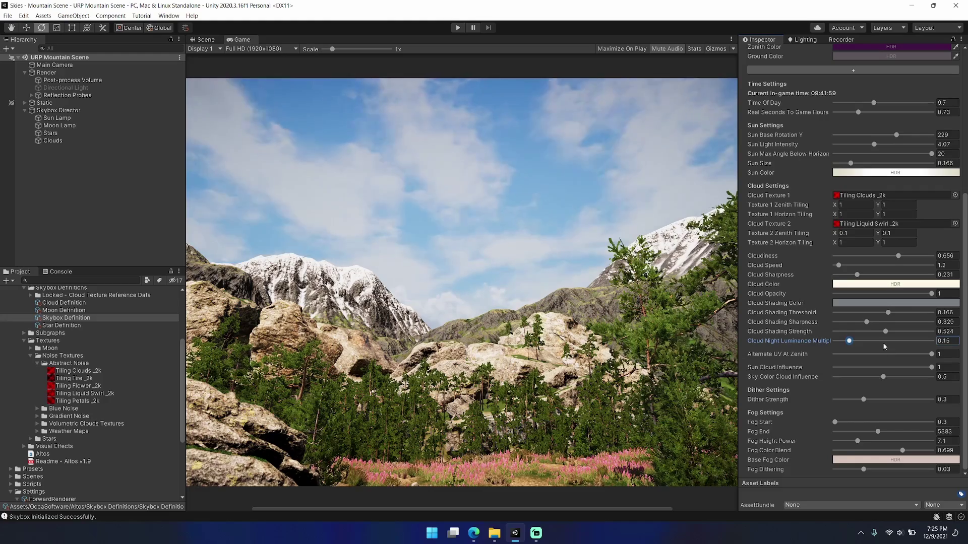
- Compare the sky's zenith in the Scene view with Alternate UV At Zenith at 0 and at 1
left_click_drag(932, 355, 827, 354)
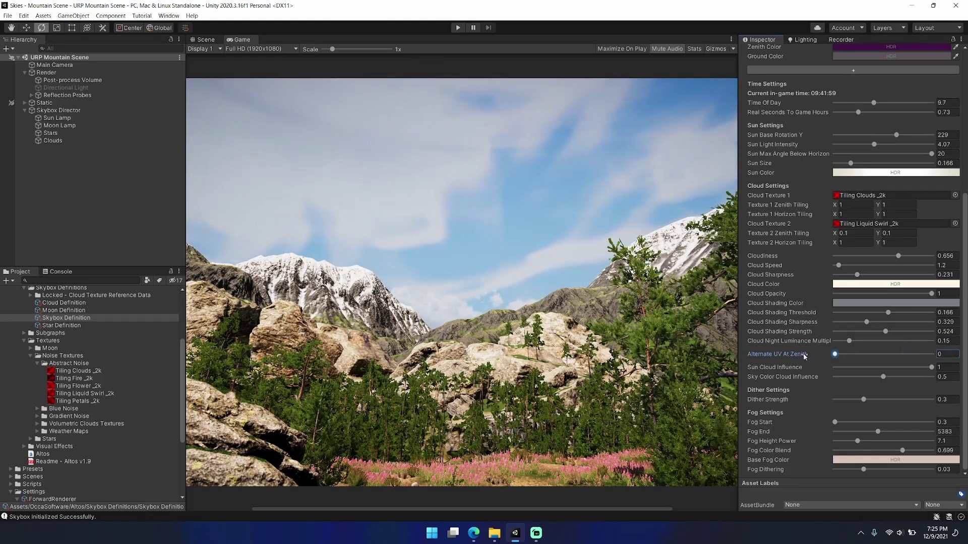
left_click(206, 40)
right_click_drag(474, 227, 452, 22)
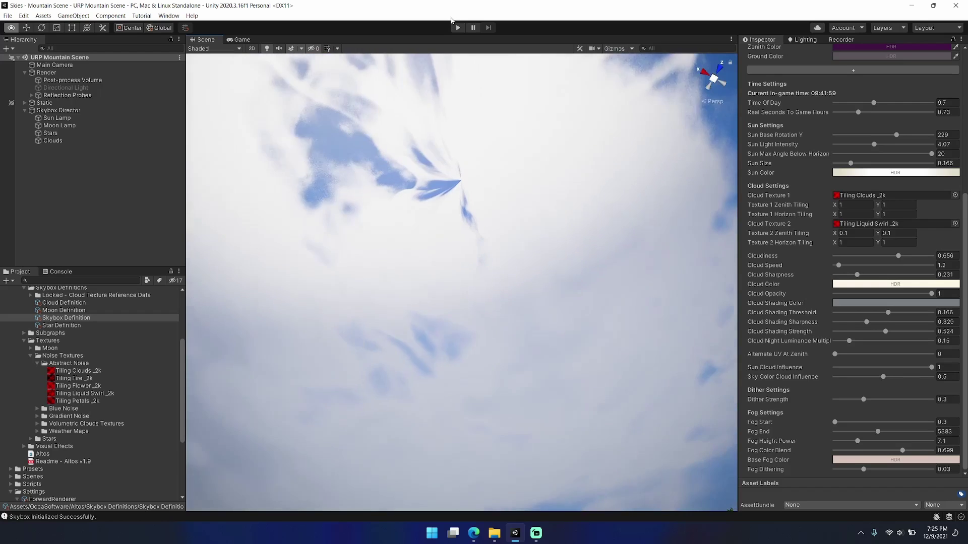
left_click(825, 356)
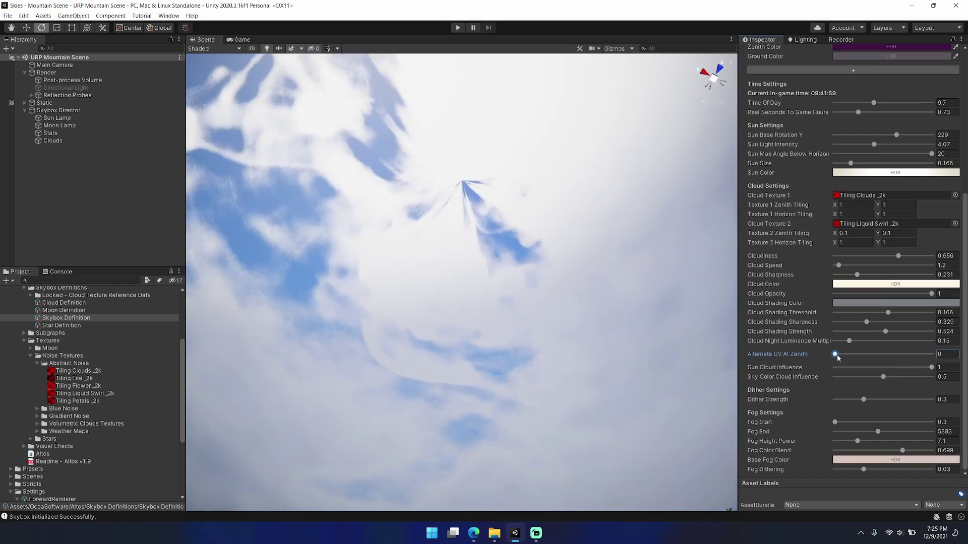
left_click_drag(834, 355, 934, 354)
right_click_drag(504, 217, 472, 367)
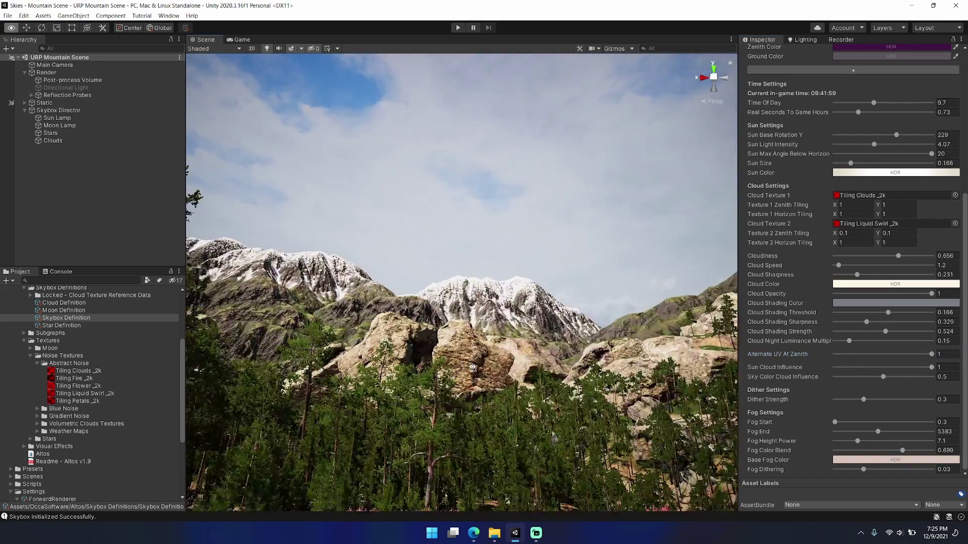
- Set Alternate UV At Zenith to about 0.685 while viewing the Game view and check the sky in the Scene view
left_click(240, 40)
left_click_drag(929, 355, 901, 354)
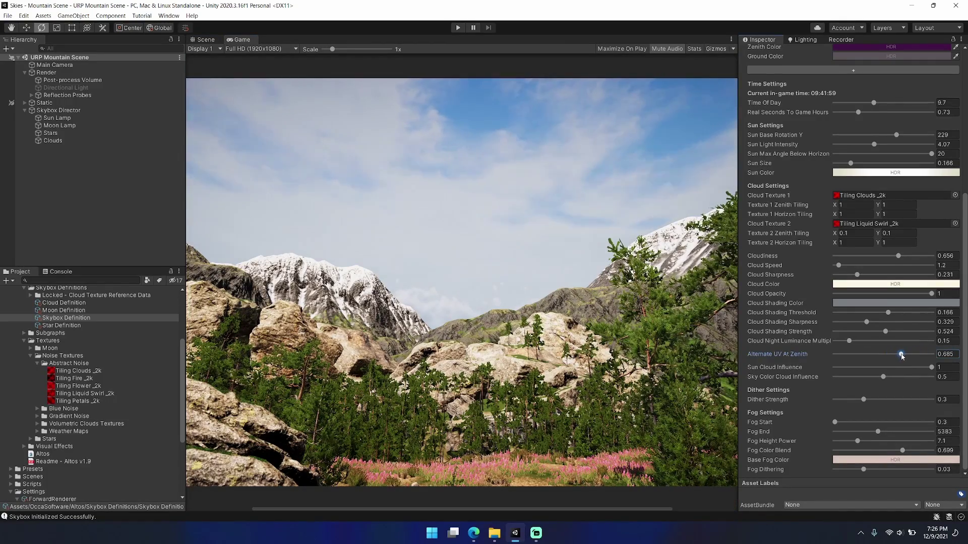
left_click(205, 39)
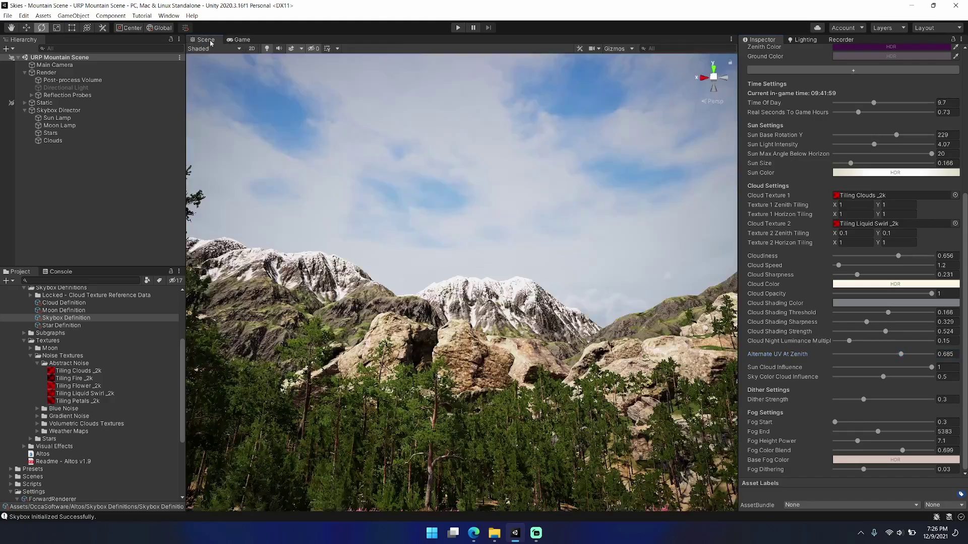
right_click_drag(476, 166, 527, 145)
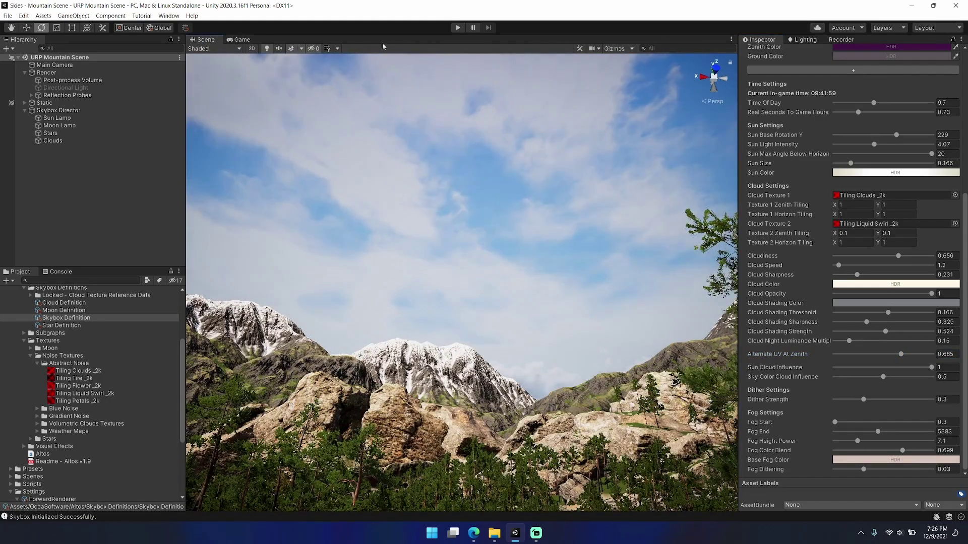
right_click_drag(561, 288, 567, 246)
- Try raising Alternate UV At Zenith and lower it to about 0.138, looking up at the zenith clouds
left_click_drag(899, 354, 930, 359)
left_click_drag(959, 359, 847, 355)
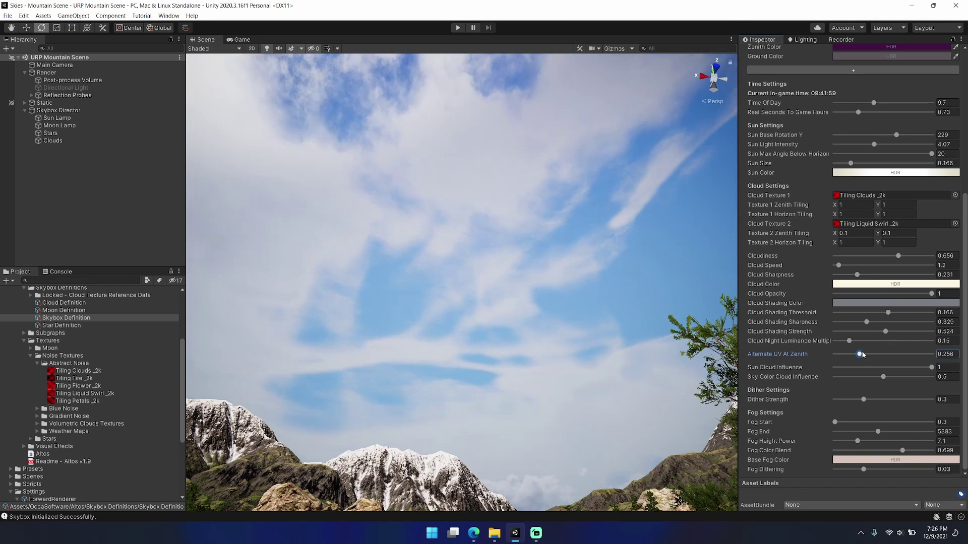
right_click_drag(576, 312, 579, 282)
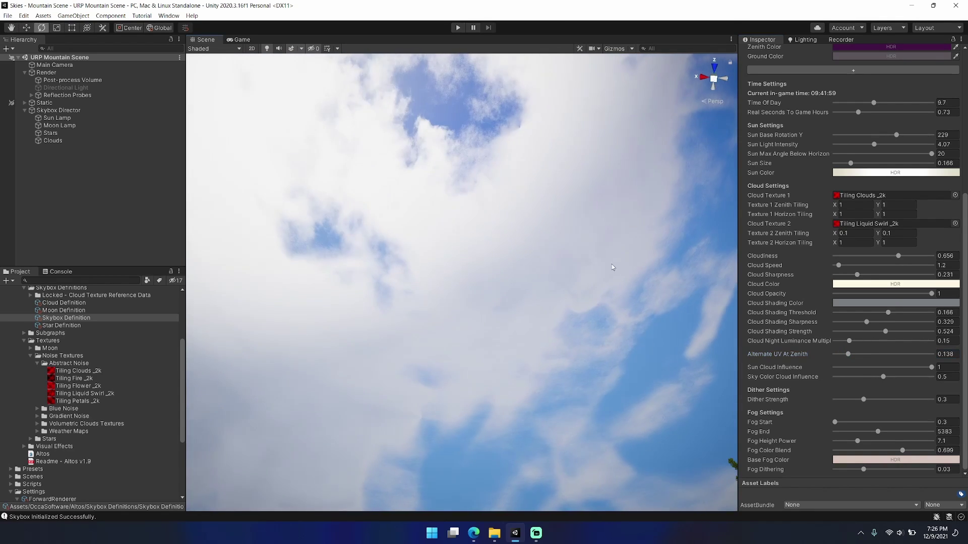
- Set Alternate UV At Zenith to about 0.821 and view the sky in the Game view
left_click_drag(863, 399, 866, 399)
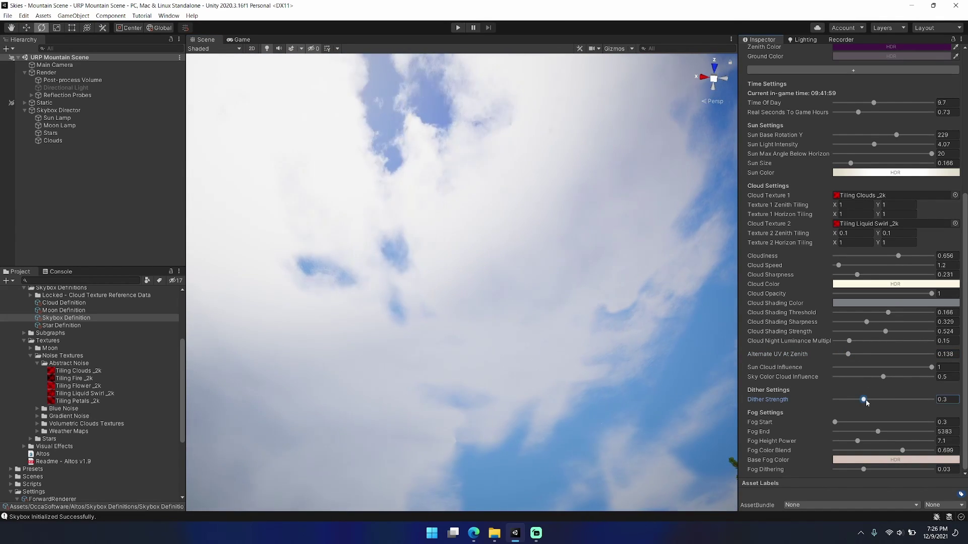
left_click(948, 367)
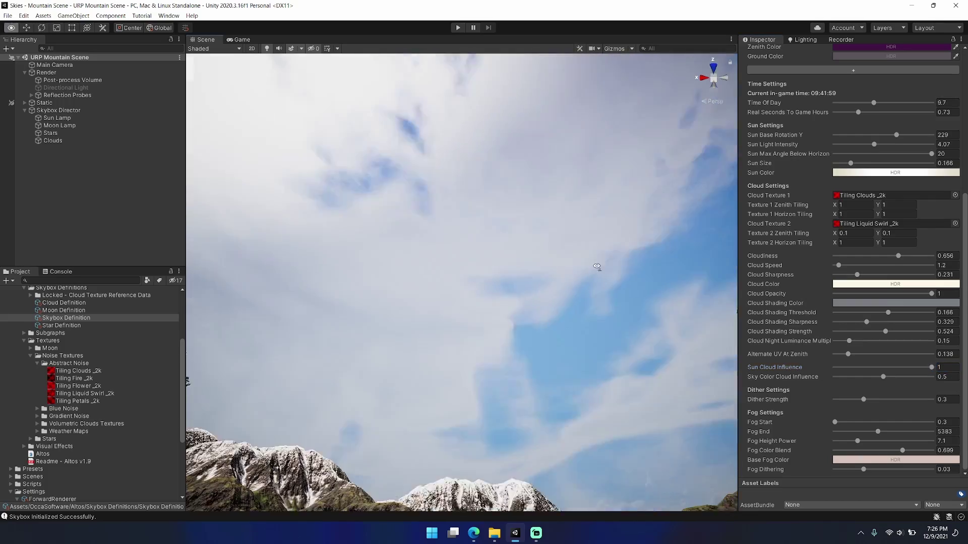
left_click_drag(857, 354, 913, 355)
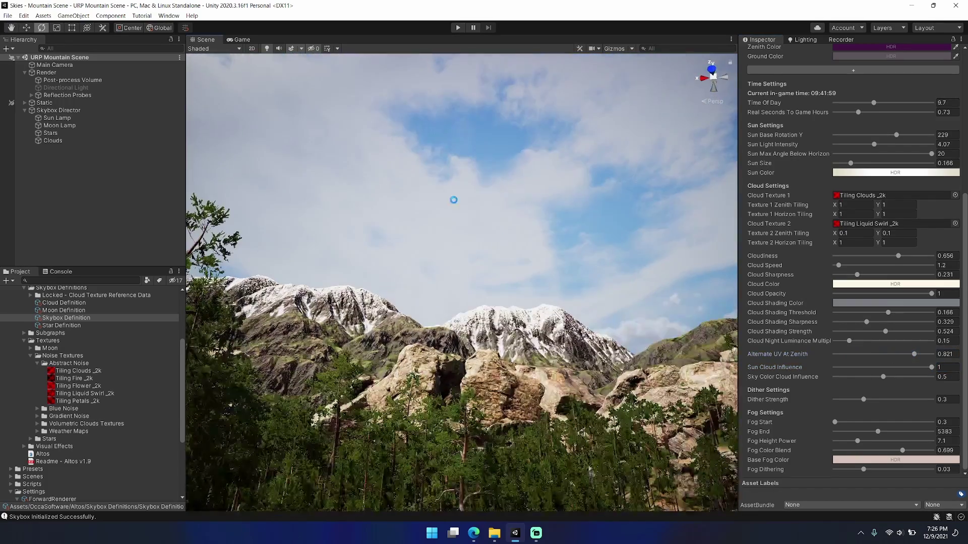
key("ctrl+2")
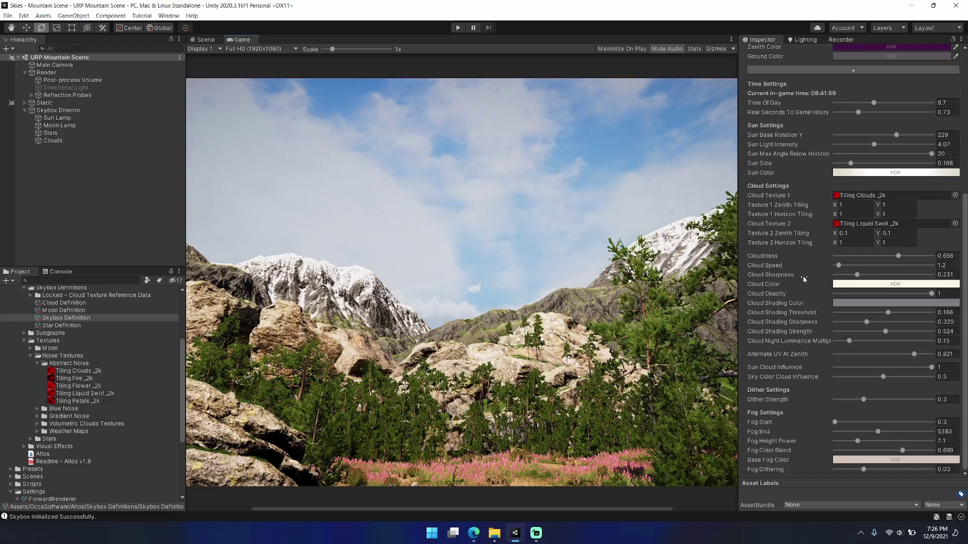
- Review the Clouds object's Cloud Definition and the component settings of the Moon Lamp and Stars objects
left_click(73, 139)
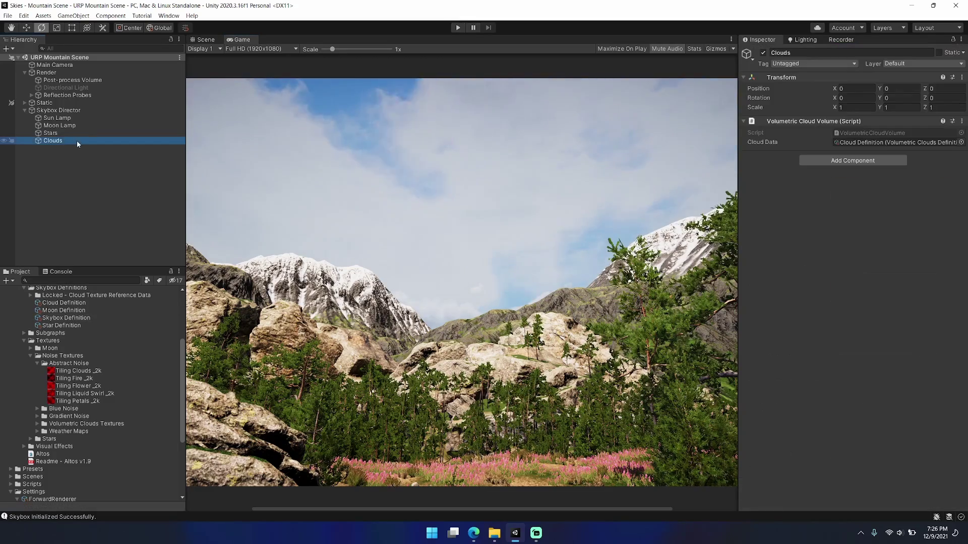
double_click(887, 154)
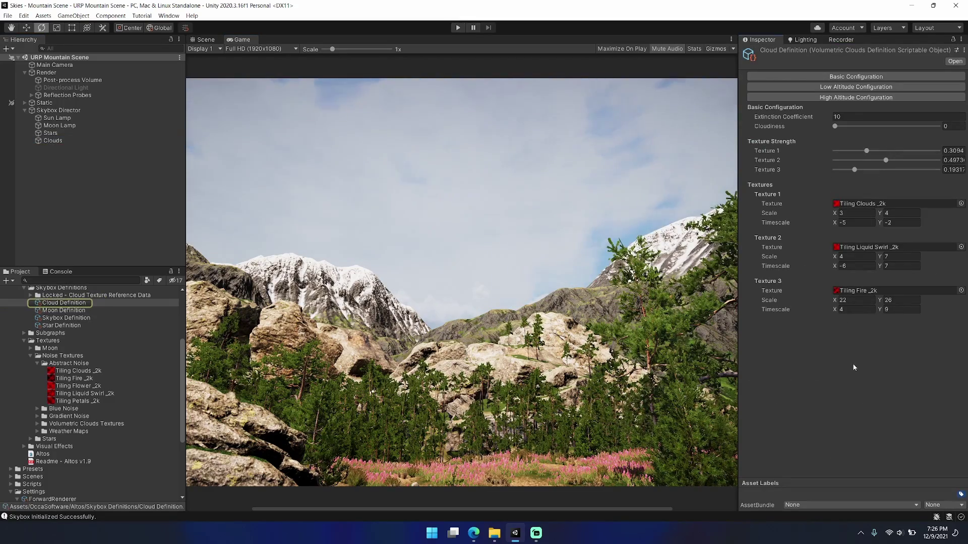
left_click(76, 126)
left_click(76, 132)
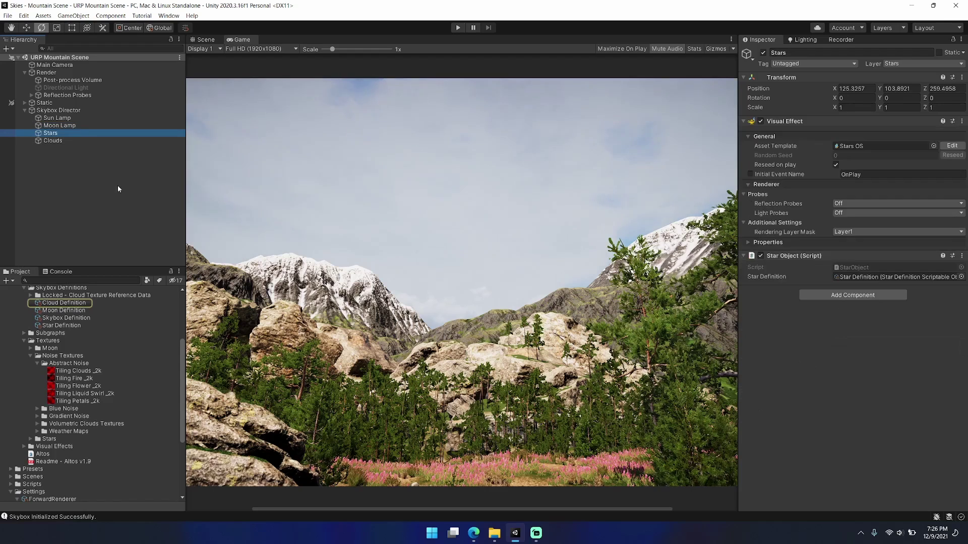
left_click(118, 186)
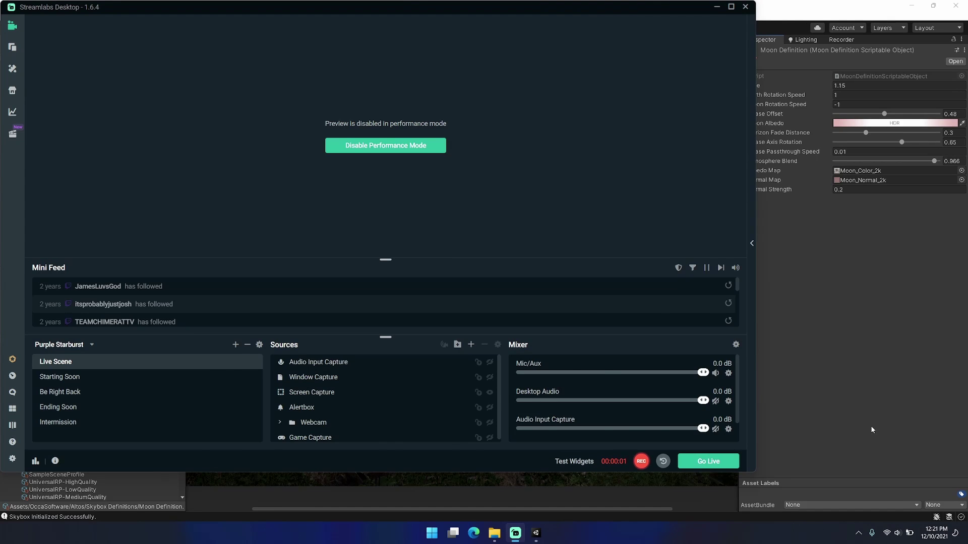
- Switch from Streamlabs to Unity and set the Size in the Moon Definition to 2.98
key("alt+Tab")
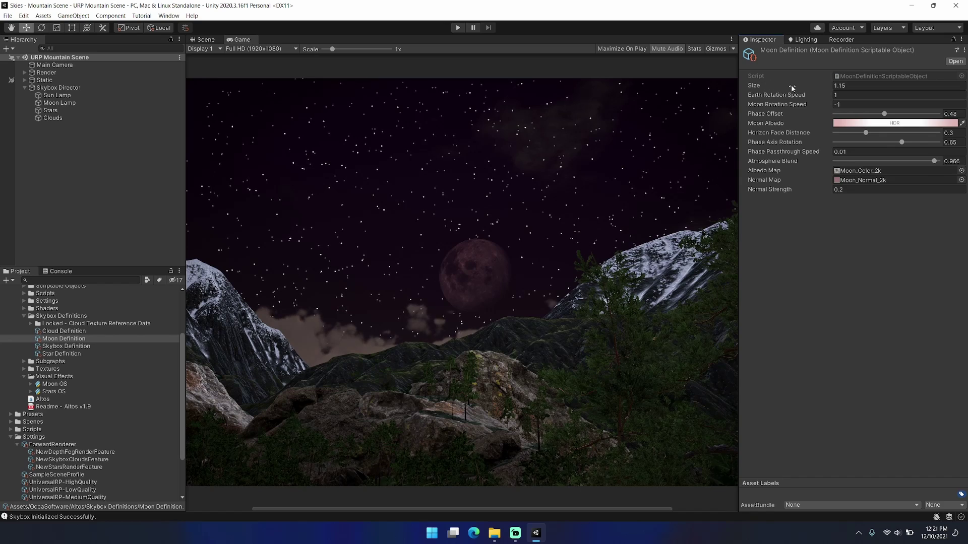
left_click_drag(792, 88, 807, 86)
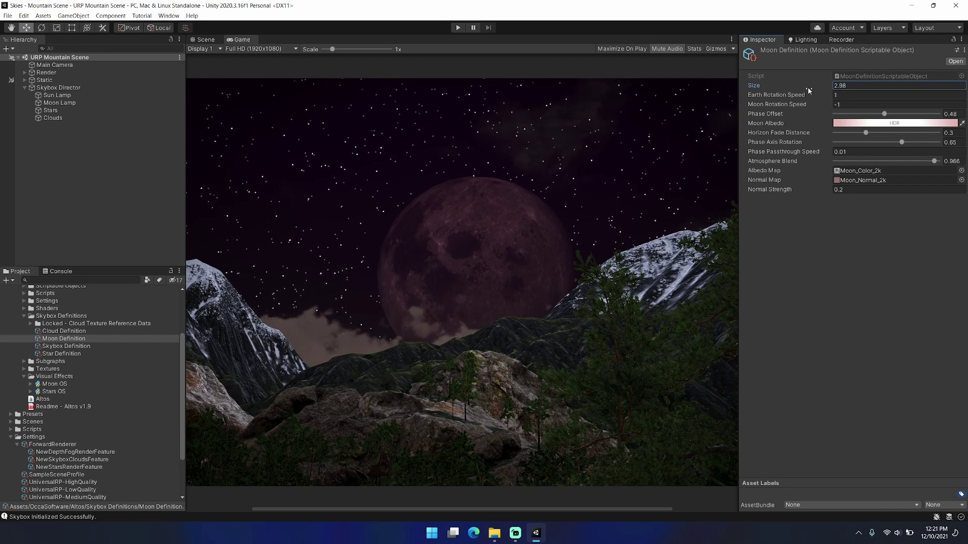
- On the Moon Lamp's Light, try a Temperature of about 6458, undo it, and set the Intensity to 0.3
left_click(86, 102)
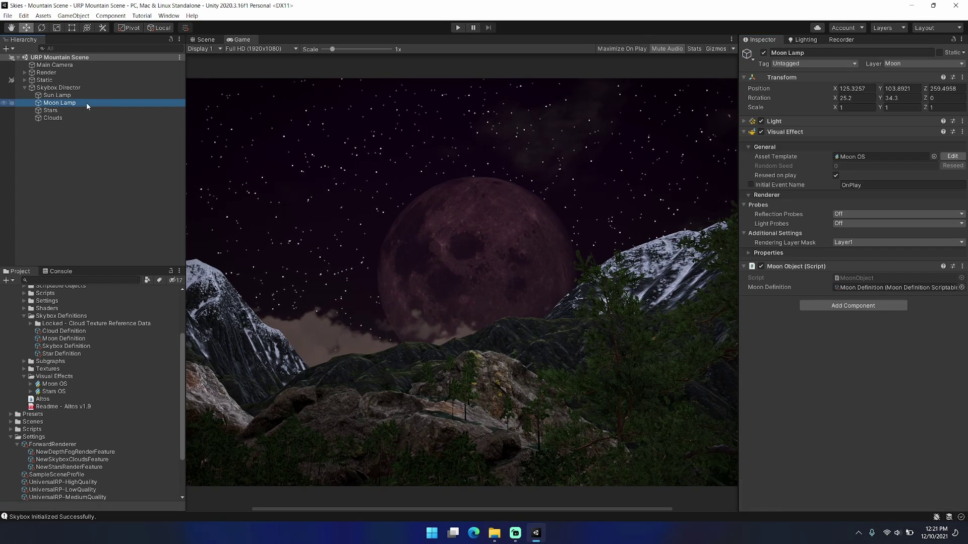
left_click(744, 121)
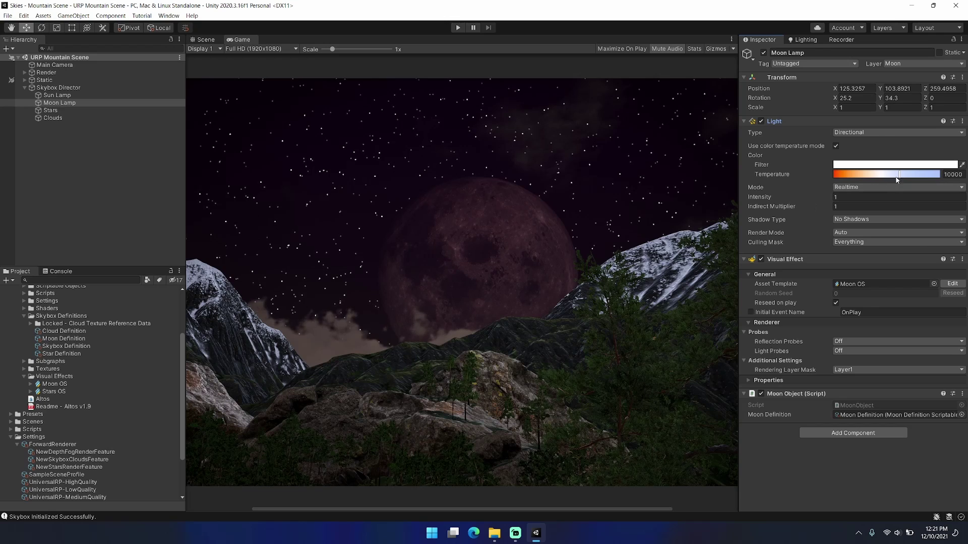
left_click_drag(898, 178, 885, 180)
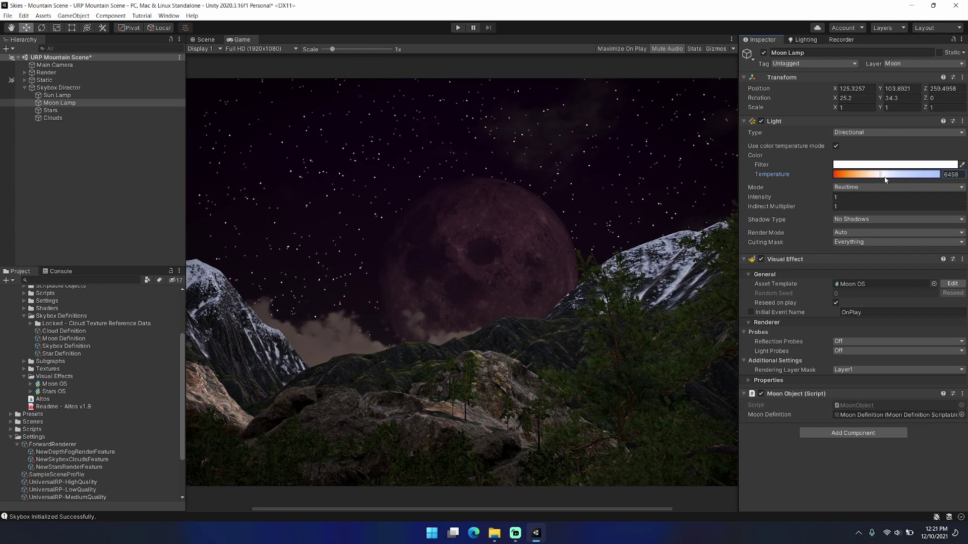
key("ctrl+z")
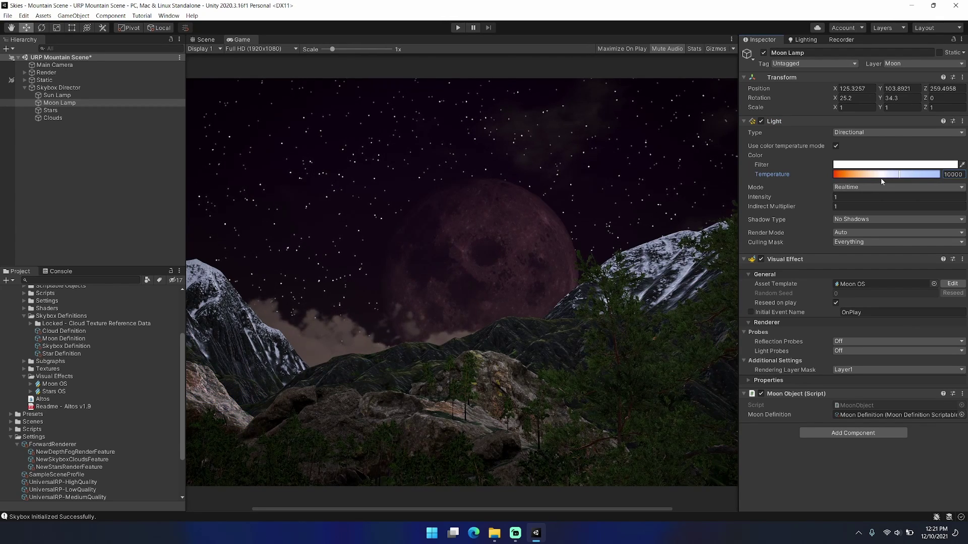
left_click_drag(788, 198, 784, 203)
left_click(859, 196)
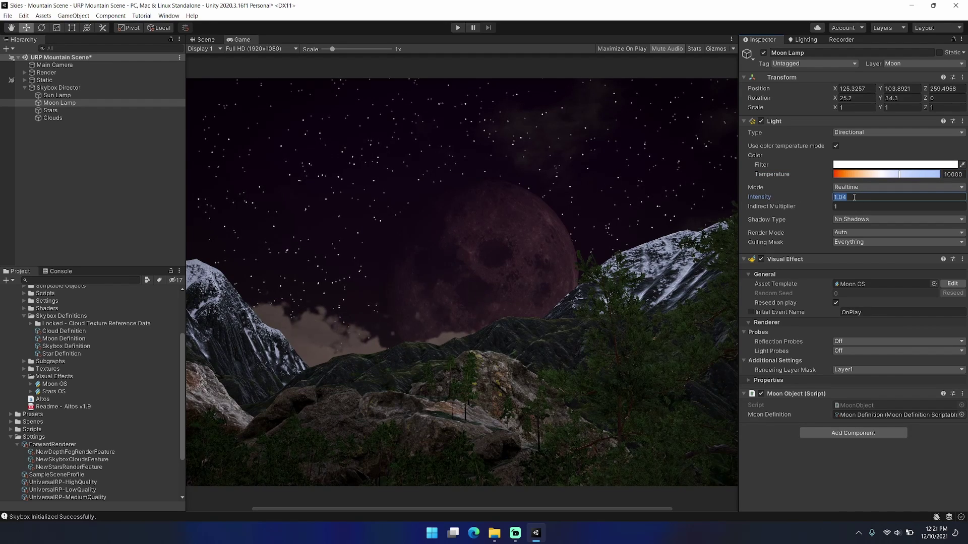
type("0.3")
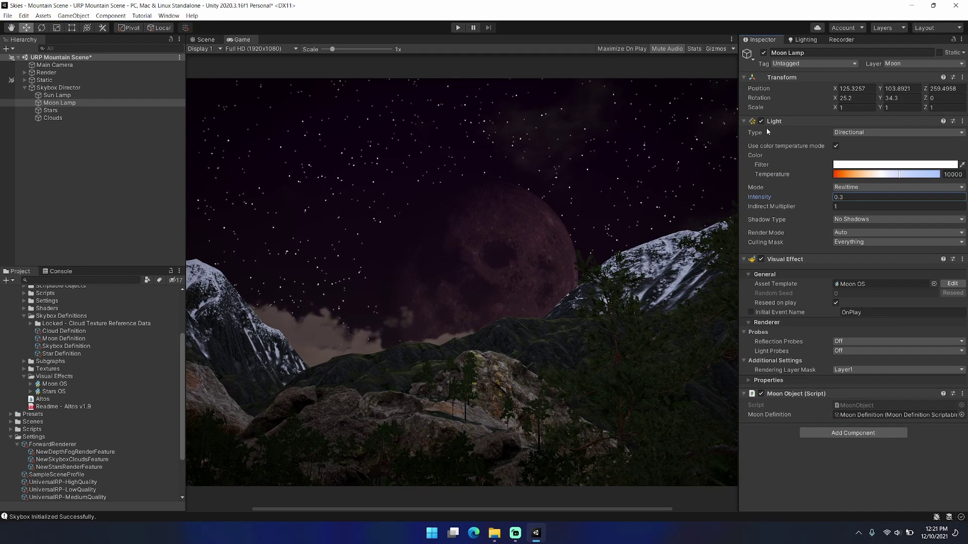
- Collapse the Moon Lamp's Light settings and open the Moon OS graph used by its Visual Effect
left_click(787, 218)
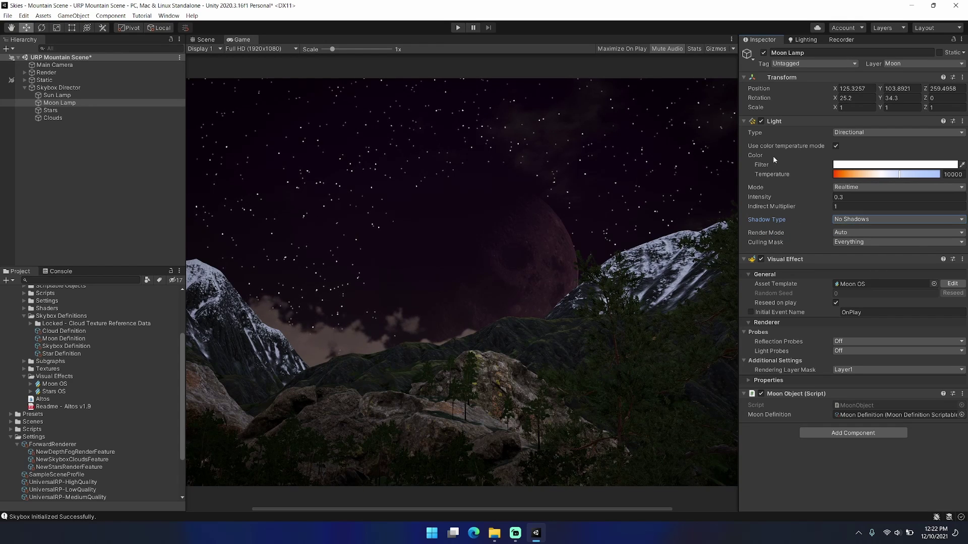
left_click(784, 121)
left_click(800, 131)
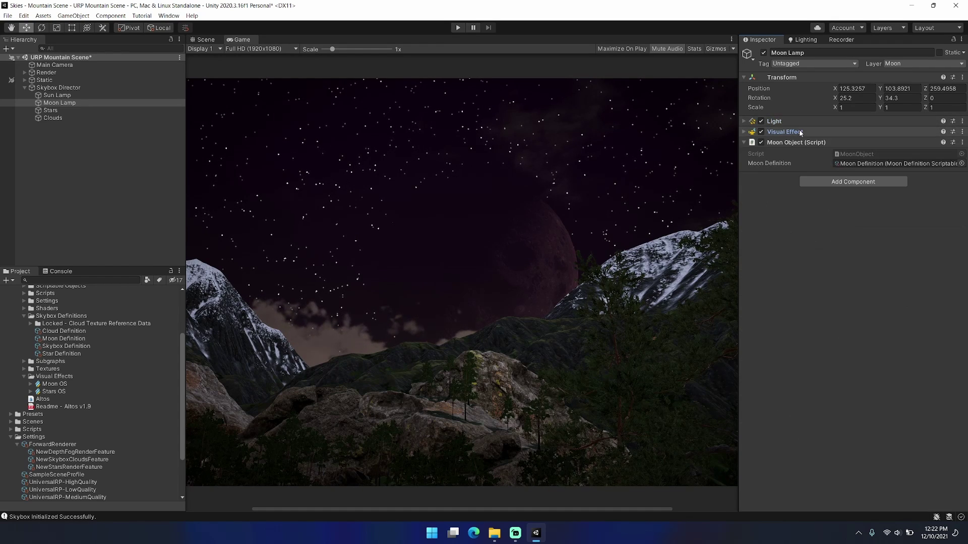
left_click(800, 131)
left_click(871, 156)
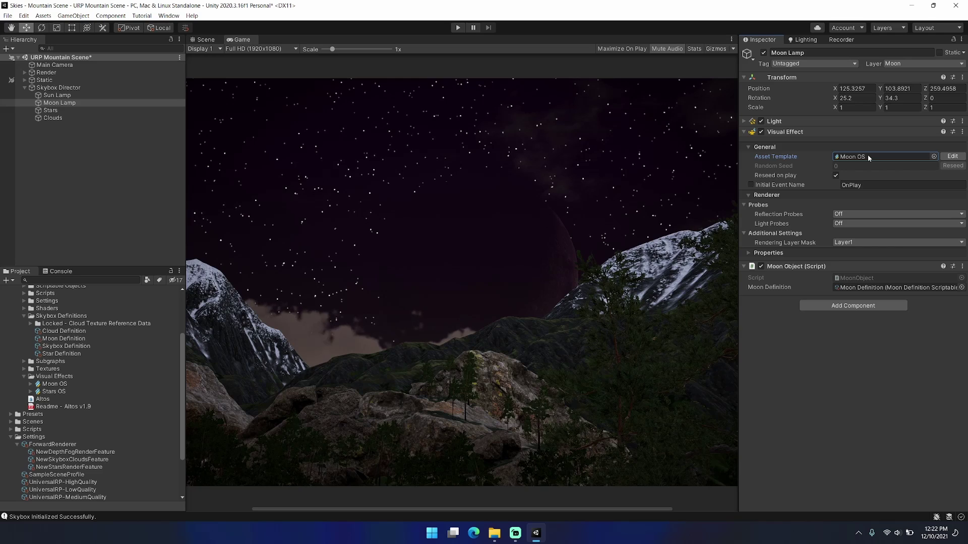
double_click(868, 158)
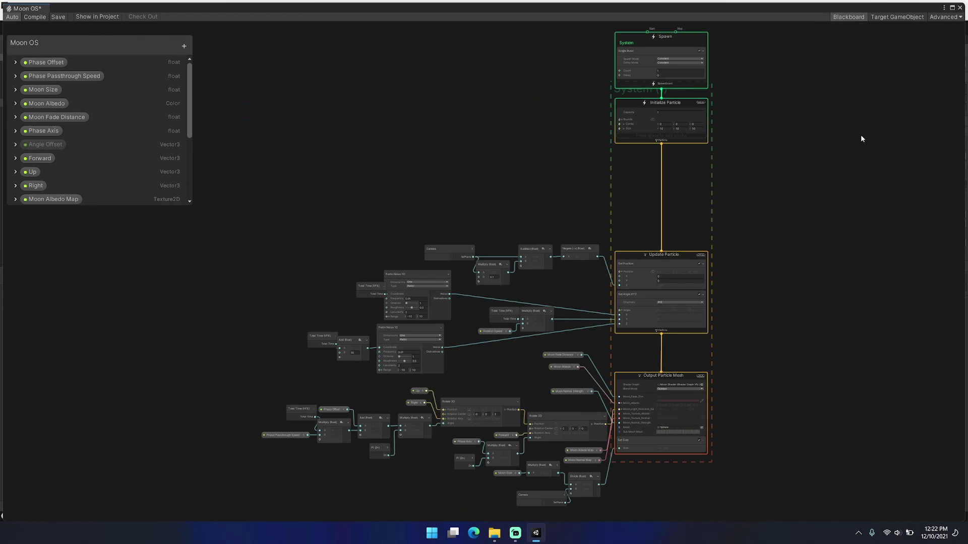
- Replace the mesh in the Output Particle Mesh block with the Sviatovid_LOD1 statue, after browsing the available meshes
scroll(761, 398, "up", 1)
left_click(603, 457)
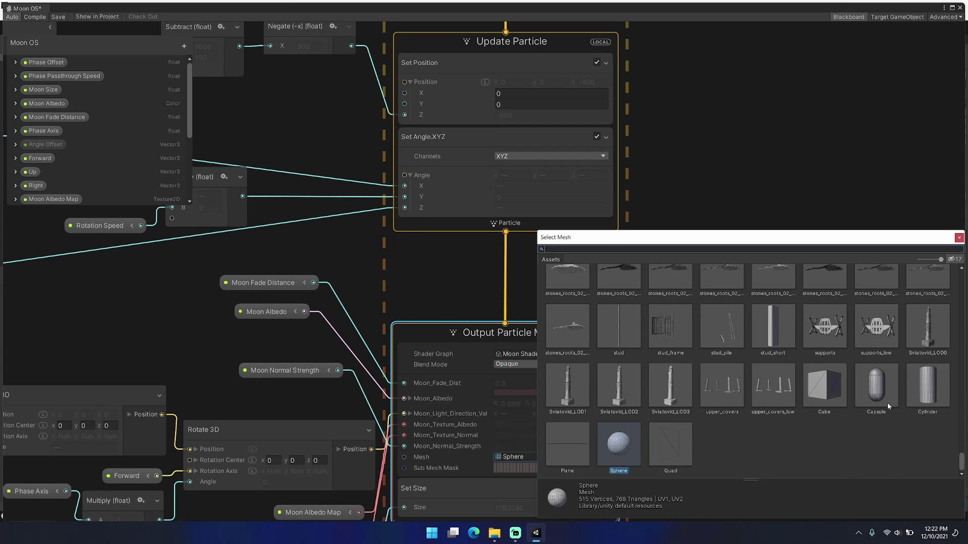
scroll(887, 403, "up", 10)
scroll(893, 396, "up", 8)
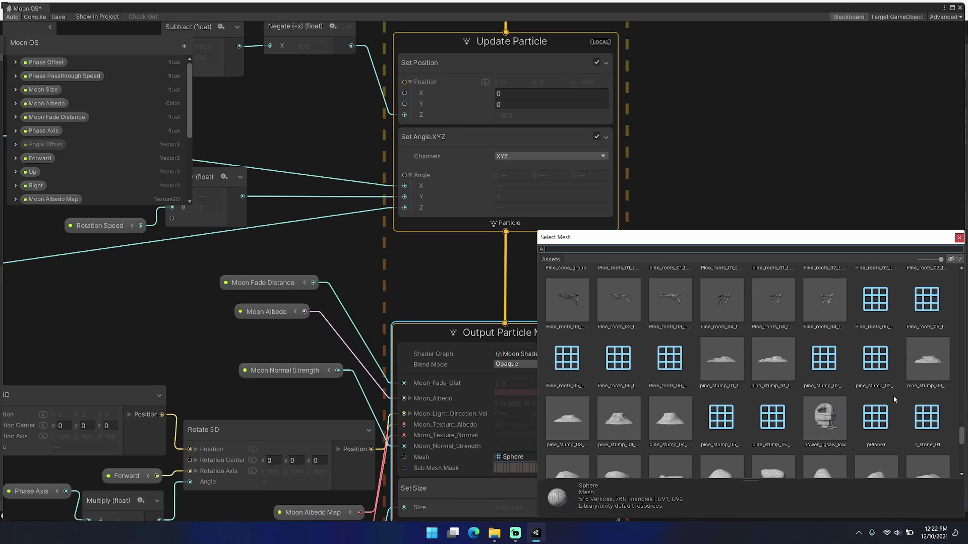
scroll(833, 413, "up", 3)
scroll(833, 411, "up", 3)
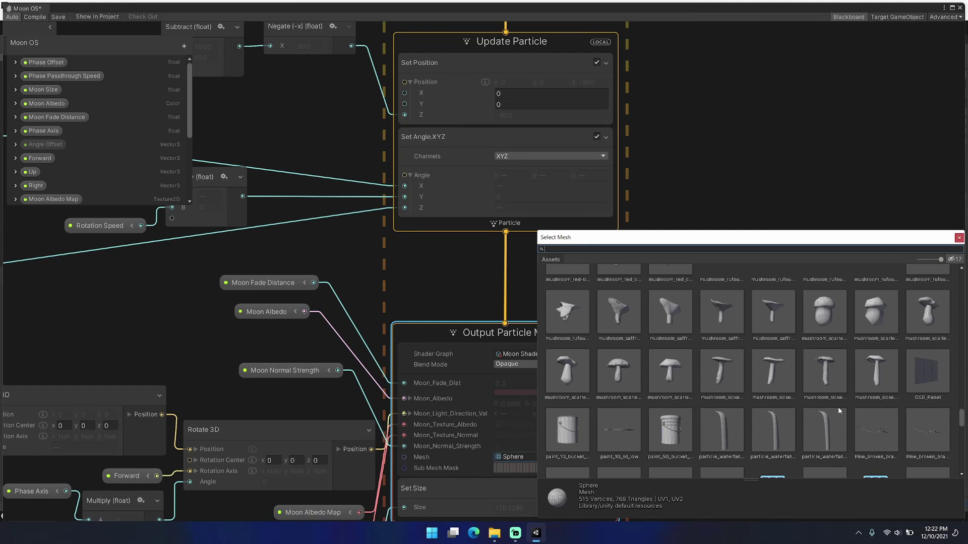
scroll(837, 408, "up", 3)
scroll(840, 405, "up", 5)
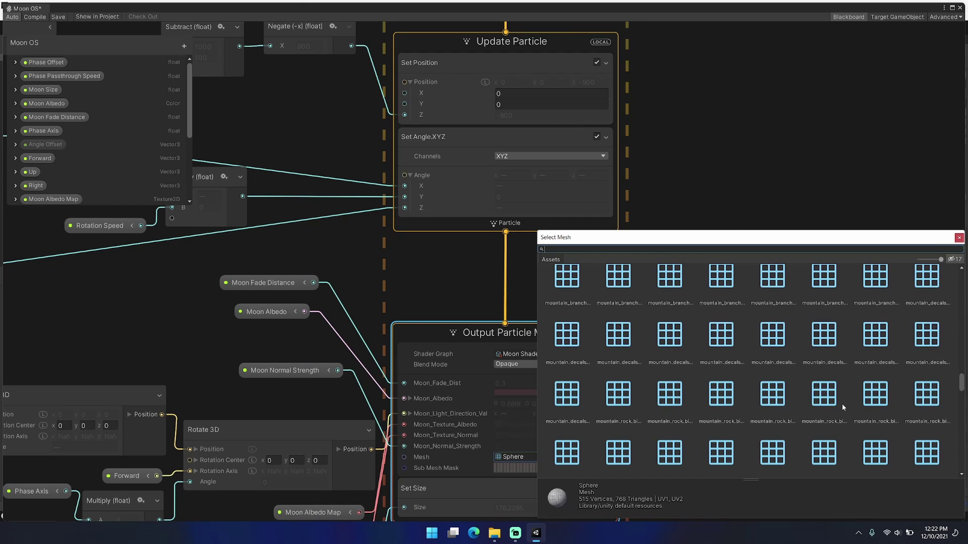
scroll(879, 395, "down", 10)
scroll(773, 421, "down", 10)
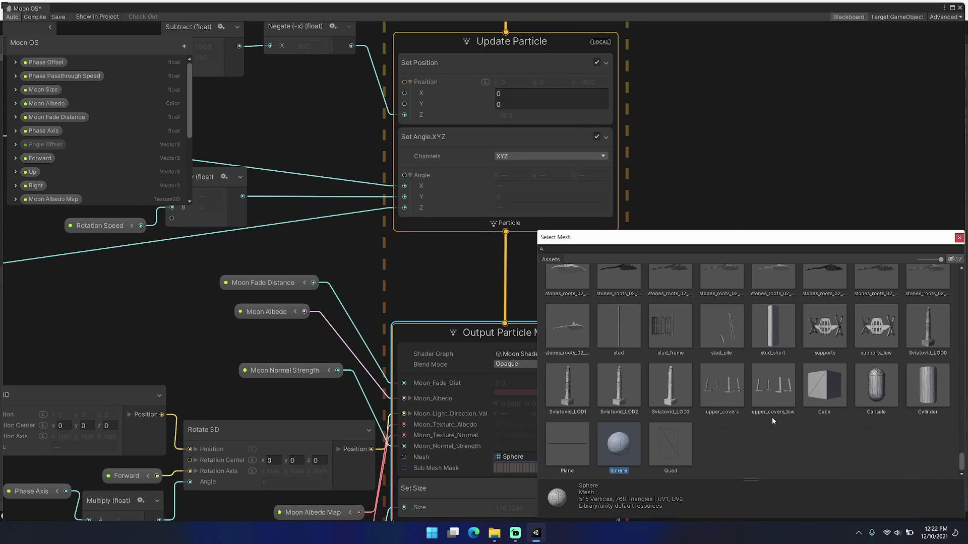
left_click(672, 388)
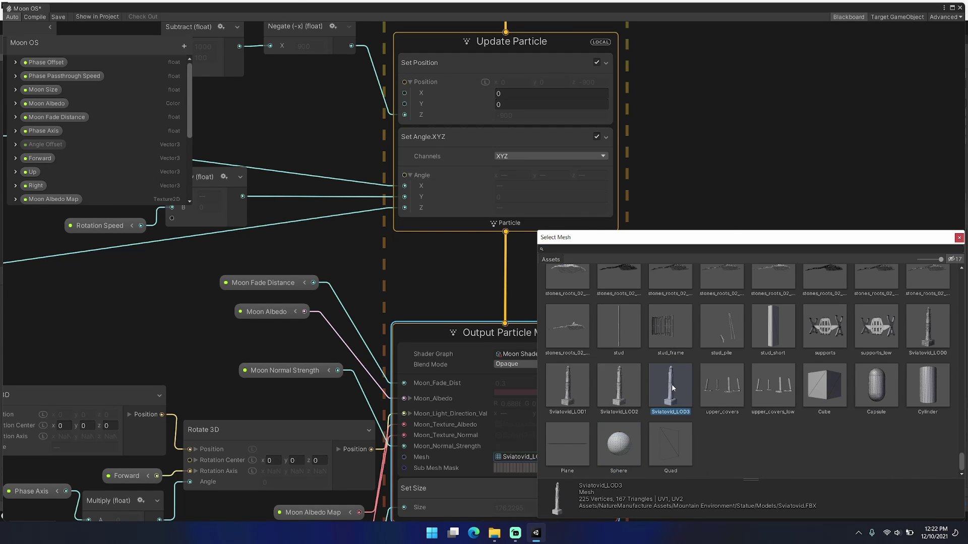
left_click(567, 385)
left_click(959, 237)
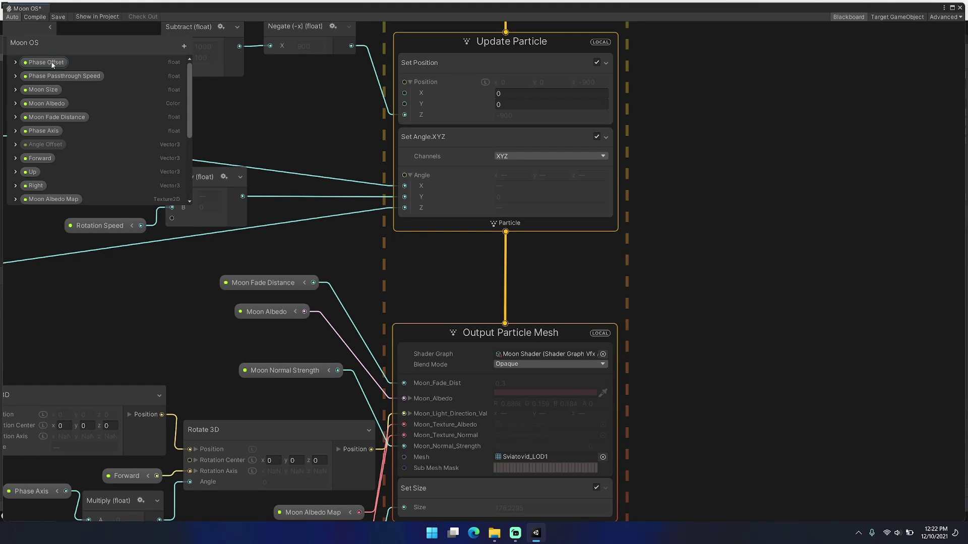
- Save and close the Moon OS graph, examine the replaced moon mesh in the Scene view, and select the Moon Lamp
left_click(59, 18)
left_click(959, 8)
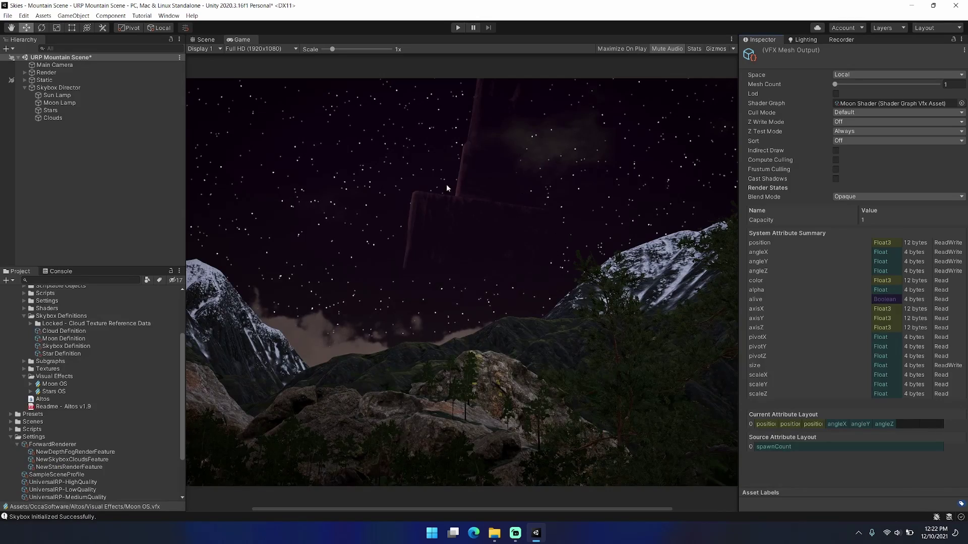
left_click(204, 39)
right_click_drag(446, 143, 576, 174)
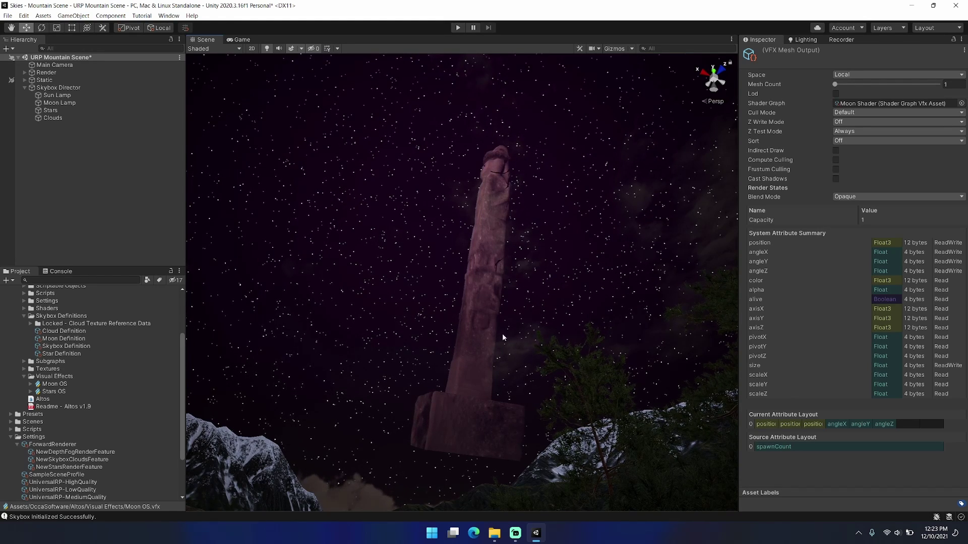
left_click(81, 105)
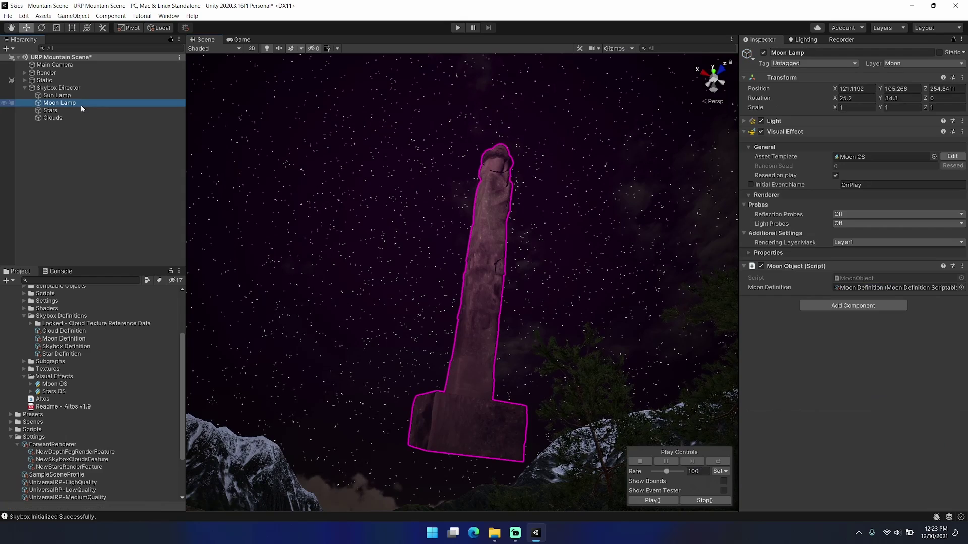
- In the Moon Definition, try a Moon Rotation Speed of -10, restore -1, and set the Phase Offset to about 0.411
double_click(927, 287)
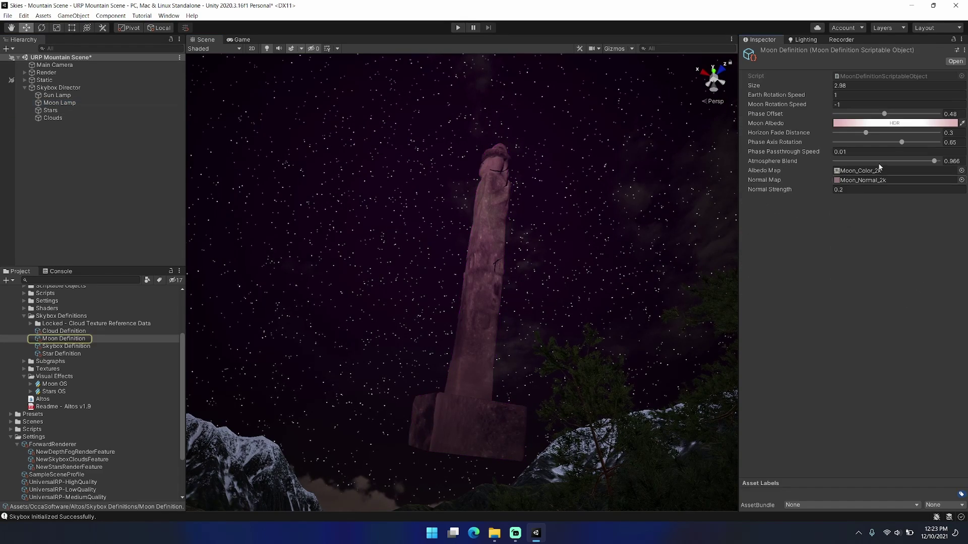
type("-10")
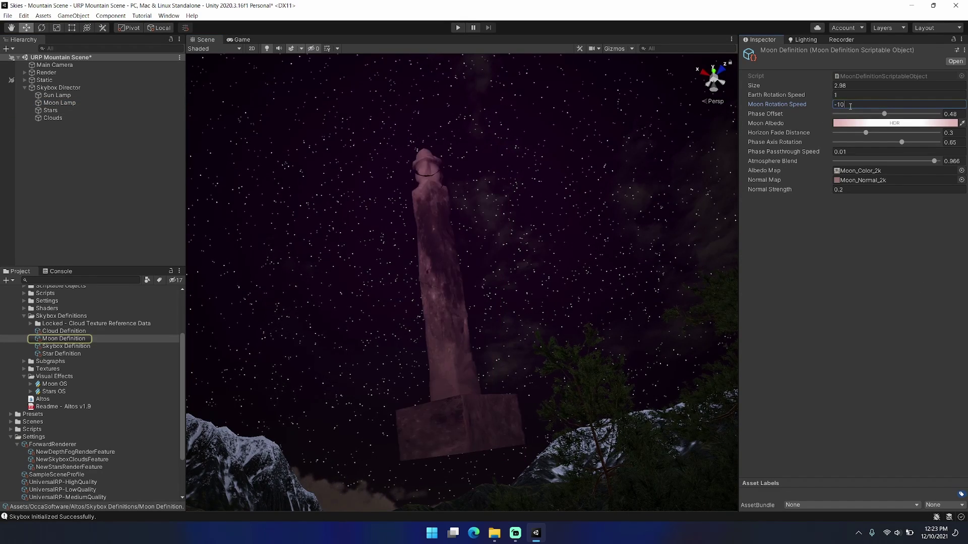
key("BackSpace")
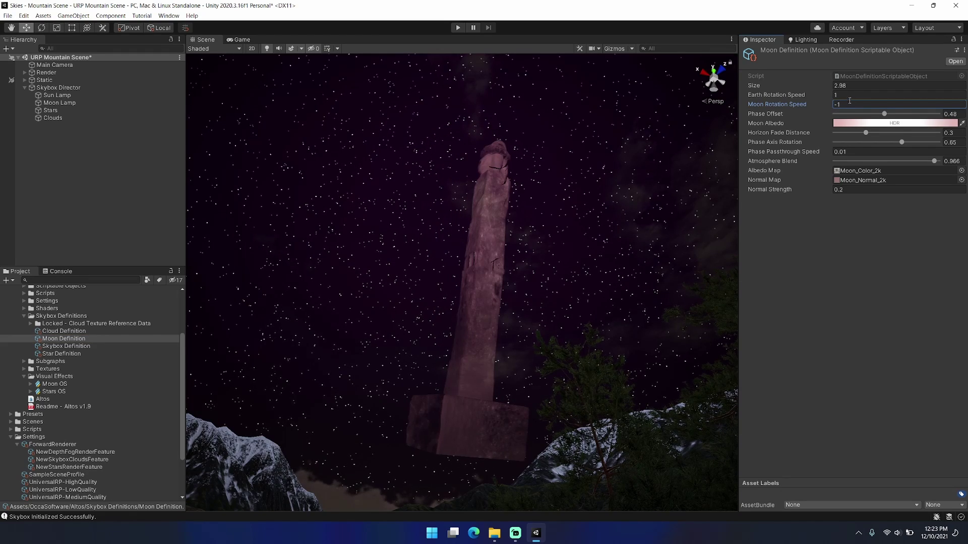
mouse_move(884, 114)
left_mouse_down()
mouse_move(873, 115)
mouse_move(917, 116)
mouse_move(878, 120)
left_mouse_up()
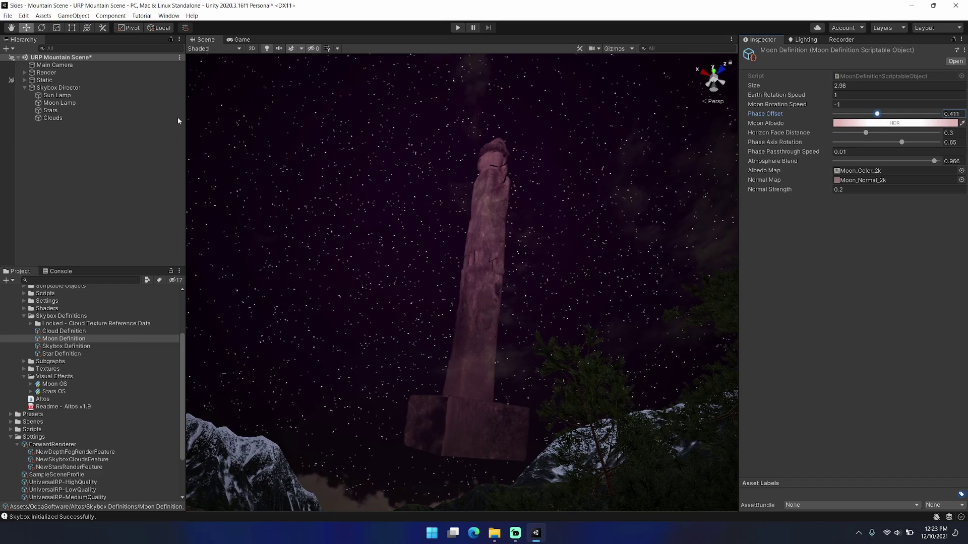
- Open the Moon OS graph from the Moon Lamp's Visual Effect and set the Output Particle Mesh block's mesh to Sphere
left_click(82, 103)
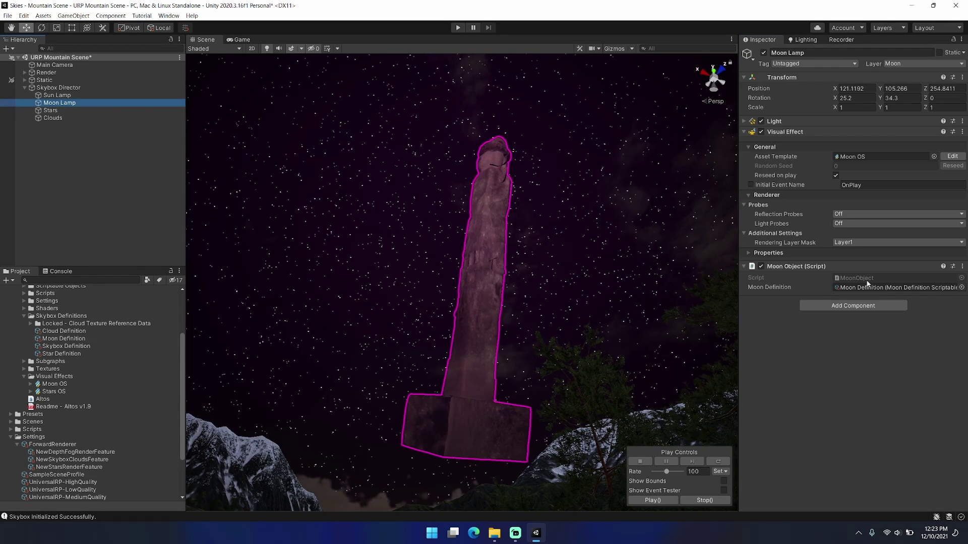
left_click(952, 156)
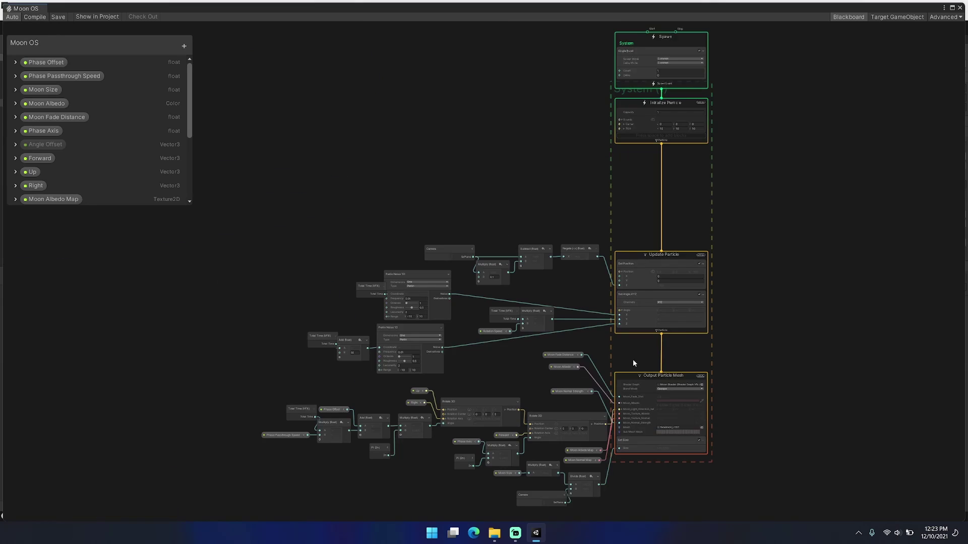
scroll(727, 413, "up", 3)
scroll(663, 445, "up", 5)
left_click(655, 447)
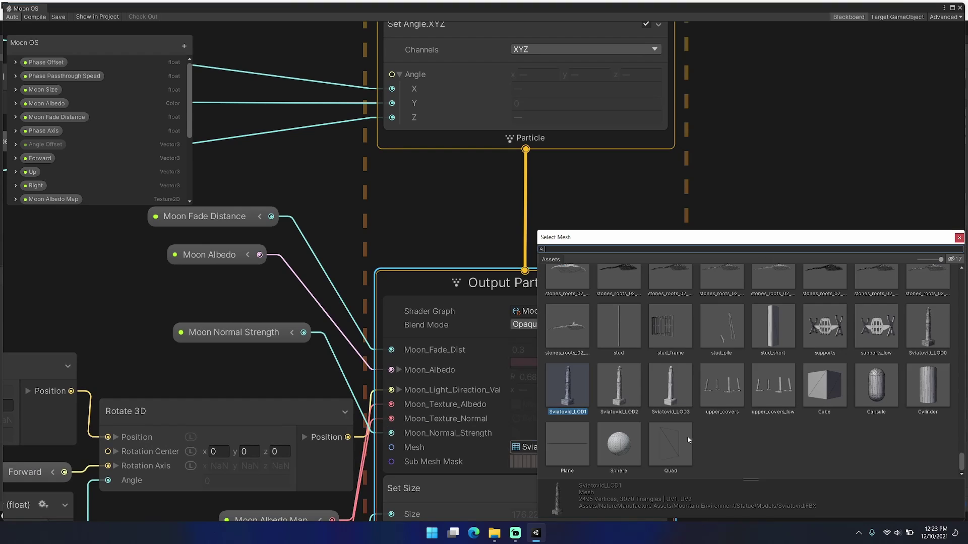
left_click(618, 443)
left_click(264, 109)
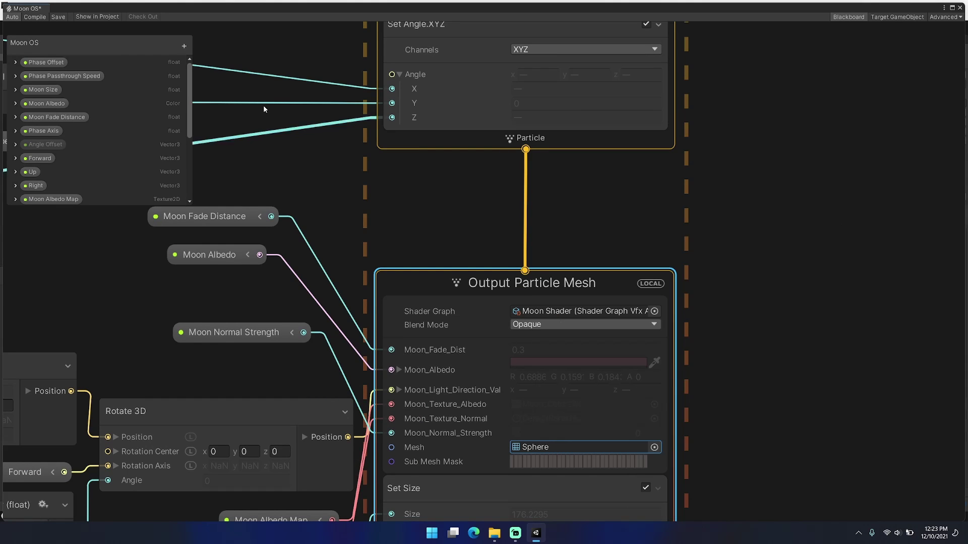
- Compile, save and close the Moon OS graph, and switch to the Game view
left_click(38, 19)
left_click(60, 20)
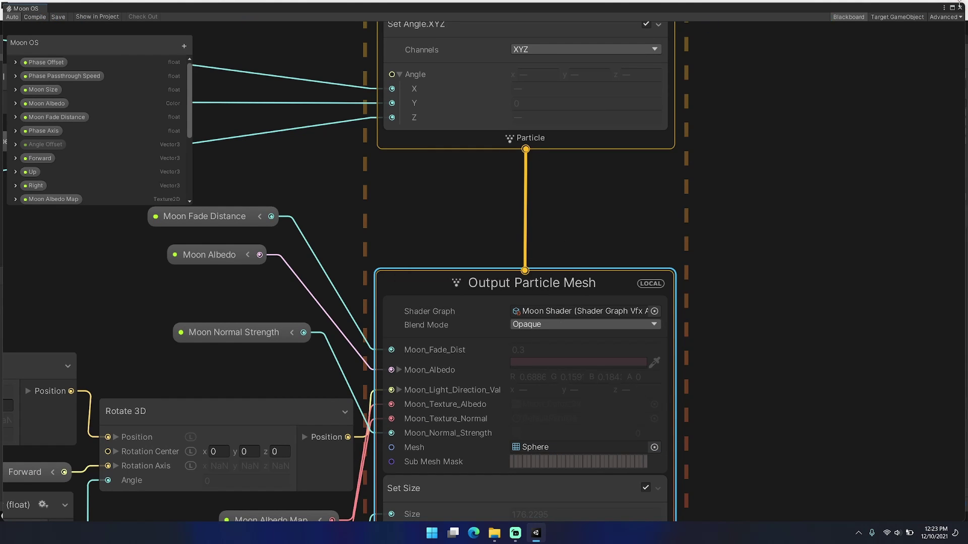
left_click(959, 7)
right_click_drag(551, 203, 529, 254)
left_click(239, 39)
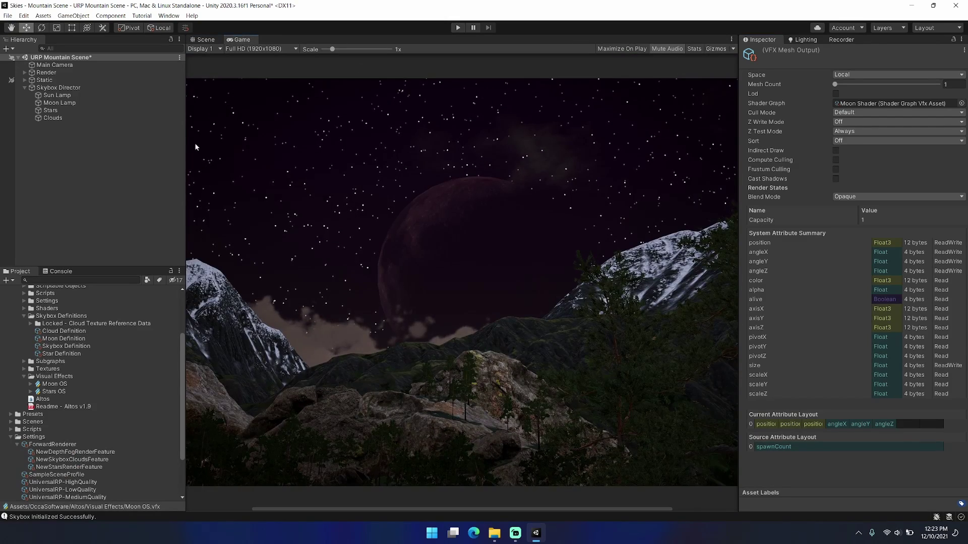
- Open the Moon Lamp's Moon Definition, try Moon Rotation Speeds of -10 and 10, and restore the speed to -1
left_click(76, 102)
double_click(881, 285)
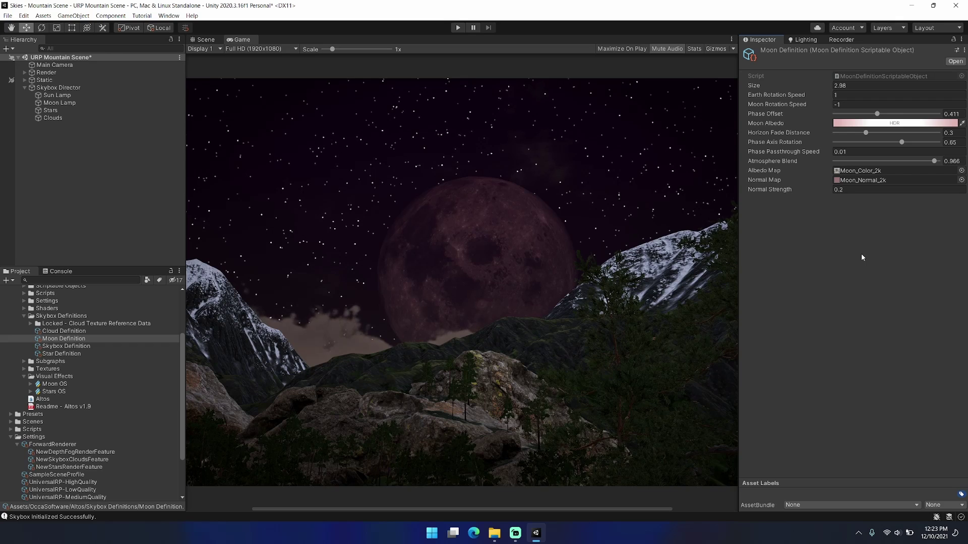
left_click(842, 96)
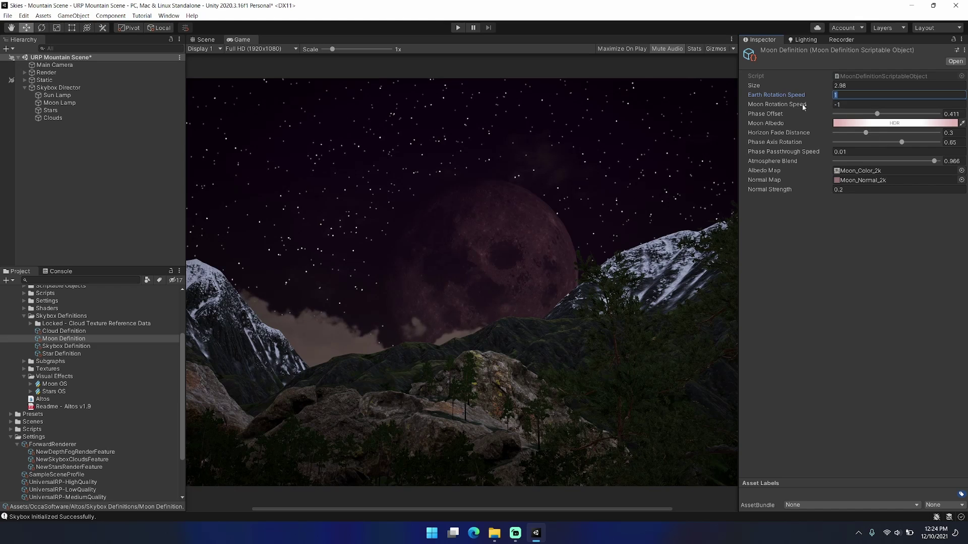
left_click(860, 105)
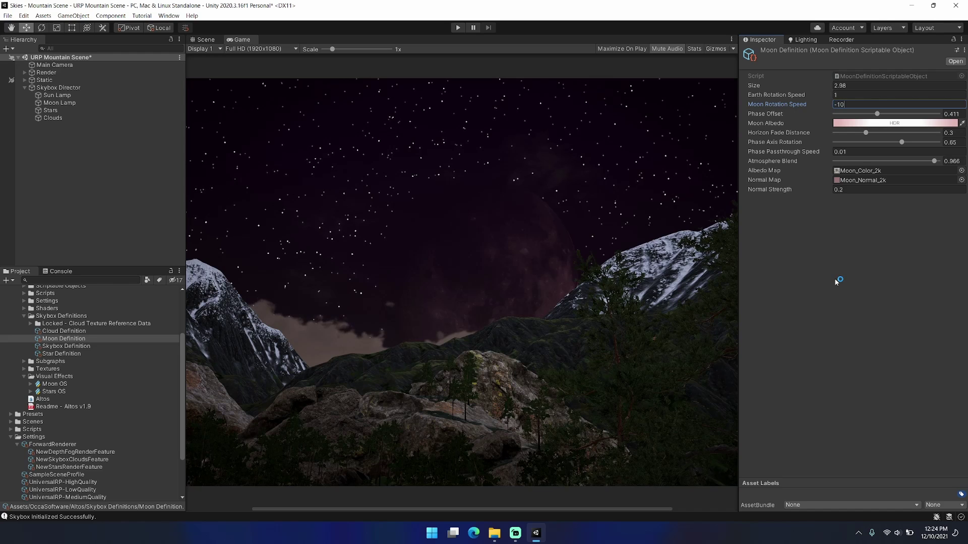
type("00")
type("10")
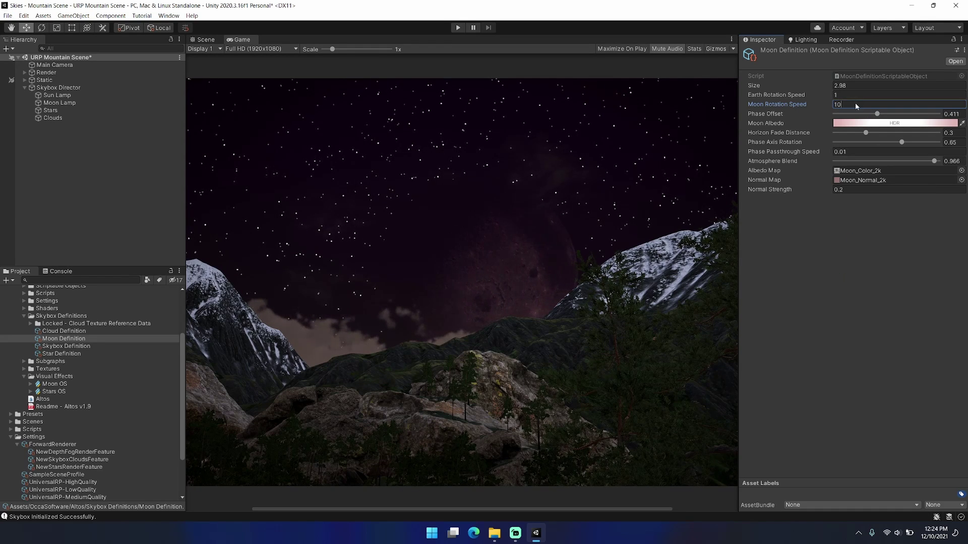
type("-1")
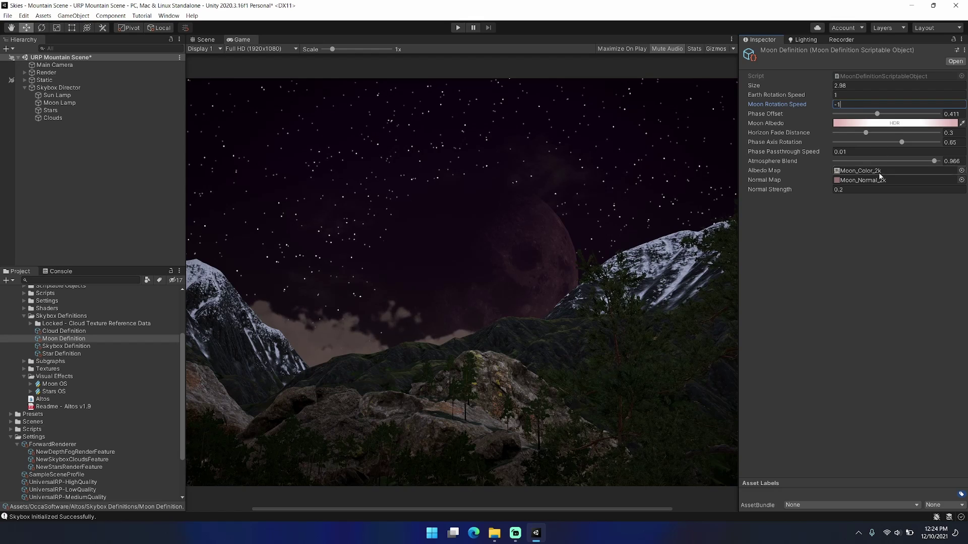
left_click(879, 272)
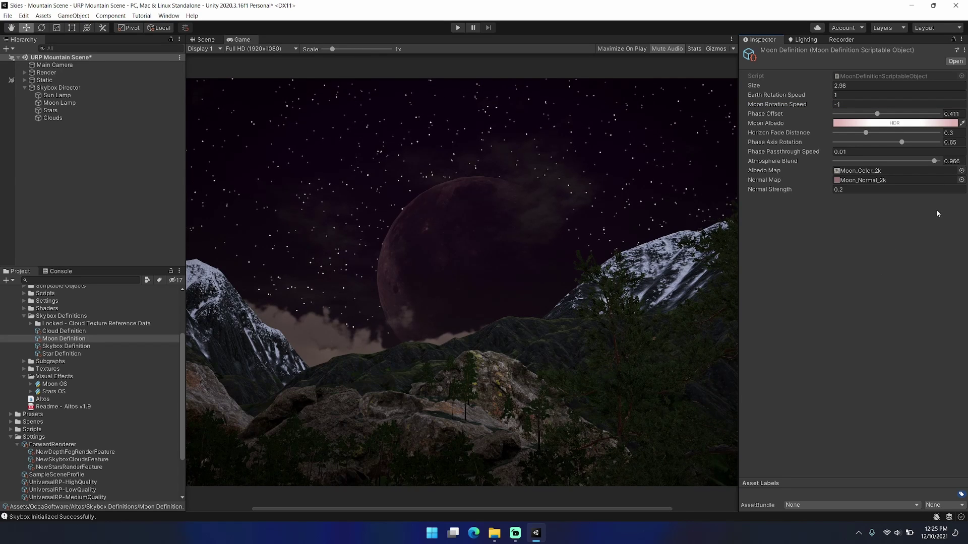
- Set the Phase Passthrough Speed to 0, with the Phase Offset at about 0.466 and the Phase Axis Rotation at about 0.545
left_click_drag(877, 114, 882, 145)
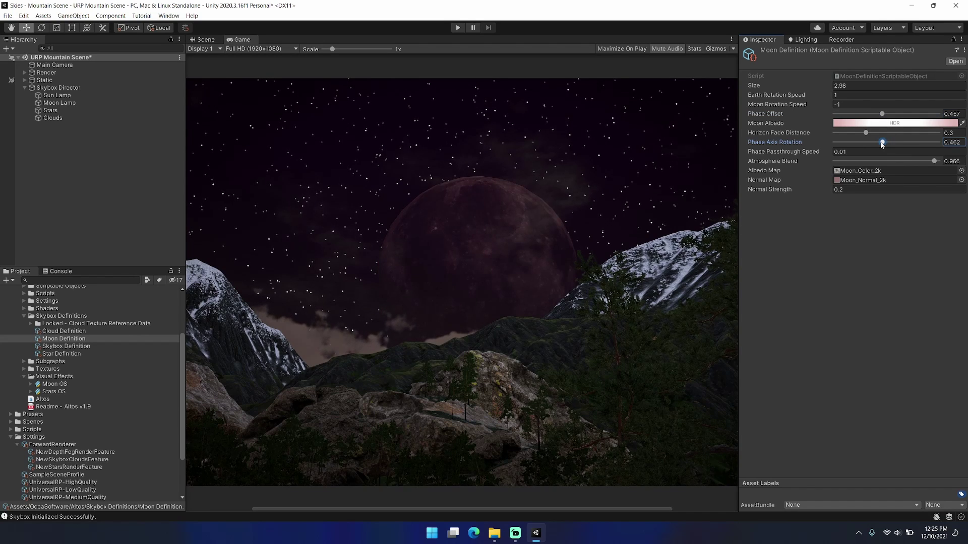
left_click(856, 152)
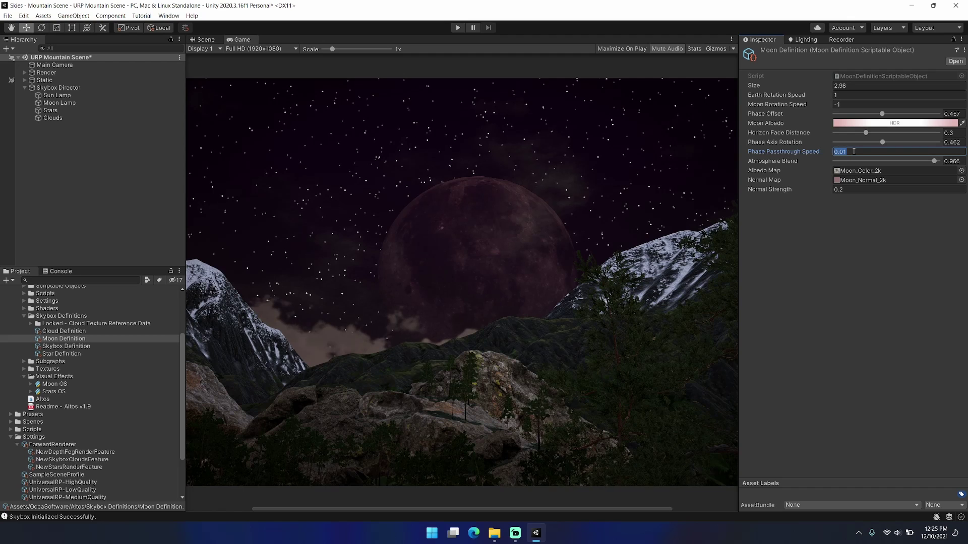
type("0")
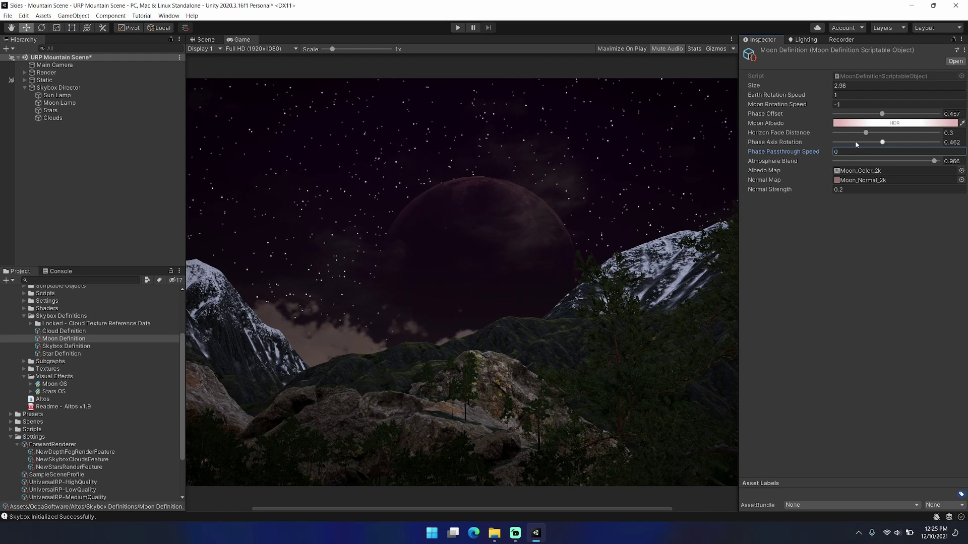
mouse_move(876, 117)
left_mouse_down()
mouse_move(936, 117)
mouse_move(832, 119)
mouse_move(883, 119)
mouse_move(887, 143)
mouse_move(925, 145)
mouse_move(859, 144)
mouse_move(921, 143)
mouse_move(891, 142)
left_mouse_up()
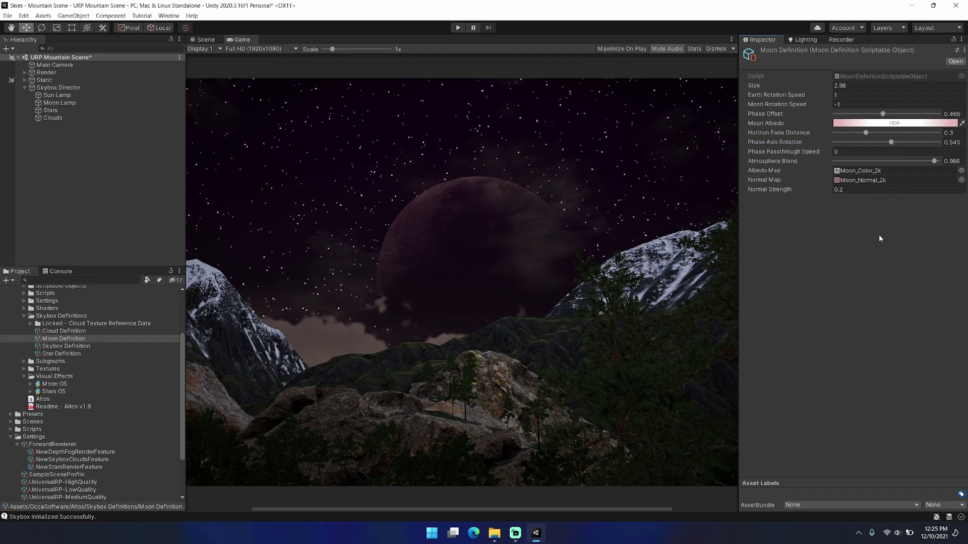
- Try a Phase Passthrough Speed of 1 for the moon, and set it to 0.1
left_click(897, 152)
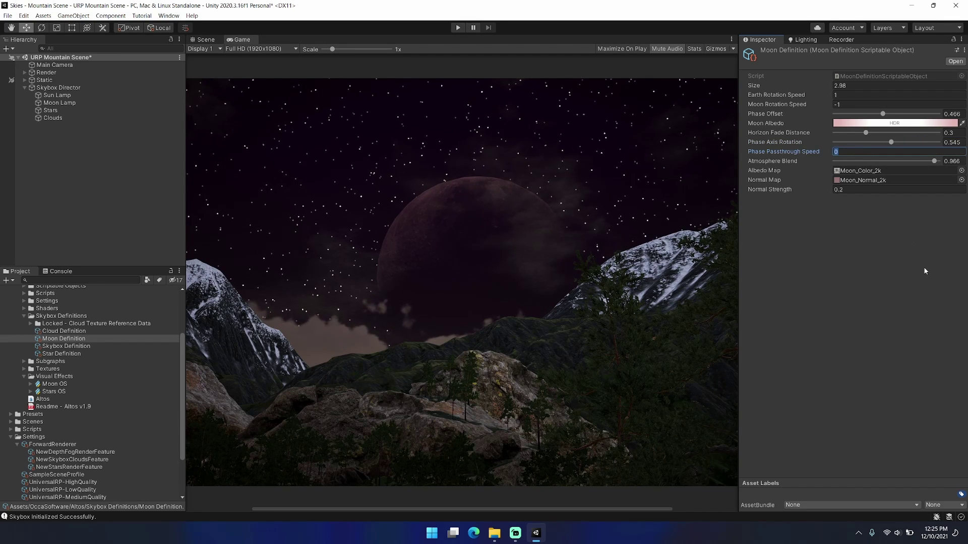
type("1")
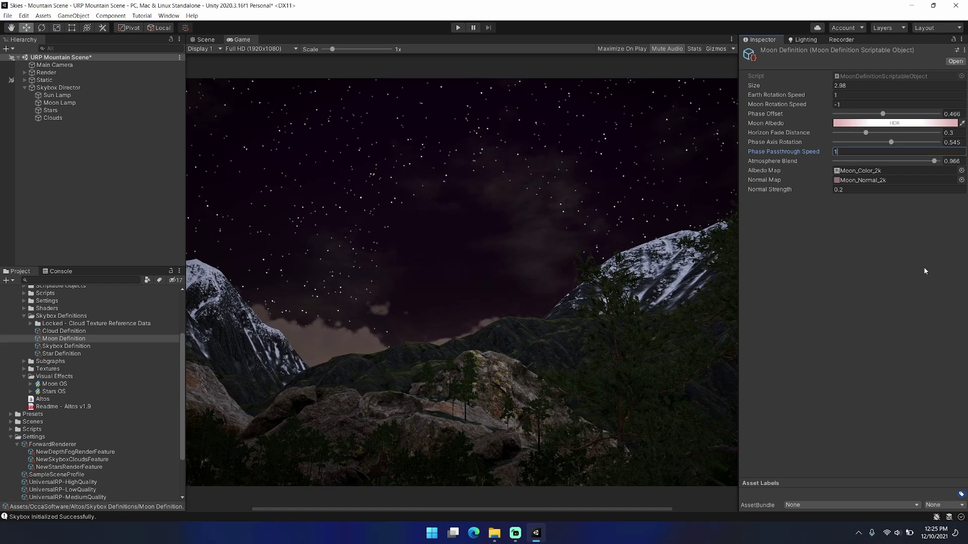
key("BackSpace")
type("0.1")
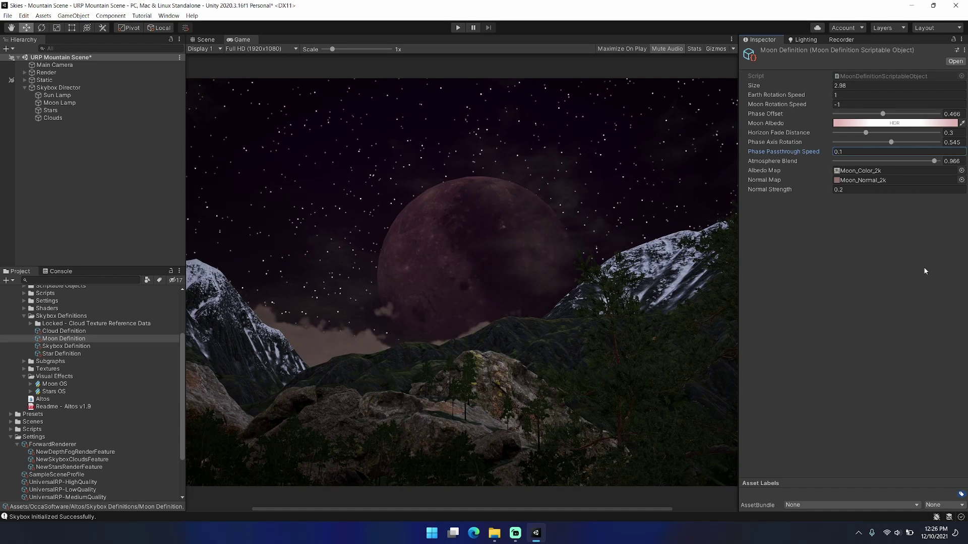
left_click_drag(850, 152, 831, 152)
type("10")
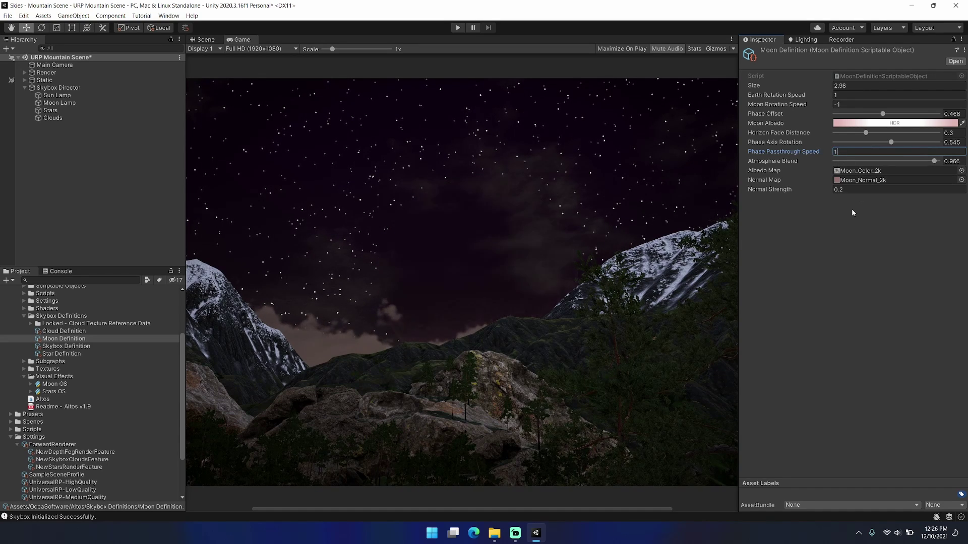
key("Return")
type("0.1")
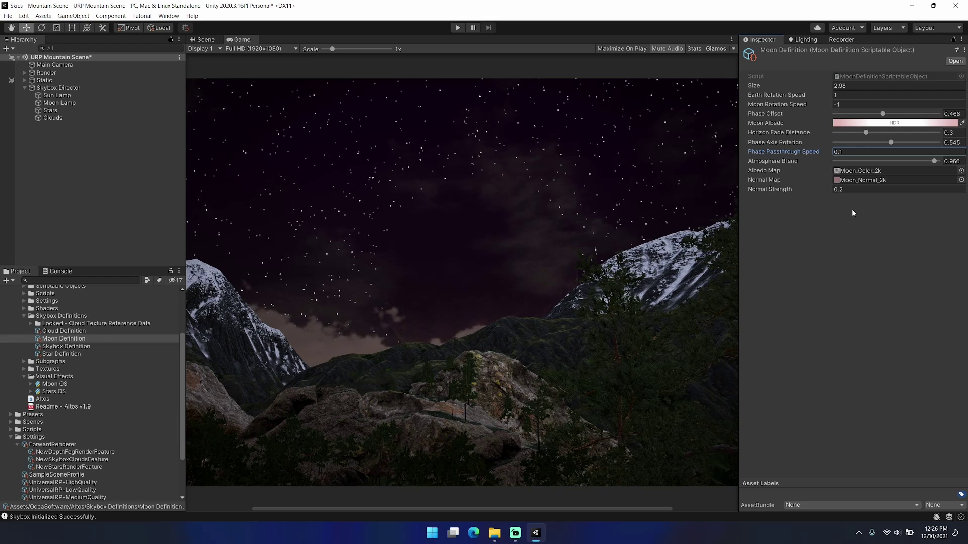
left_click(835, 212)
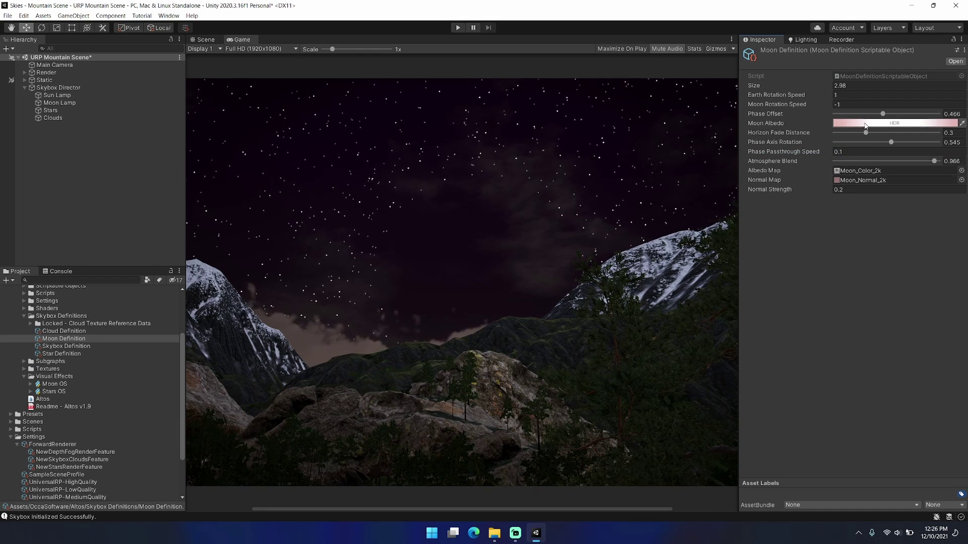
left_click(768, 180)
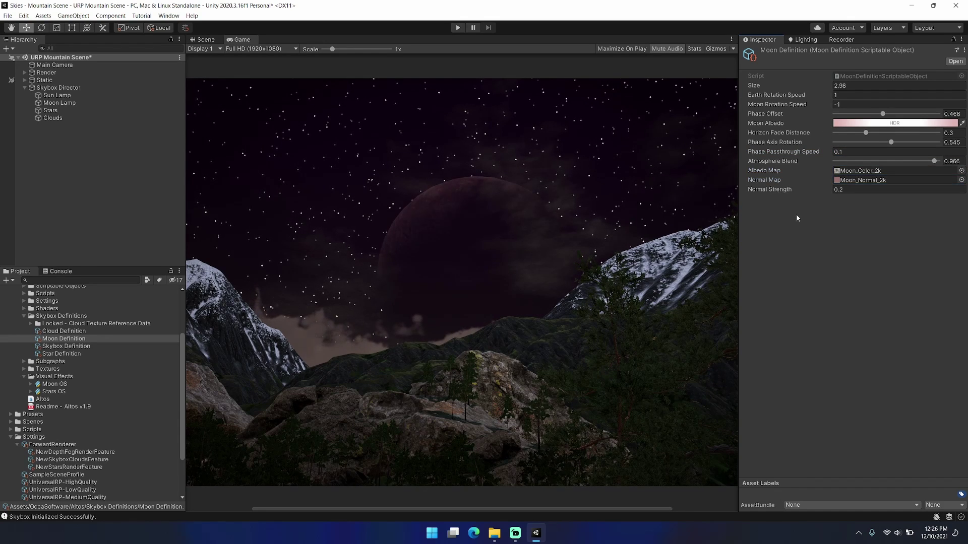
left_click(812, 222)
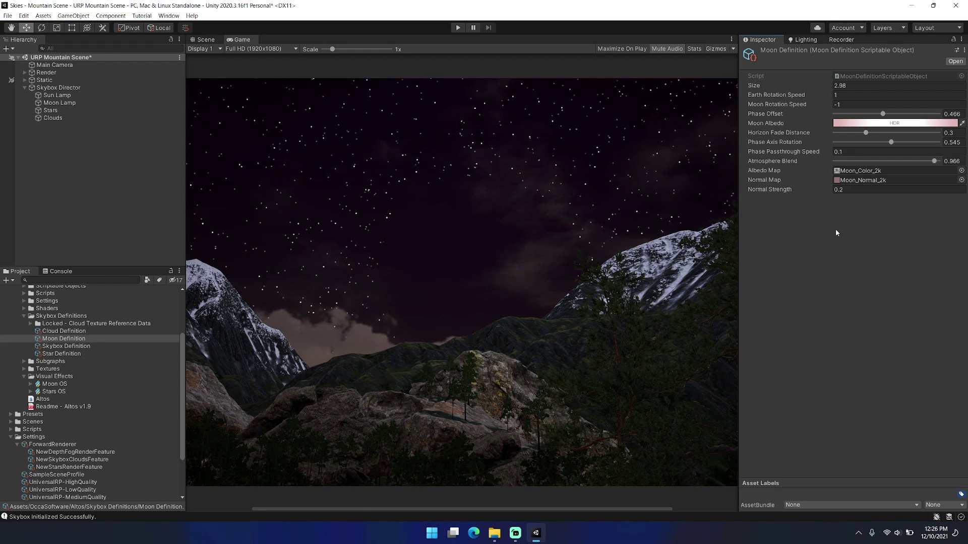
- Try a Normal Strength of 1 in the Moon Definition, and restore it to 0.2
left_click(793, 191)
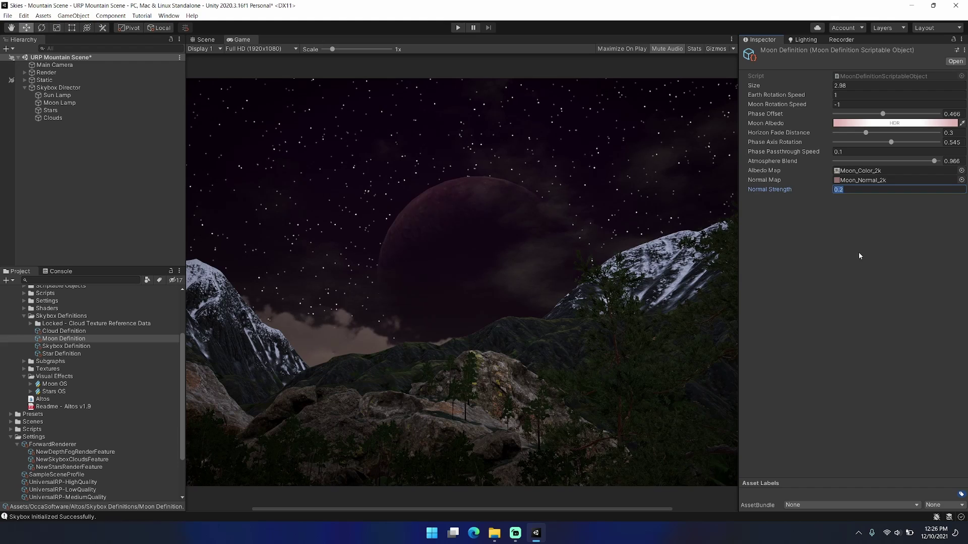
type("1")
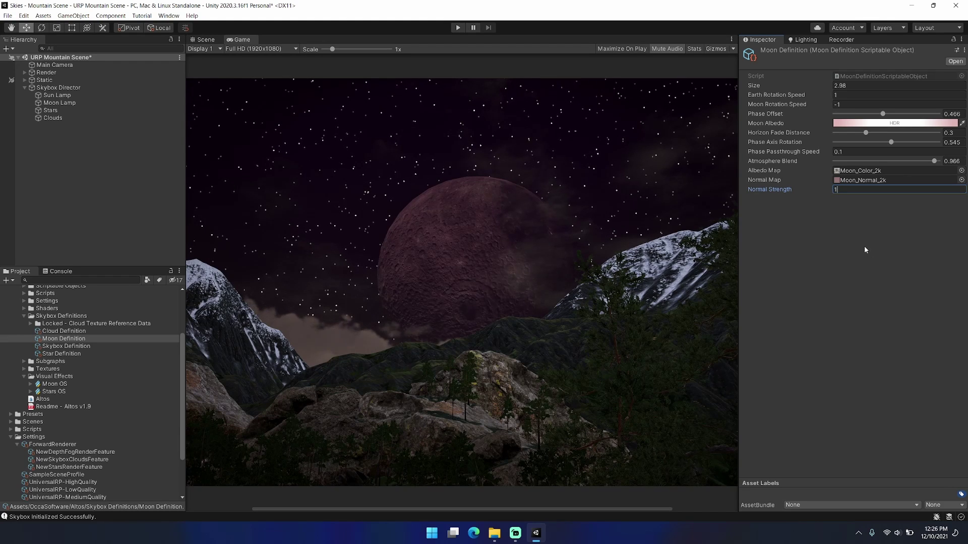
key("Return")
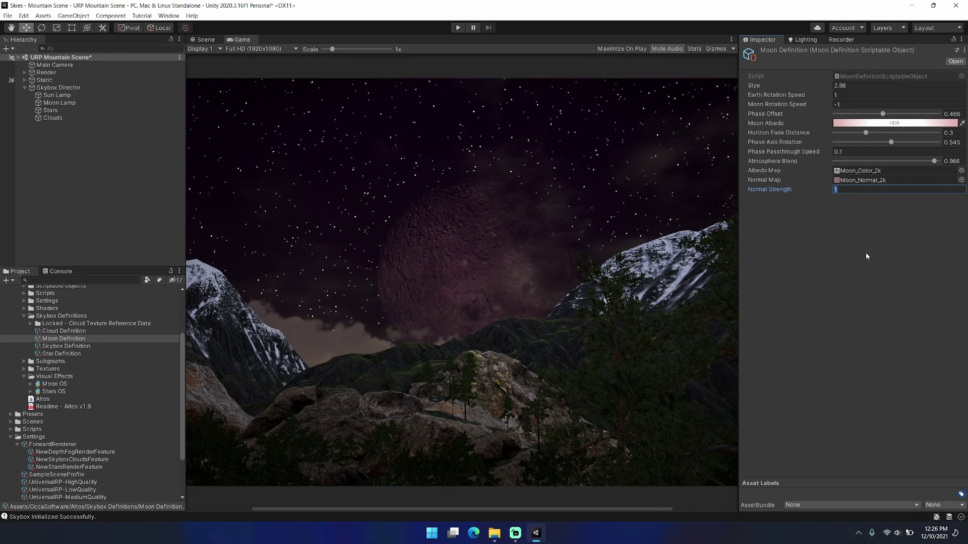
type("0.2")
left_click(864, 231)
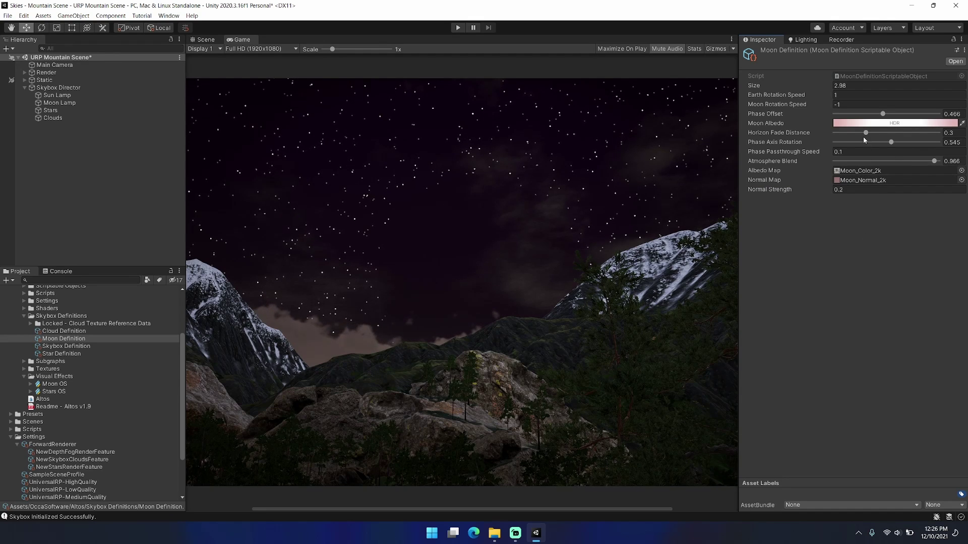
- Try an Atmosphere Blend of 1 for the moon, and reduce it to about 0.945
mouse_move(935, 162)
left_mouse_down()
mouse_move(827, 166)
mouse_move(943, 166)
left_mouse_up()
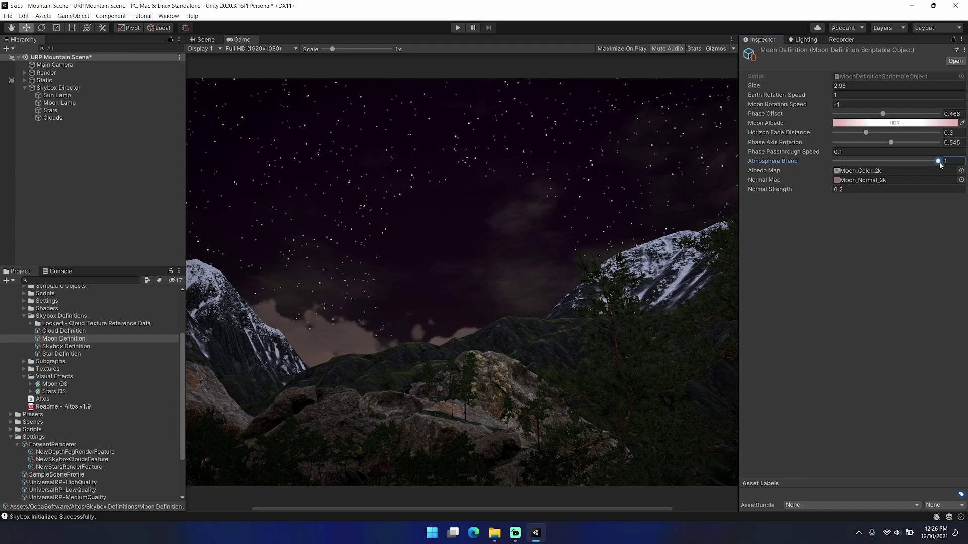
left_click_drag(939, 165, 934, 167)
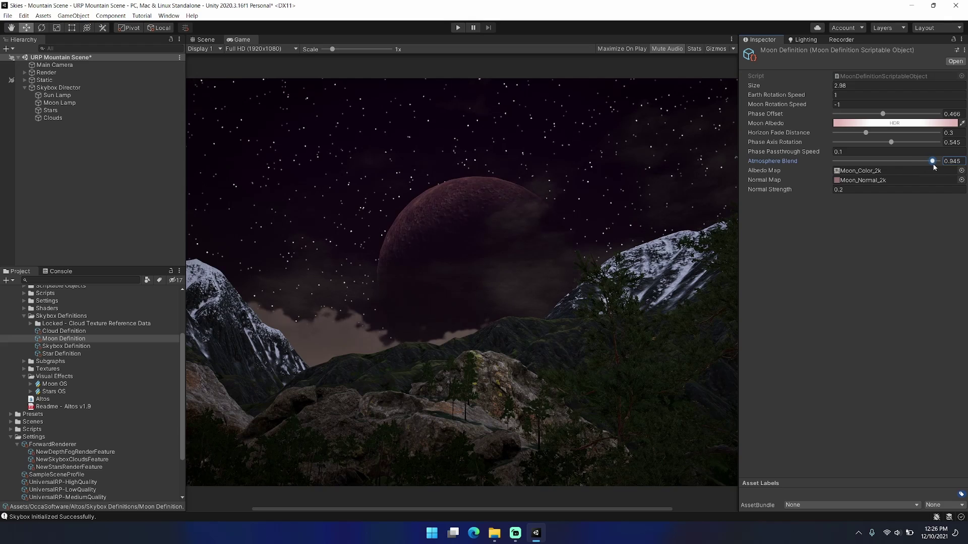
- Lower the Moon Albedo's HDR intensity to 5.1 and set the moon's Atmosphere Blend to about 0.936
left_click(902, 123)
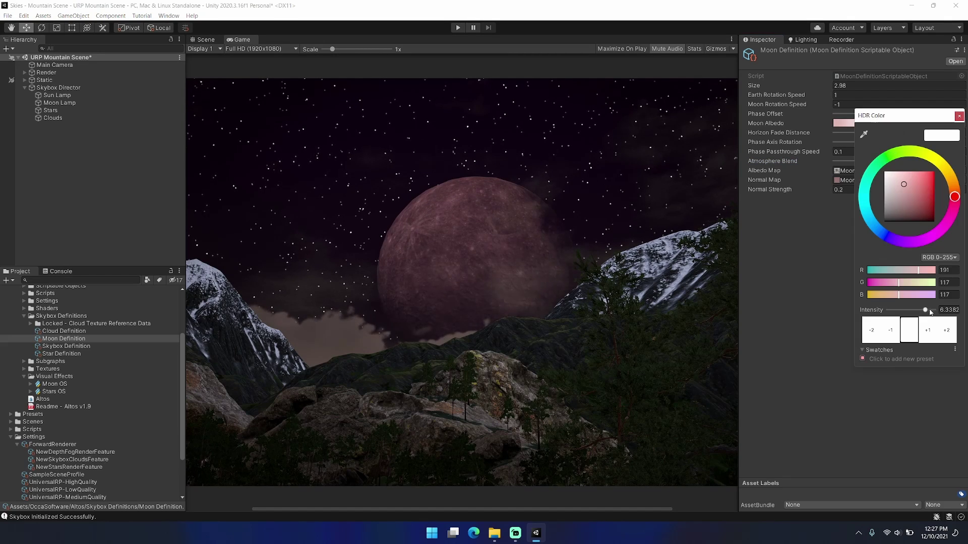
left_click(925, 310)
left_click_drag(926, 311, 924, 312)
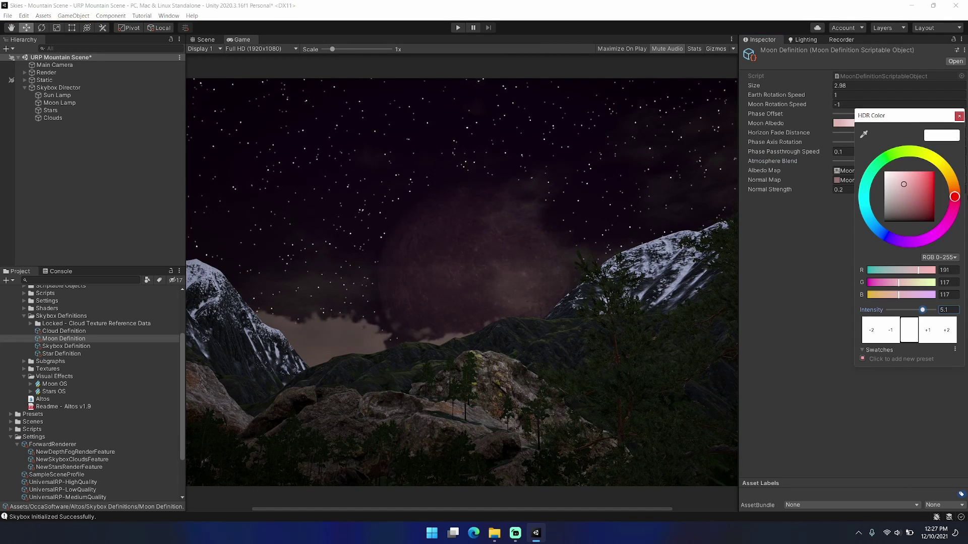
left_click(959, 116)
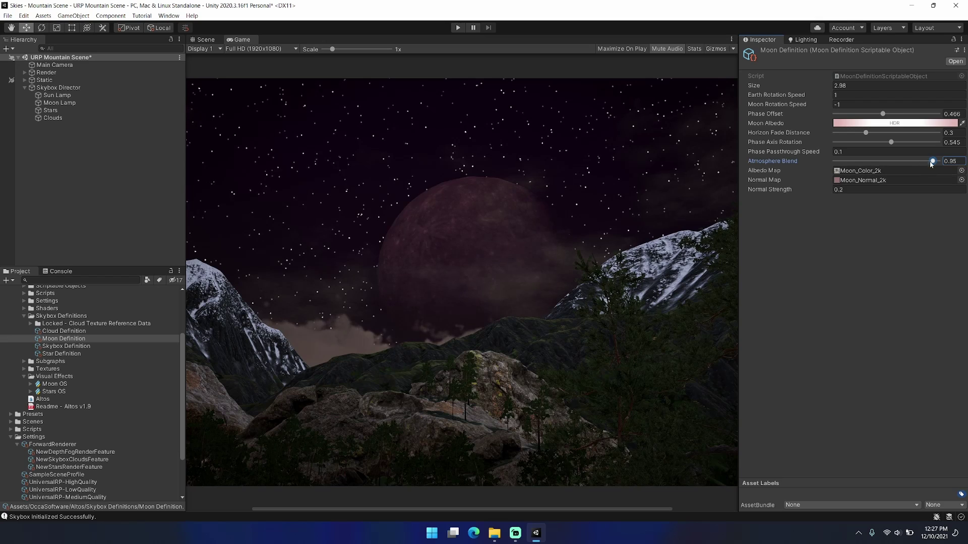
left_click_drag(932, 161, 931, 161)
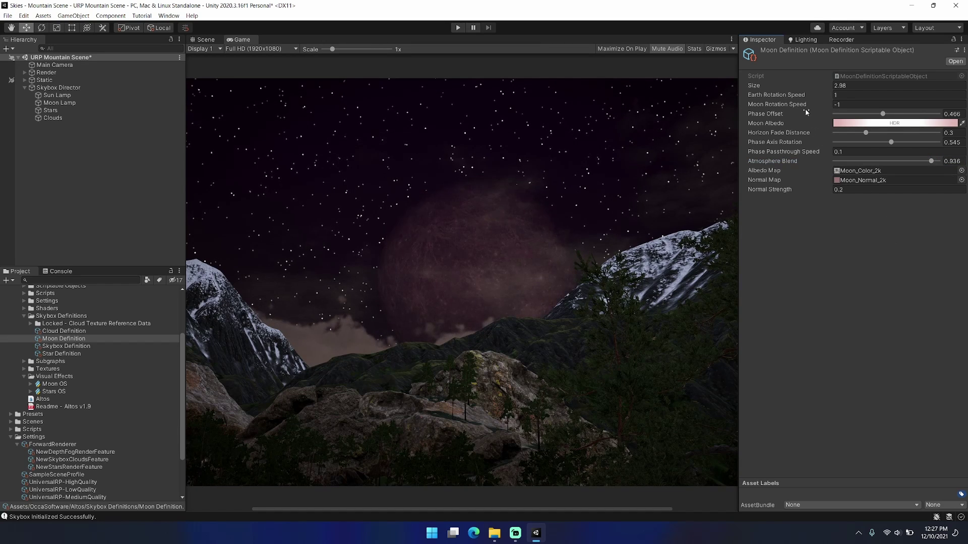
- Set the moon's Size to 3.01 and shift the Moon Albedo hue to light blue
mouse_move(816, 90)
left_mouse_down()
mouse_move(825, 89)
mouse_move(819, 93)
left_mouse_up()
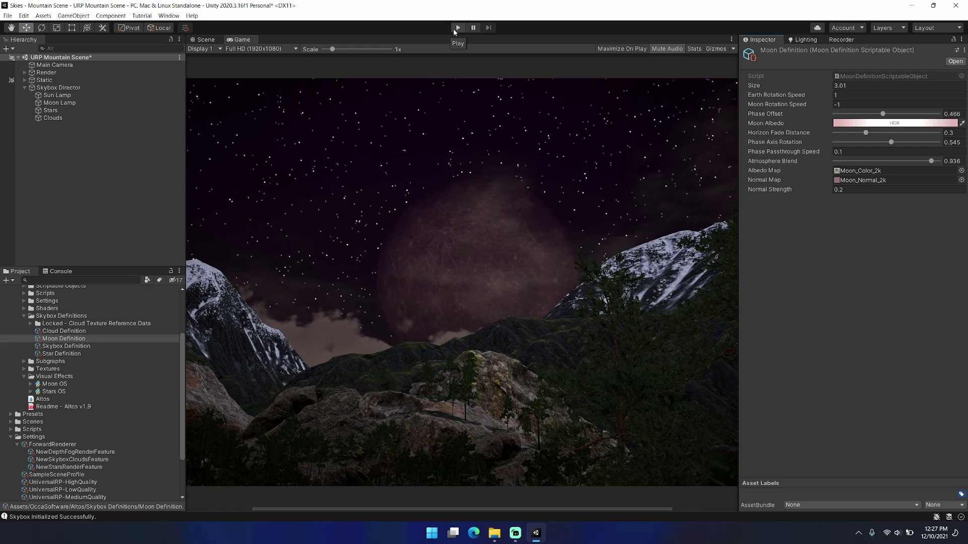
left_click(890, 124)
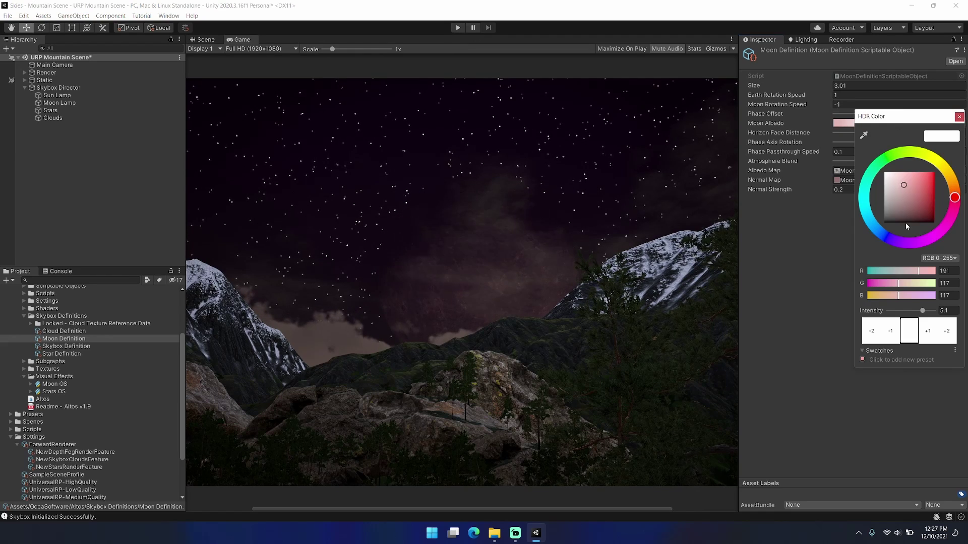
left_click(866, 215)
left_click(959, 117)
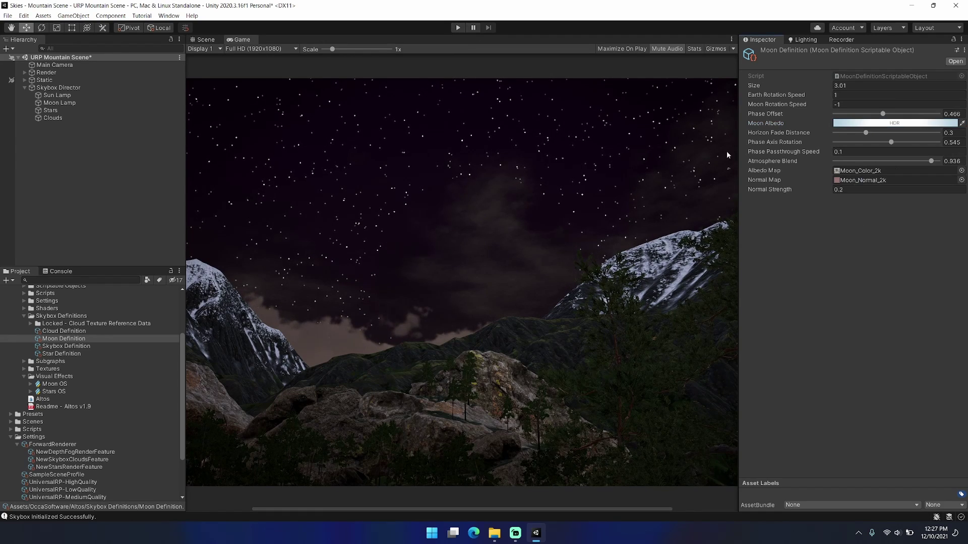
- Run the scene, then set the moon's Atmosphere Blend to about 0.968 and reduce its Size to 0.99
left_click(456, 28)
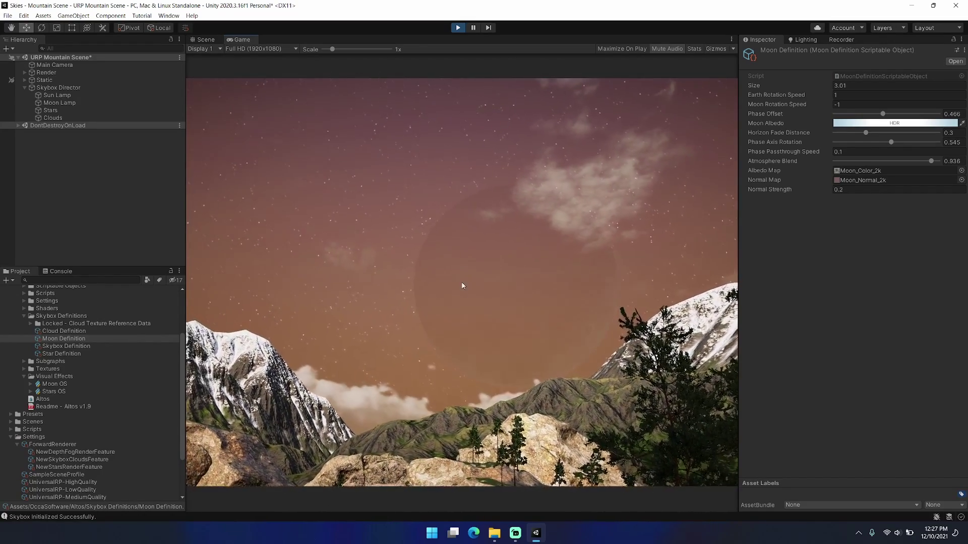
left_click_drag(931, 161, 933, 162)
right_click_drag(719, 207, 661, 161)
right_click_drag(417, 186, 409, 177)
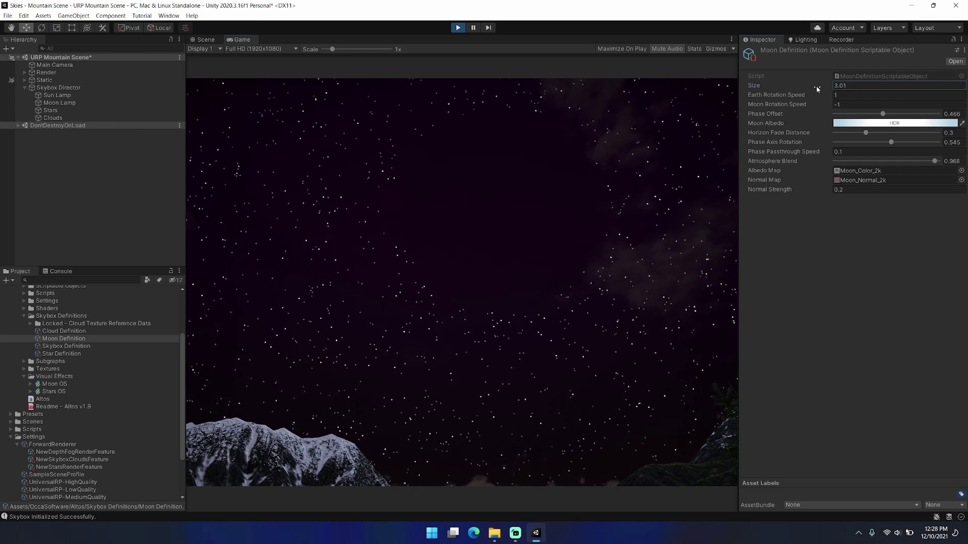
left_click_drag(815, 86, 784, 89)
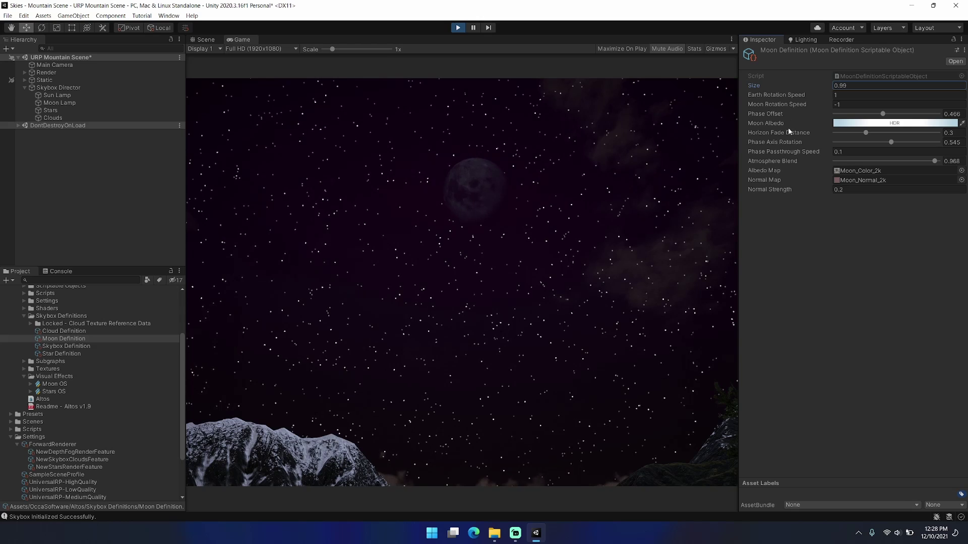
- Try an Earth Rotation Speed of 0.1 for the moon with a Moon Rotation Speed of -1
left_click(834, 96)
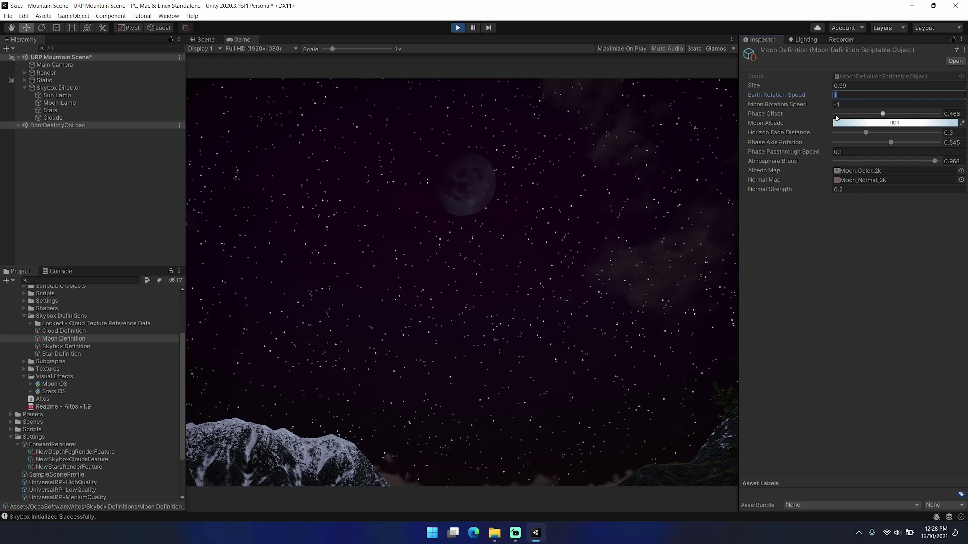
type(".1")
key("Tab")
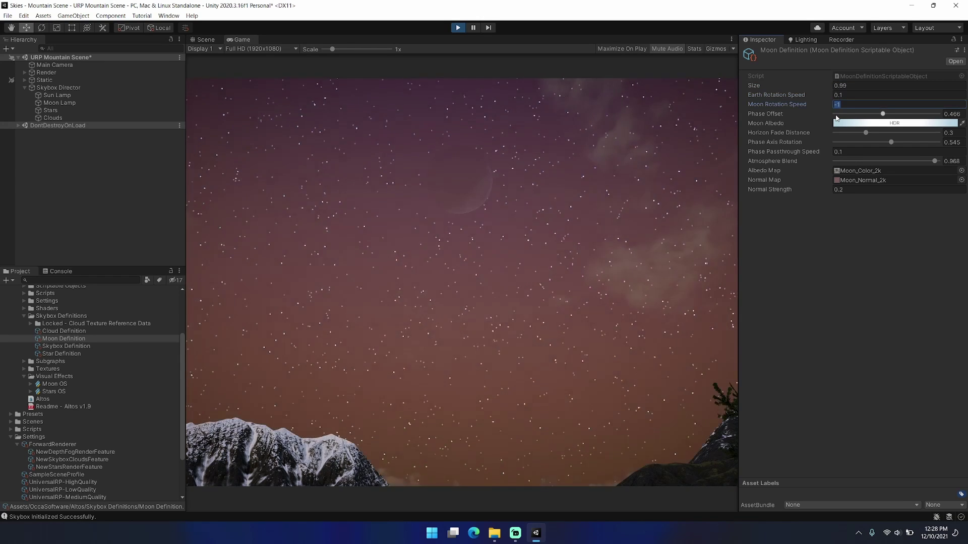
type("-1")
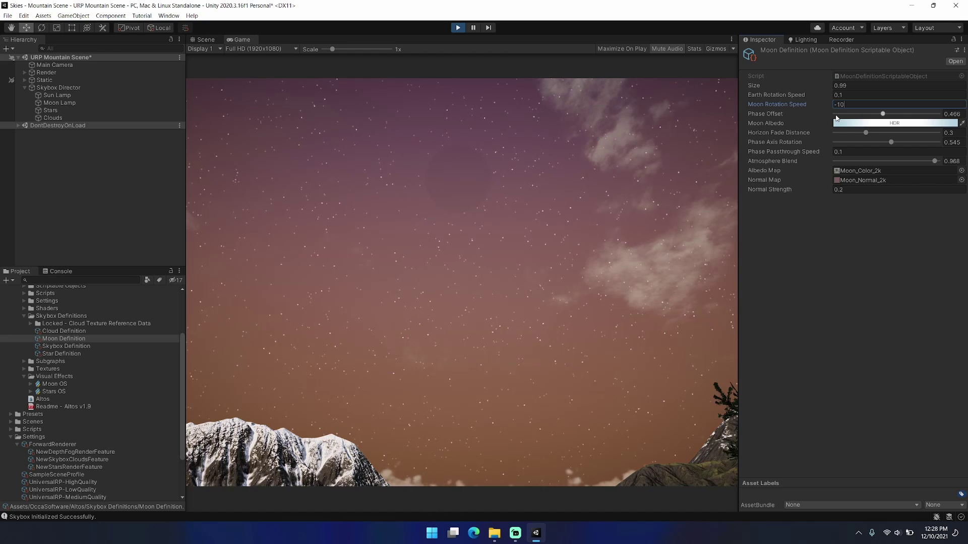
key("BackSpace")
key("Return")
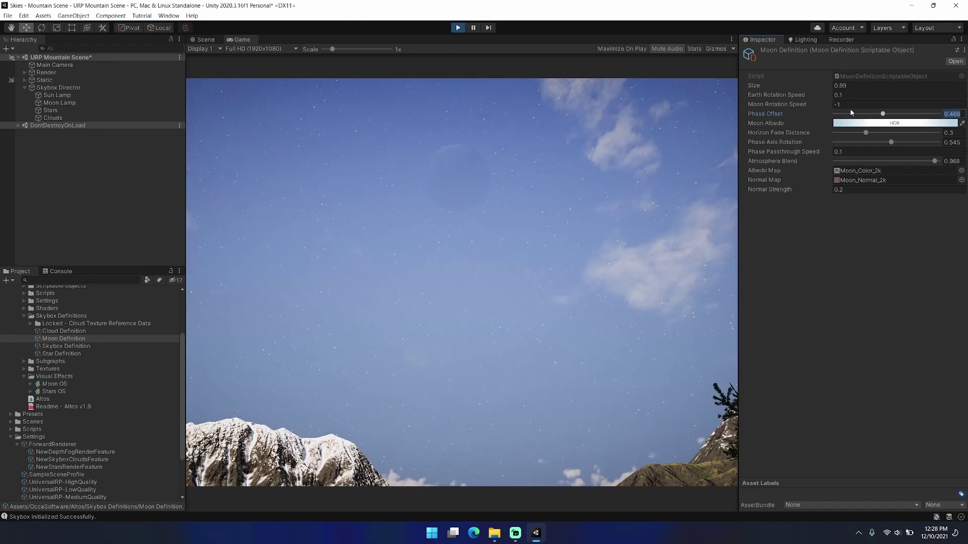
- Set the moon's Phase Passthrough Speed to 0 and its Phase Offset to about 0.622
left_click(890, 151)
type("0")
left_click(846, 261)
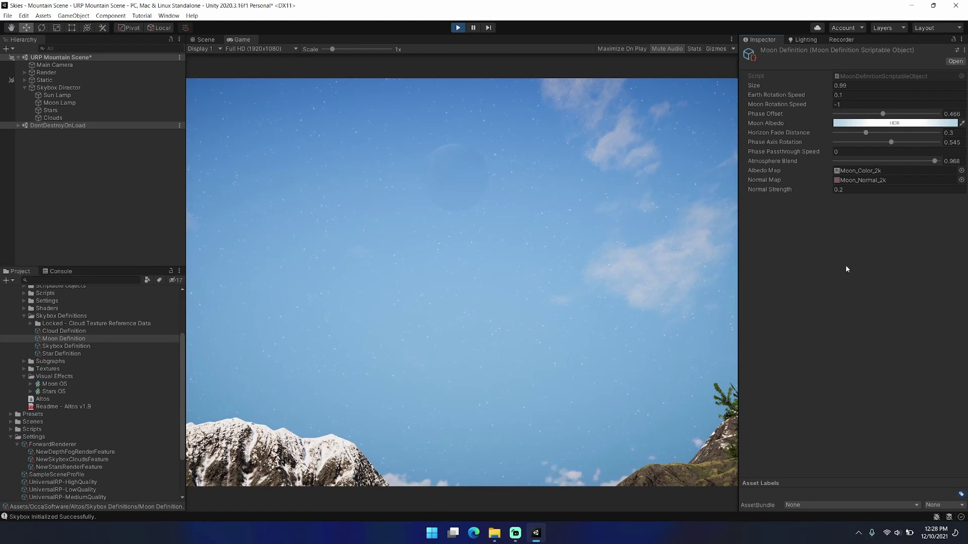
mouse_move(882, 115)
left_mouse_down()
mouse_move(839, 109)
mouse_move(911, 121)
mouse_move(898, 115)
left_mouse_up()
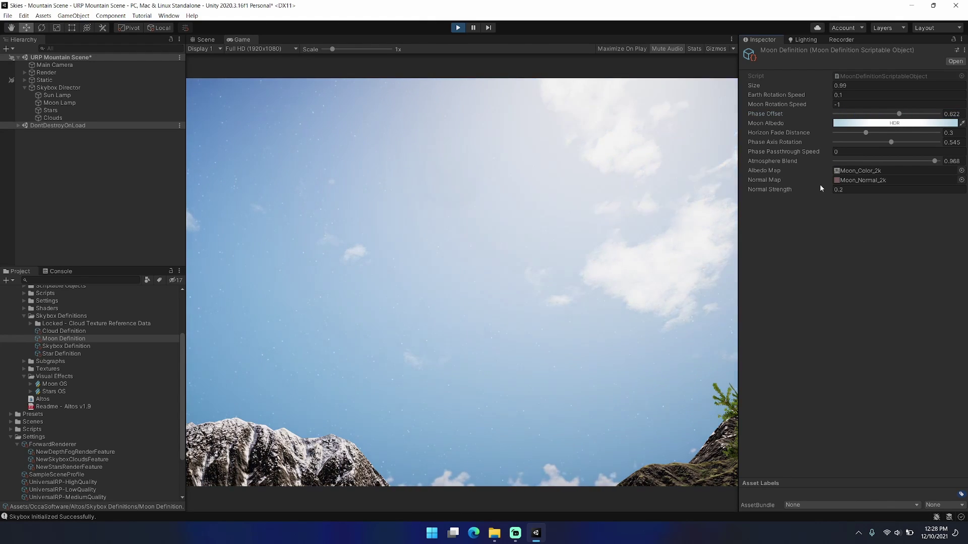
- Restore the moon's Earth Rotation Speed to 1
left_click(856, 95)
type("1")
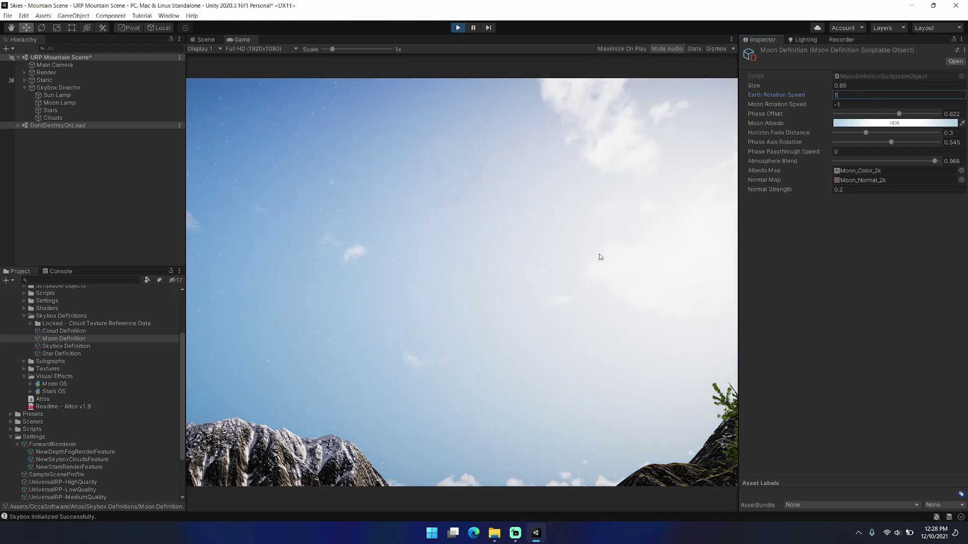
key("Return")
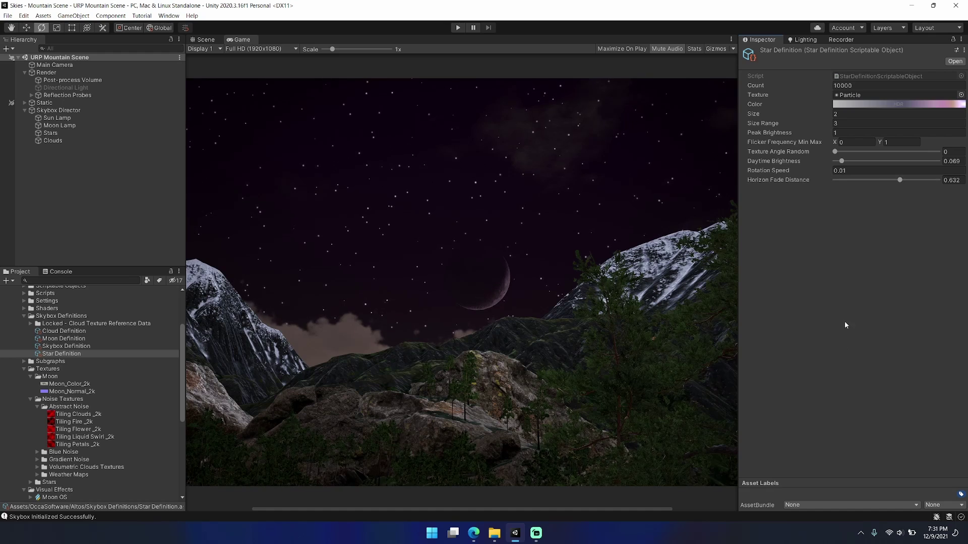
- Try star Count values of 1000000 and 10000000 in the Star Definition
left_click(857, 85)
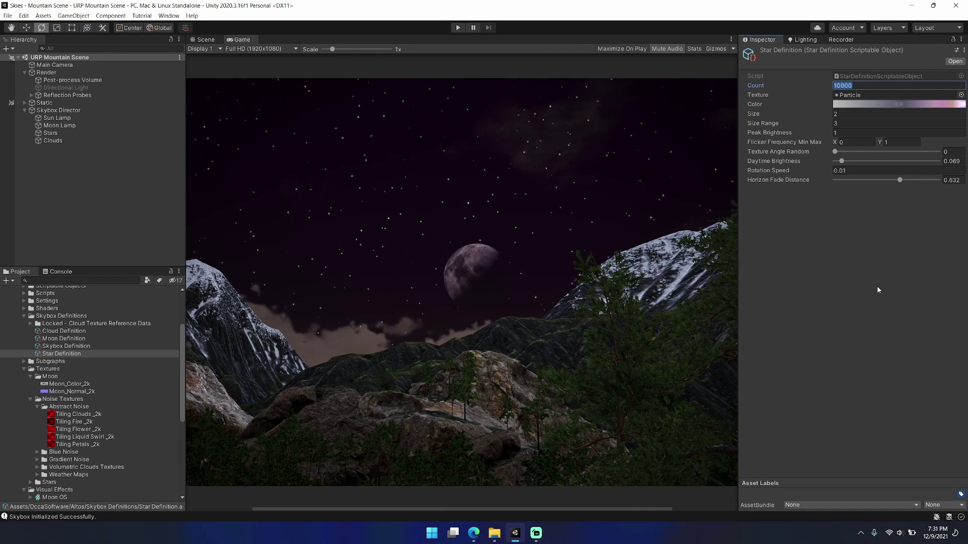
type("100")
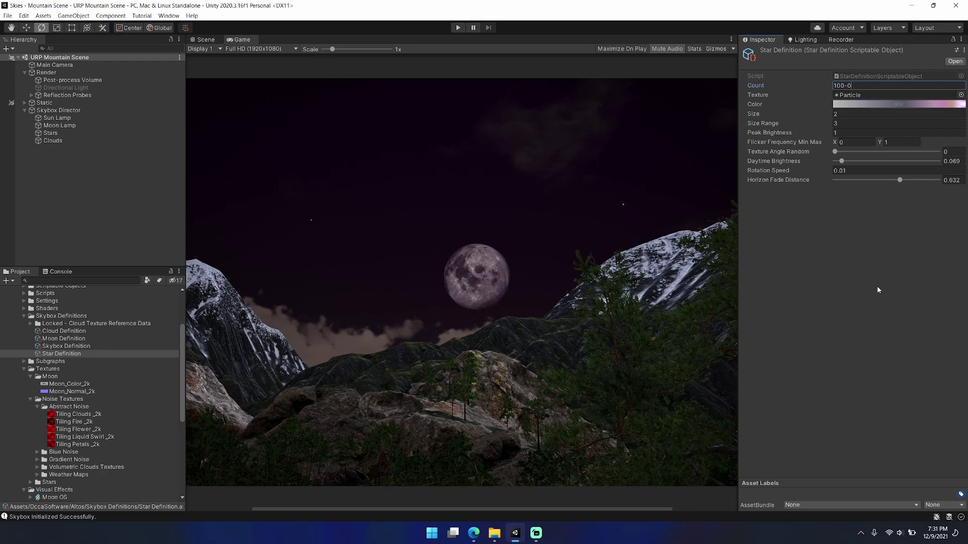
type("00000")
key("Return")
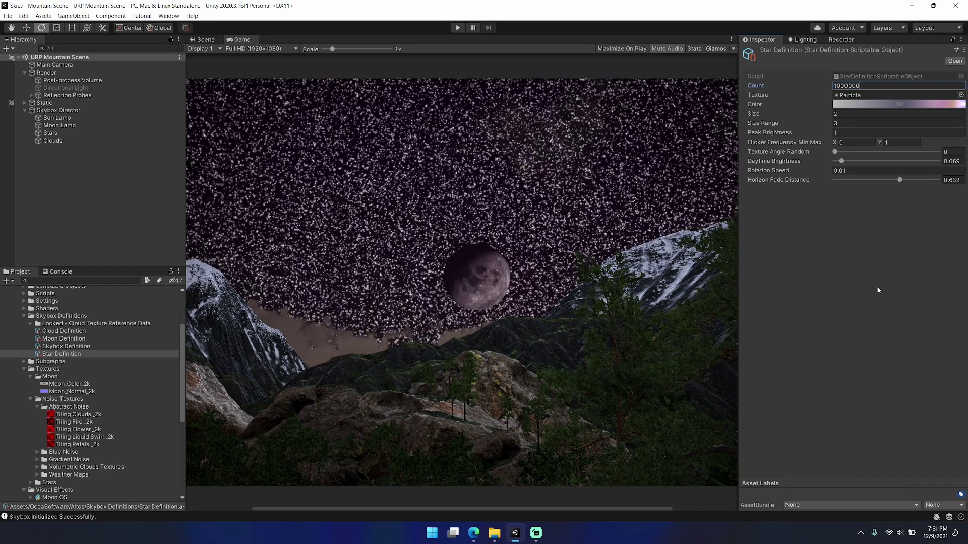
type("10")
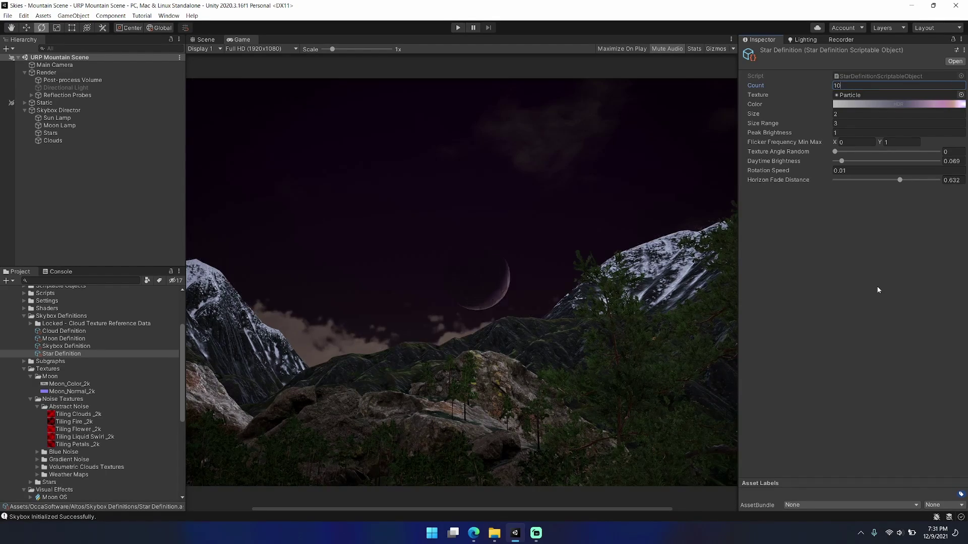
type("000000")
key("Return")
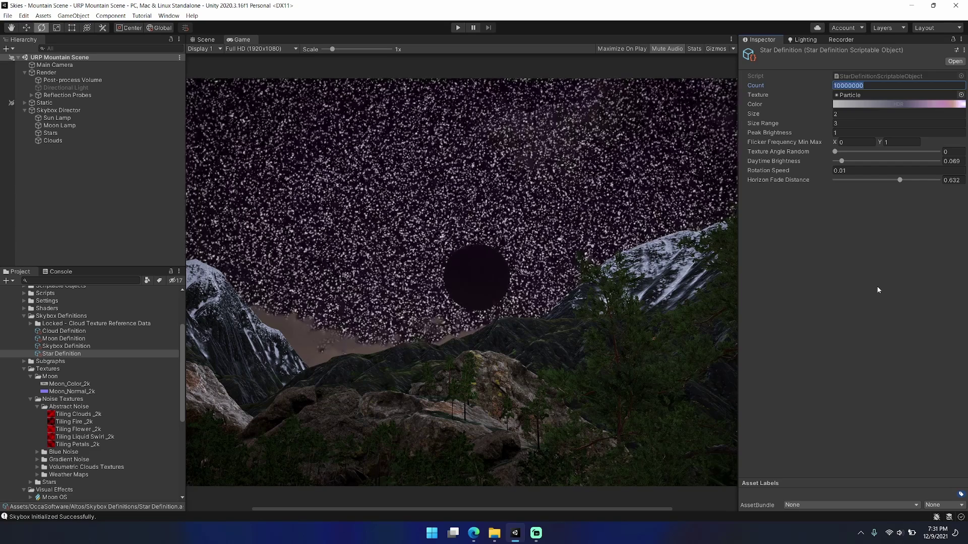
- Restore the star Count to 10000, then raise it to 30000
type("100")
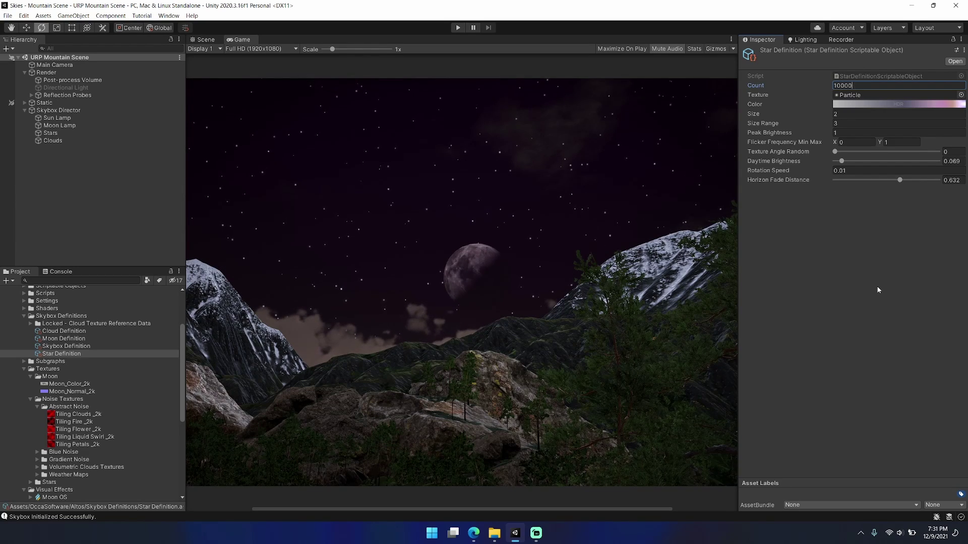
left_click(840, 85)
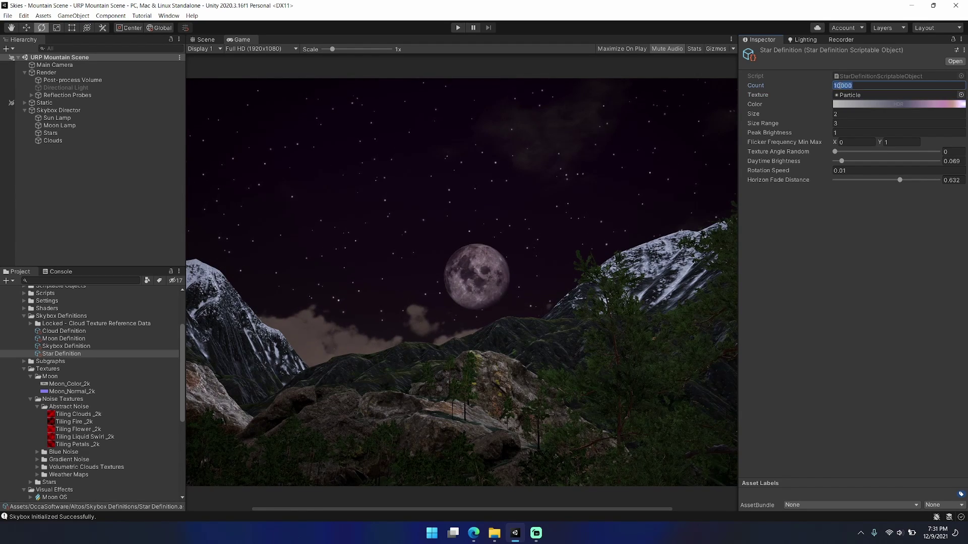
type("1")
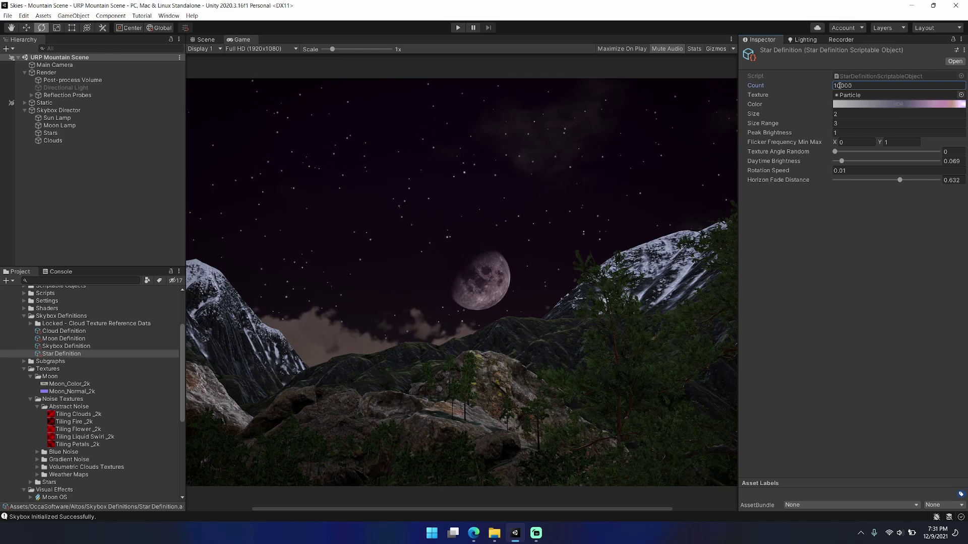
key("Return")
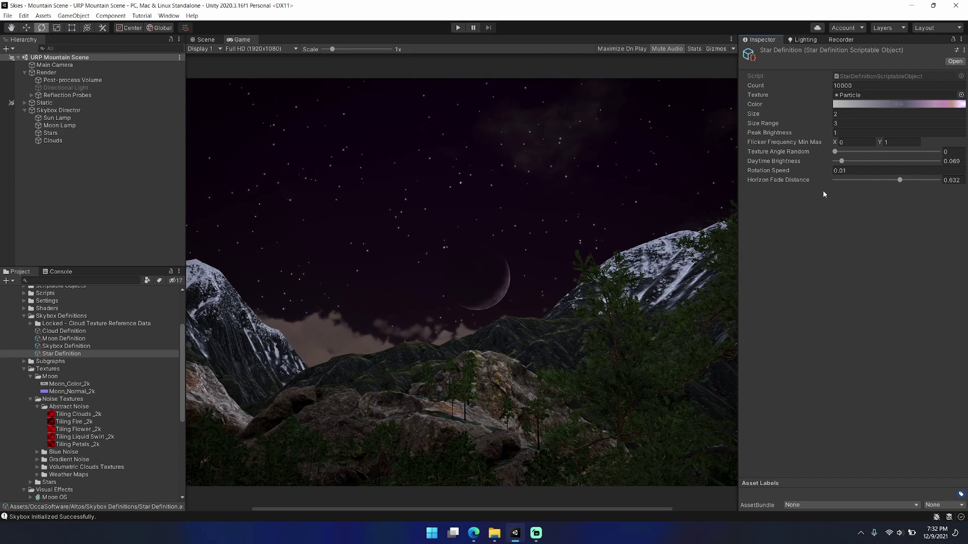
left_click_drag(834, 86, 839, 86)
type("3")
key("Return")
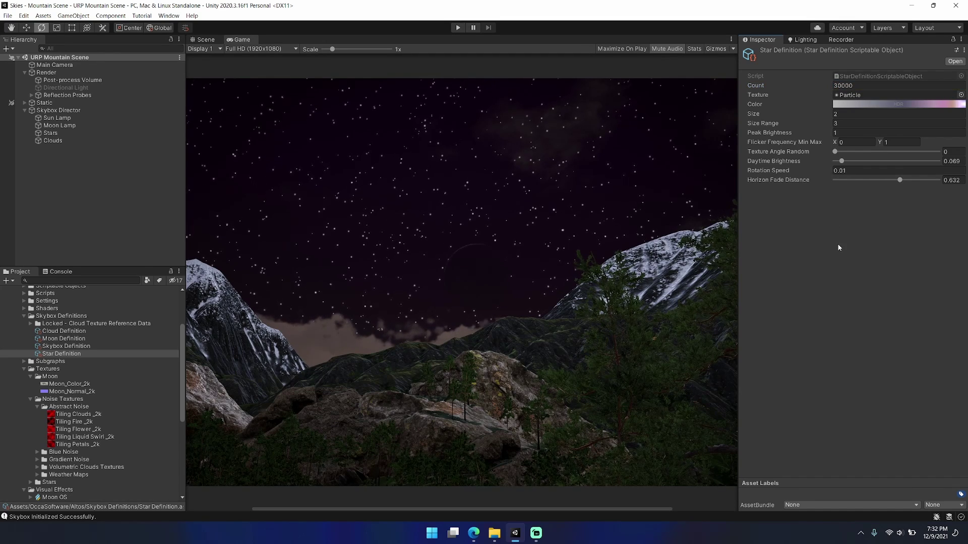
- Darken the first color key of the stars' Color gradient to RGB 32, 32, 32
left_click(863, 105)
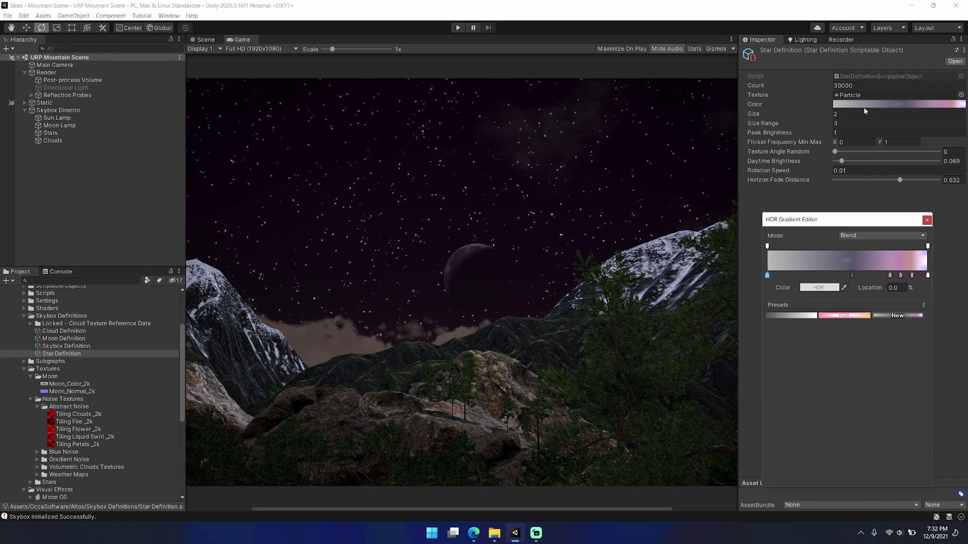
left_click(807, 287)
left_click_drag(854, 364, 843, 367)
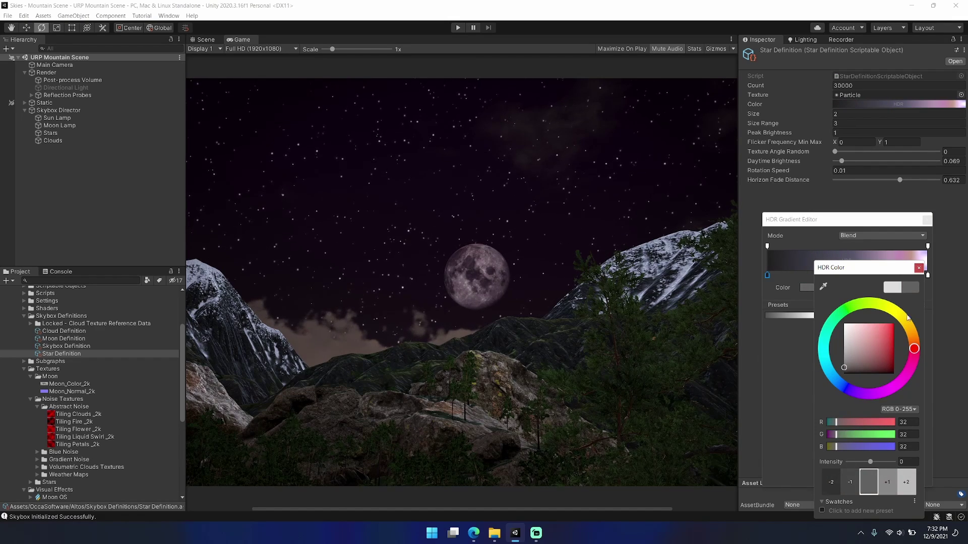
left_click(919, 268)
- Darken the color key at 52.9% in the star gradient to a dark gray and close the gradient editor
left_click(851, 277)
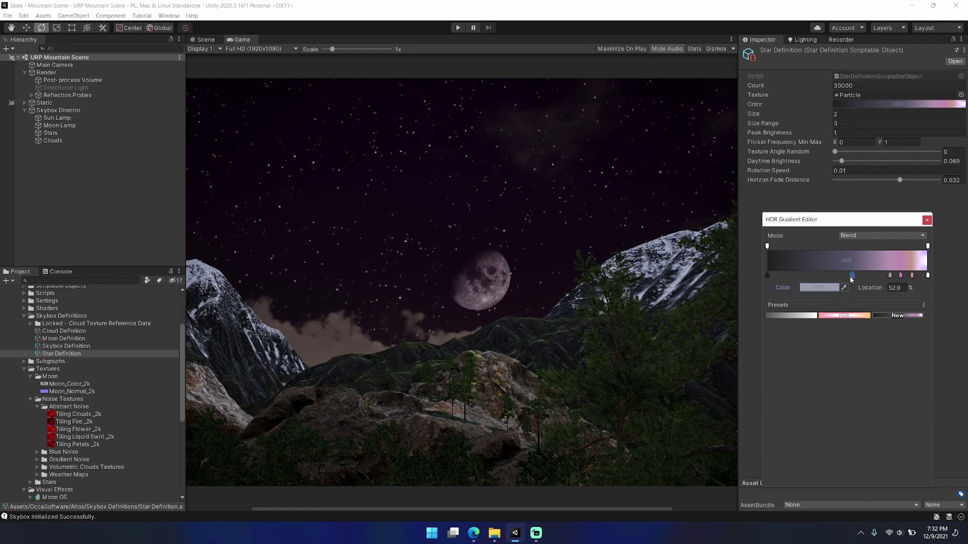
left_click(820, 287)
left_click_drag(860, 357, 857, 361)
left_click(931, 268)
left_click(927, 219)
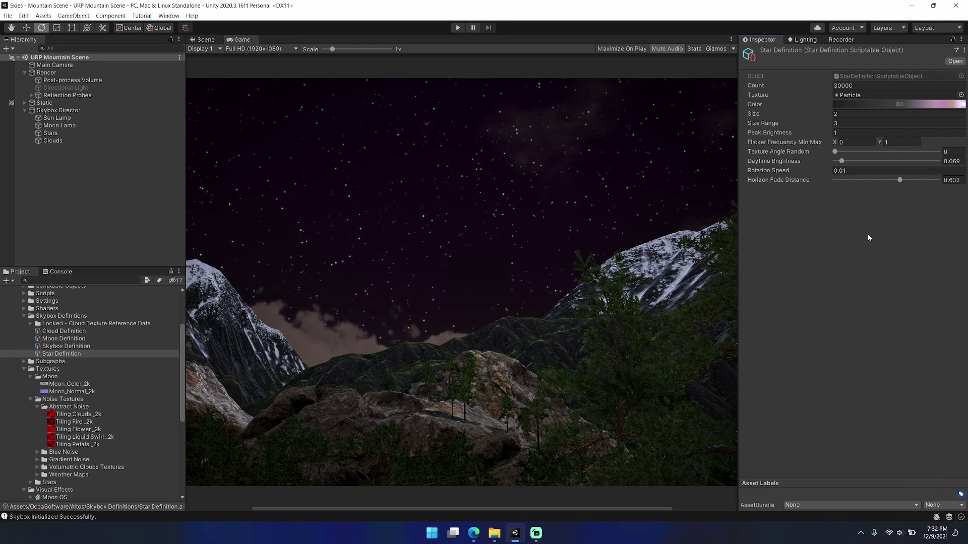
- Darken the first pink color key of the stars' Color gradient to RGB 61, 54, 59 and close the gradient editor
left_click(838, 114)
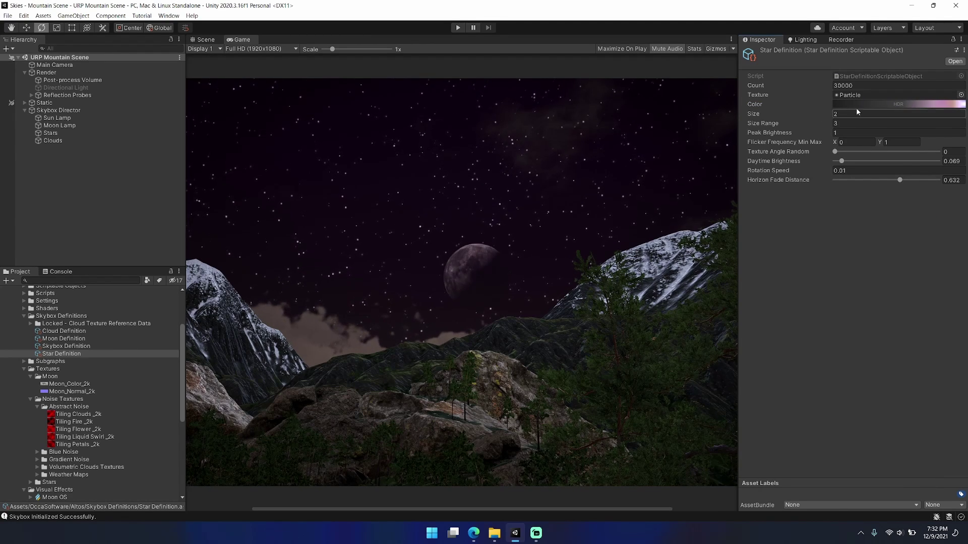
left_click(857, 105)
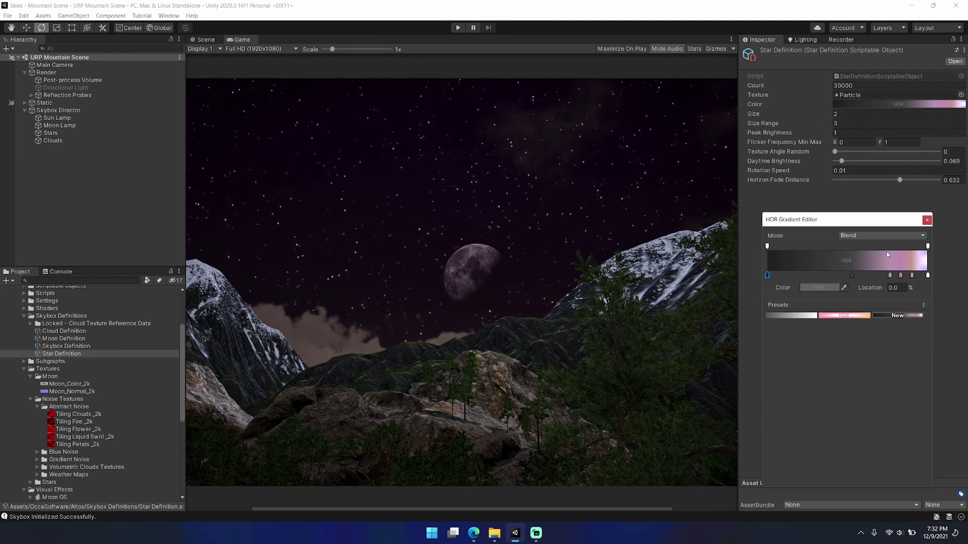
left_click(852, 275)
left_click(819, 287)
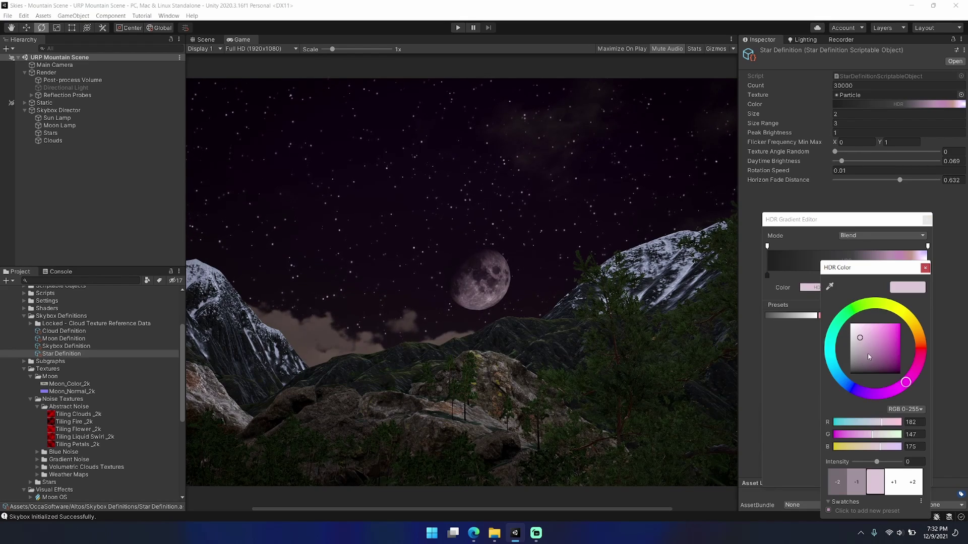
left_click_drag(869, 356, 856, 361)
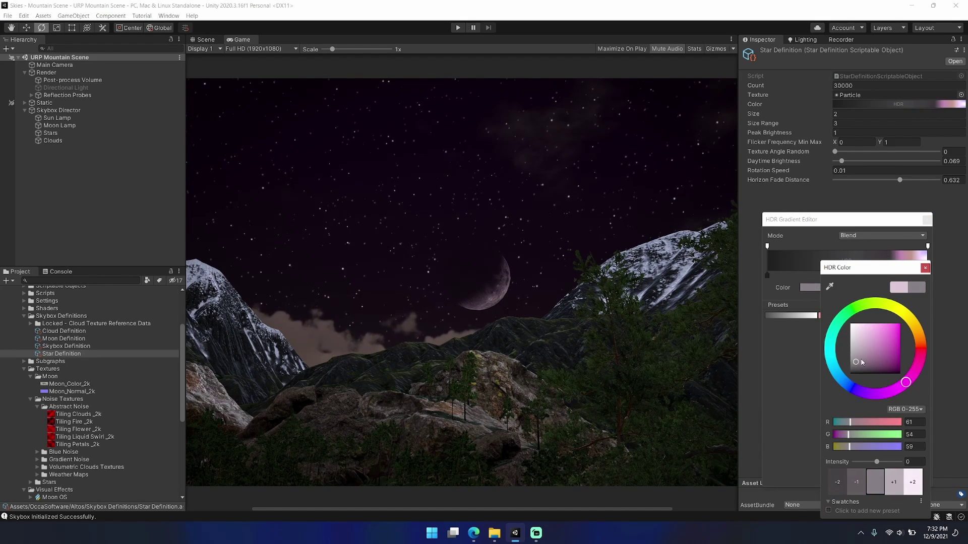
left_click(925, 268)
left_click(926, 219)
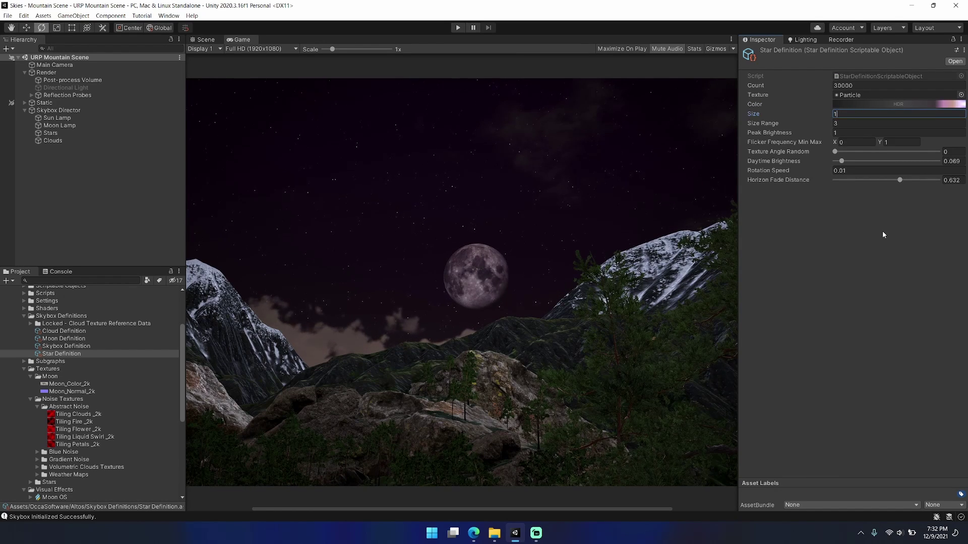
- Try star Size 1 with Size Range 0, followed by Size 5 with Size Range 5.22
key("Tab")
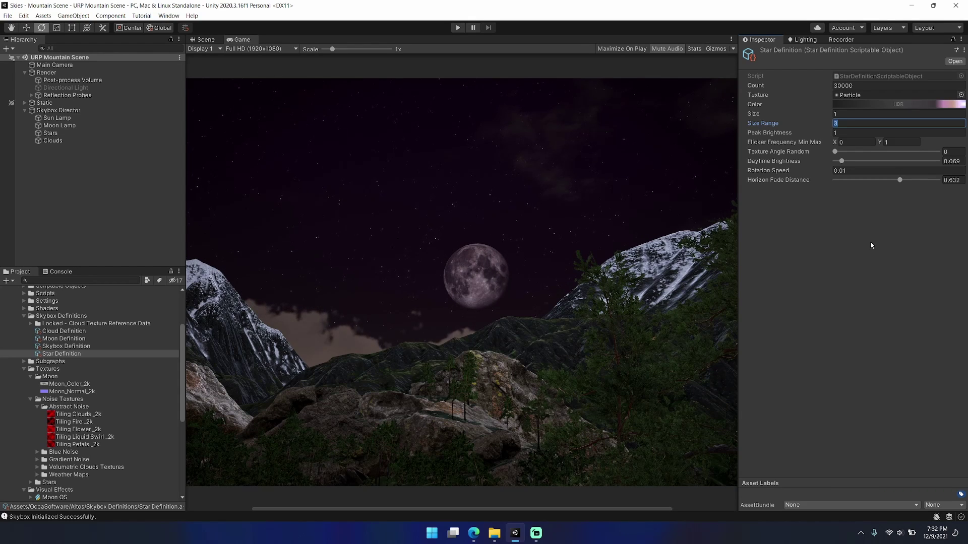
type("0.")
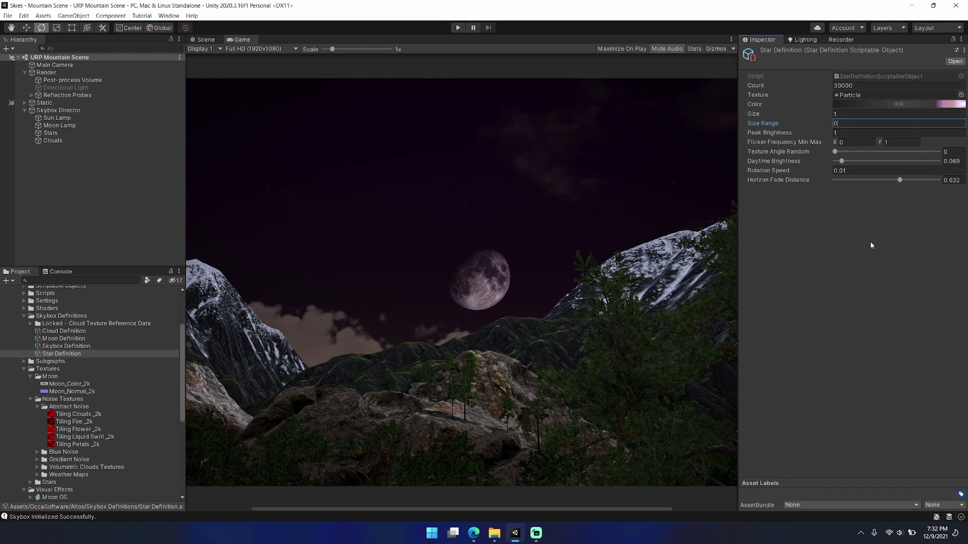
left_click(845, 115)
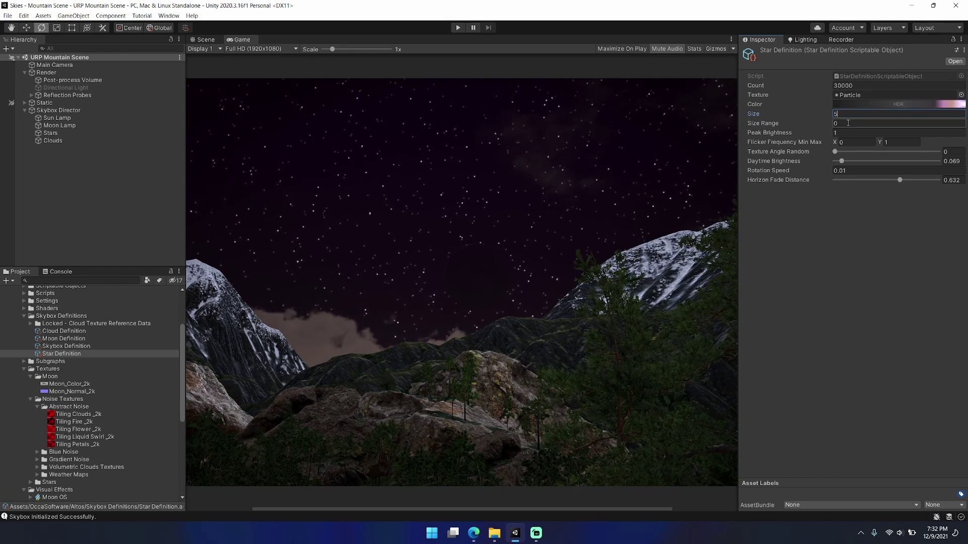
left_click(848, 123)
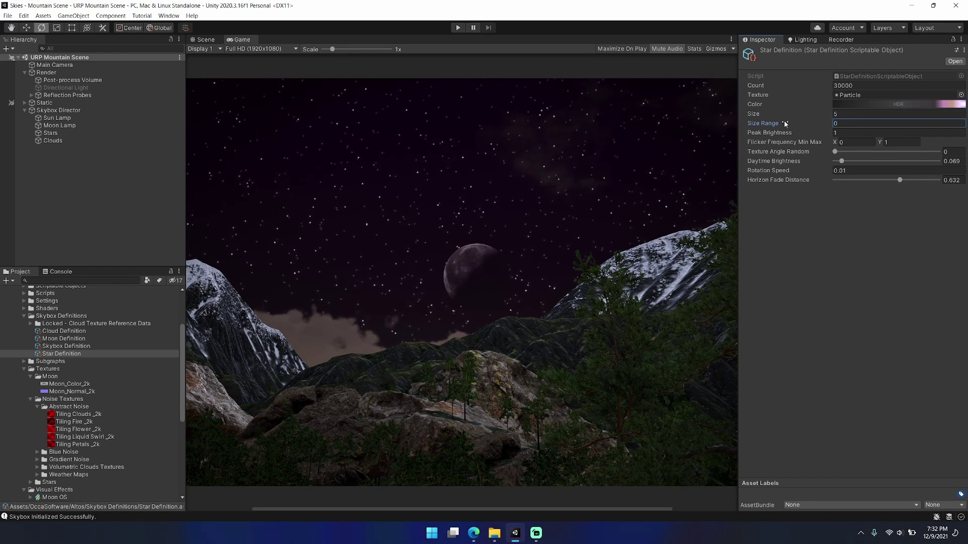
left_click_drag(784, 123, 868, 124)
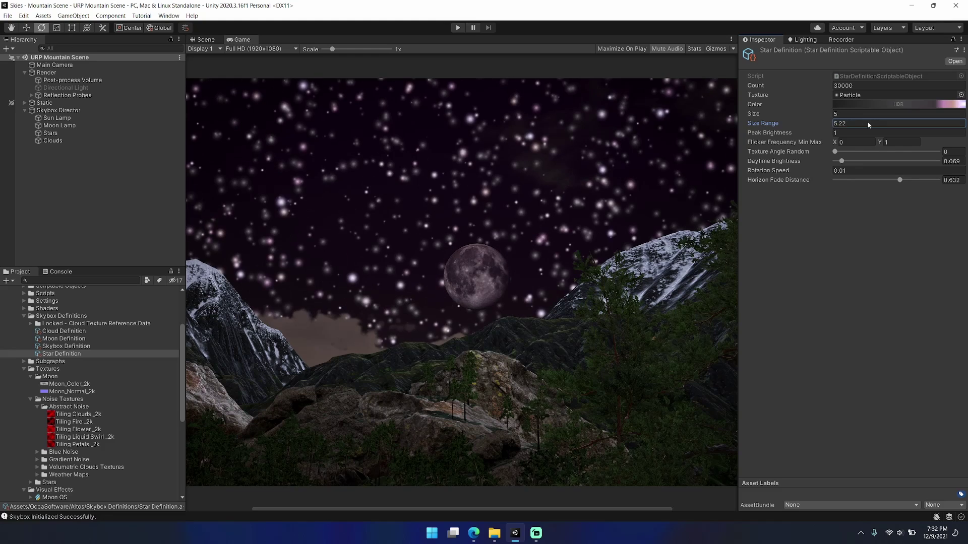
left_click(819, 190)
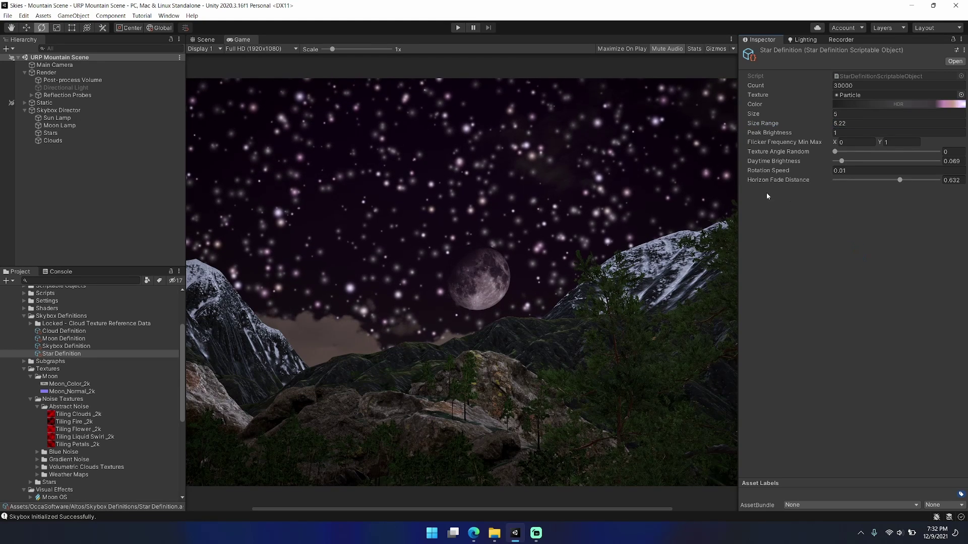
- Assign the star cross black 32 texture to the stars and set Texture Angle Random to 360
left_click(762, 96)
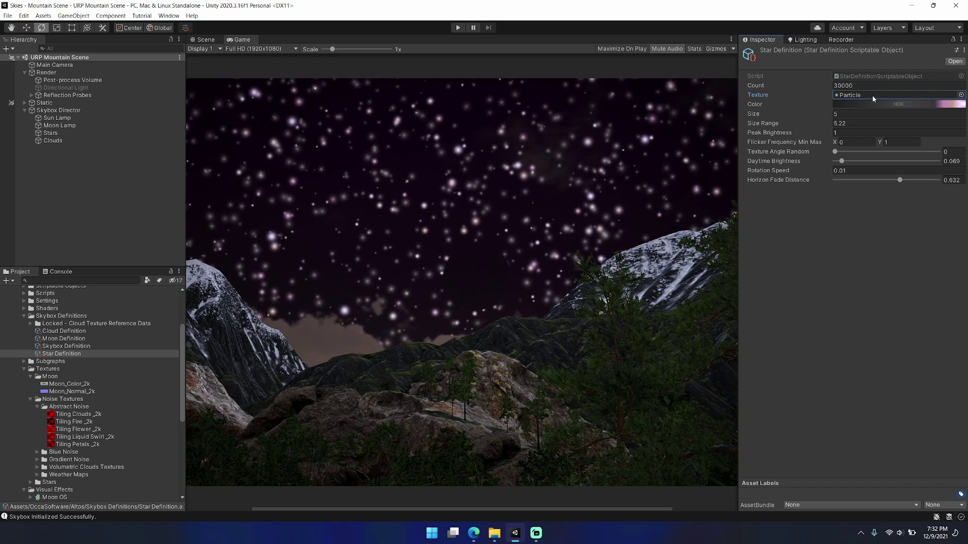
scroll(31, 452, "down", 2)
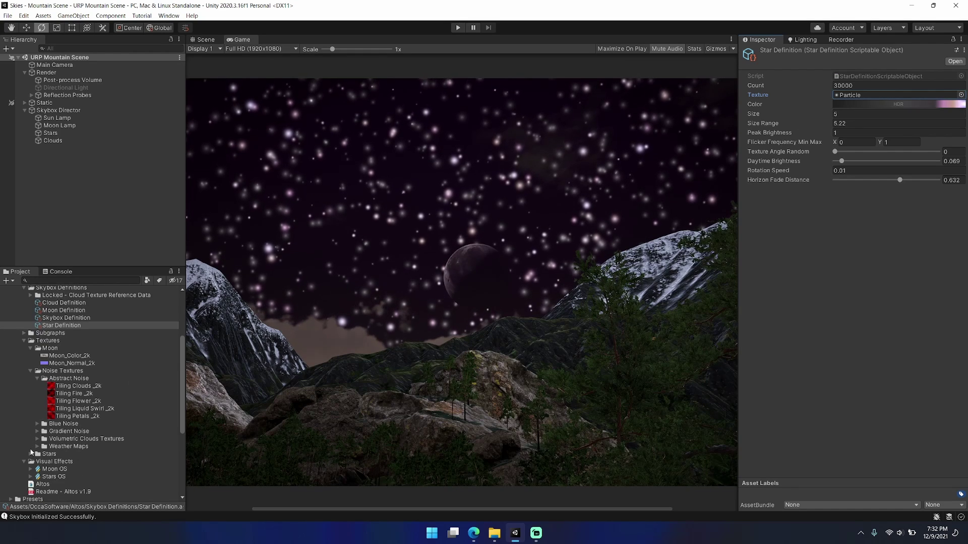
left_click(31, 454)
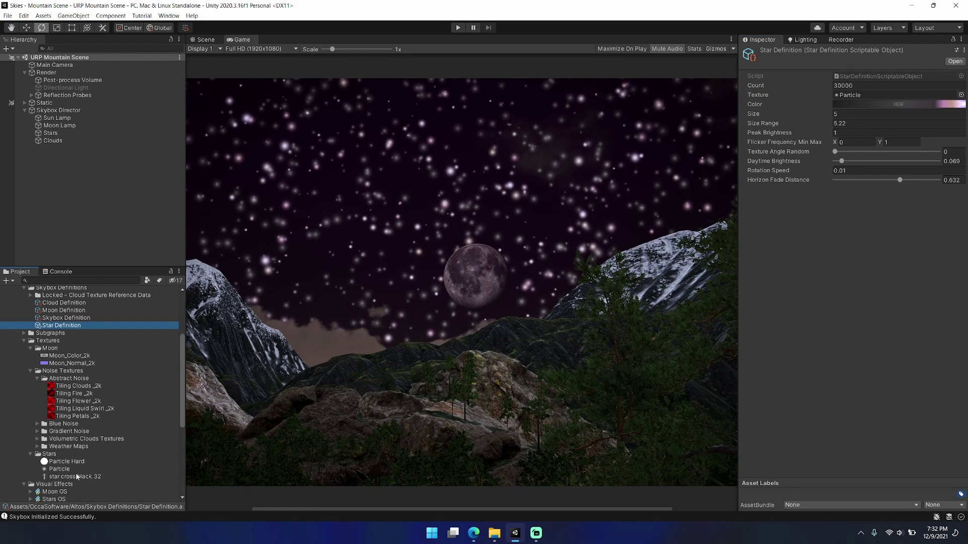
left_click_drag(77, 476, 879, 95)
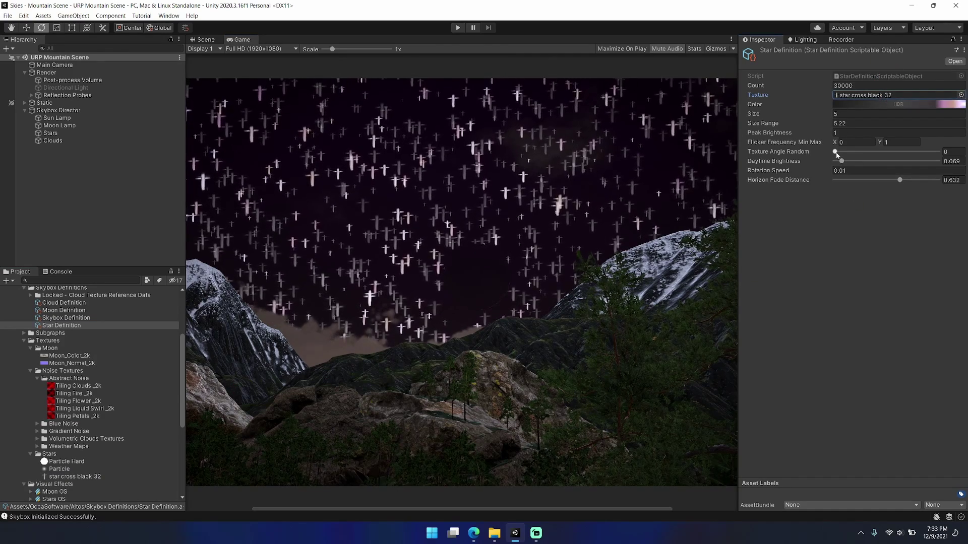
left_click_drag(834, 151, 938, 152)
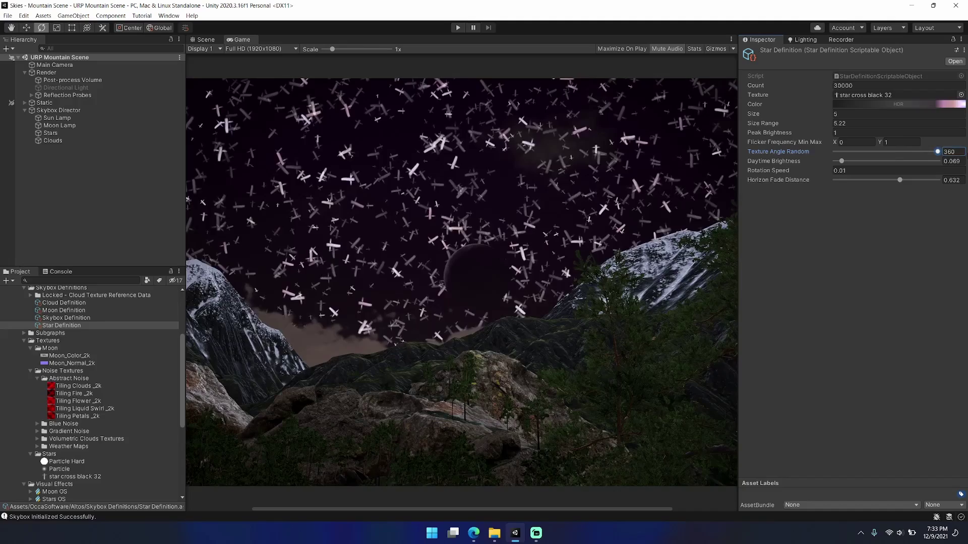
left_click(849, 263)
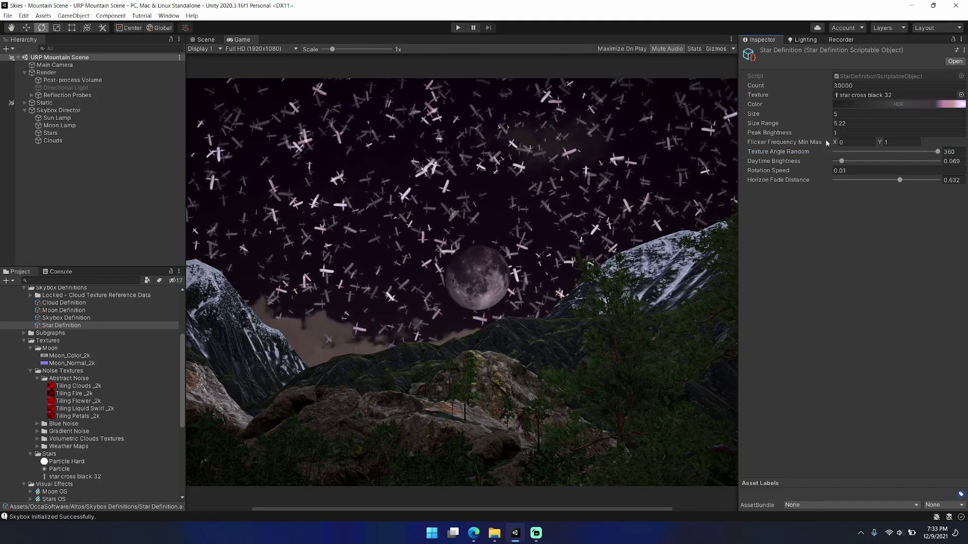
- Replace the stars' texture with Particle Hard from the Stars textures folder
left_click(198, 39)
right_click_drag(453, 226, 671, 115)
left_click(248, 40)
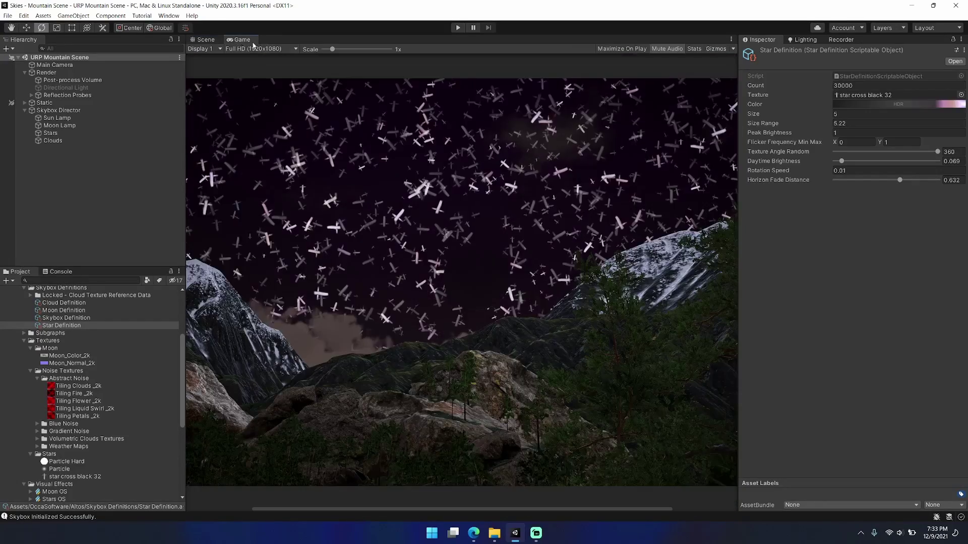
left_click_drag(74, 464, 898, 97)
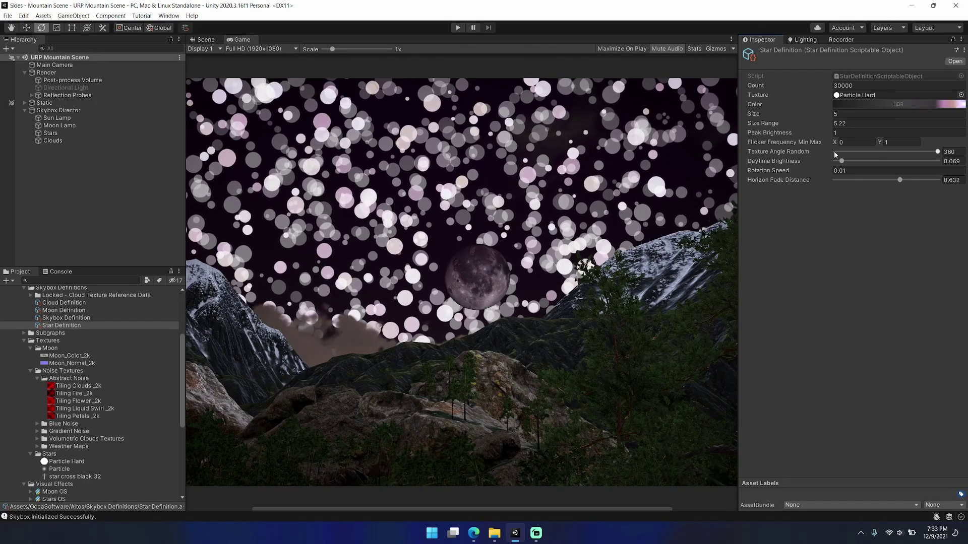
- Try star Size Range values of 1 and 2 with the Particle Hard texture
left_click(848, 124)
type("1")
key("Return")
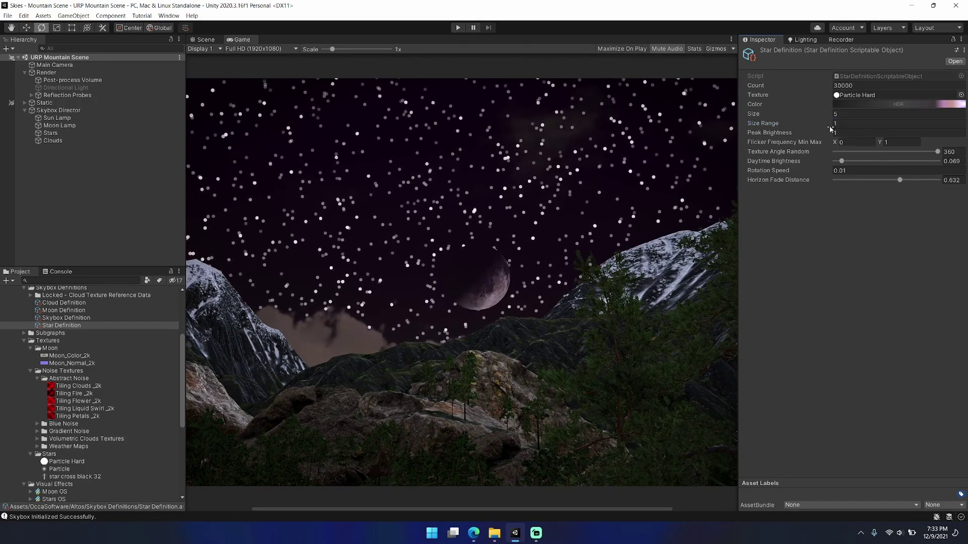
left_click(837, 124)
type("2")
key("Return")
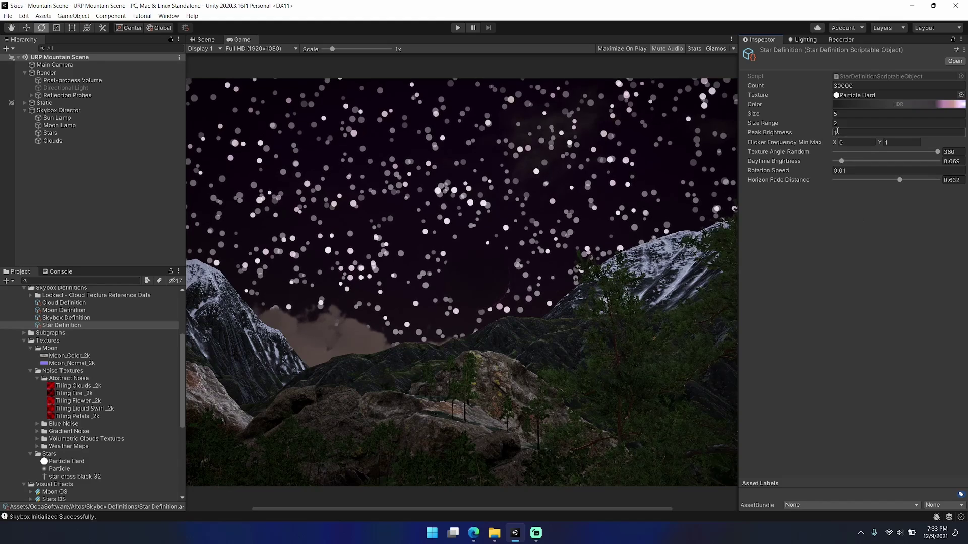
- Set the star Size to 2 and the Size Range to 1
left_click(839, 115)
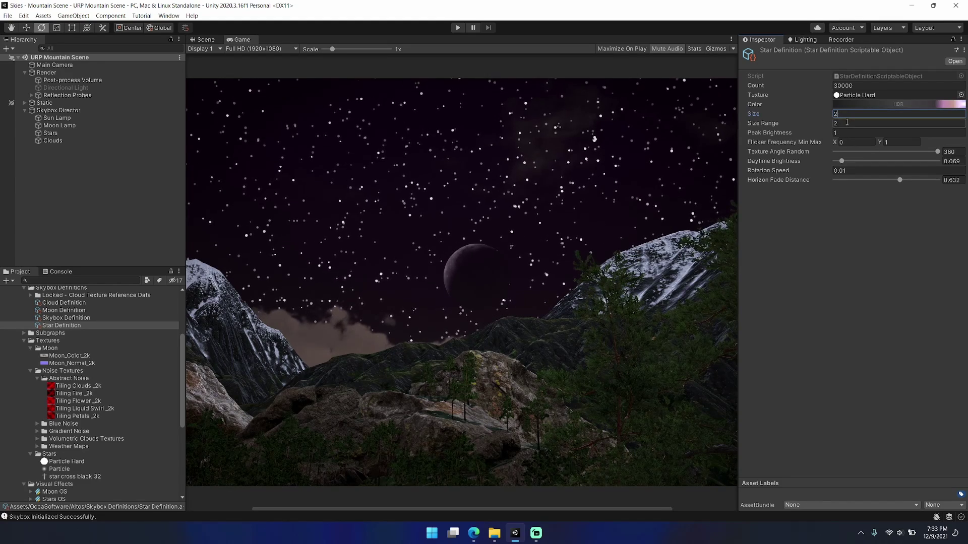
left_click(846, 123)
type("1")
key("Return")
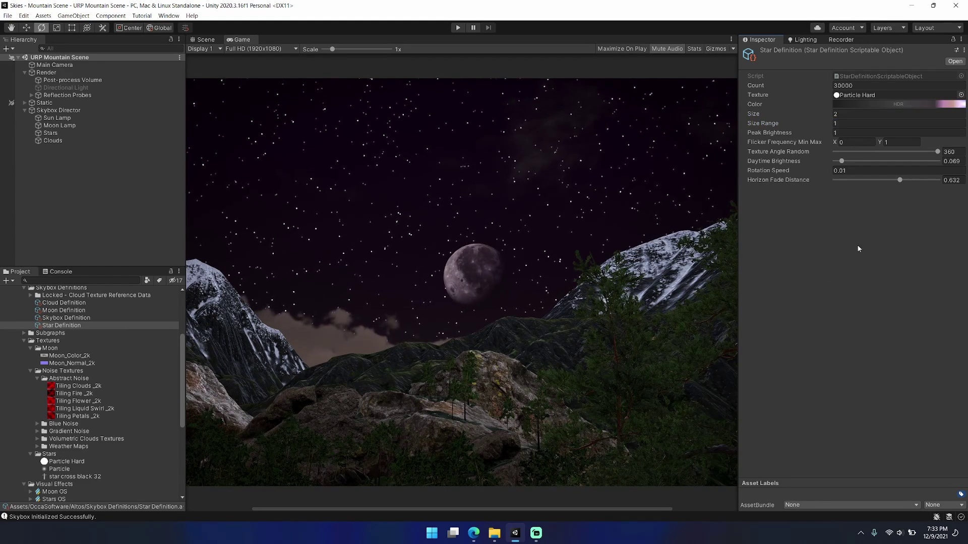
- Try a star Peak Brightness of 3.44, and restore it to 1
left_click(840, 133)
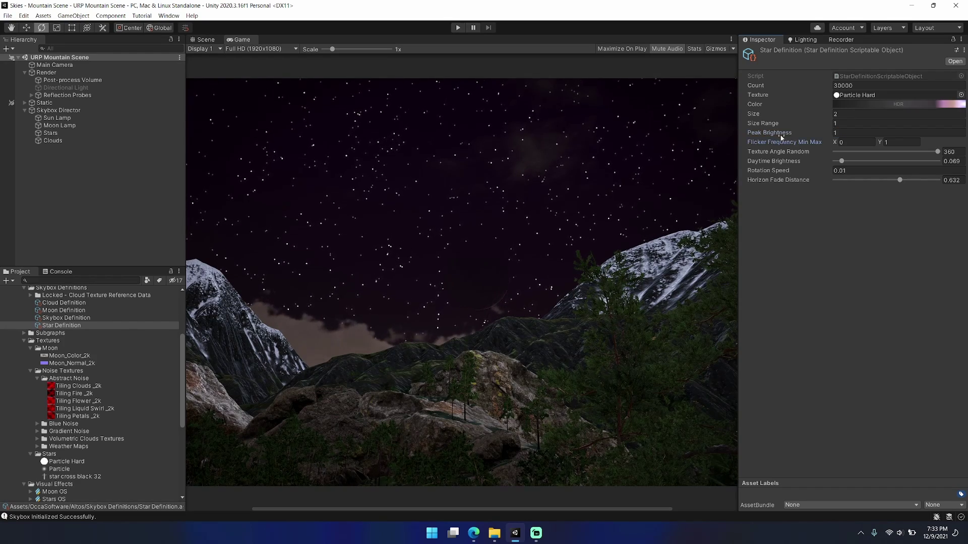
left_click_drag(782, 137, 824, 135)
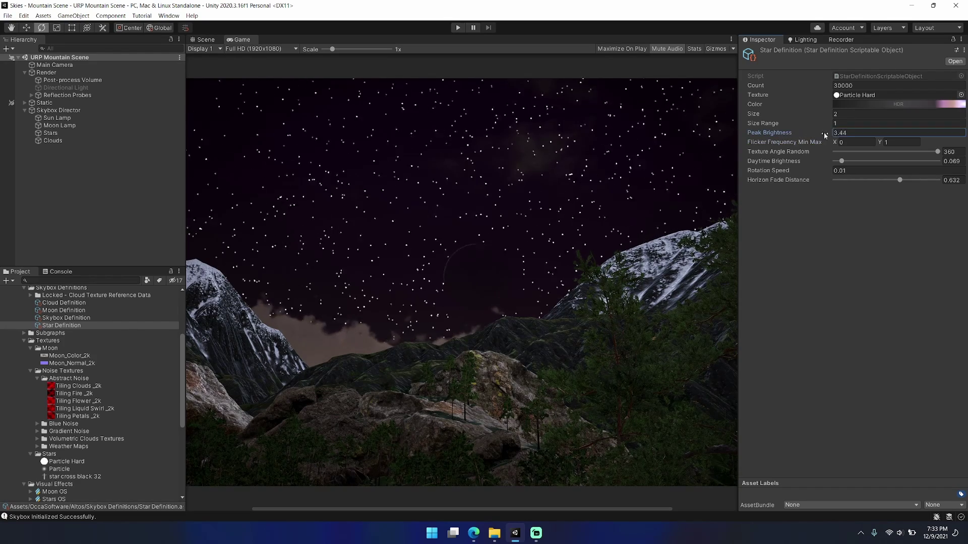
left_click(861, 134)
type("1")
left_click(818, 278)
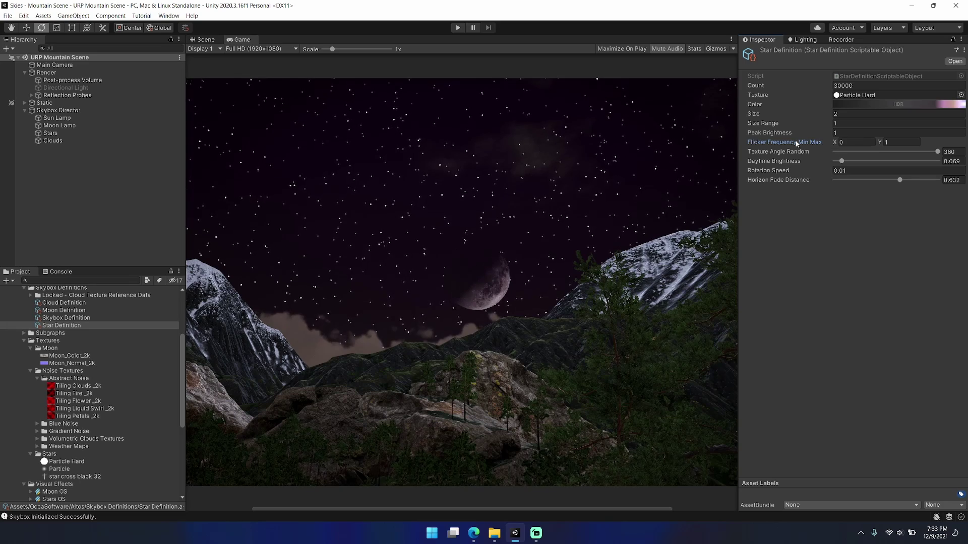
- Try maximum Flicker Frequency values of 10 and 0.1 for the stars, and restore the maximum to 1
left_click(912, 143)
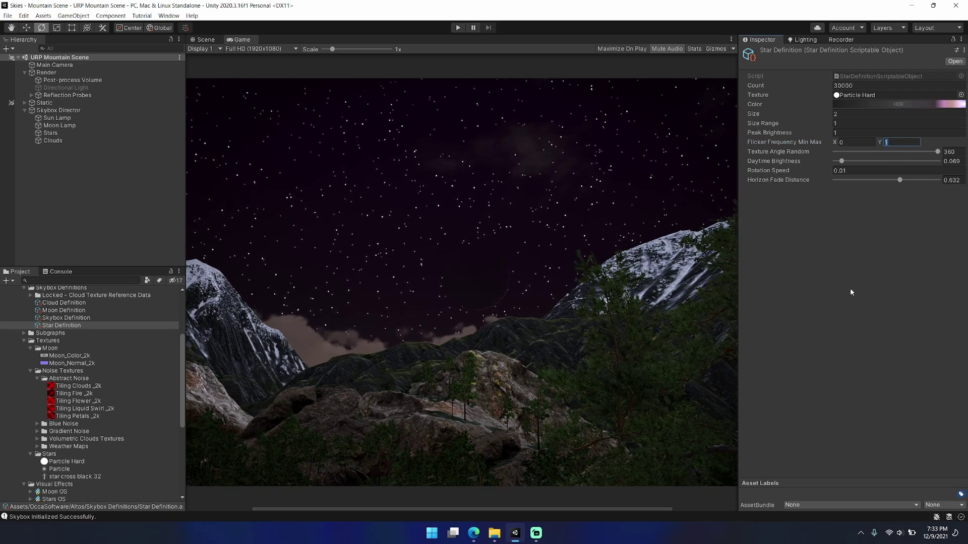
type("10")
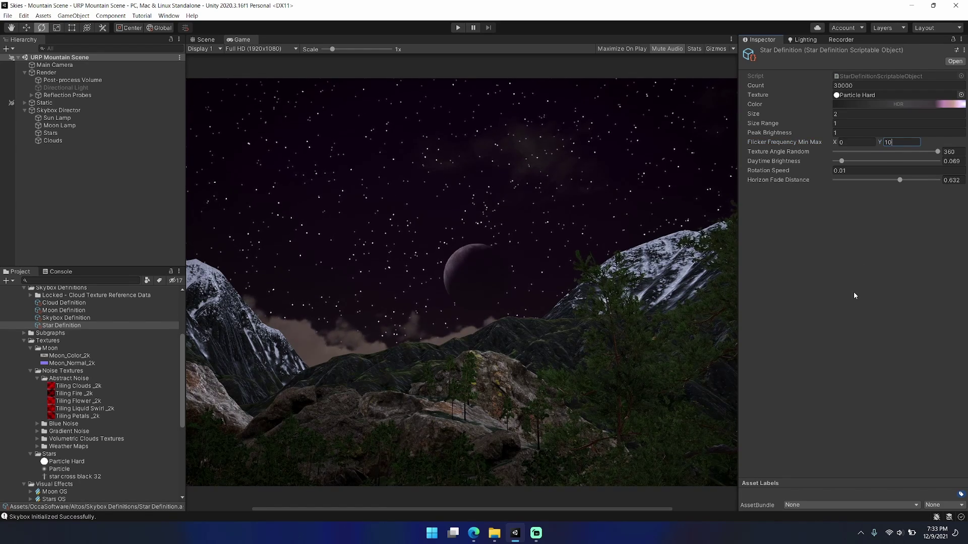
key("BackSpace")
key("BackSpace")
type(".1")
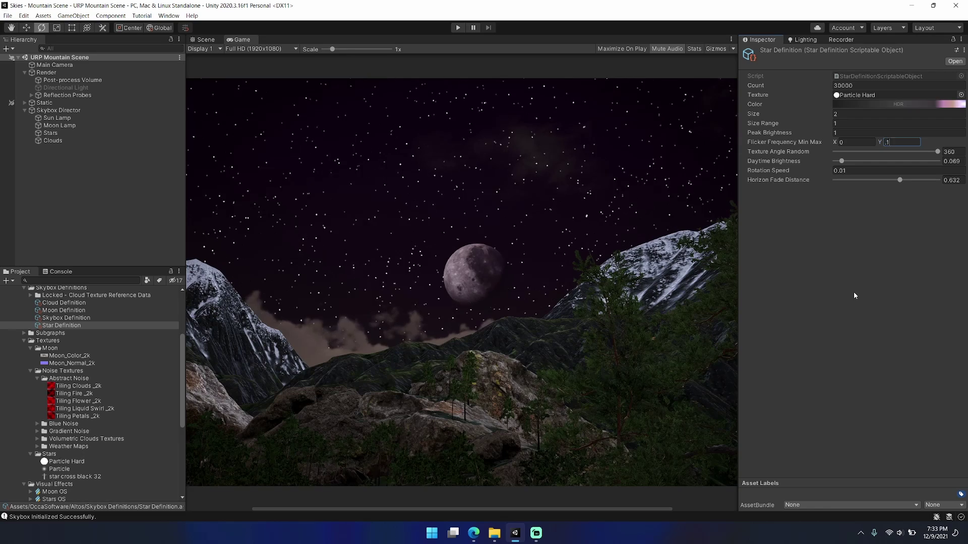
key("Return")
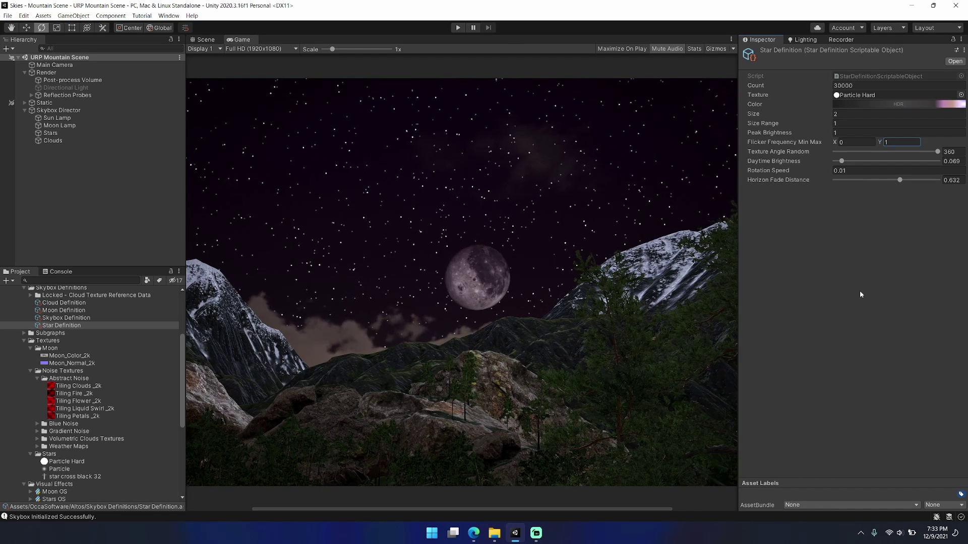
key("ctrl+z")
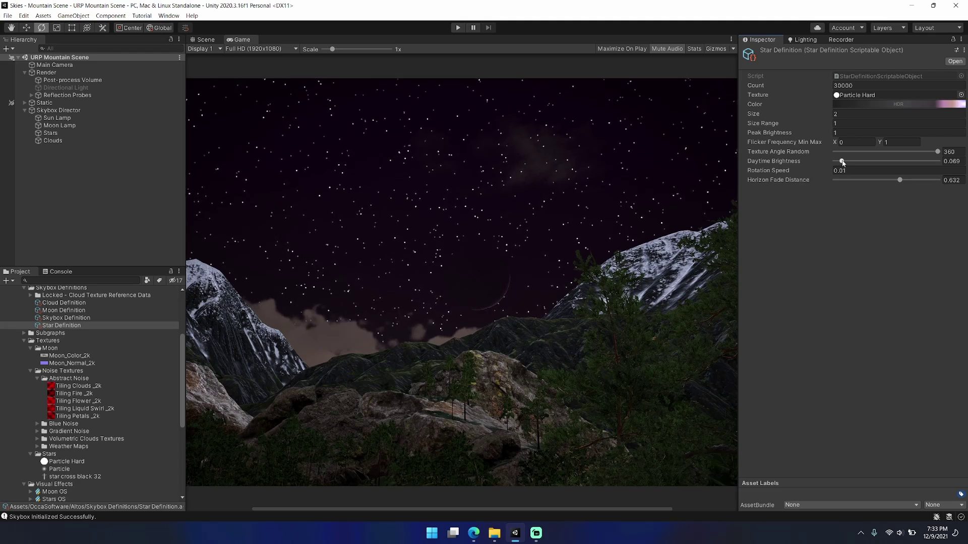
- Raise the stars' Daytime Brightness to 0.464 and set the Skybox Definition's Time Of Day to 11.3
left_click_drag(842, 163, 882, 161)
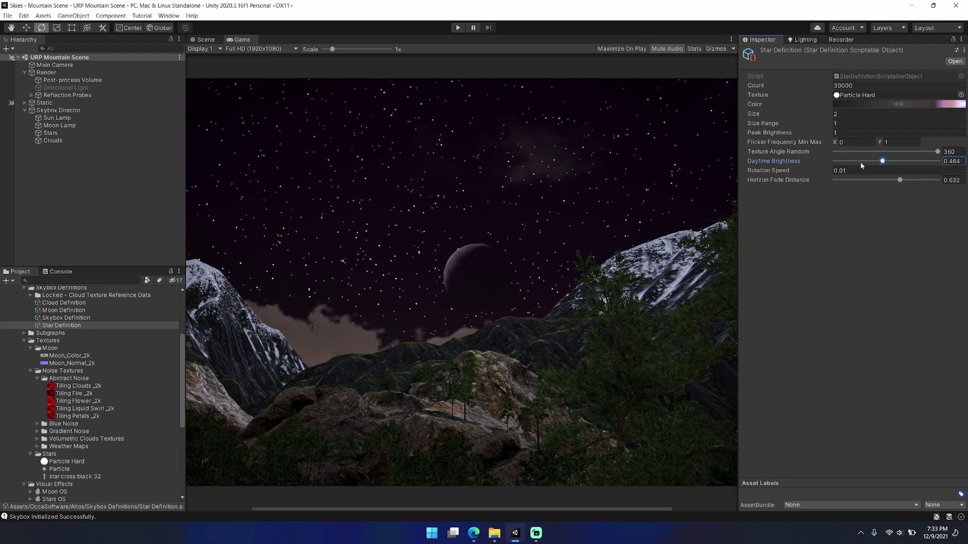
left_click(60, 110)
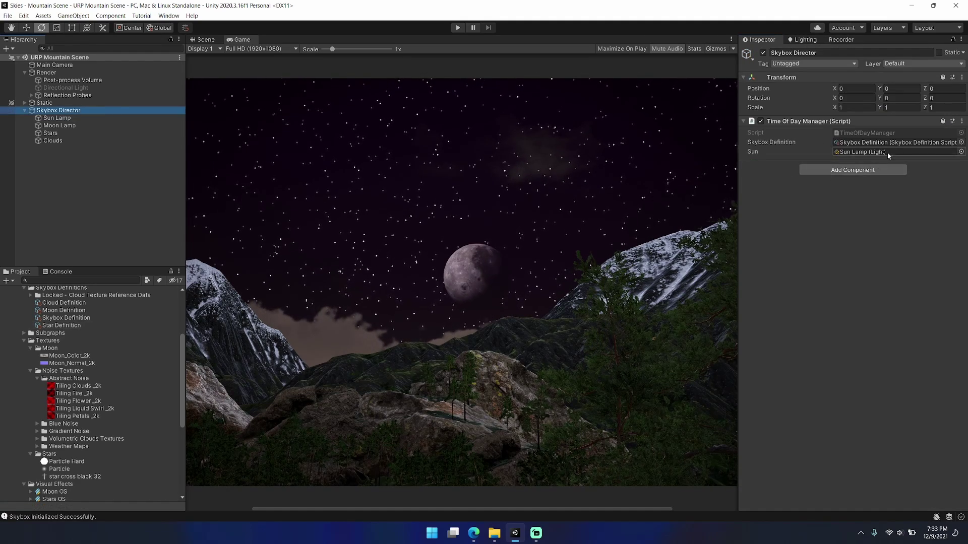
double_click(887, 152)
left_click_drag(849, 327, 881, 325)
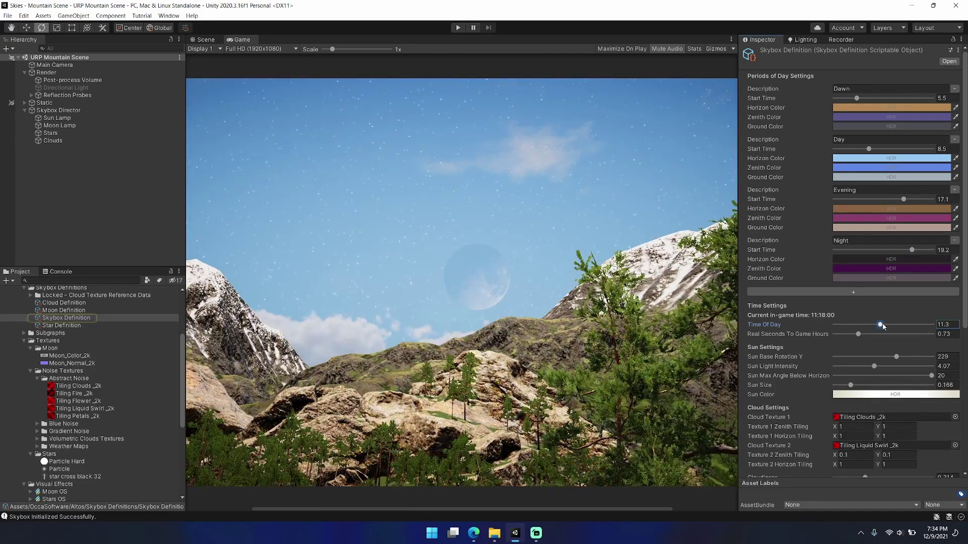
- Try lowering the stars' Daytime Brightness in the Star Definition
left_click(80, 111)
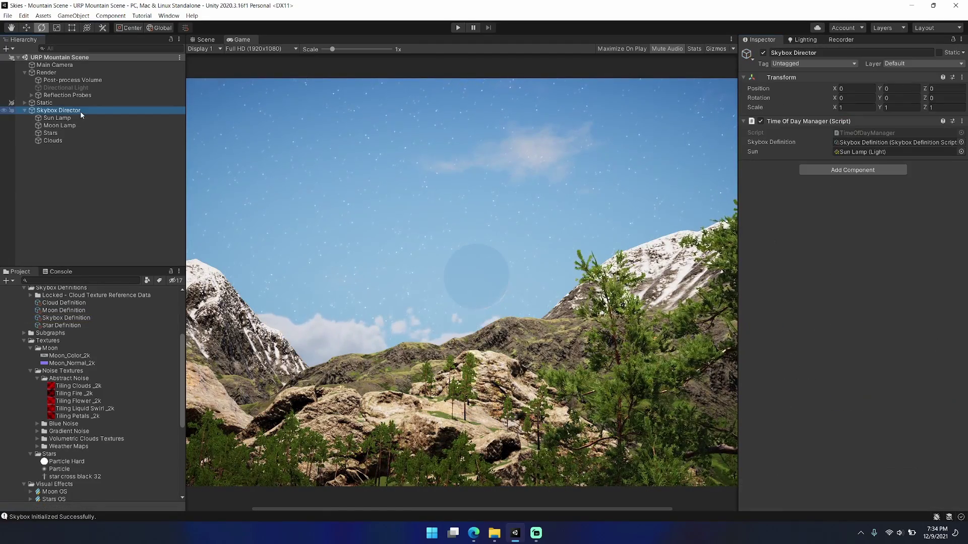
left_click(74, 134)
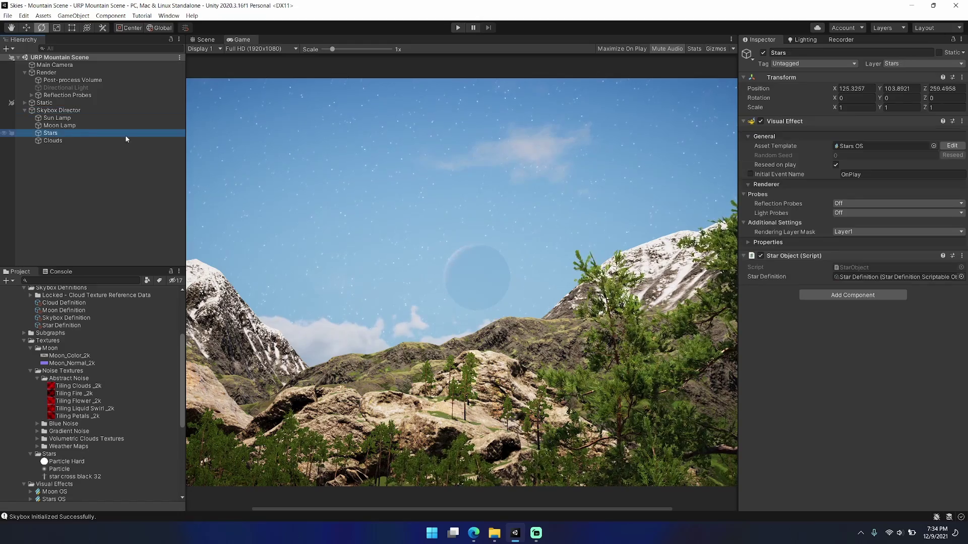
left_click(896, 277)
double_click(895, 278)
left_click_drag(887, 162, 838, 164)
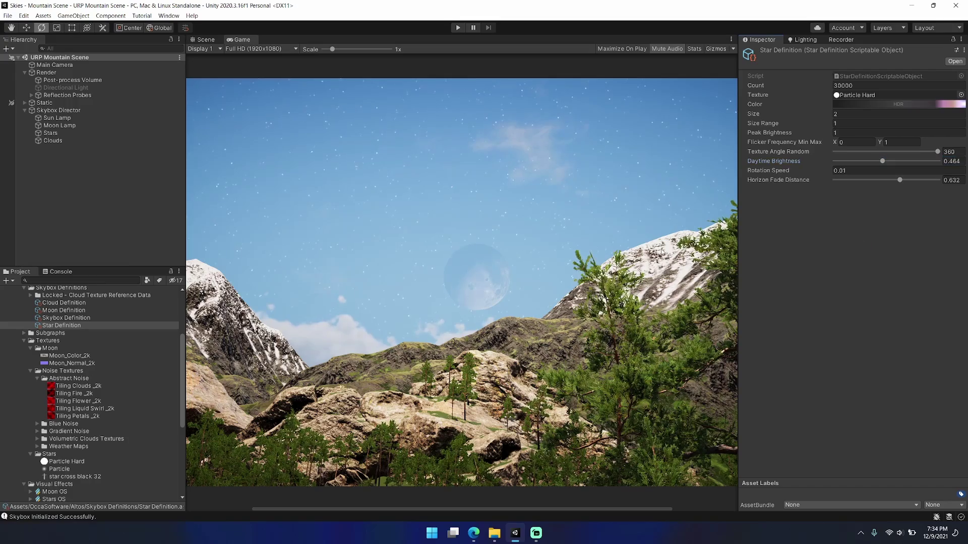
- Set the Skybox Definition's Time Of Day to 11.2 and the Star Definition's Daytime Brightness to 0
left_click(58, 110)
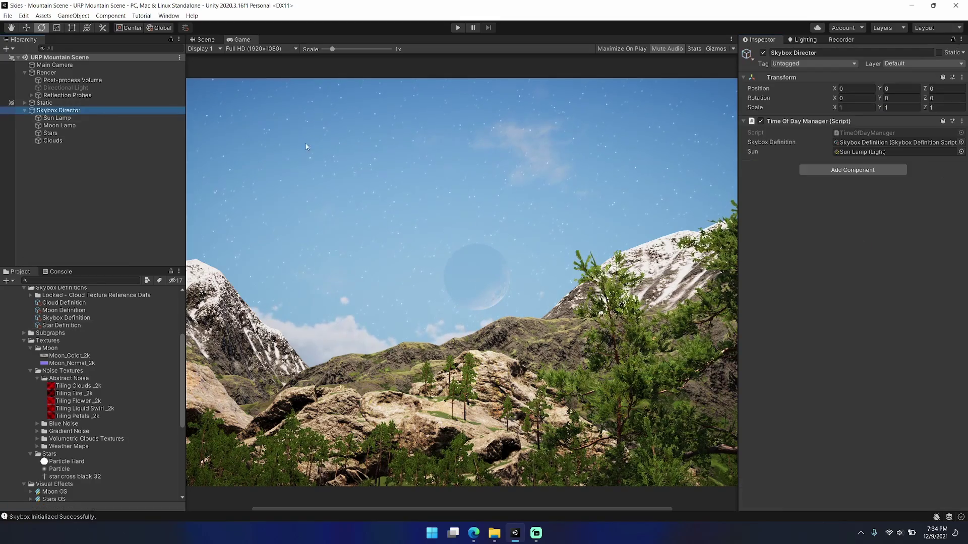
double_click(894, 143)
mouse_move(879, 328)
left_mouse_down()
mouse_move(852, 327)
mouse_move(879, 325)
left_mouse_up()
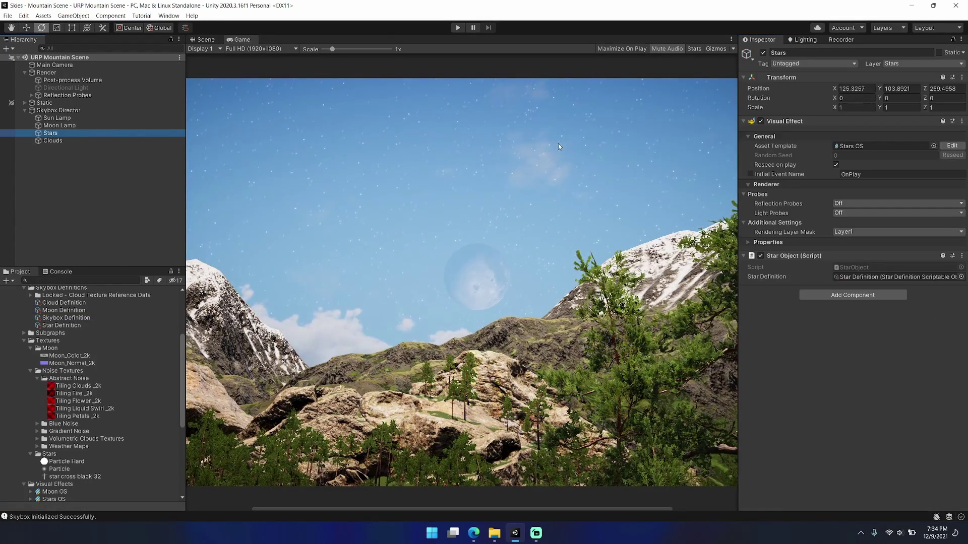
double_click(892, 276)
left_click_drag(880, 164, 838, 164)
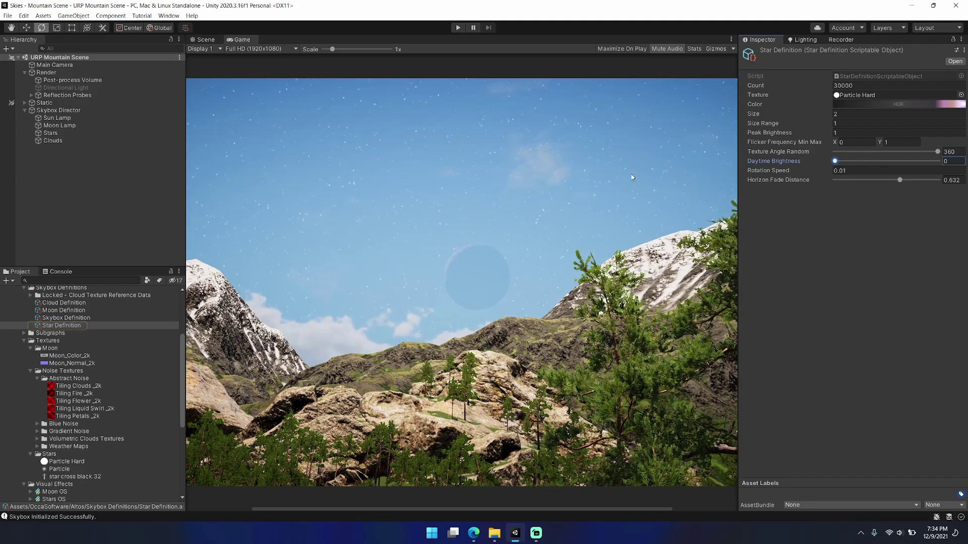
- Change the Skybox Definition's Time Of Day to 7.2 for an early-morning sky
left_click(59, 110)
double_click(896, 143)
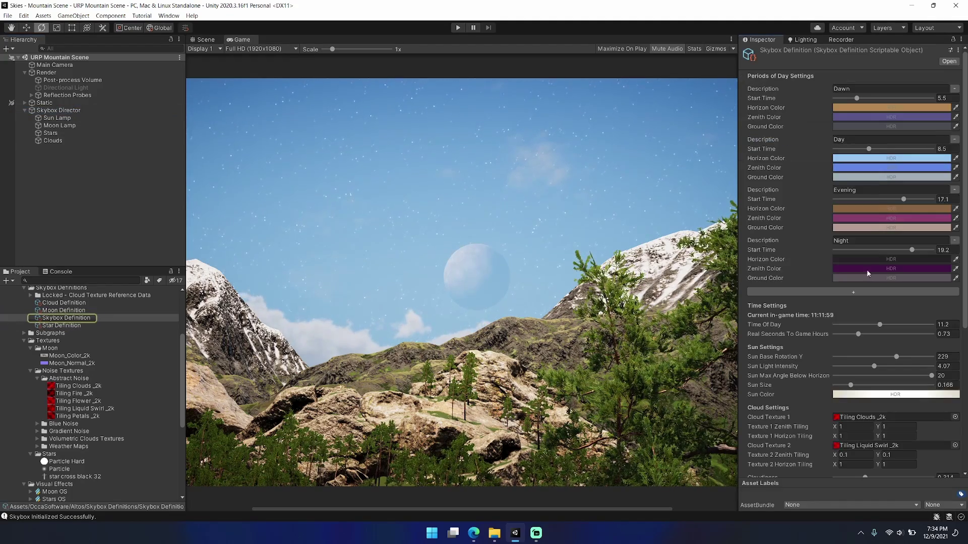
mouse_move(877, 325)
left_mouse_down()
mouse_move(851, 325)
mouse_move(870, 325)
mouse_move(862, 325)
left_mouse_up()
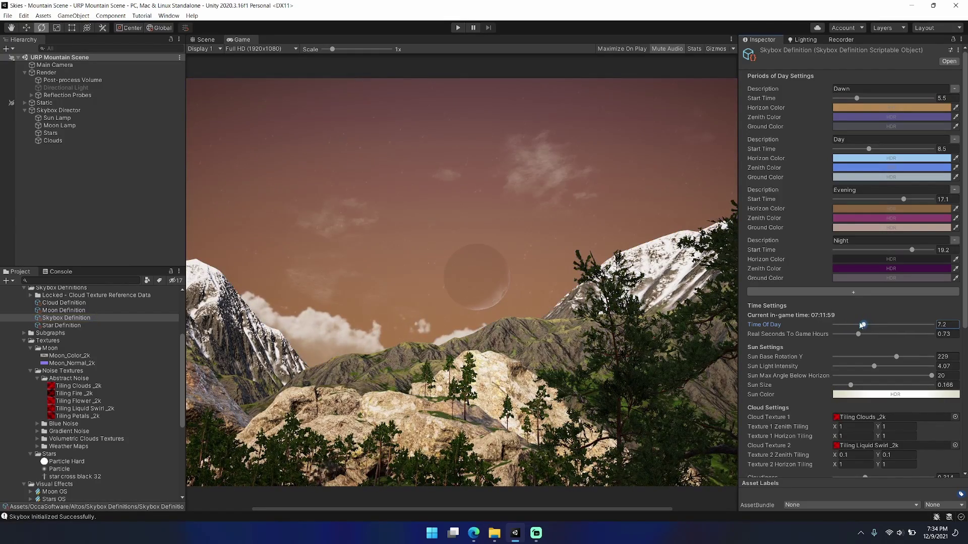
- Set the Star Definition's Daytime Brightness to 0.162
left_click(74, 139)
left_click(87, 134)
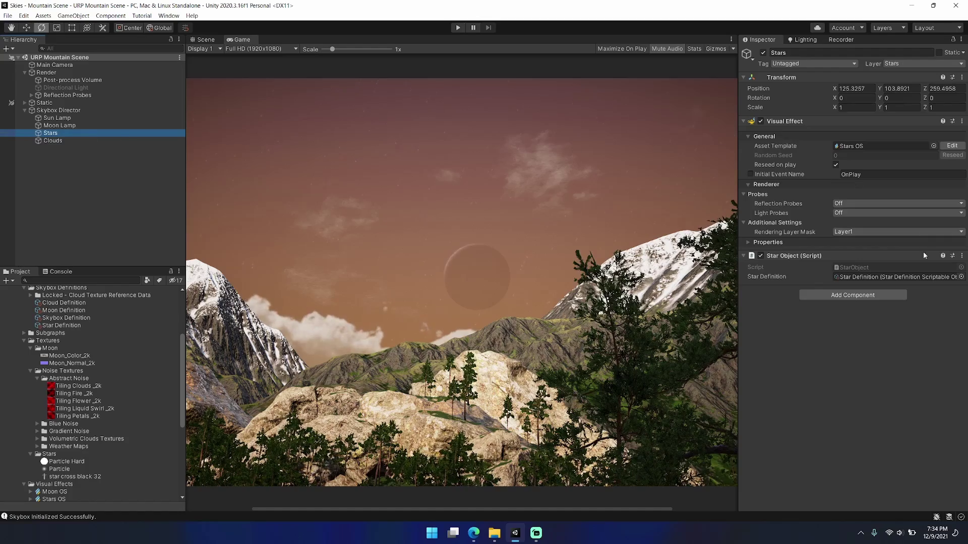
double_click(905, 276)
left_click_drag(835, 161, 852, 161)
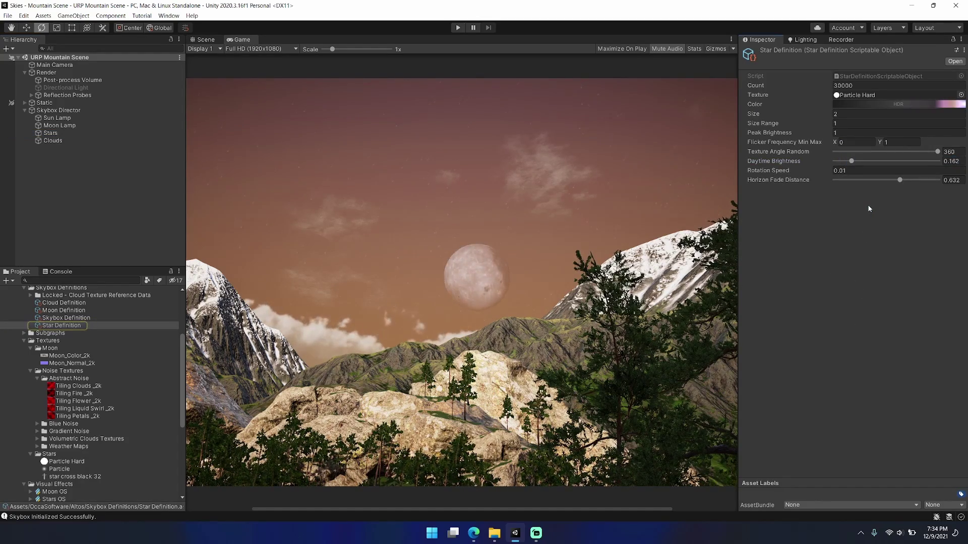
- Try star Rotation Speed values of 1 and -1
left_click(840, 171)
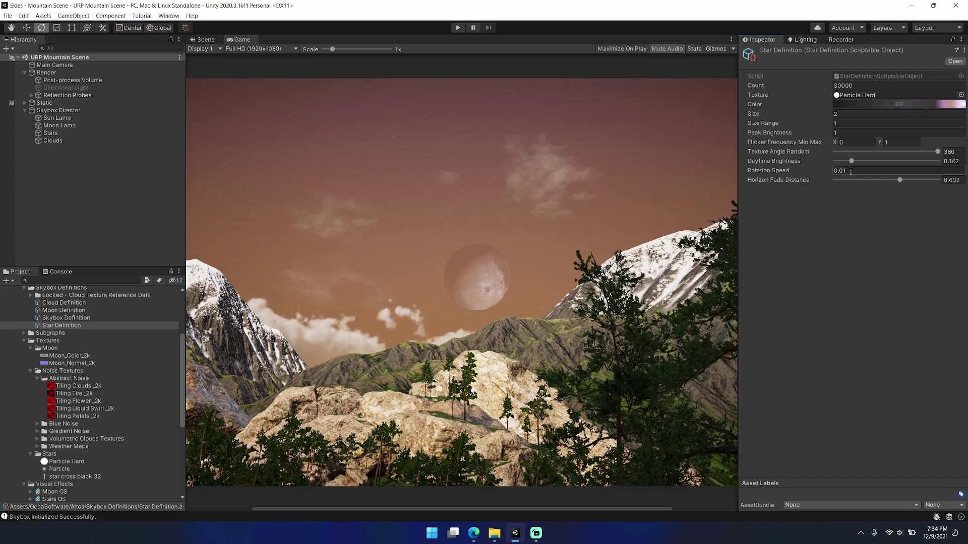
type("1")
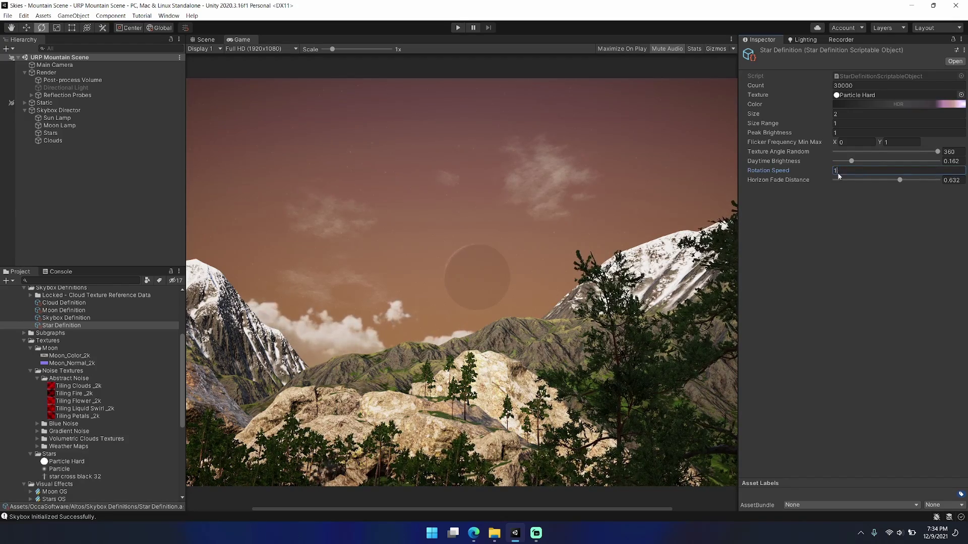
key("Home")
type("-")
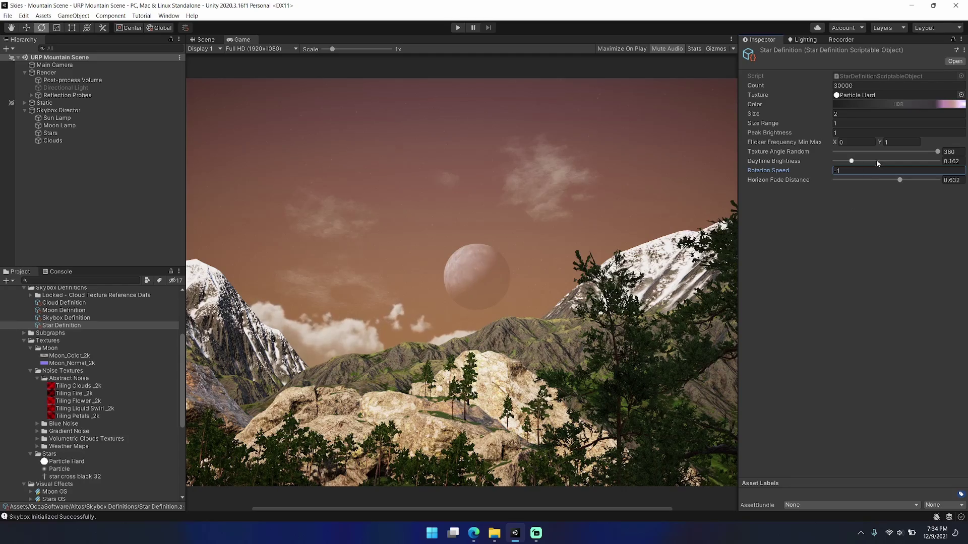
- Raise the Star Definition's Daytime Brightness to 0.263
left_click_drag(851, 161, 853, 161)
left_click(58, 110)
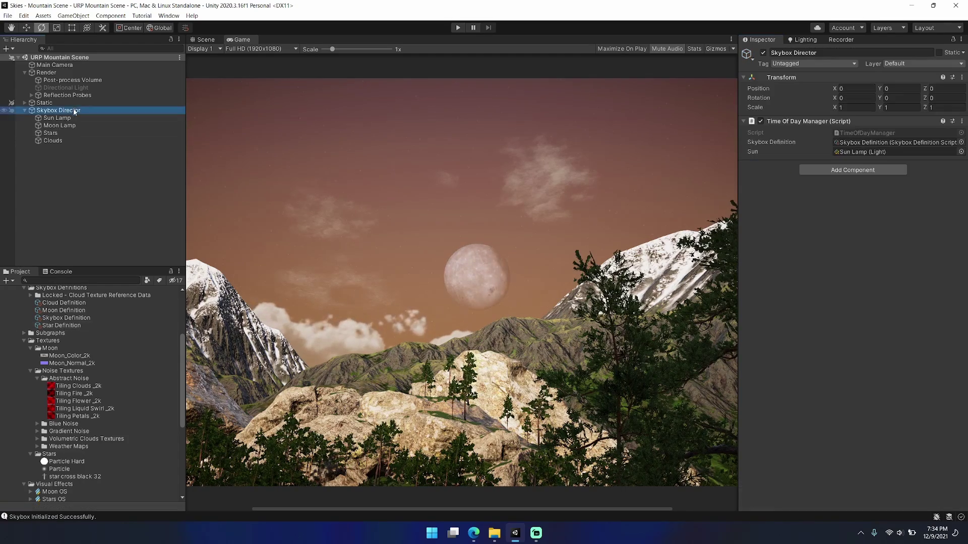
left_click(53, 140)
left_click(51, 132)
double_click(877, 277)
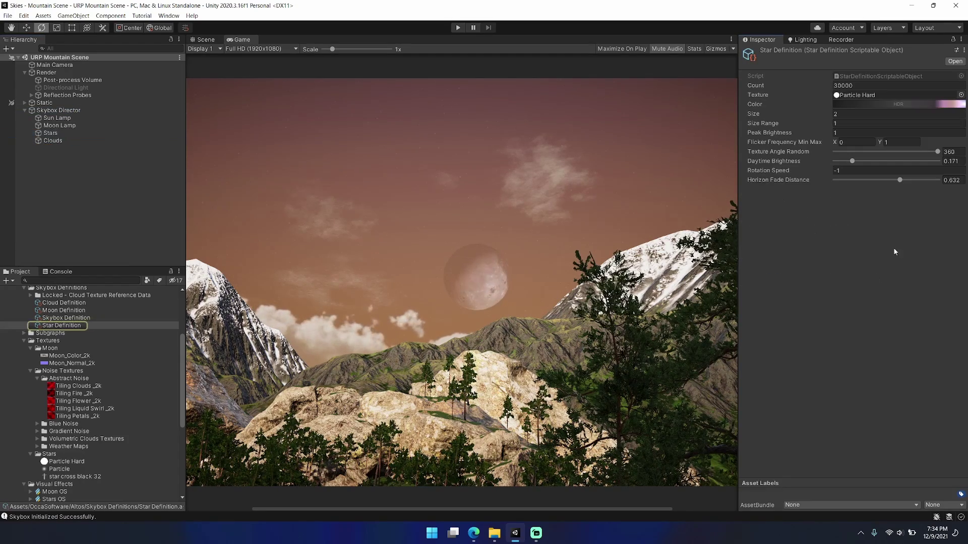
left_click_drag(853, 160, 854, 161)
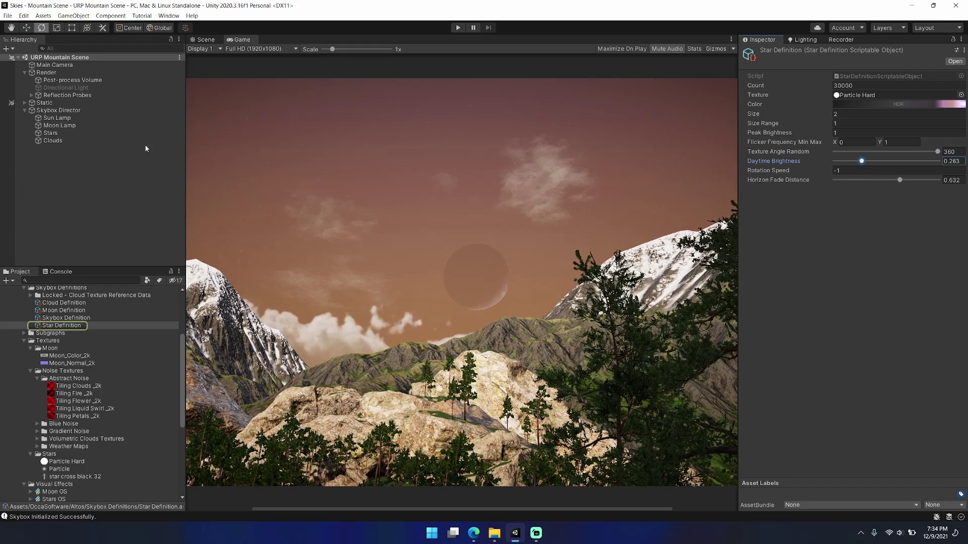
- Set the Skybox Definition's Time Of Day to 2.9 for a night sky
left_click(121, 115)
double_click(897, 142)
mouse_move(856, 325)
left_mouse_down()
mouse_move(876, 323)
mouse_move(849, 326)
left_mouse_up()
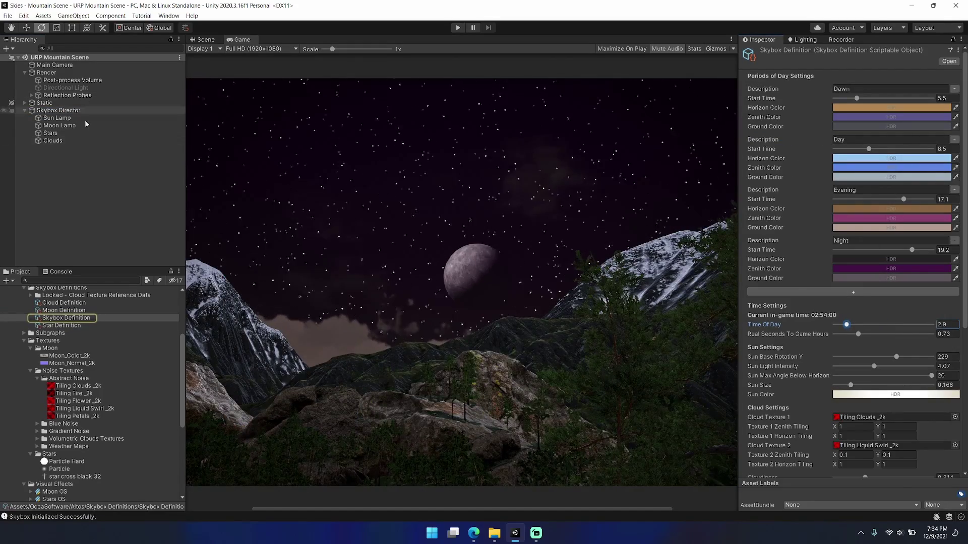
- Try star Rotation Speed values of -0.1 and -0.01 in the Star Definition, and settle on -0.001
left_click(51, 133)
double_click(877, 277)
left_click(847, 170)
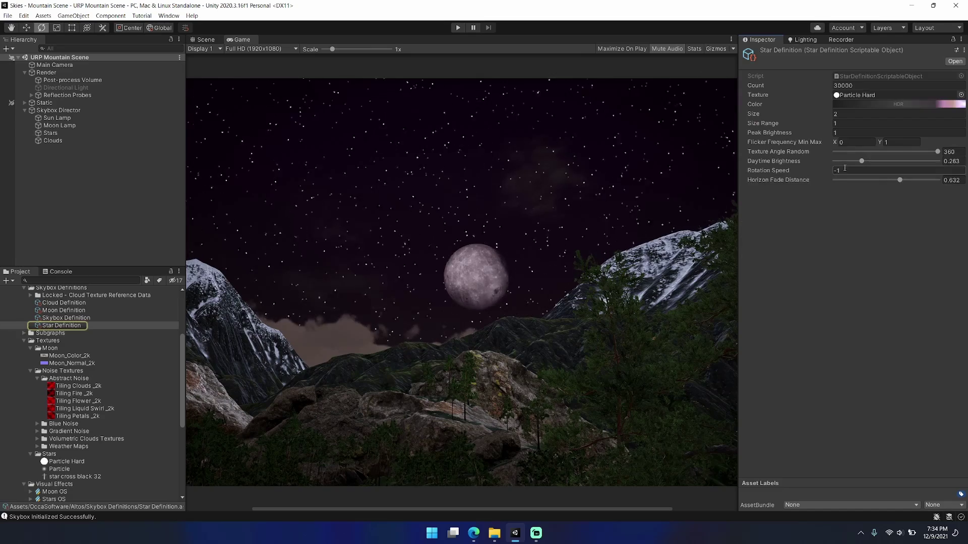
type("-.1")
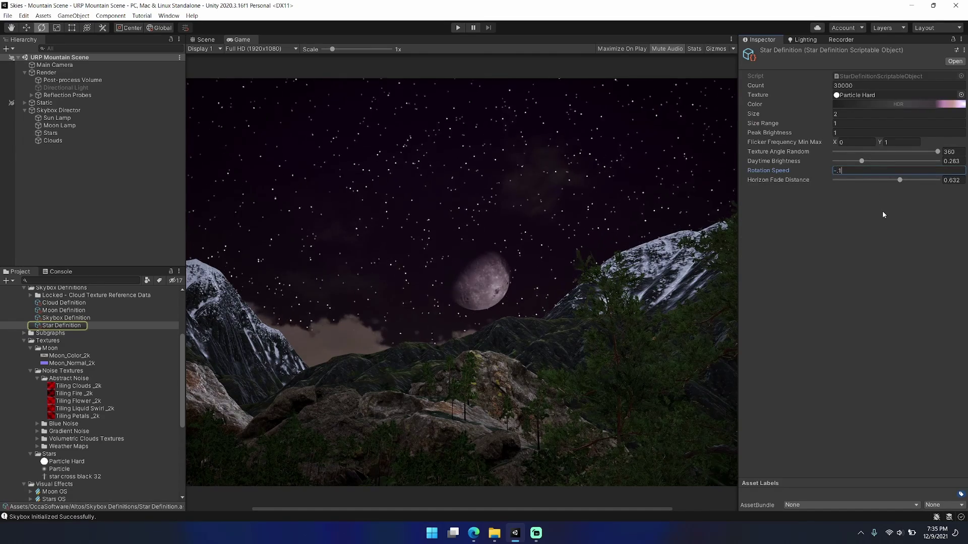
key("BackSpace")
type("01")
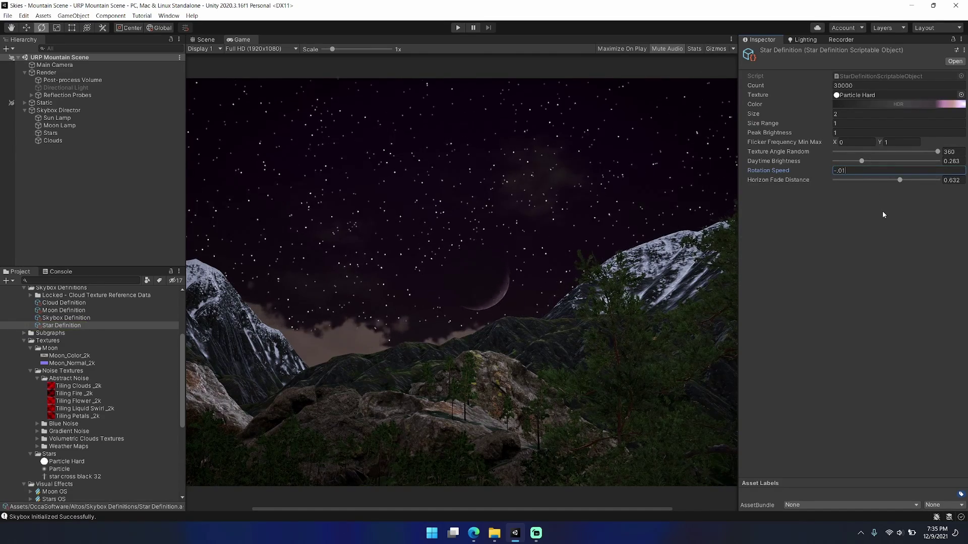
type("01")
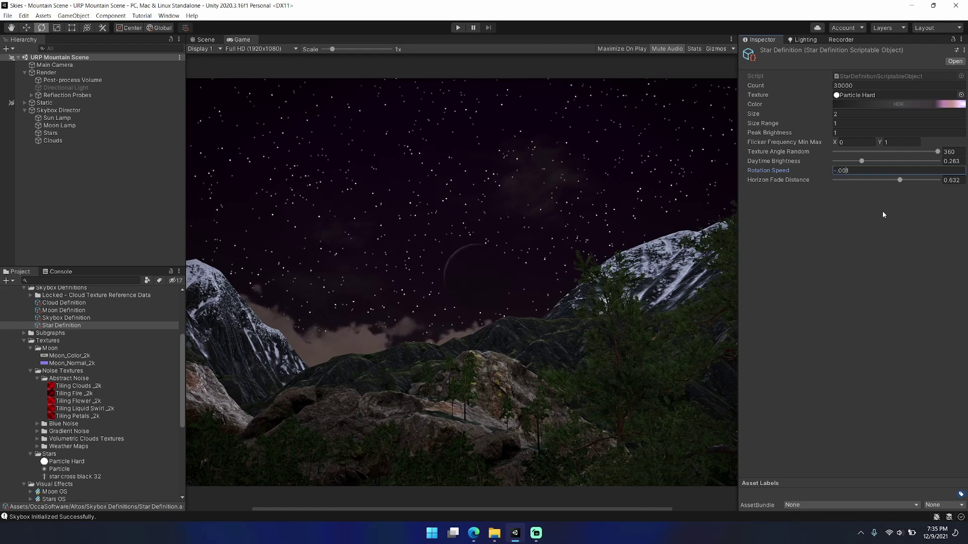
key("Return")
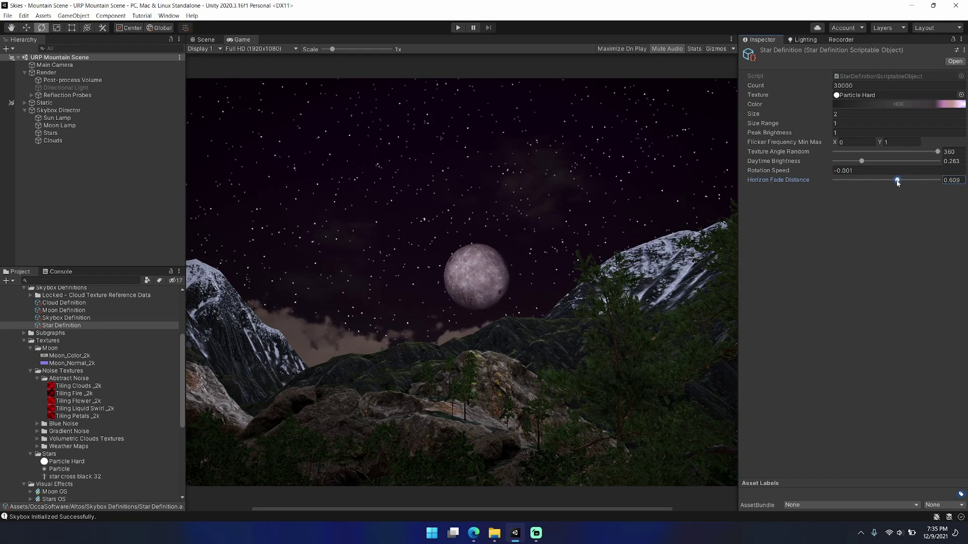
- Try a star Horizon Fade Distance of 1, and undo the change
left_click_drag(897, 180, 950, 187)
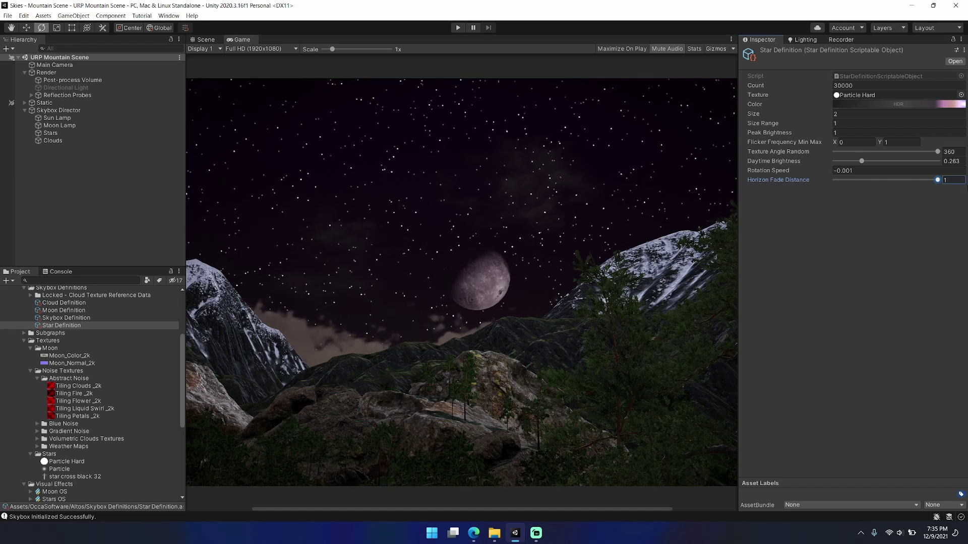
key("ctrl+z")
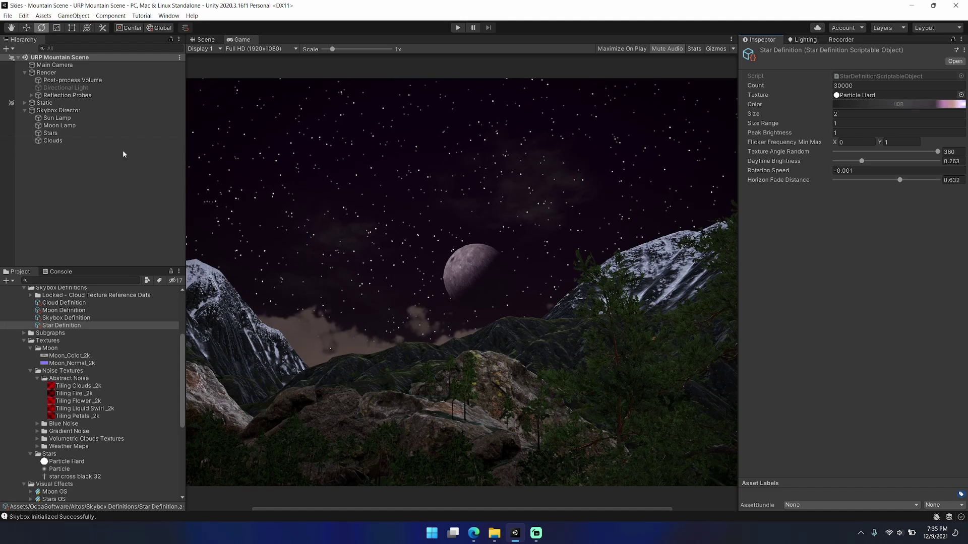
- Set the Star Definition's Rotation Speed to 0.001 and its Texture Angle Random to 0
left_click(101, 133)
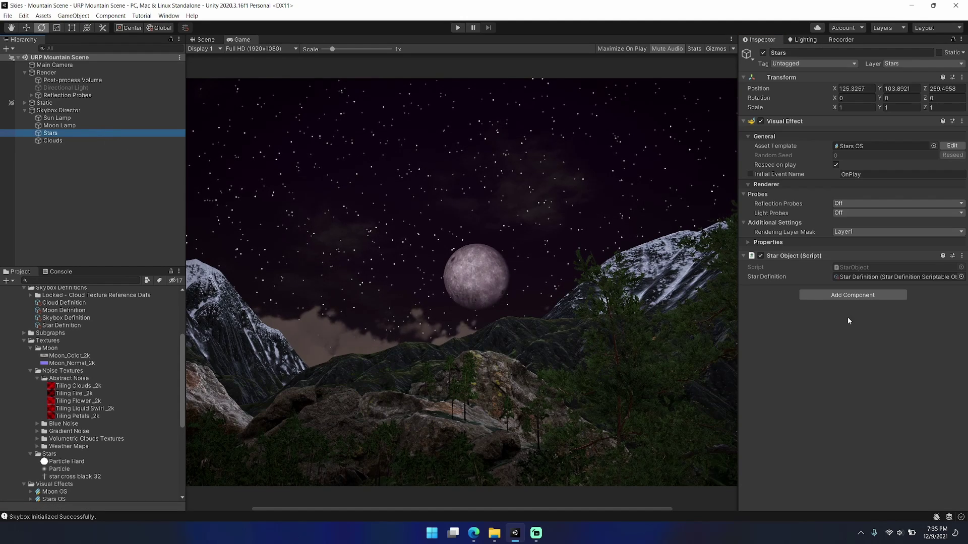
double_click(896, 277)
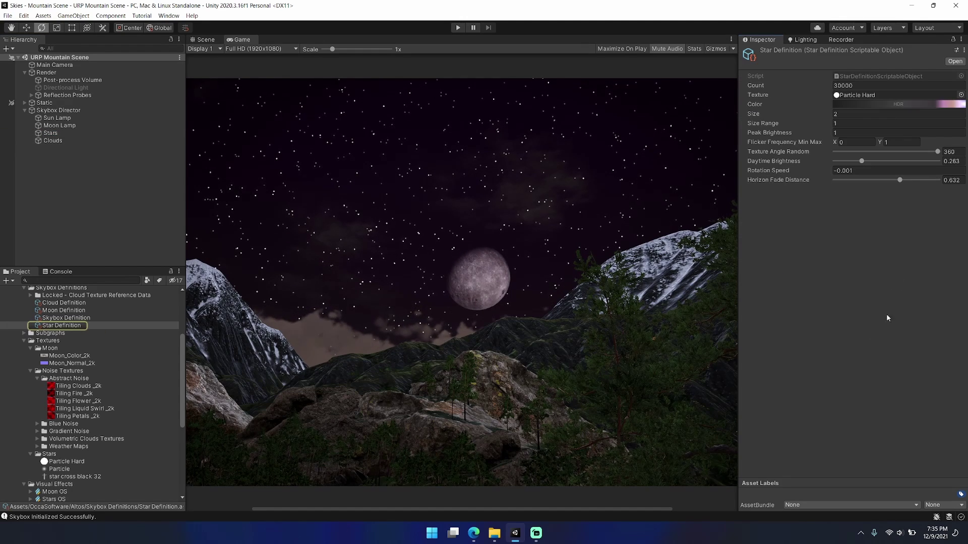
left_click(859, 169)
key("Left")
key("Delete")
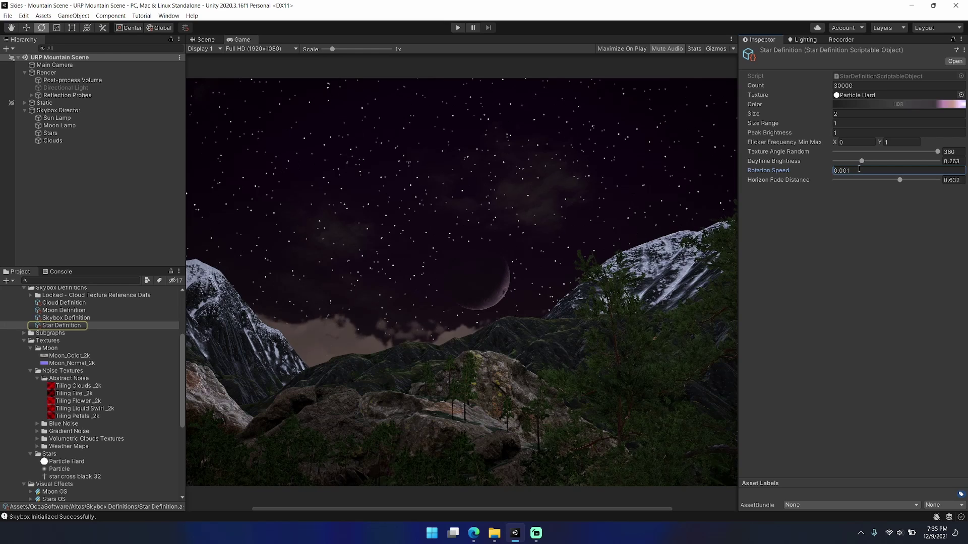
key("Return")
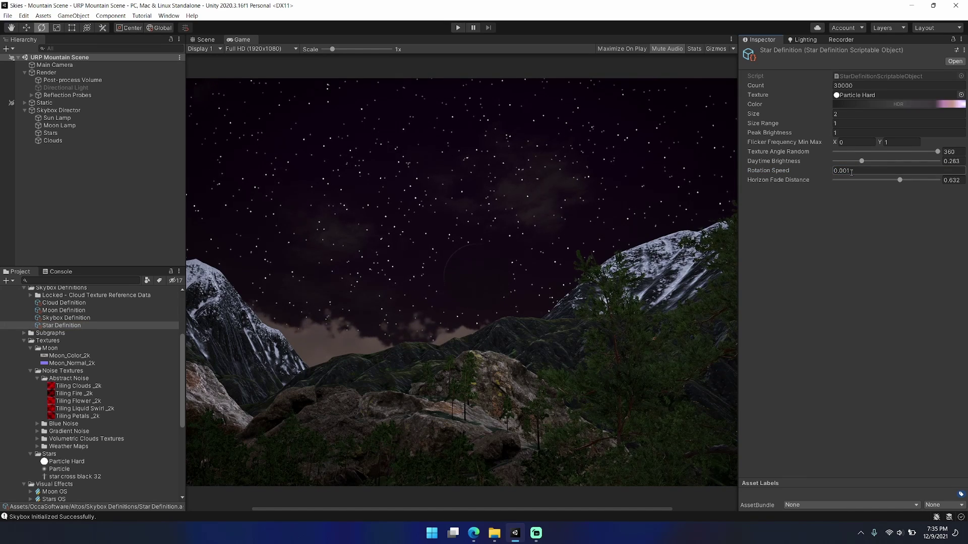
left_click_drag(937, 152, 815, 175)
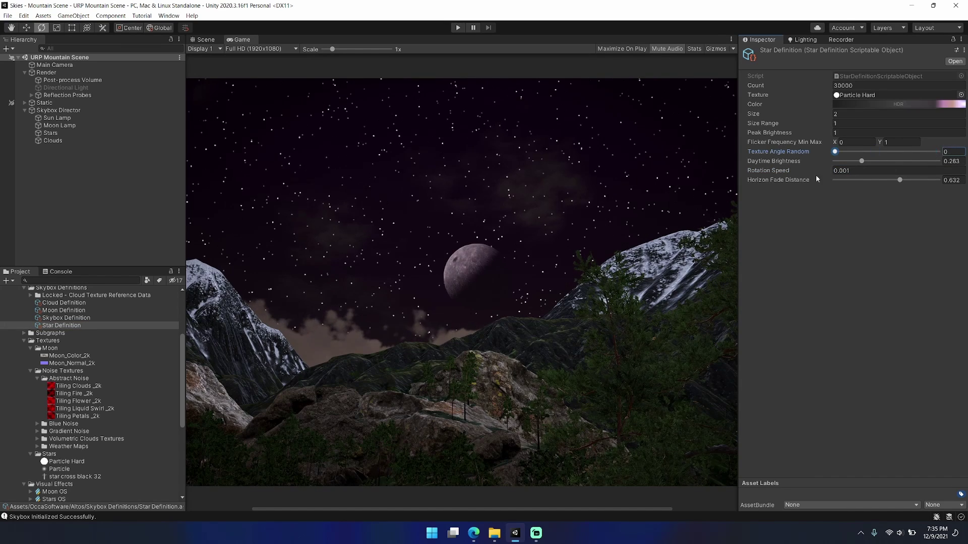
- Review the components of the Skybox Director and its Sun Lamp, Moon Lamp, Stars and Clouds child objects
left_click(58, 110)
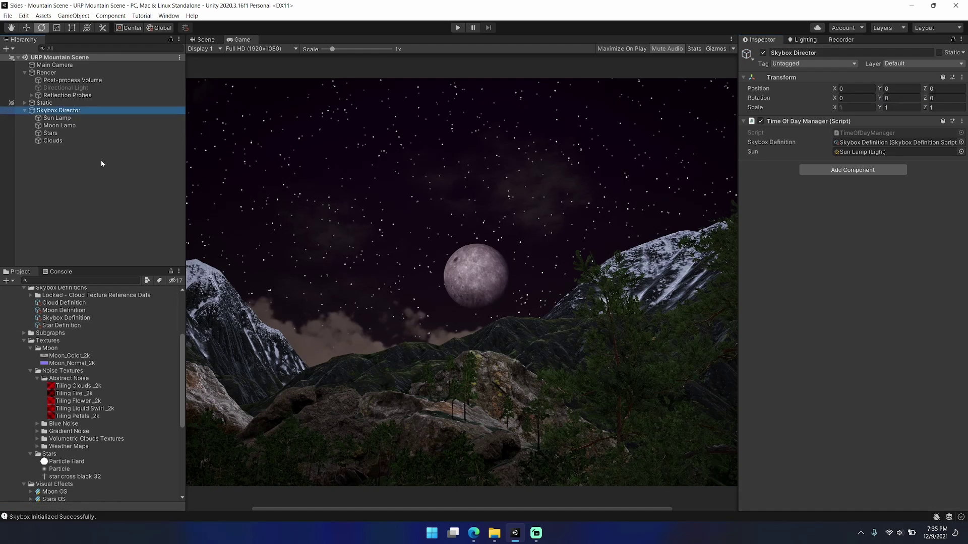
left_click(103, 186)
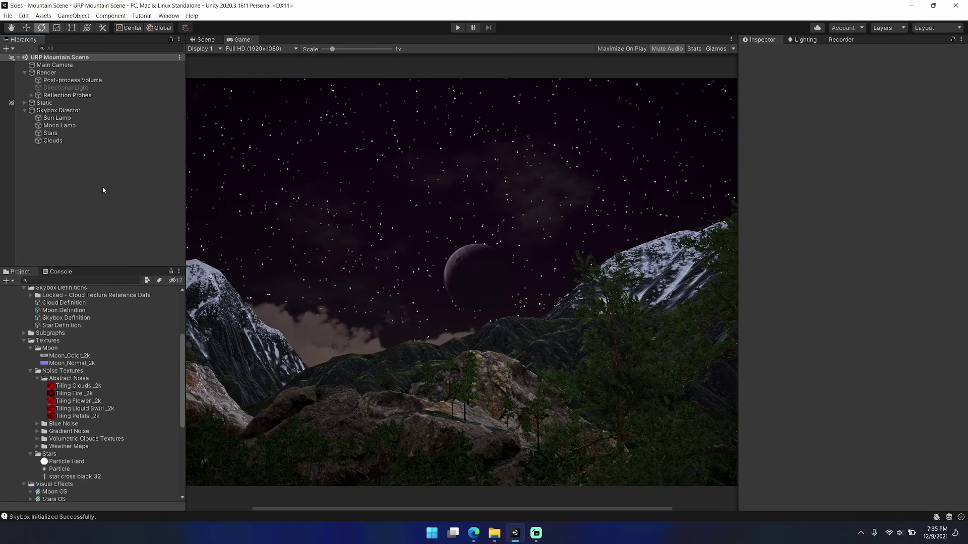
left_click(86, 111)
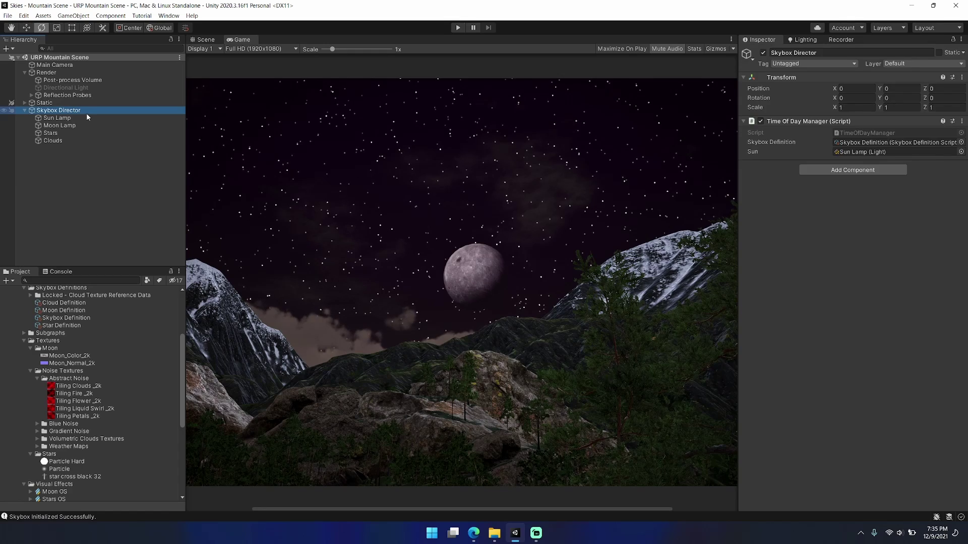
left_click(95, 119)
left_click(98, 125)
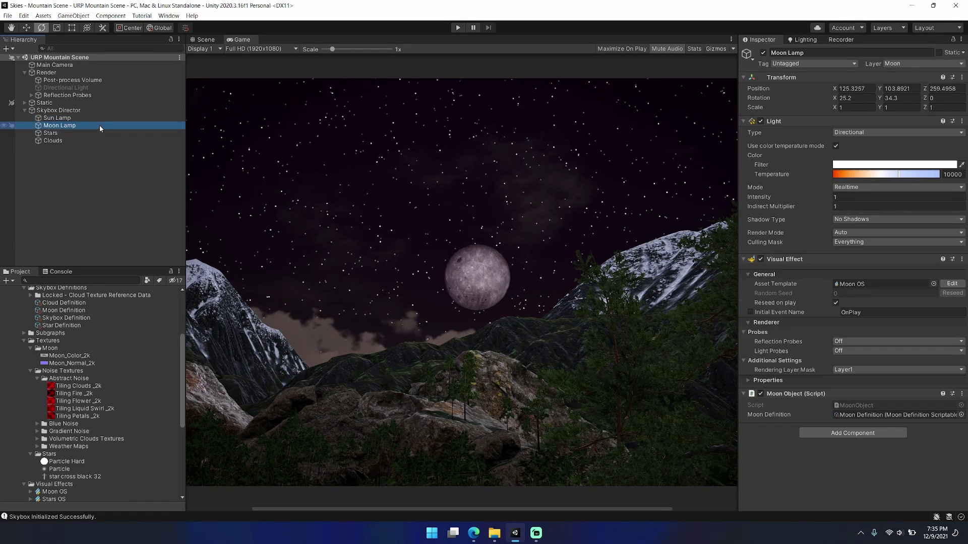
left_click(101, 135)
left_click(104, 140)
left_click(97, 176)
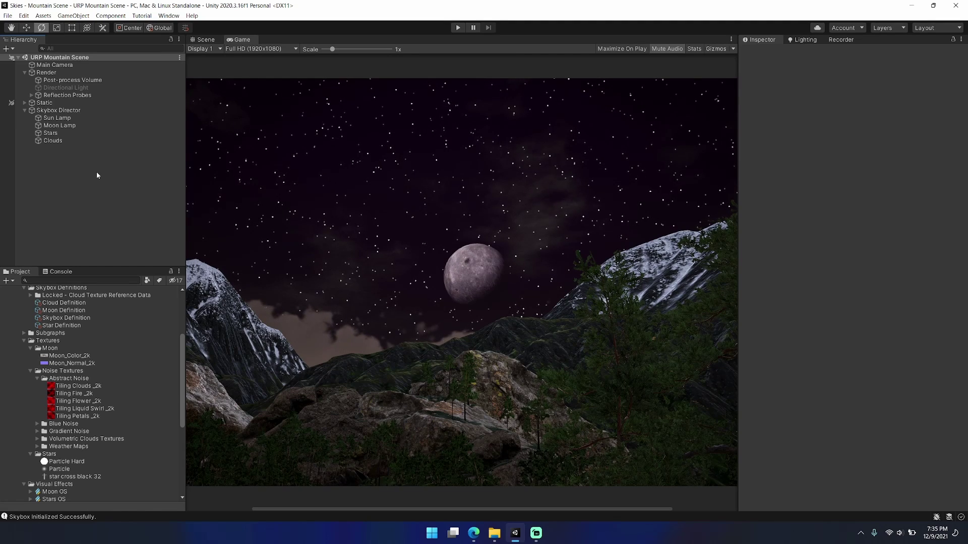
- Collapse the Skybox Definitions, Textures and Visual Effects folders, locate the OccaSoftware folder in the project assets, and clear the selection
left_click(24, 288)
left_click(23, 303)
left_click(24, 316)
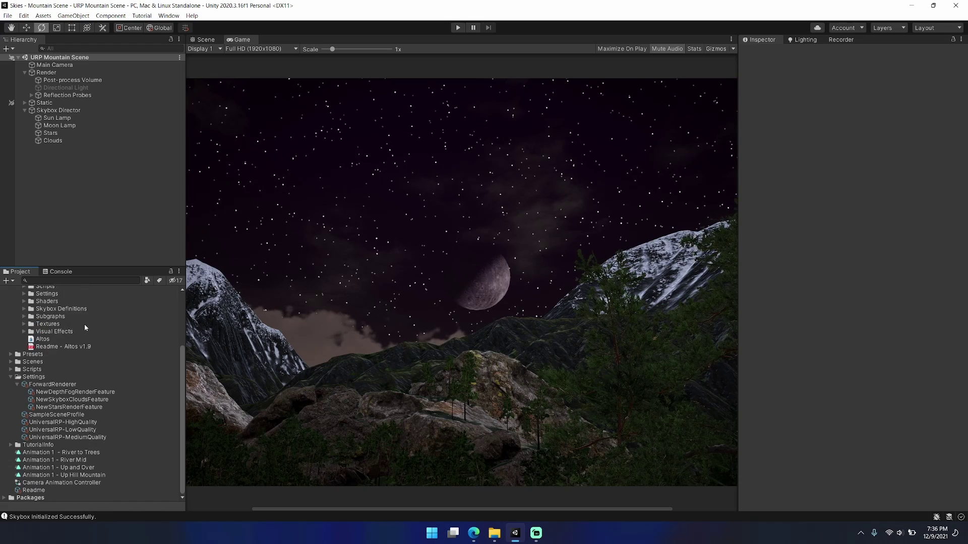
scroll(84, 324, "up", 5)
left_click(63, 329)
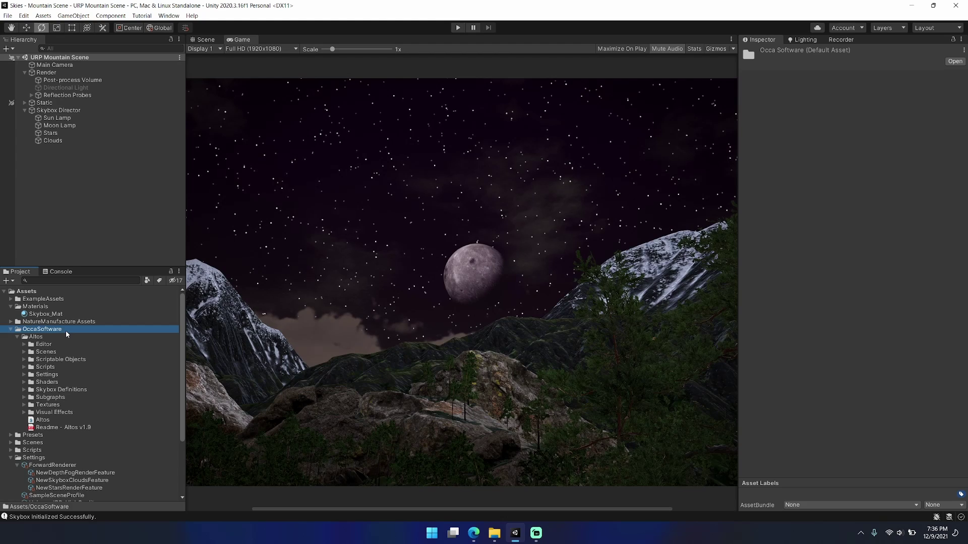
left_click(108, 113)
left_click(124, 177)
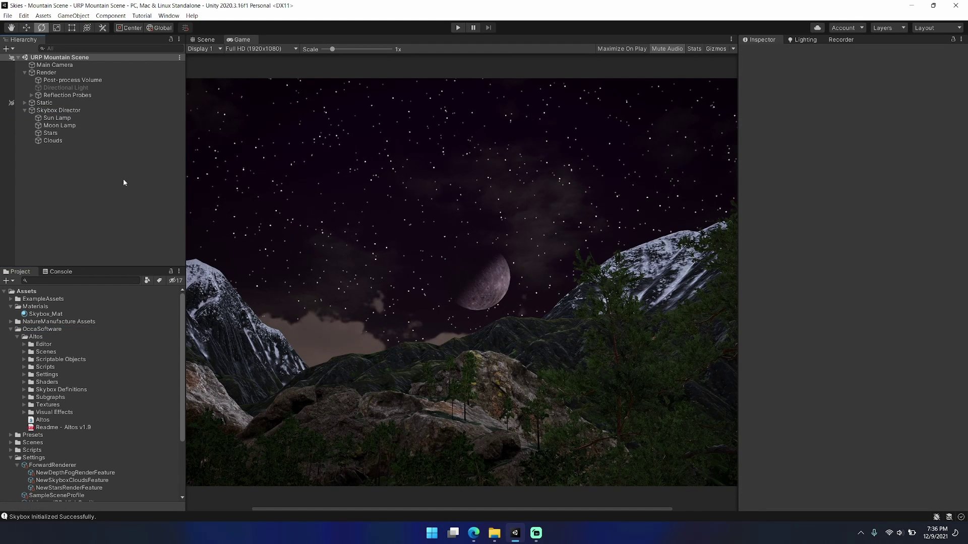